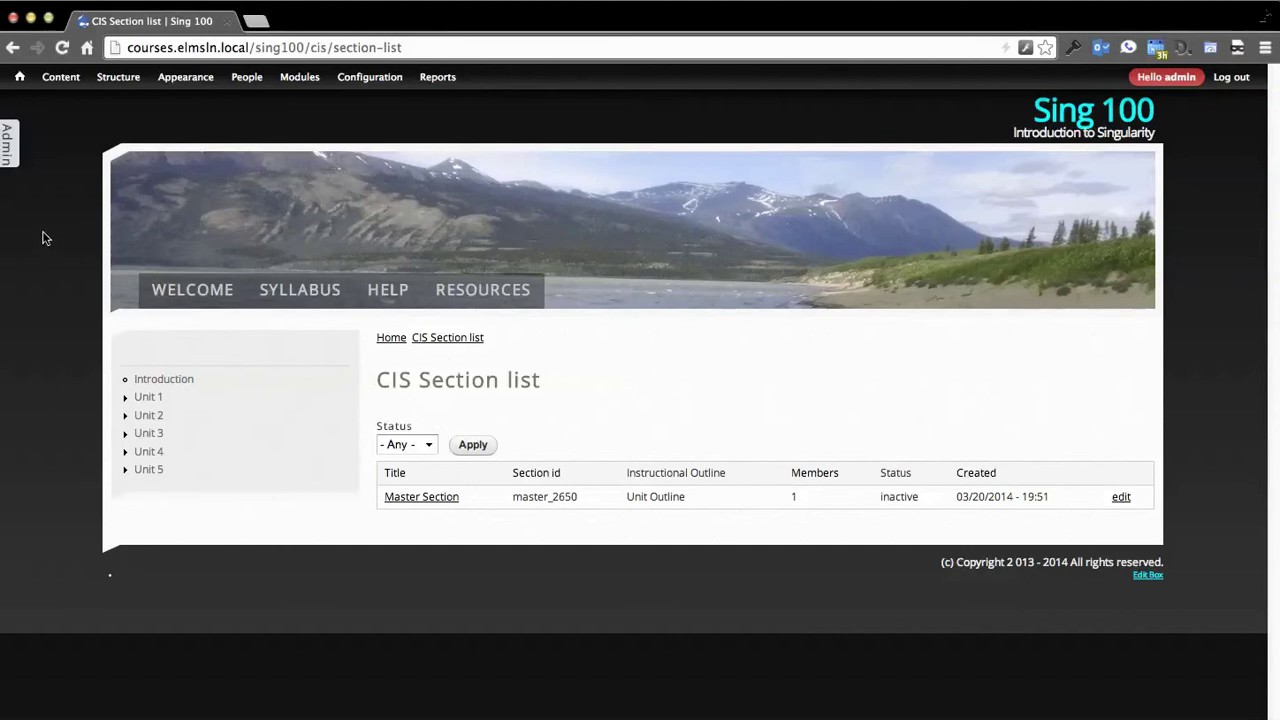
Step: Remove cis/section-list from the address and load the course site root at courses.elmsln.local/sing100/
{"action": "left_click", "coordinate": [332, 48]}
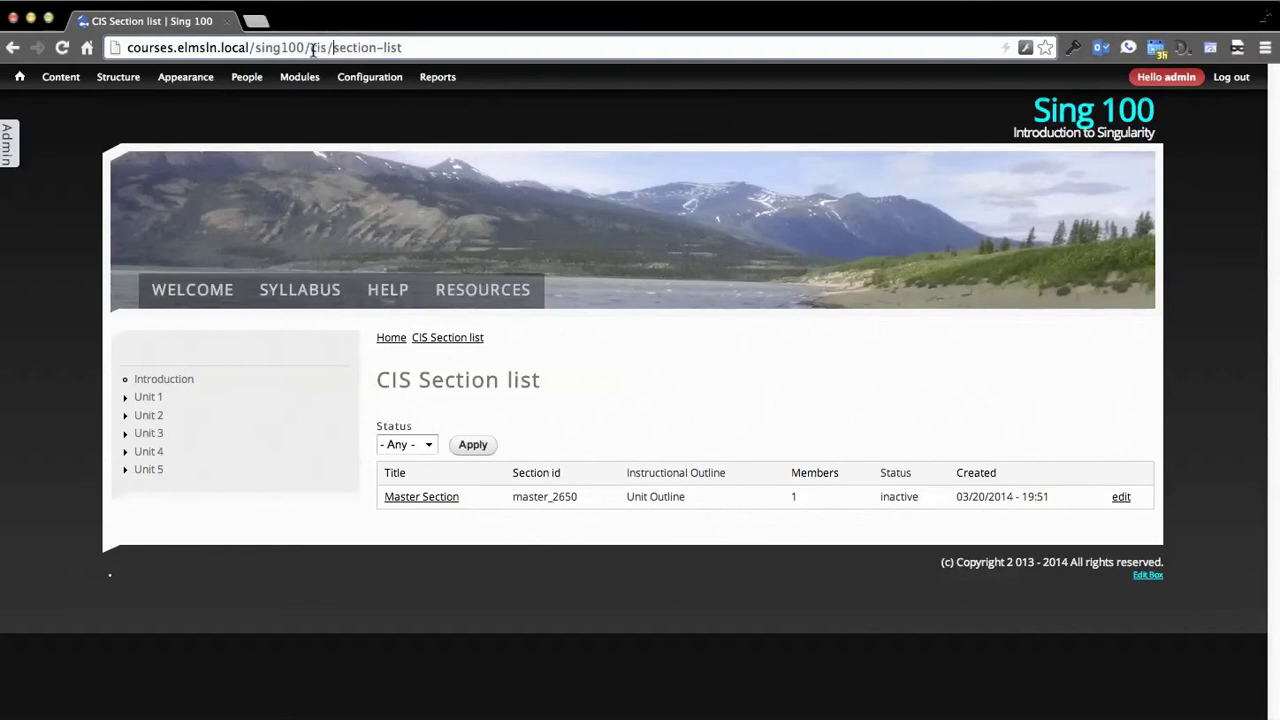
{"action": "left_click_drag", "start_coordinate": [313, 48], "coordinate": [494, 48]}
{"action": "key", "text": "BackSpace"}
{"action": "key", "text": "Return"}
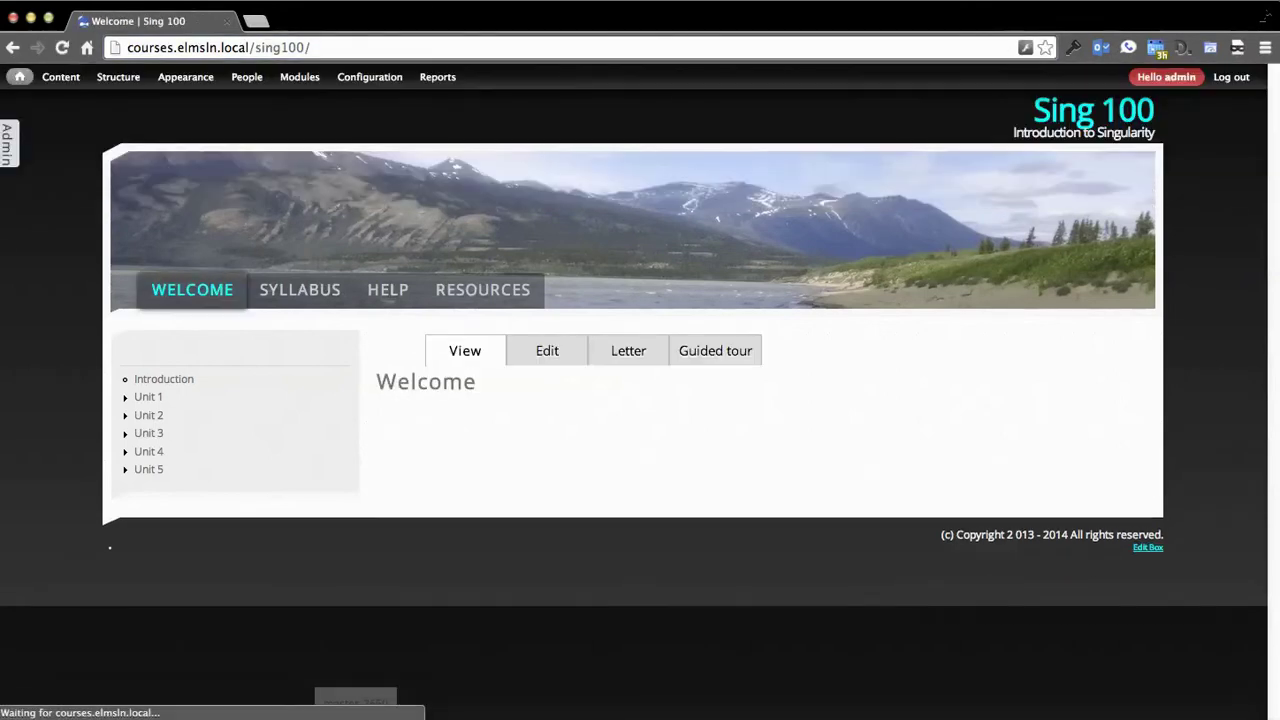
Step: Draft the generic address pattern {toolname}.{university}.edu/{course}/ over the current address, then discard it without loading
{"action": "double_click", "coordinate": [133, 47]}
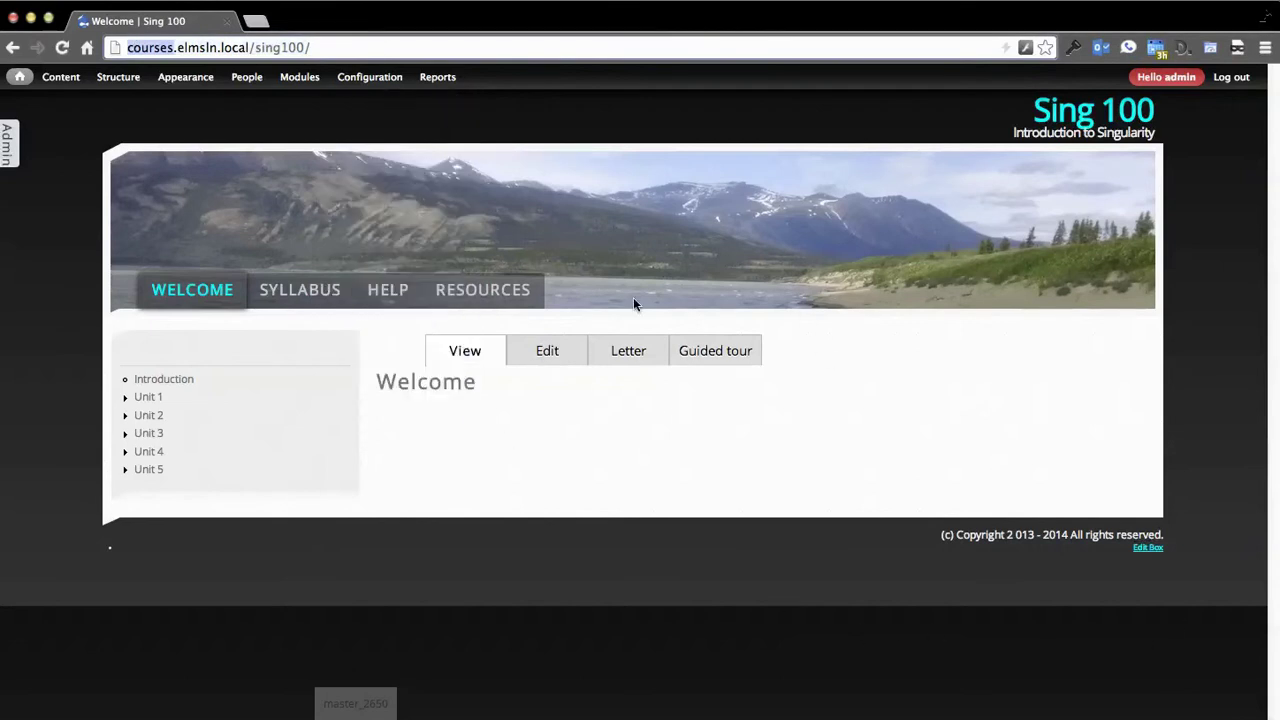
{"action": "key", "text": "super+a"}
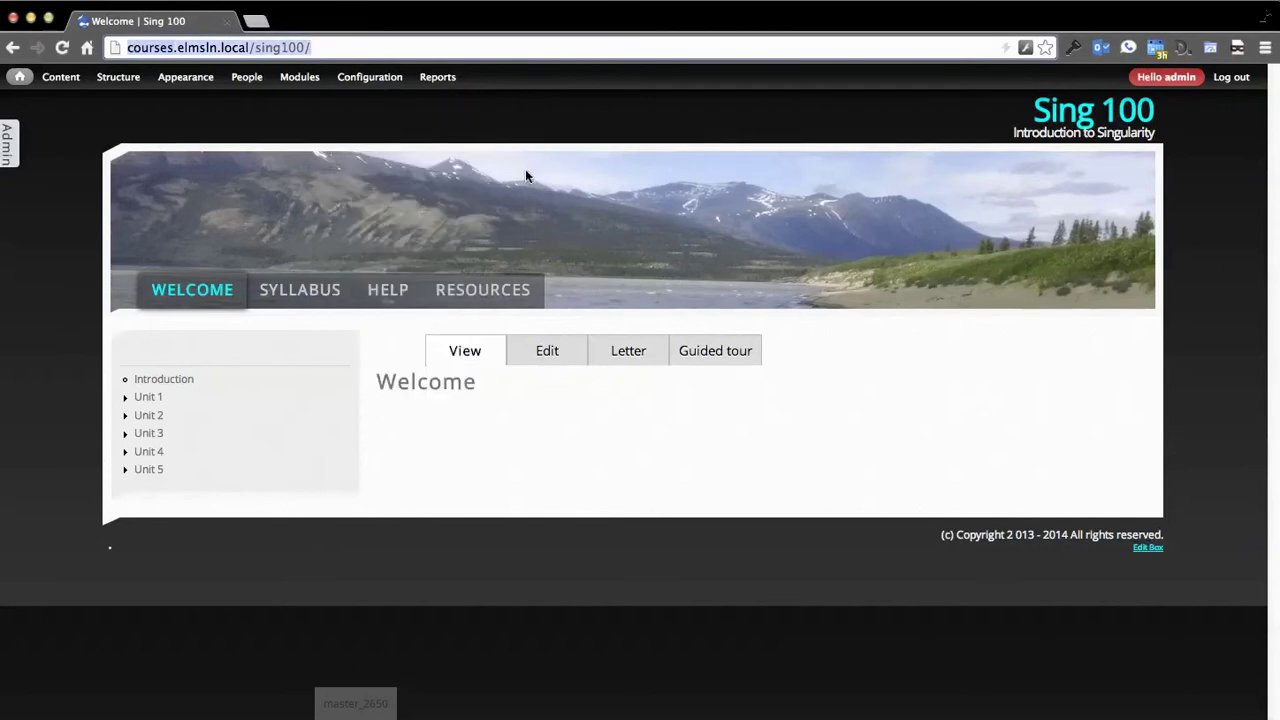
{"action": "double_click", "coordinate": [166, 47]}
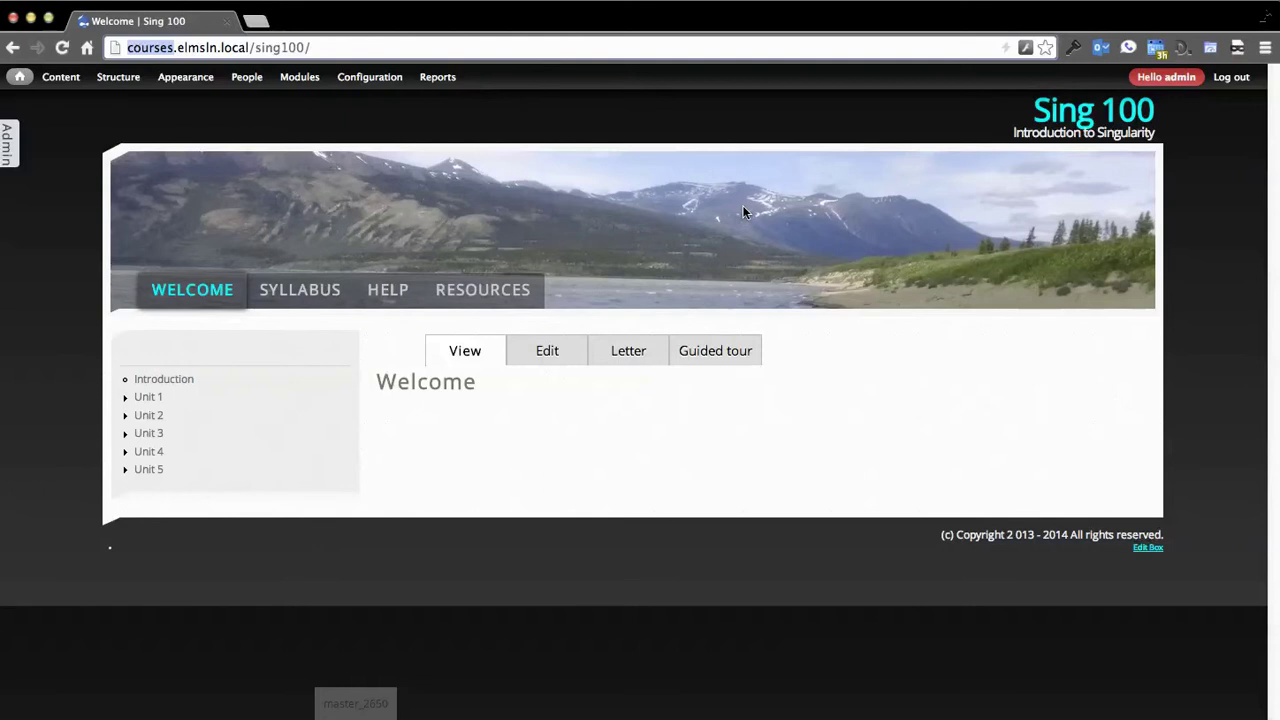
{"action": "type", "text": "{toolname}"}
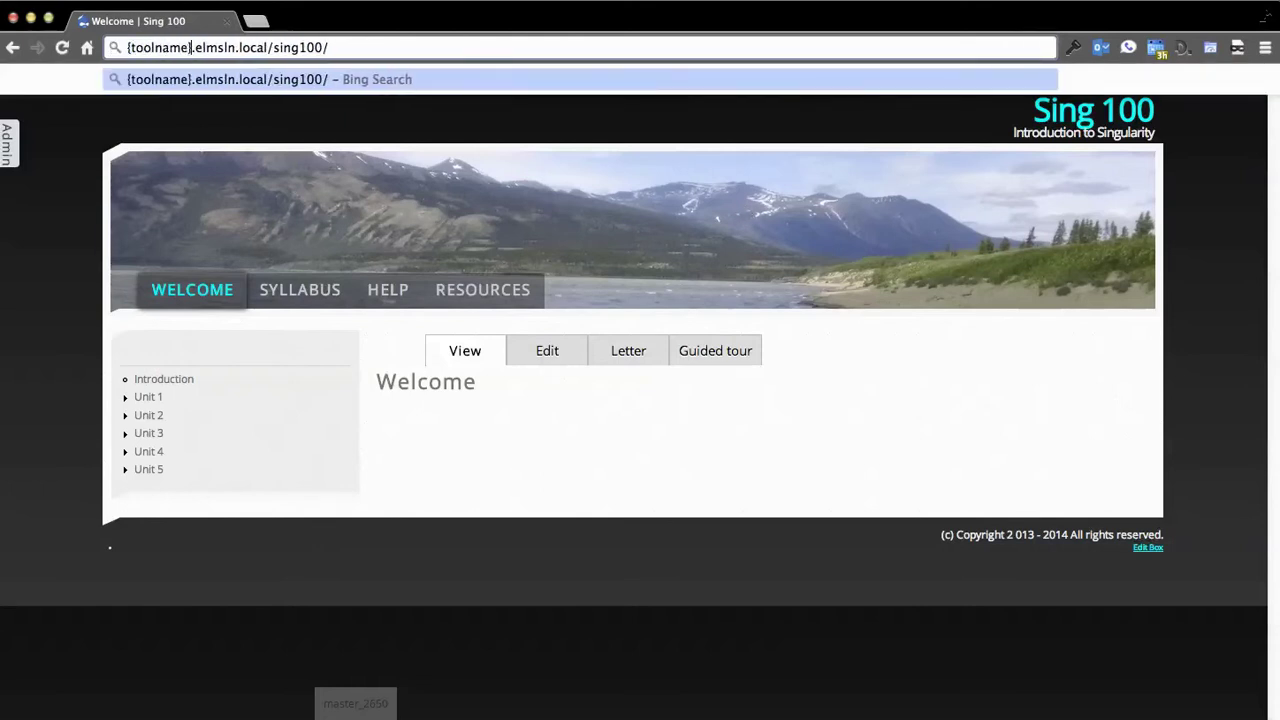
{"action": "double_click", "coordinate": [214, 48]}
{"action": "type", "text": "{university}"}
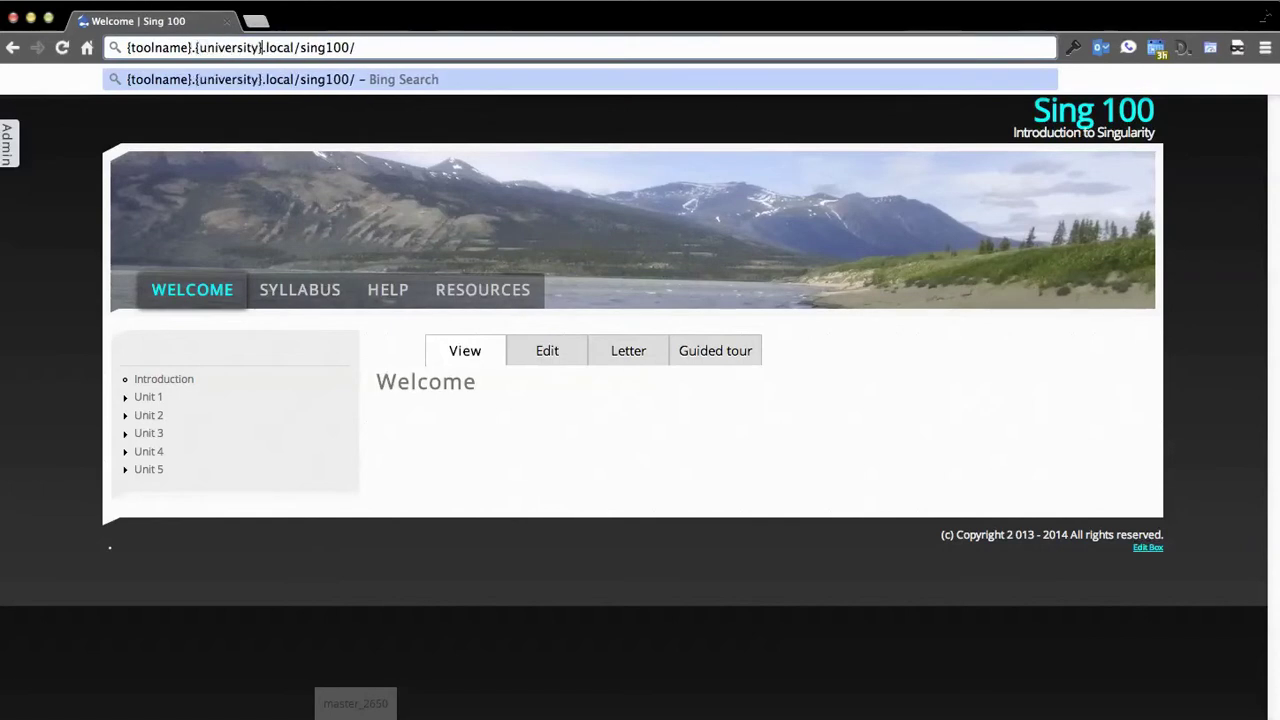
{"action": "double_click", "coordinate": [279, 48]}
{"action": "type", "text": "edu"}
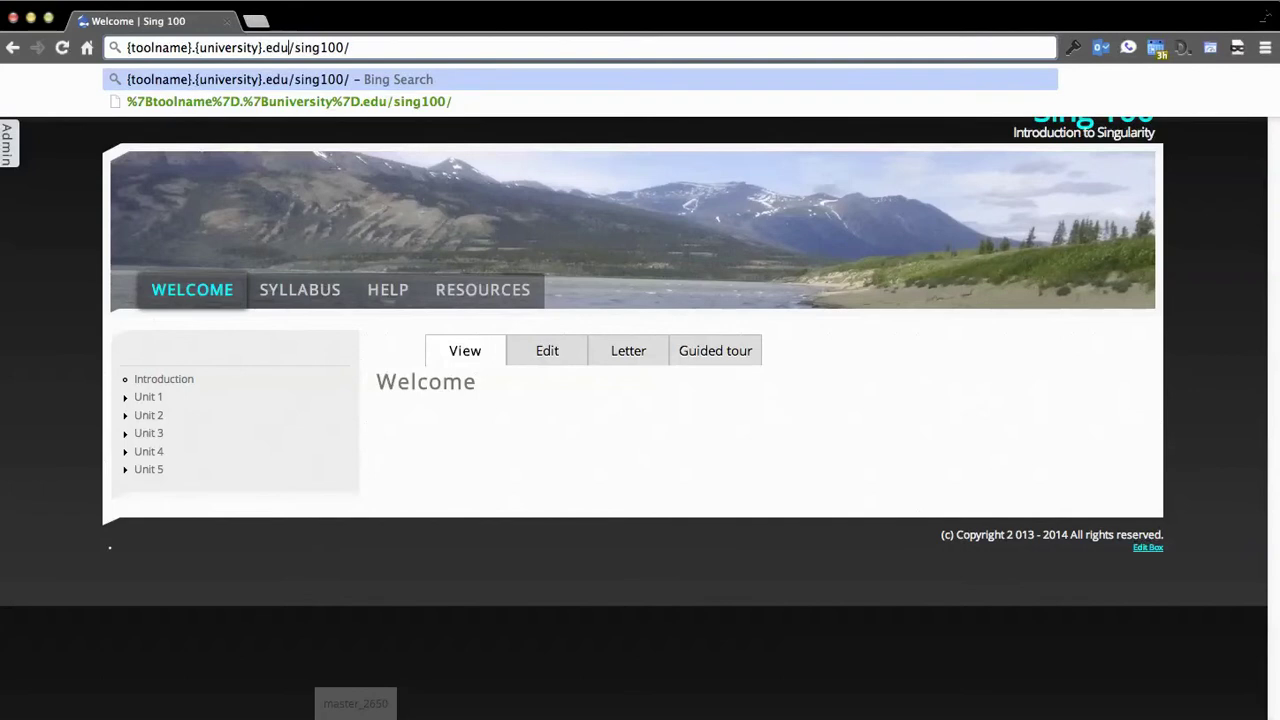
{"action": "double_click", "coordinate": [322, 47]}
{"action": "type", "text": "{"}
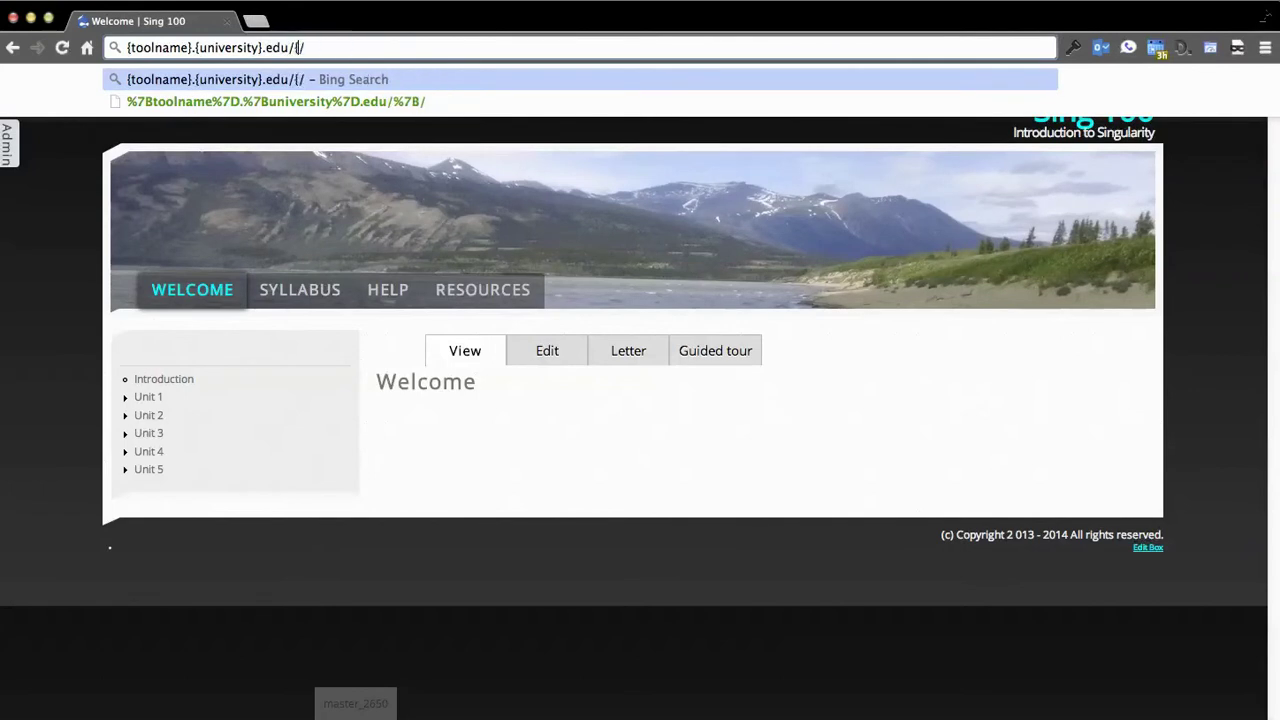
{"action": "type", "text": "course}"}
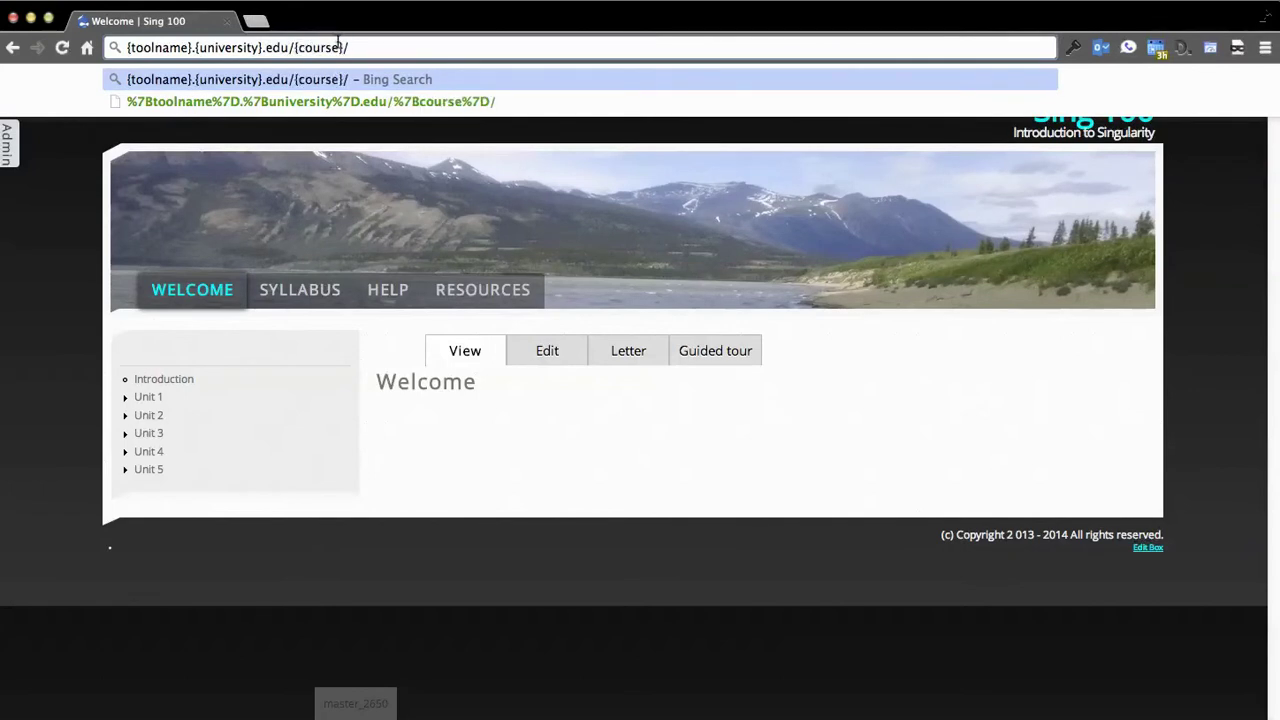
{"action": "key", "text": "Escape"}
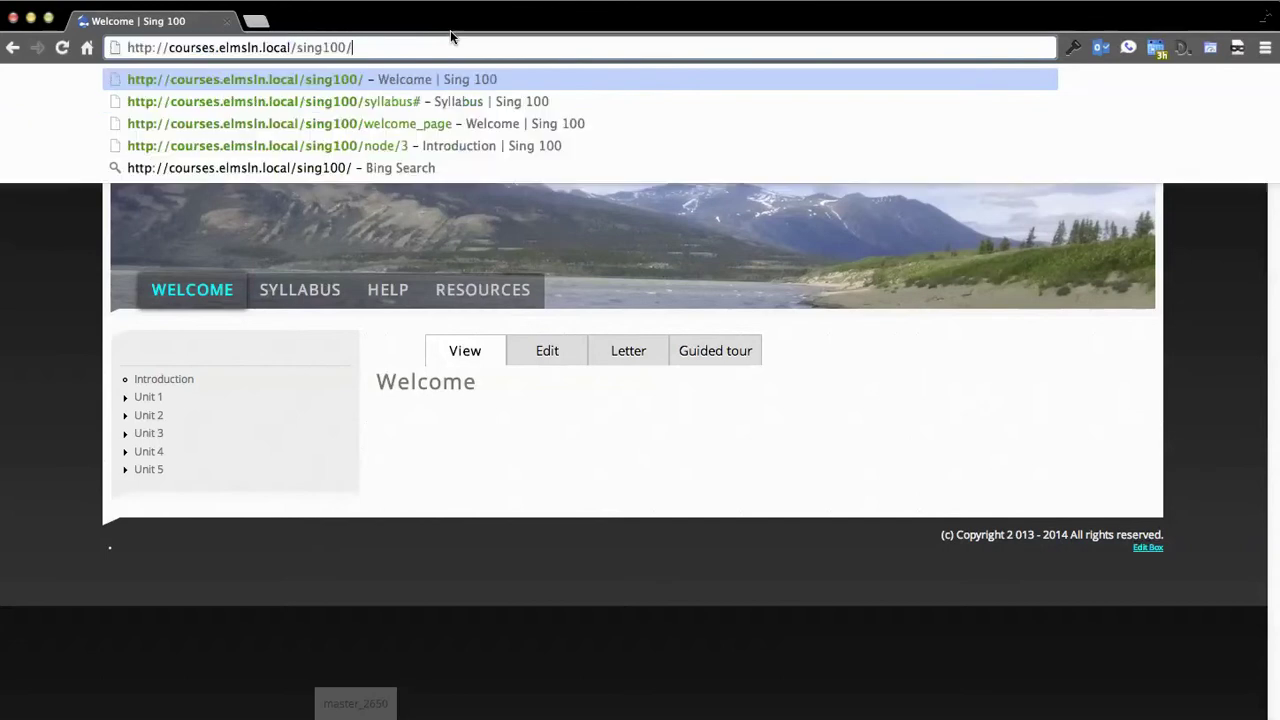
Step: Replace the courses subdomain with online and load online.elmsln.local/sing100/
{"action": "double_click", "coordinate": [196, 47]}
{"action": "type", "text": "onlni"}
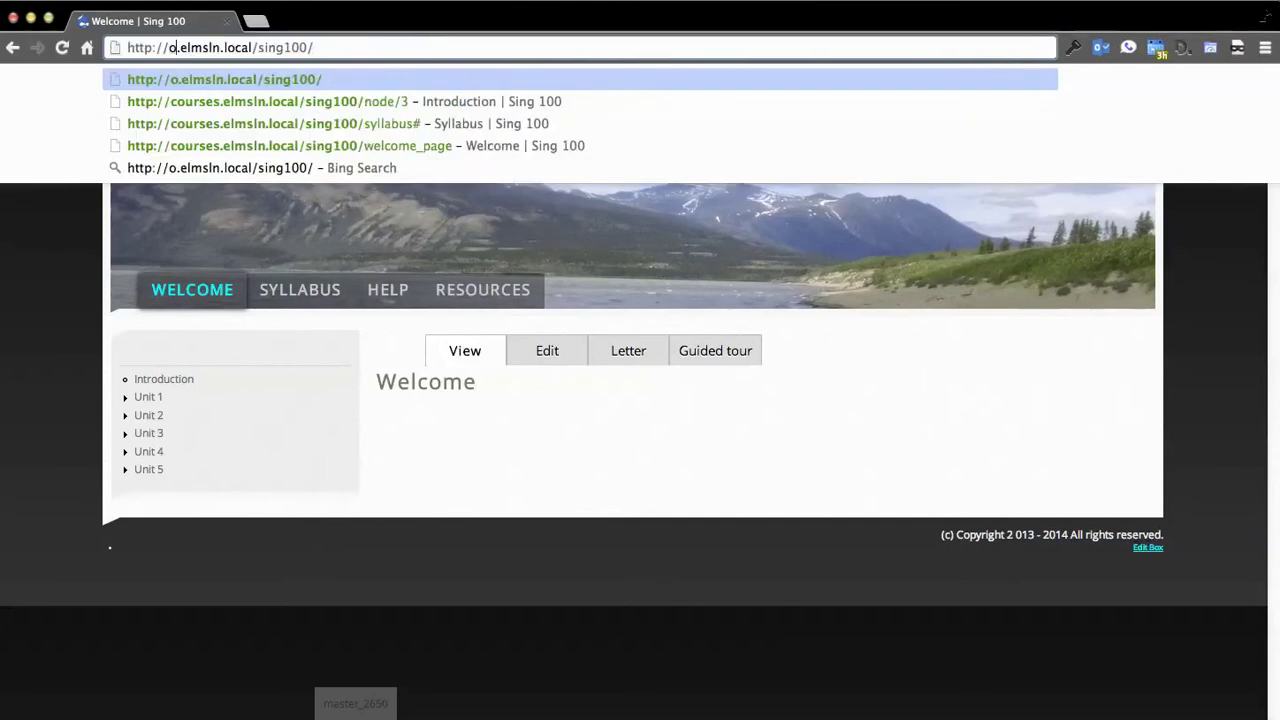
{"action": "type", "text": "ne"}
{"action": "key", "text": "Return"}
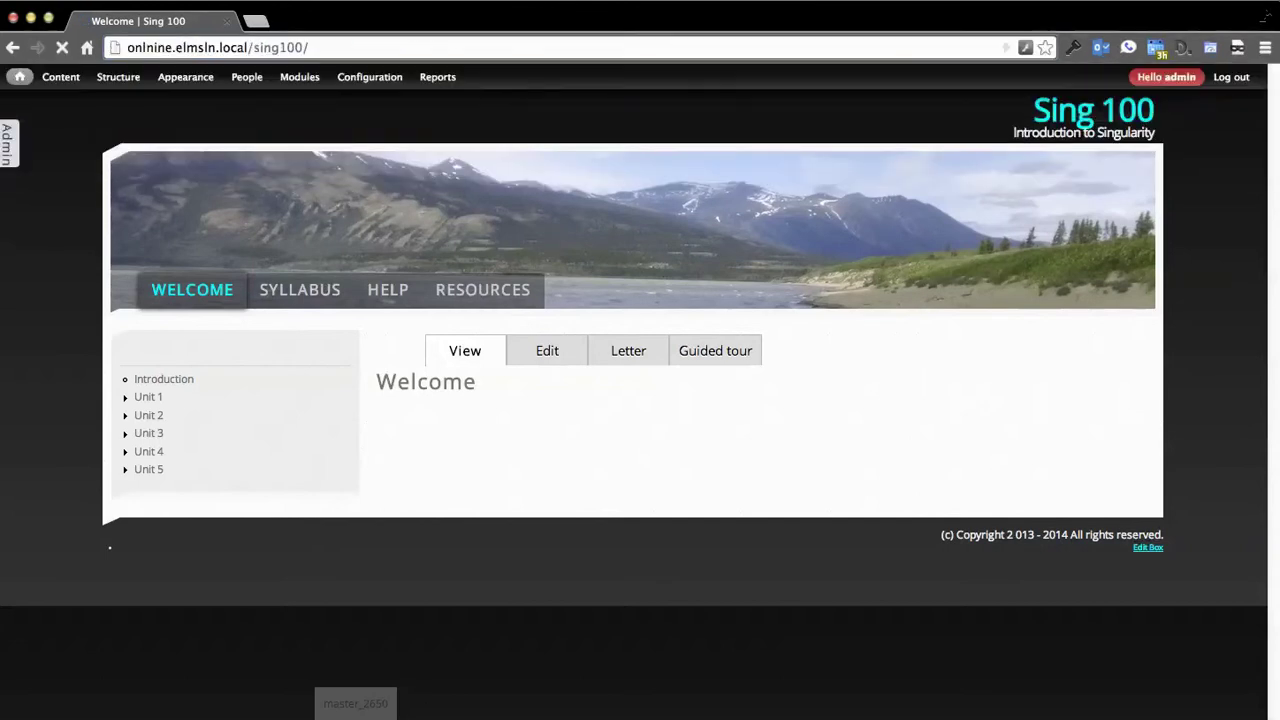
{"action": "double_click", "coordinate": [157, 47]}
{"action": "type", "text": "online"}
{"action": "key", "text": "Return"}
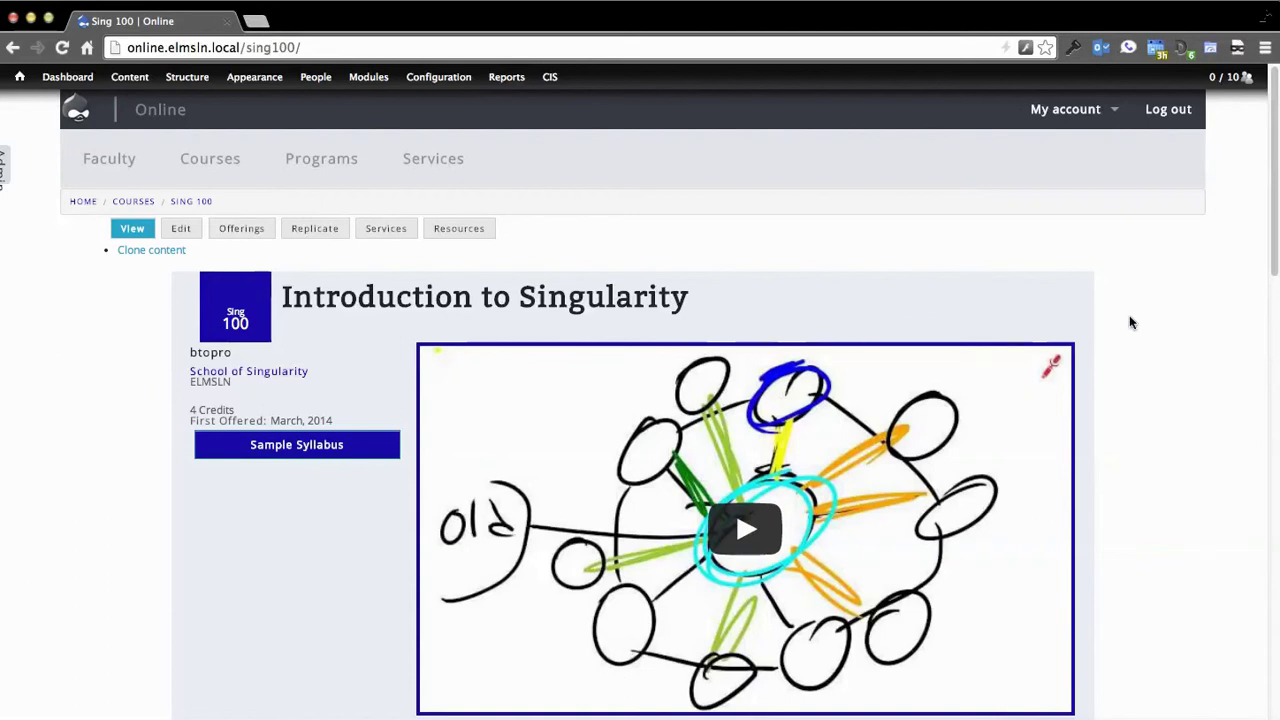
Step: Look through the Introduction to Singularity course page and open its list of service instances
{"action": "scroll", "coordinate": [1129, 322], "scroll_direction": "down", "scroll_amount": 5}
{"action": "scroll", "coordinate": [1125, 280], "scroll_direction": "down", "scroll_amount": 7}
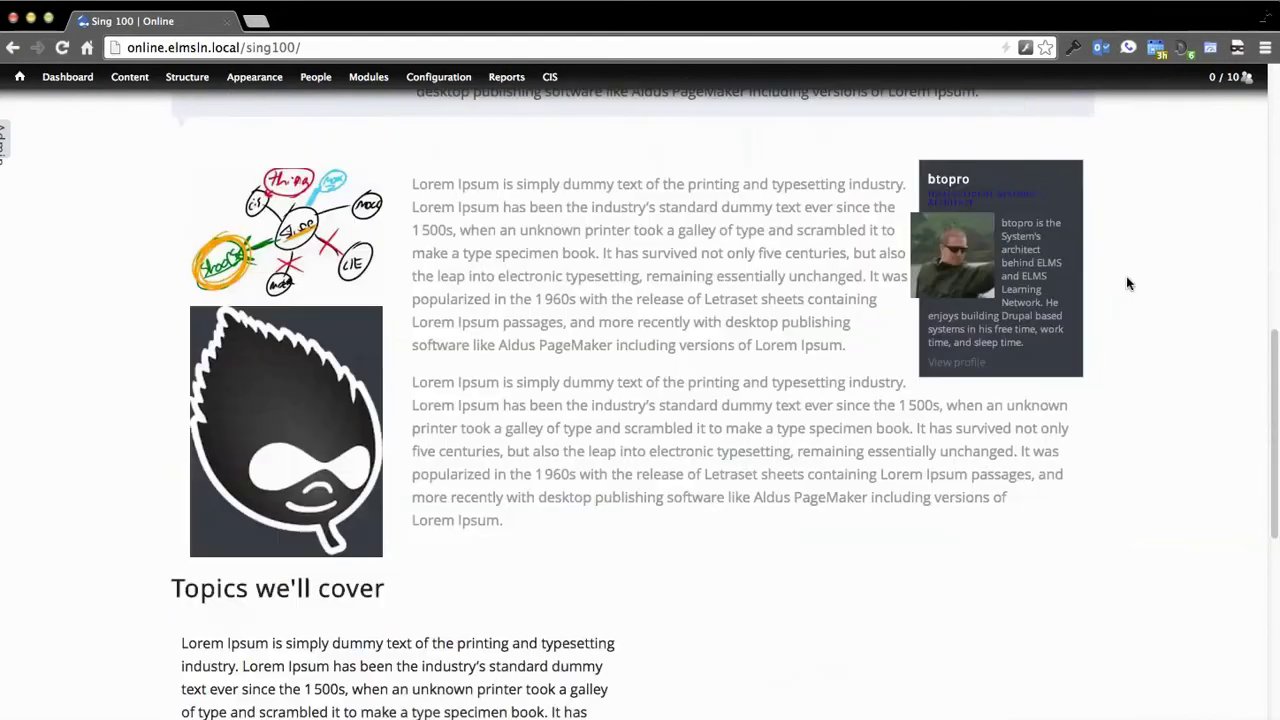
{"action": "scroll", "coordinate": [1115, 343], "scroll_direction": "up", "scroll_amount": 12}
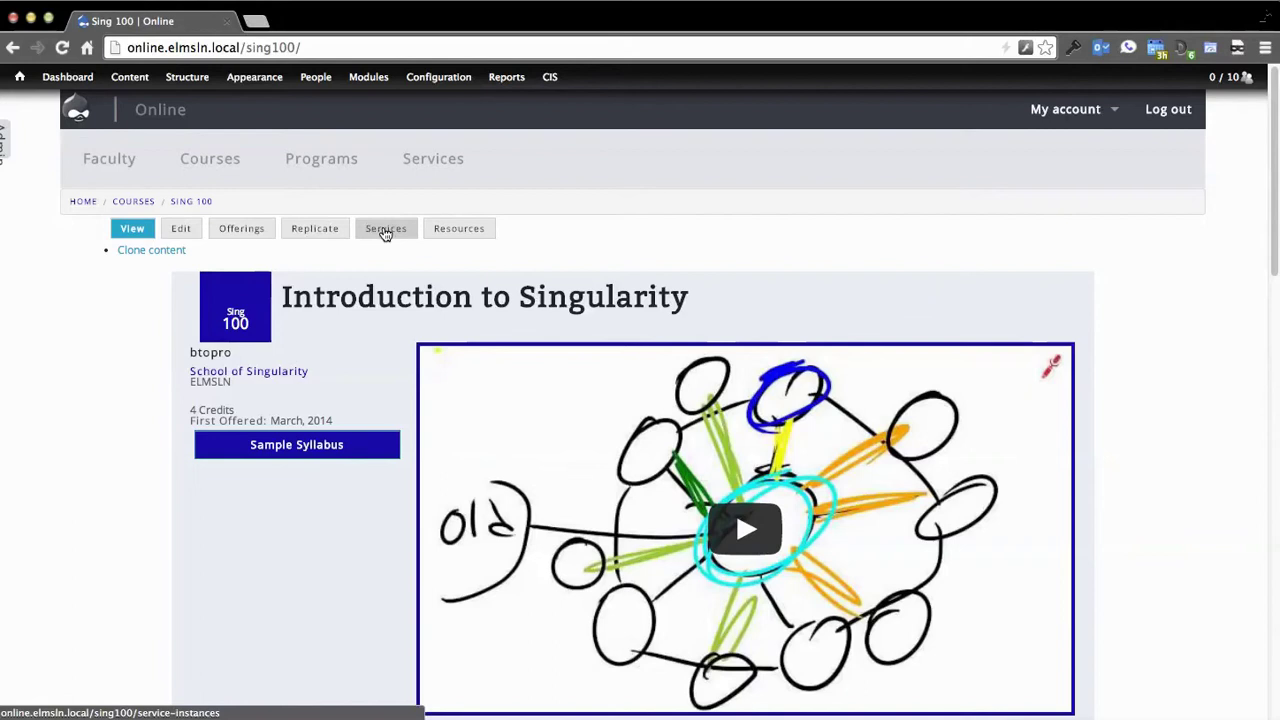
{"action": "left_click", "coordinate": [385, 230]}
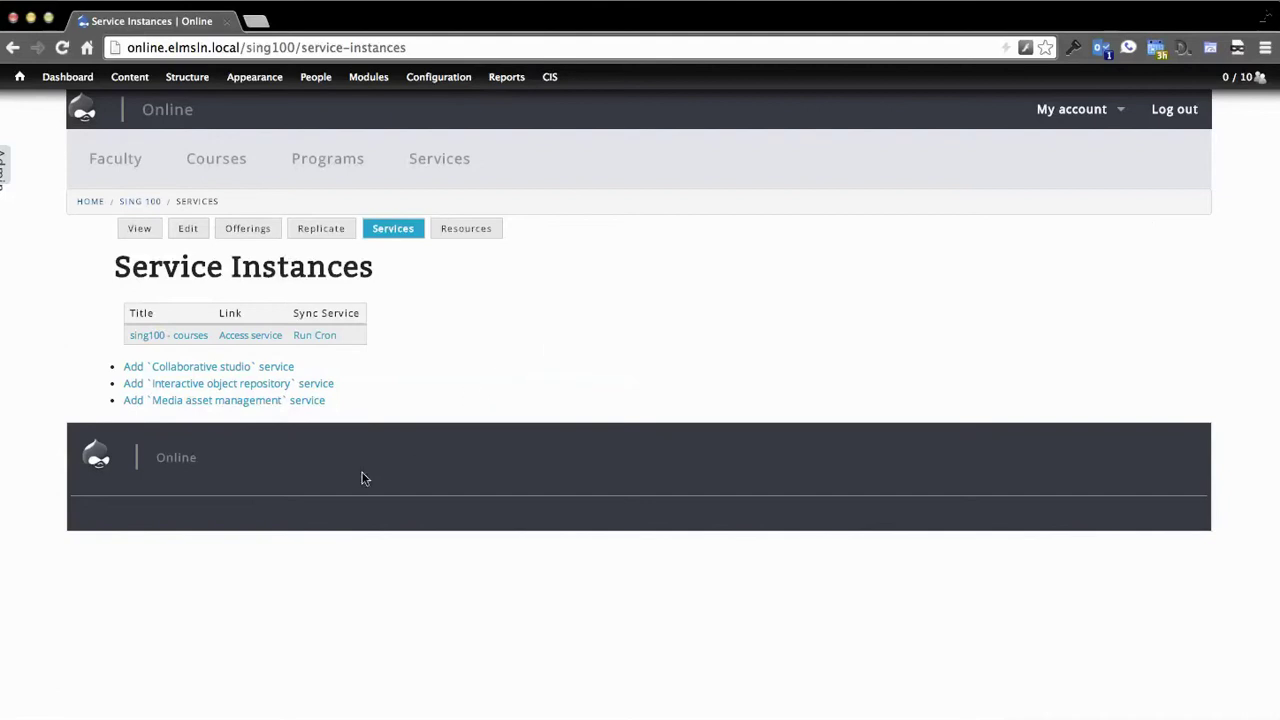
Step: Try the access link of the sing100 courses service, and view the form for adding a Collaborative studio service without saving
{"action": "left_click", "coordinate": [240, 337]}
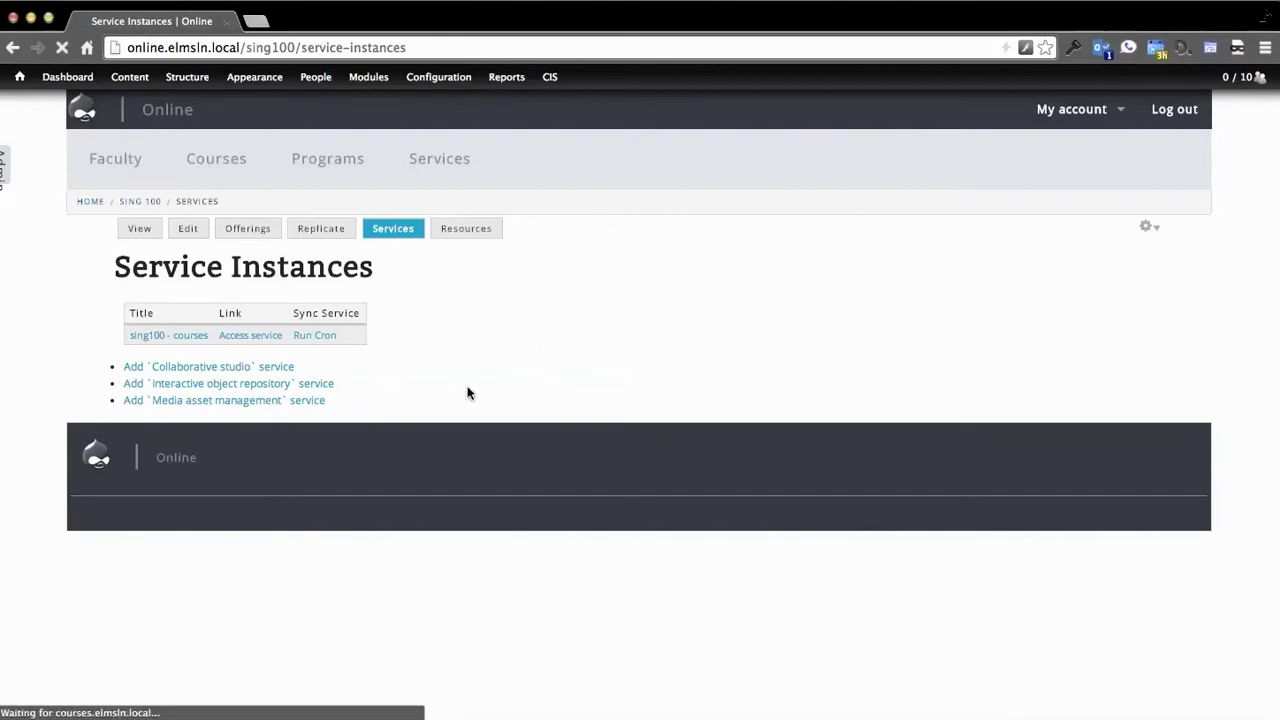
{"action": "key", "text": "super+bracketleft"}
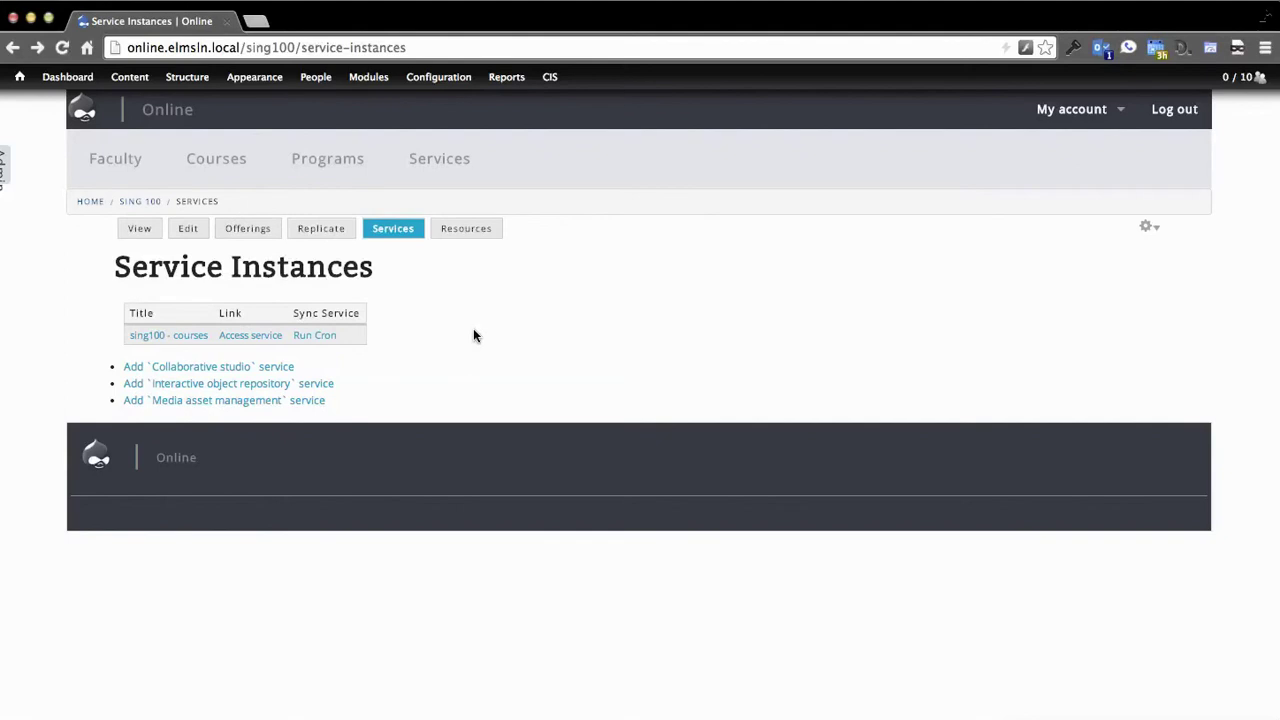
{"action": "left_click", "coordinate": [266, 370]}
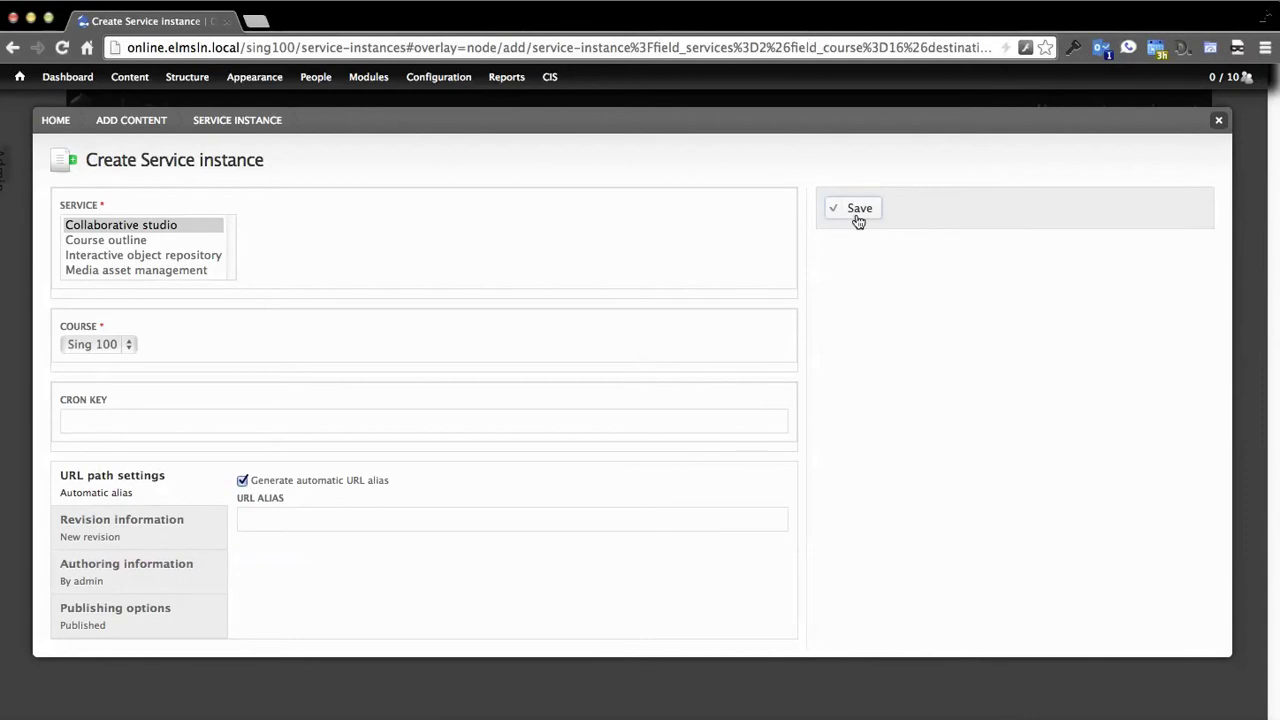
{"action": "left_click", "coordinate": [1217, 121]}
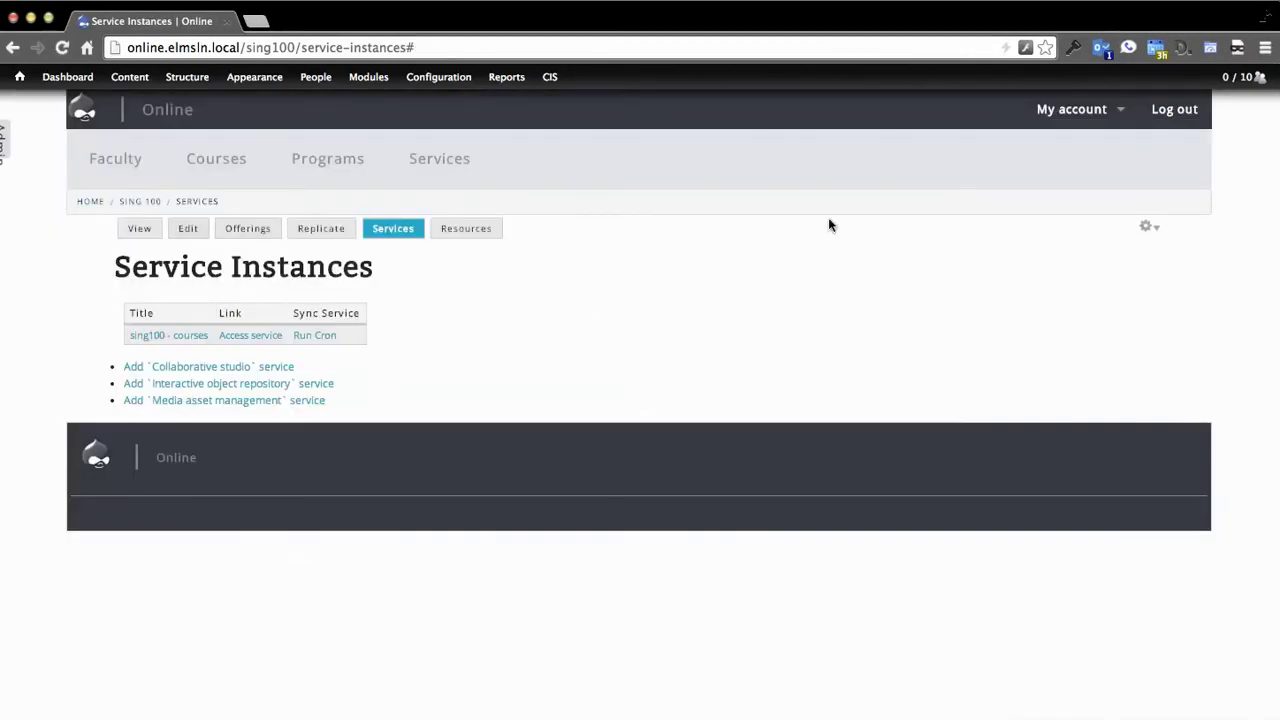
Step: Open the course's offerings and examine the choices in the year and semester filters without applying any
{"action": "left_click", "coordinate": [256, 239]}
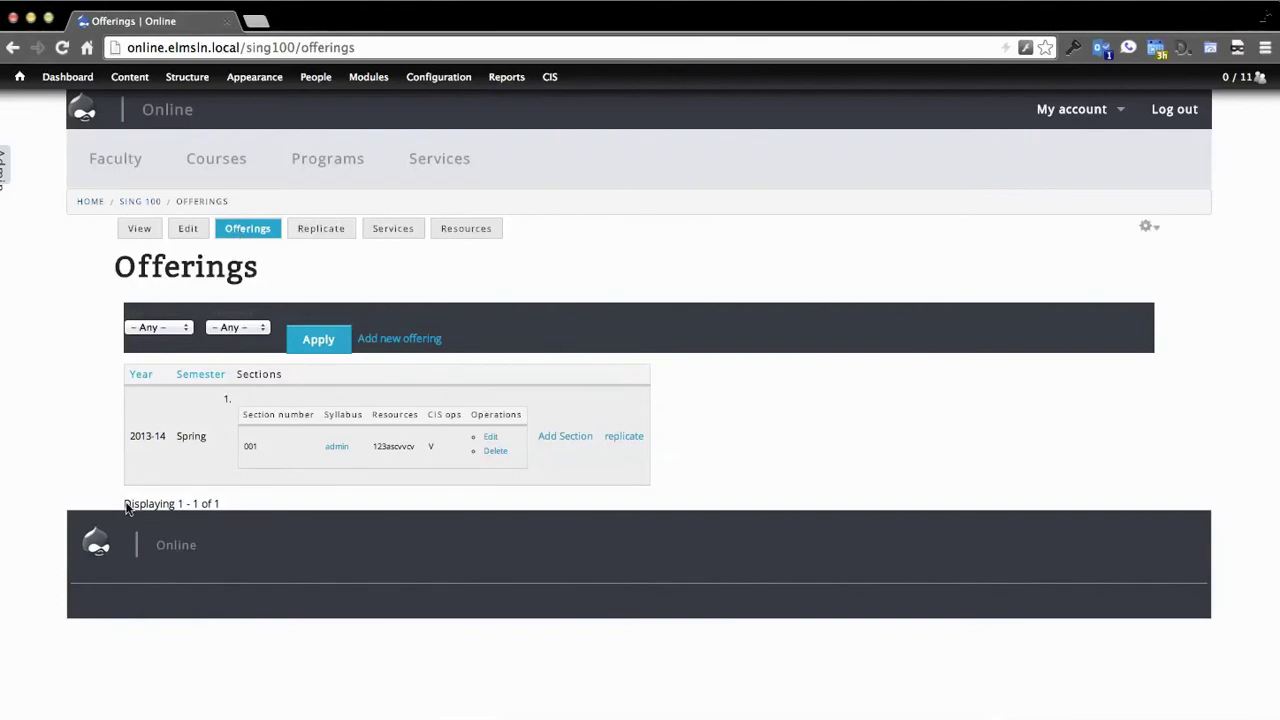
{"action": "left_click", "coordinate": [158, 327]}
{"action": "left_click", "coordinate": [237, 327]}
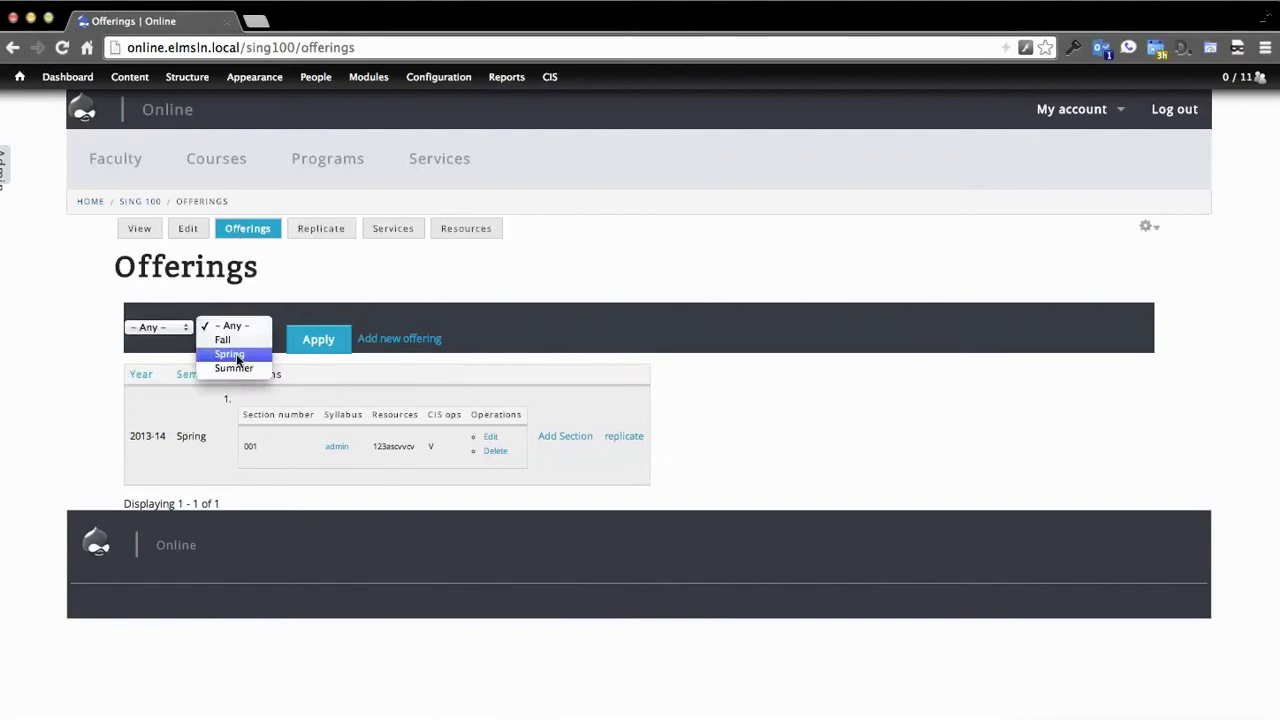
{"action": "left_click", "coordinate": [660, 288]}
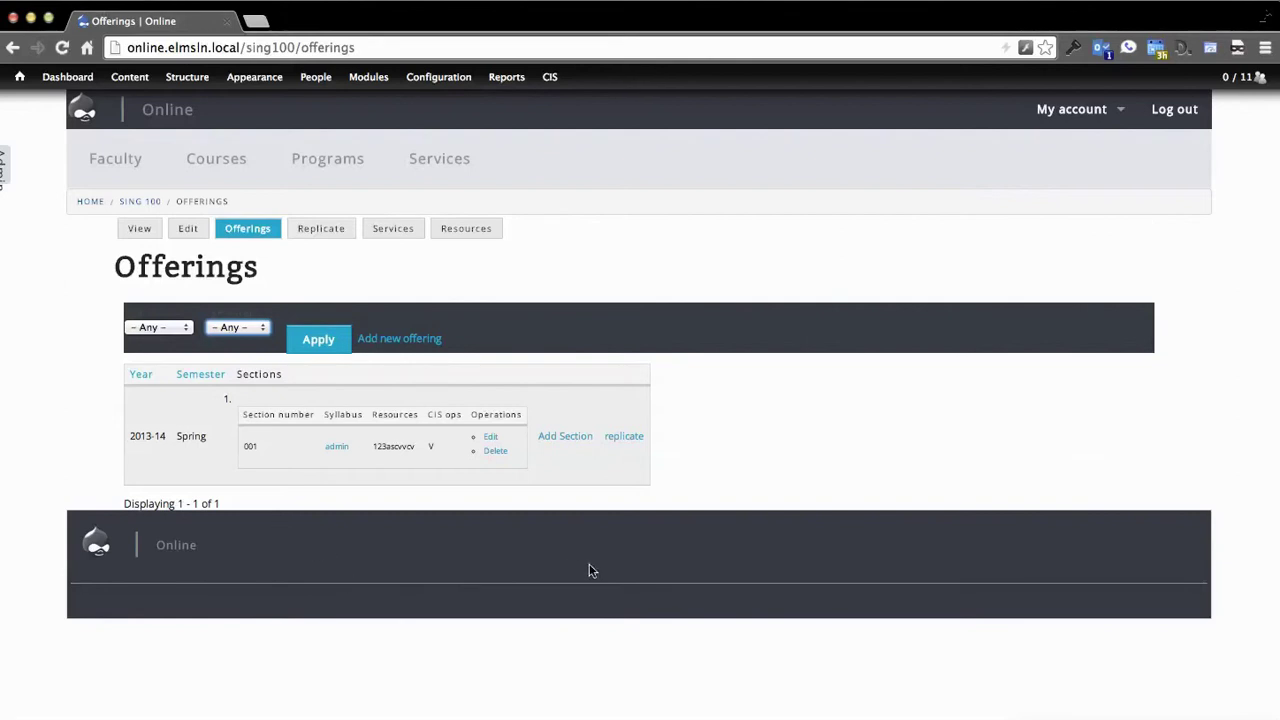
{"action": "left_click", "coordinate": [762, 483]}
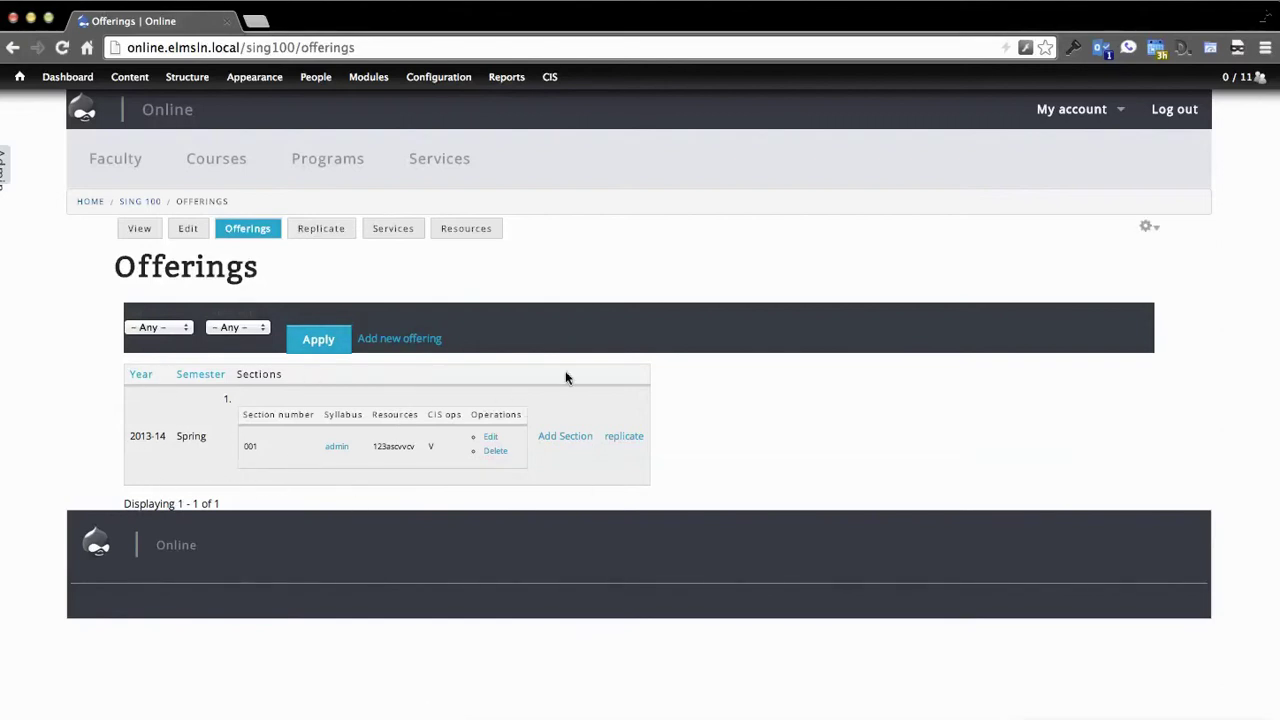
Step: Open section 001 of the 2013-14 Spring offering for editing and inspect its Resources choices and Files group
{"action": "left_click", "coordinate": [491, 440]}
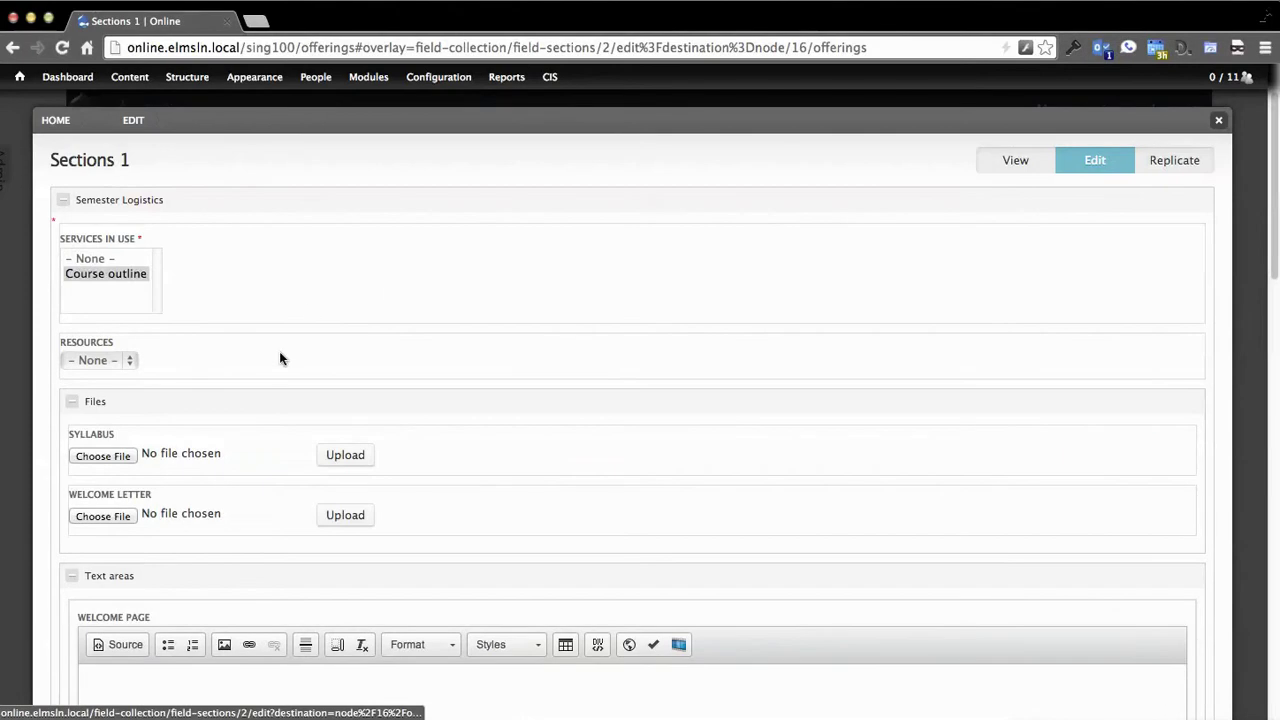
{"action": "left_click", "coordinate": [130, 362]}
{"action": "left_click", "coordinate": [192, 360]}
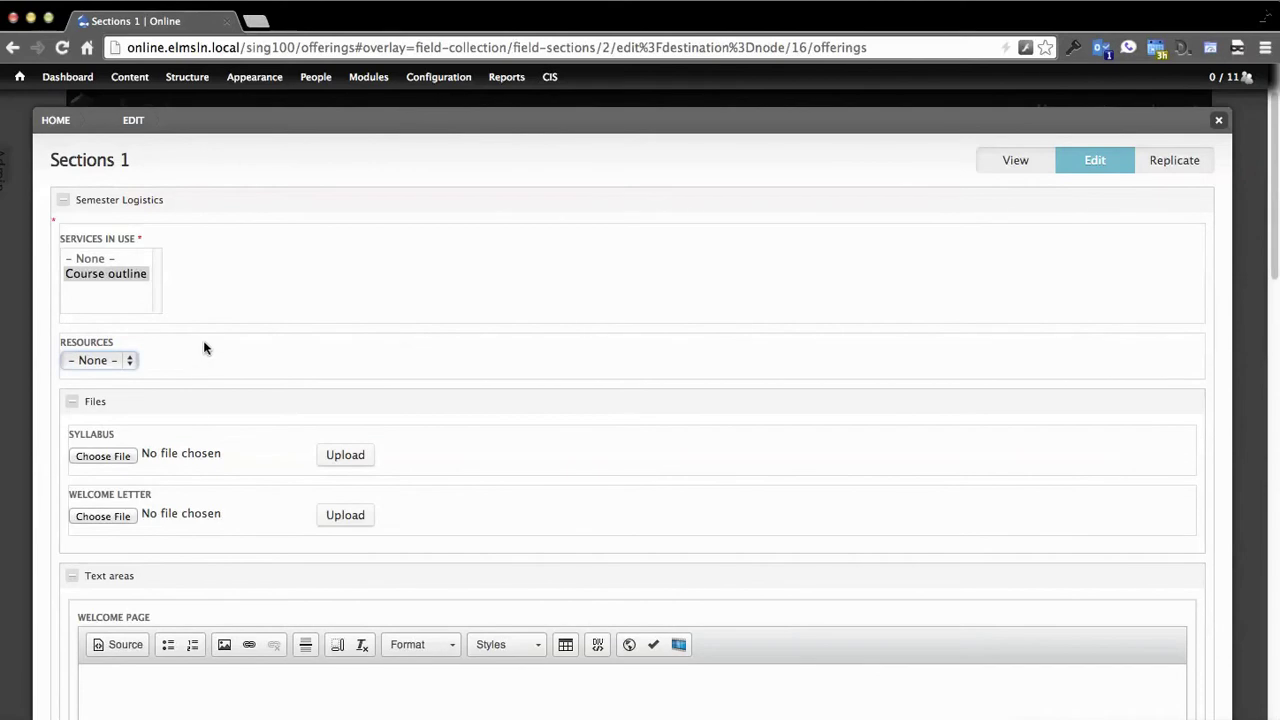
{"action": "scroll", "coordinate": [199, 344], "scroll_direction": "down", "scroll_amount": 1}
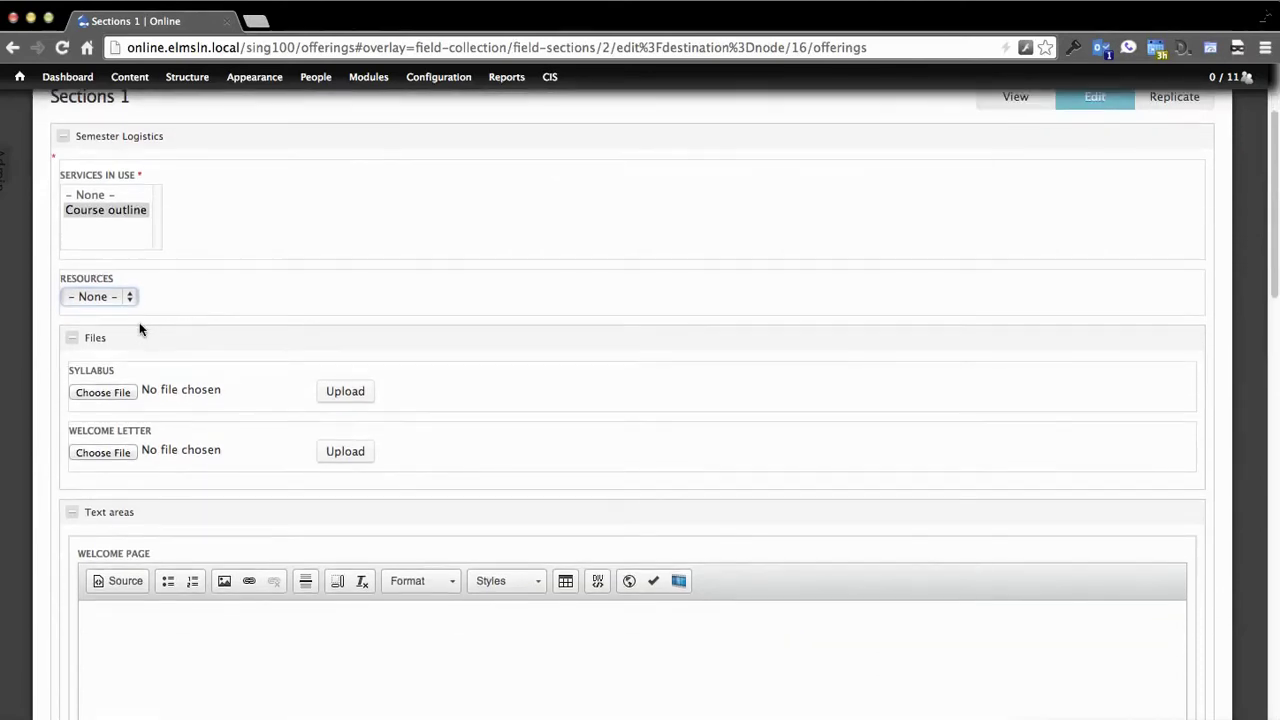
{"action": "left_click", "coordinate": [73, 340]}
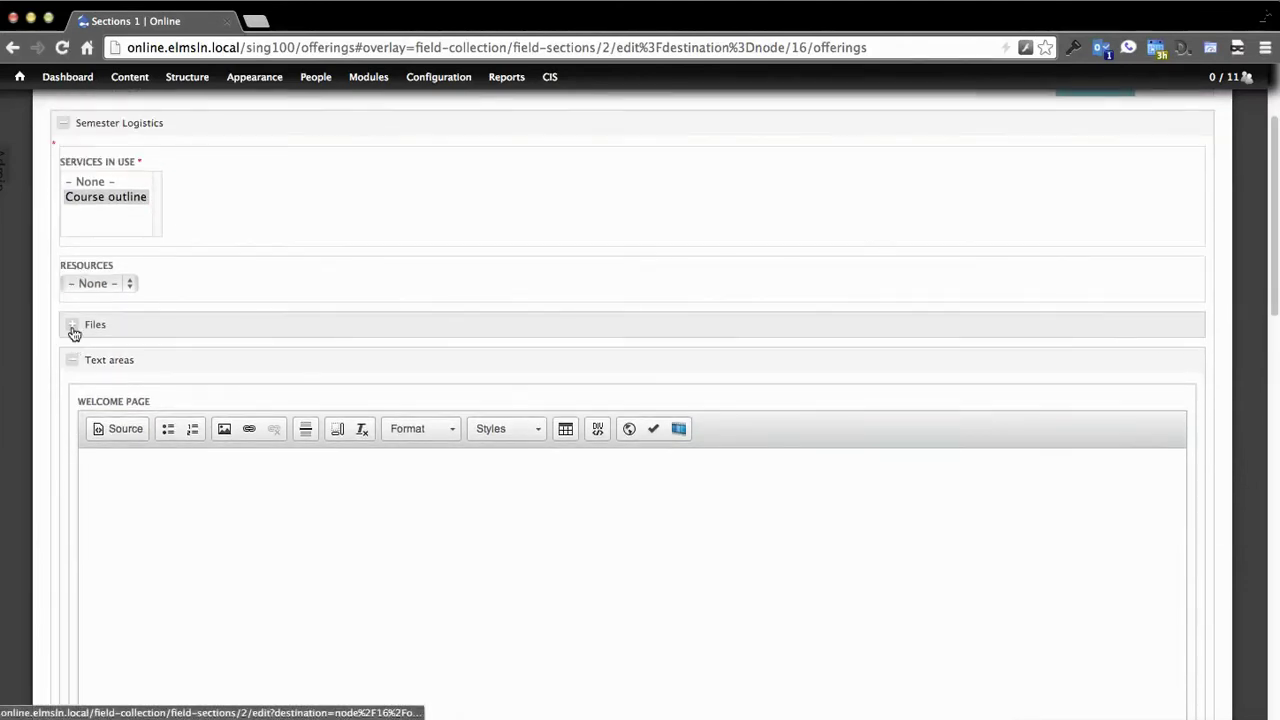
{"action": "left_click", "coordinate": [72, 328]}
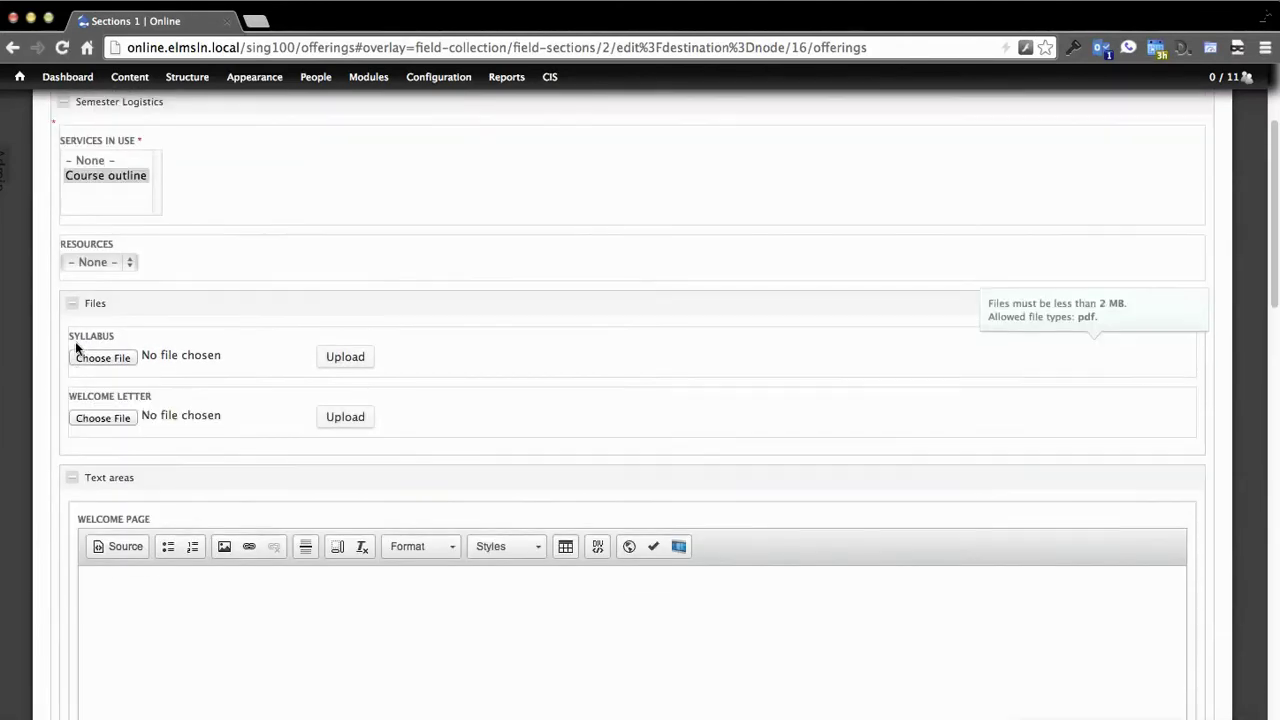
Step: Upload samplesyllabus.pdf from the Desktop as the section's syllabus file
{"action": "left_click", "coordinate": [105, 357]}
{"action": "scroll", "coordinate": [540, 250], "scroll_direction": "down", "scroll_amount": 2}
{"action": "left_click", "coordinate": [529, 414]}
{"action": "left_click", "coordinate": [939, 458]}
{"action": "left_click", "coordinate": [327, 364]}
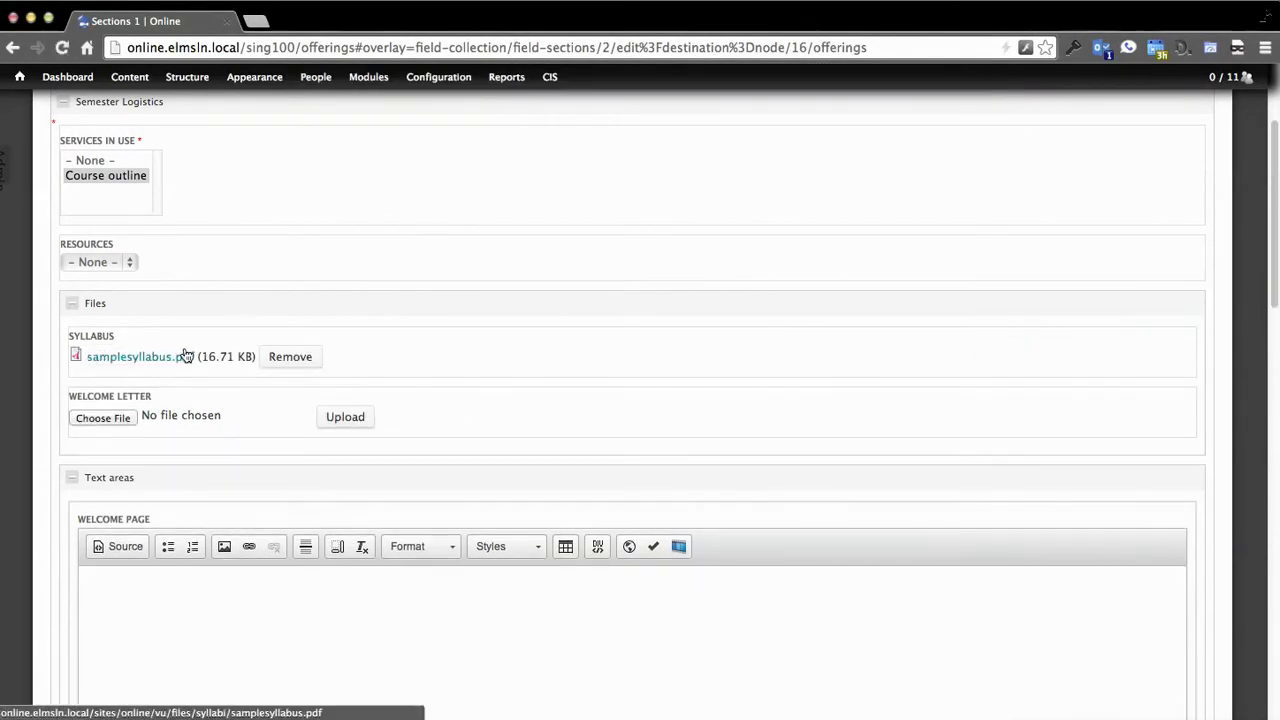
Step: Upload samplesyllabus.pdf from the Desktop as the section's welcome letter file
{"action": "left_click", "coordinate": [122, 395]}
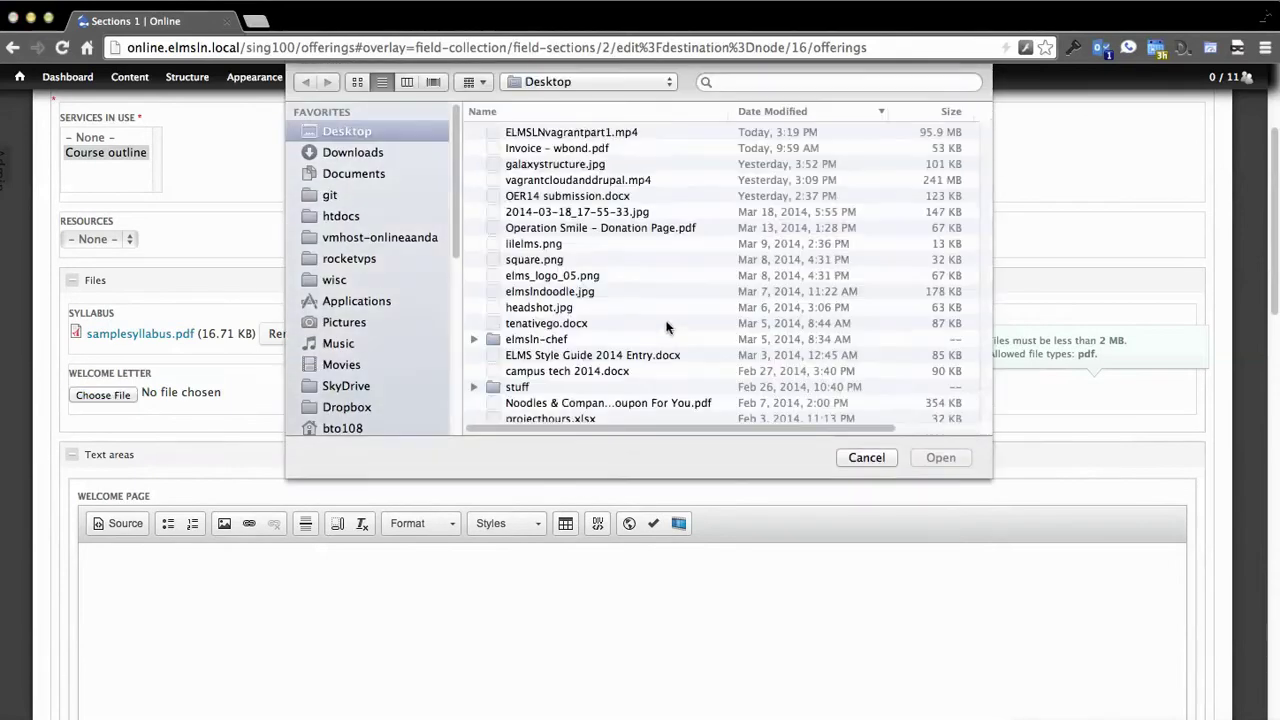
{"action": "scroll", "coordinate": [667, 327], "scroll_direction": "down", "scroll_amount": 2}
{"action": "left_click", "coordinate": [548, 414]}
{"action": "left_click", "coordinate": [936, 457]}
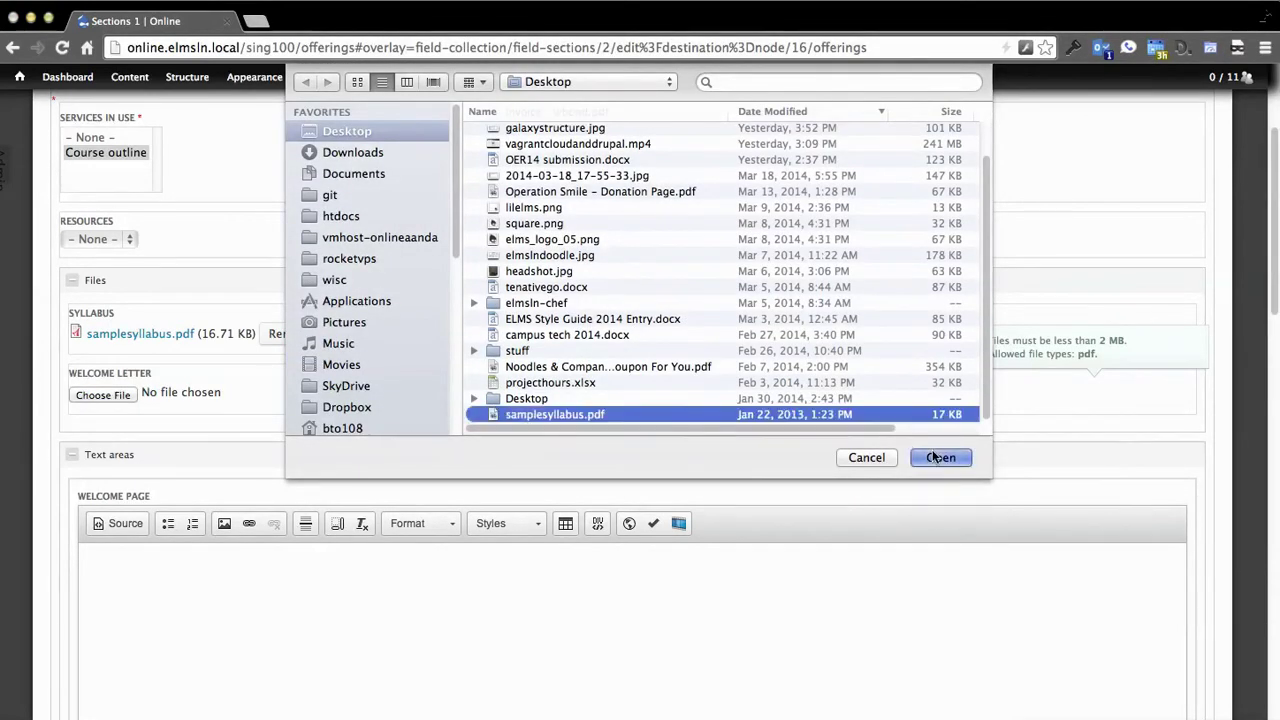
{"action": "left_click", "coordinate": [355, 400]}
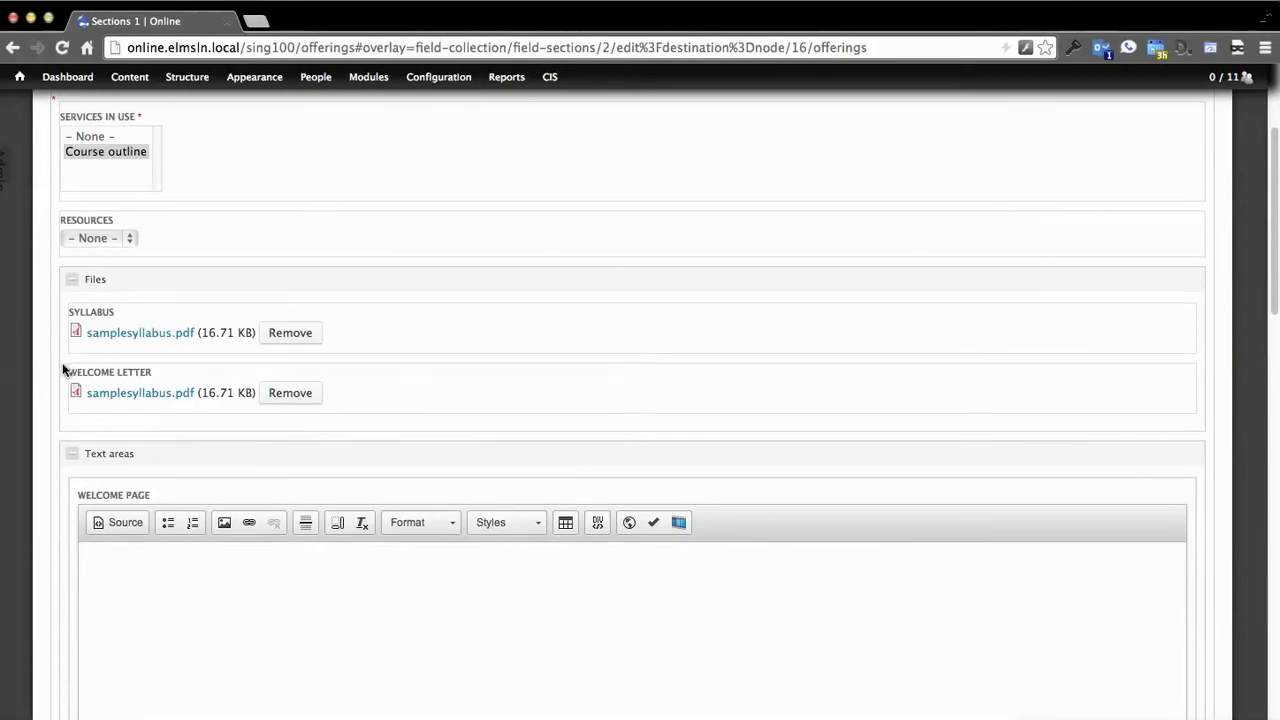
{"action": "scroll", "coordinate": [62, 370], "scroll_direction": "down", "scroll_amount": 2}
{"action": "scroll", "coordinate": [62, 370], "scroll_direction": "up", "scroll_amount": 5}
{"action": "scroll", "coordinate": [61, 370], "scroll_direction": "down", "scroll_amount": 5}
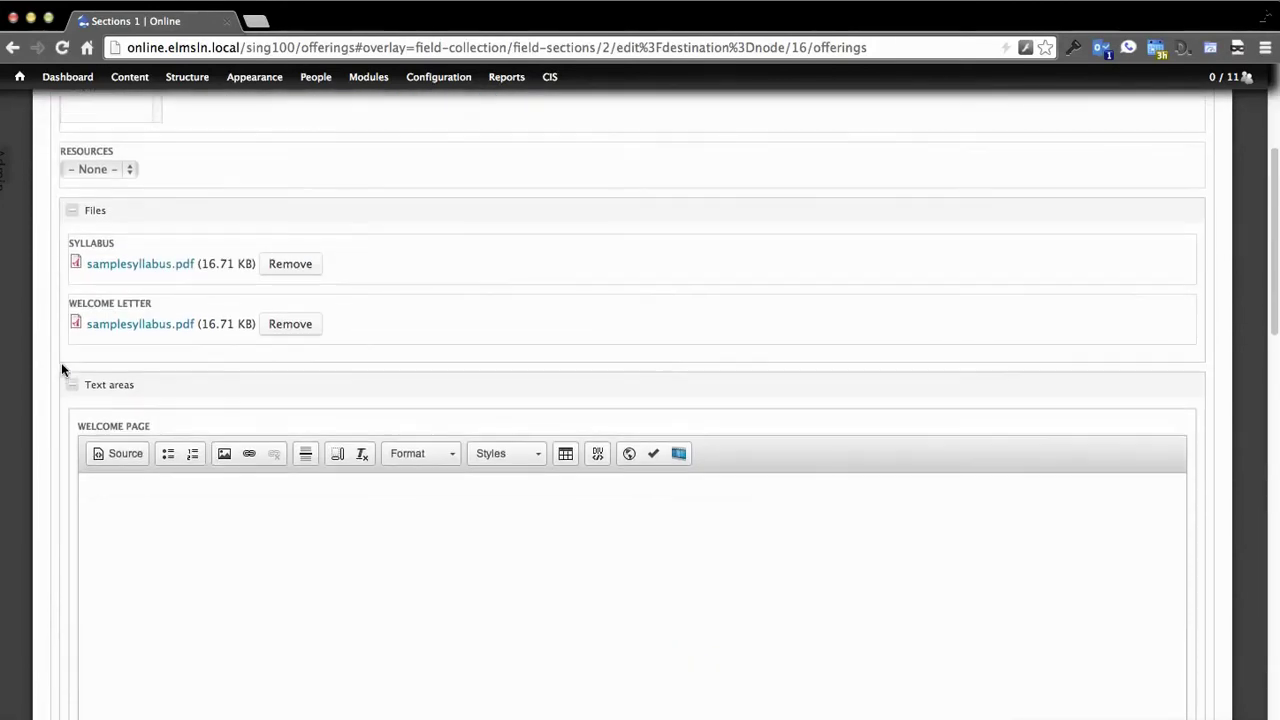
{"action": "scroll", "coordinate": [61, 366], "scroll_direction": "down", "scroll_amount": 5}
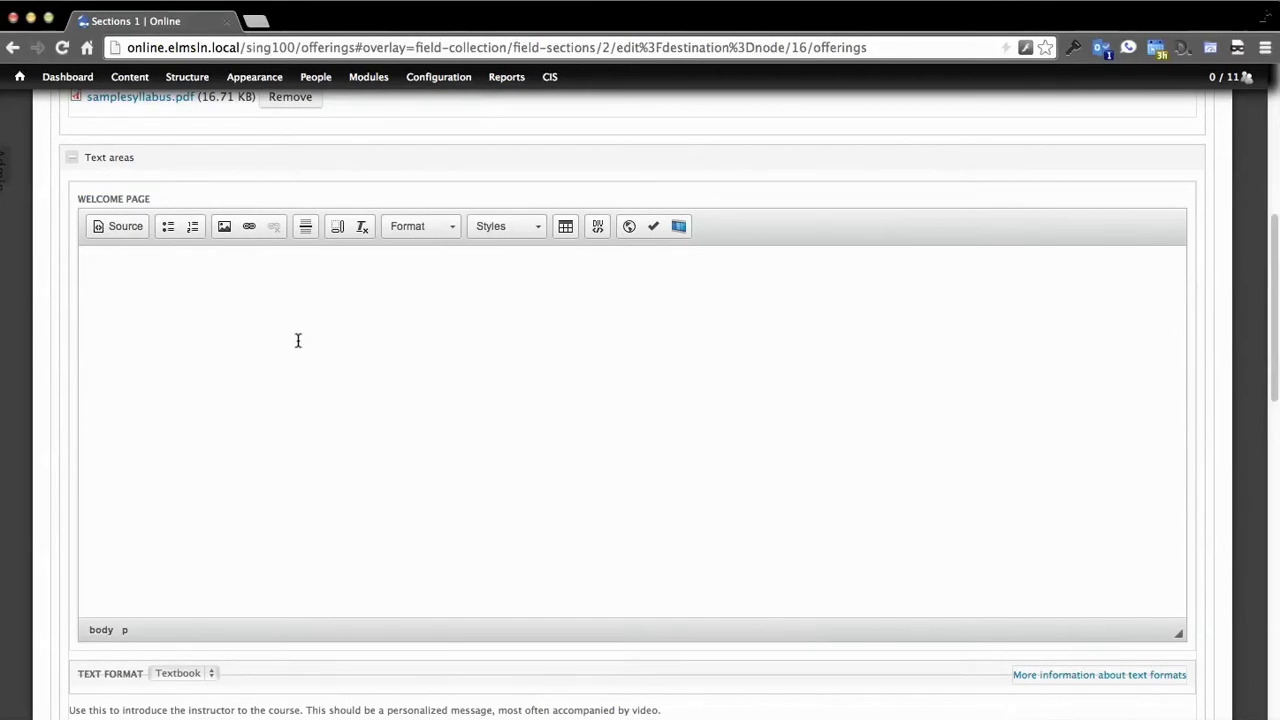
{"action": "key", "text": "ctrl+t"}
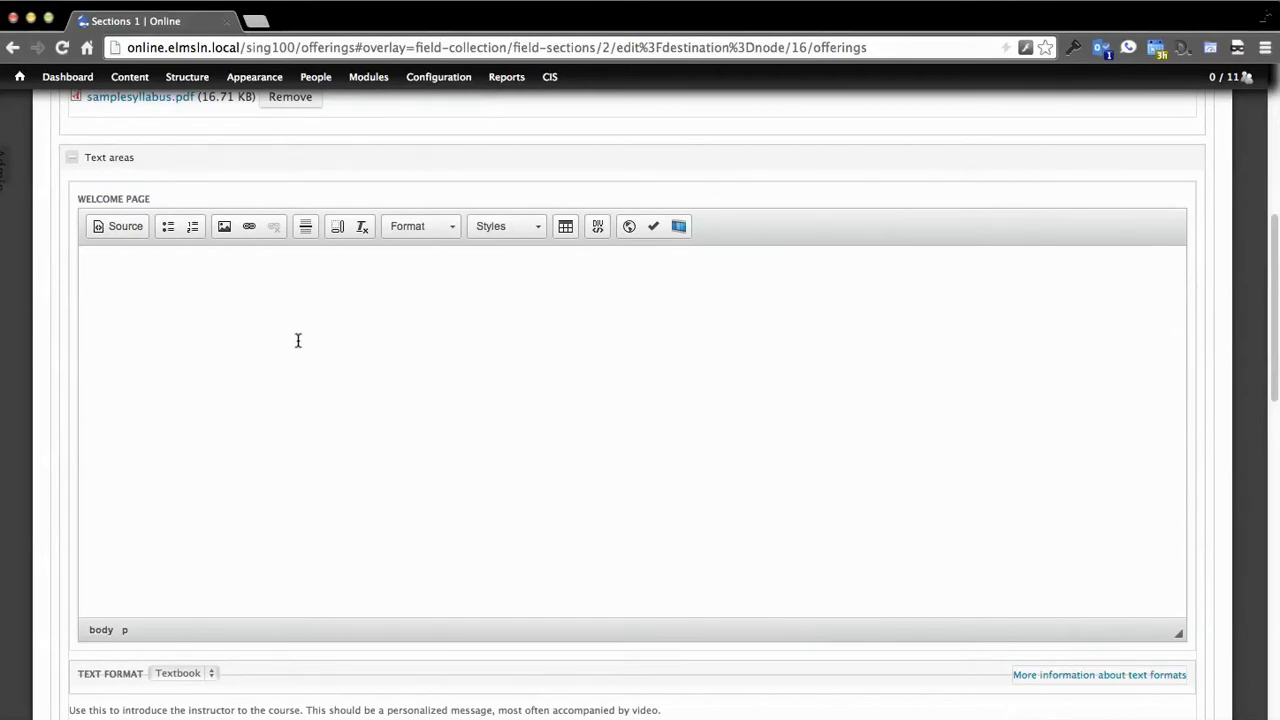
{"action": "type", "text": "youtube.com"}
{"action": "key", "text": "Down"}
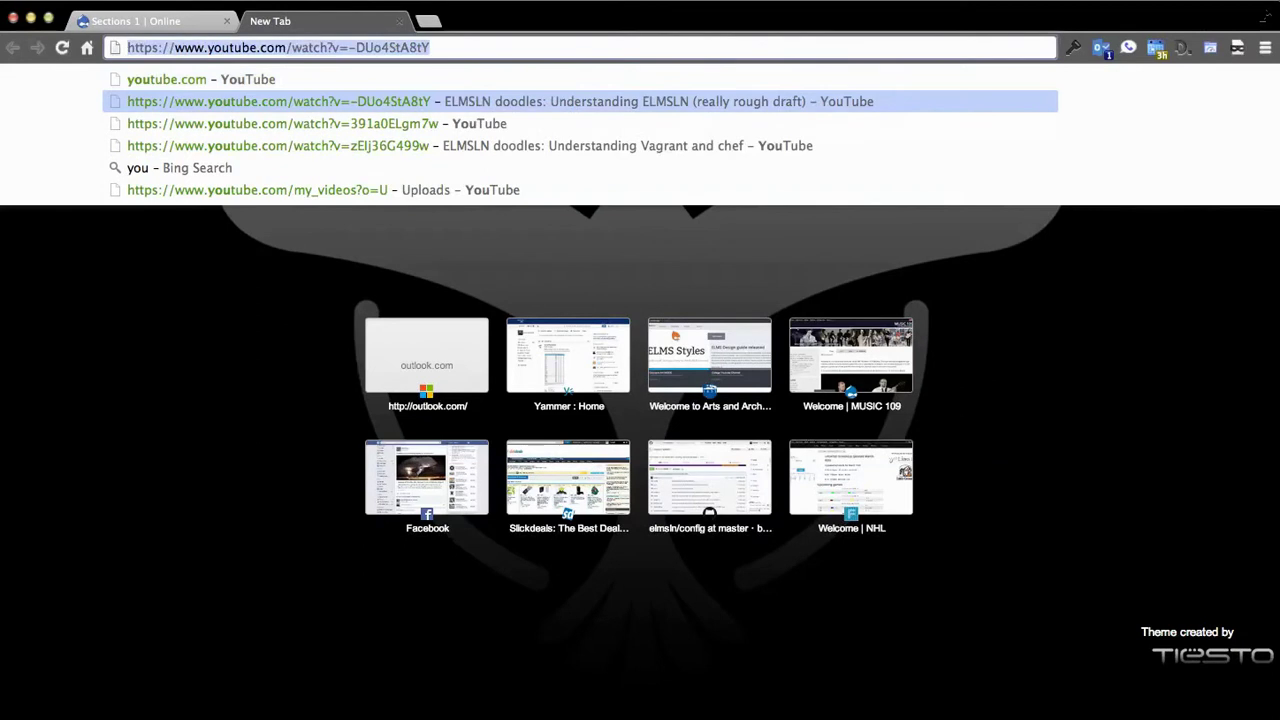
{"action": "key", "text": "ctrl+w"}
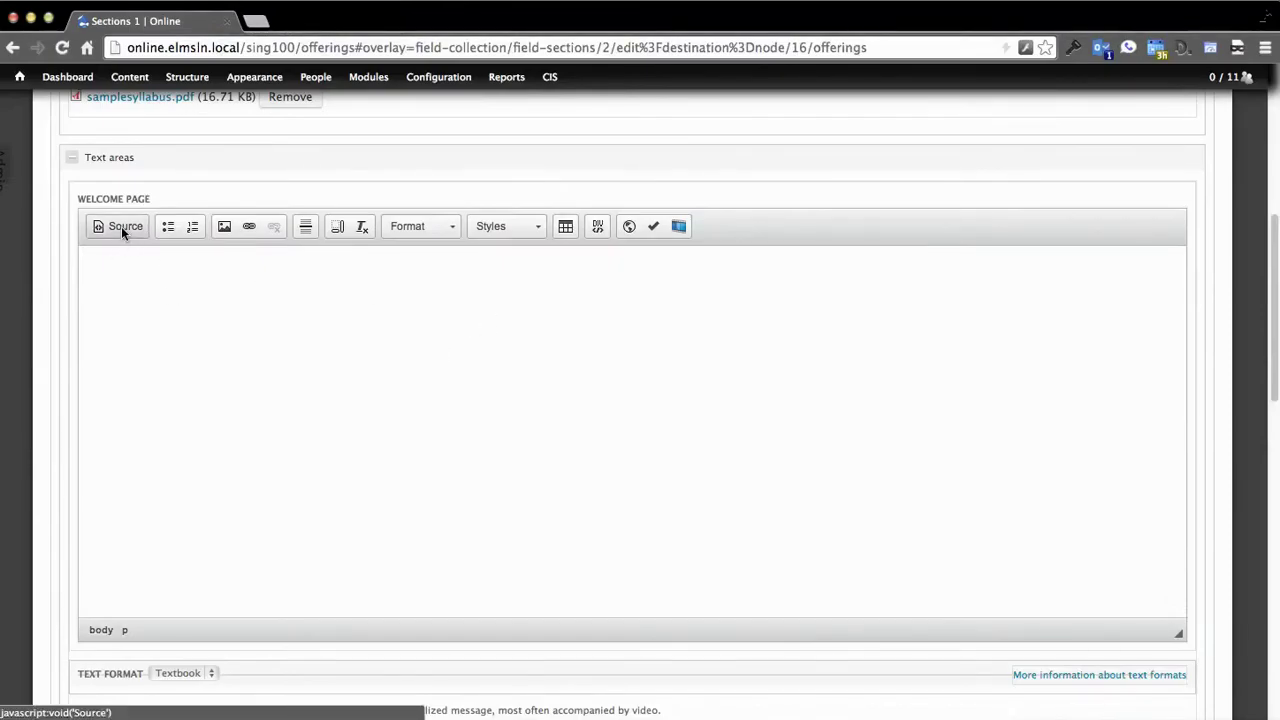
Step: Find the YouTube iframe embed code in the clipboard history and paste it into the section's Welcome Page editor
{"action": "key", "text": "super+alt+c"}
{"action": "key", "text": "Down"}
{"action": "key", "text": "Down"}
{"action": "key", "text": "Down"}
{"action": "key", "text": "Down"}
{"action": "key", "text": "Down"}
{"action": "key", "text": "Down"}
{"action": "key", "text": "Down"}
{"action": "key", "text": "Down"}
{"action": "key", "text": "Down"}
{"action": "key", "text": "Down"}
{"action": "key", "text": "Down"}
{"action": "key", "text": "Down"}
{"action": "key", "text": "Down"}
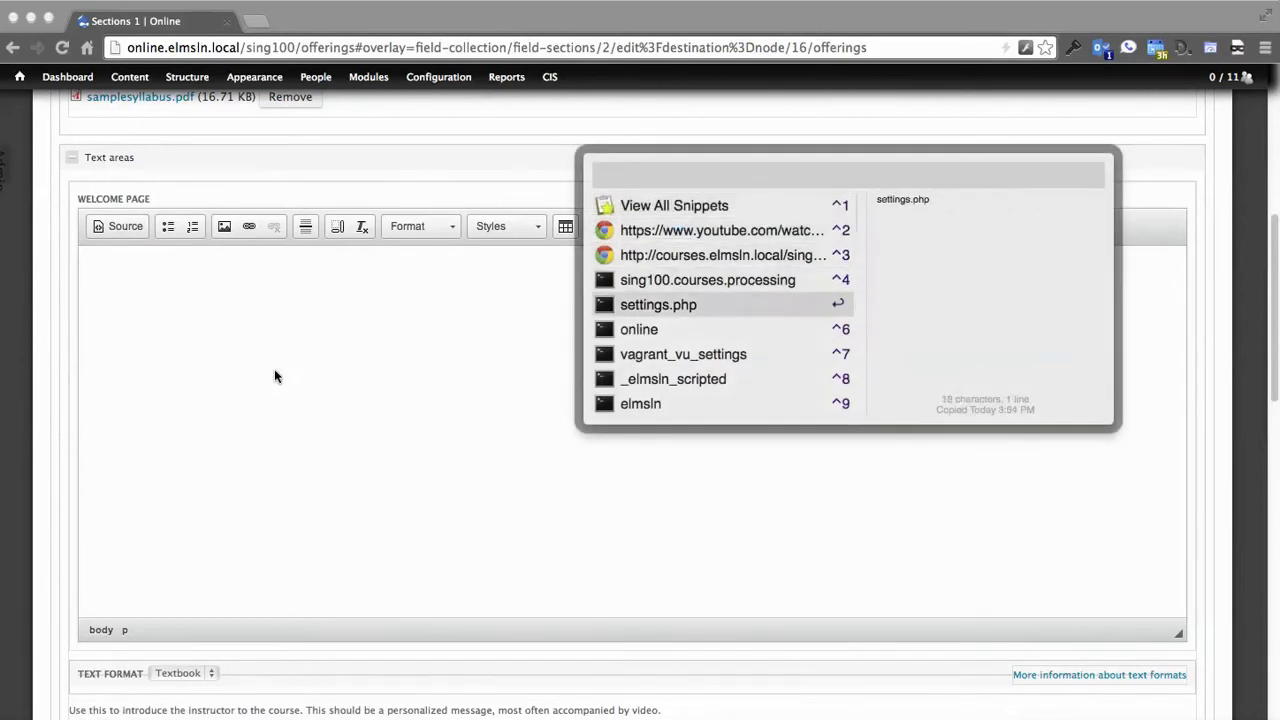
{"action": "key", "text": "Down"}
{"action": "key", "text": "Down"}
{"action": "key", "text": "Down"}
{"action": "key", "text": "Down"}
{"action": "key", "text": "Down"}
{"action": "key", "text": "Down"}
{"action": "key", "text": "Down"}
{"action": "key", "text": "Down"}
{"action": "key", "text": "Down"}
{"action": "key", "text": "Down"}
{"action": "key", "text": "Down"}
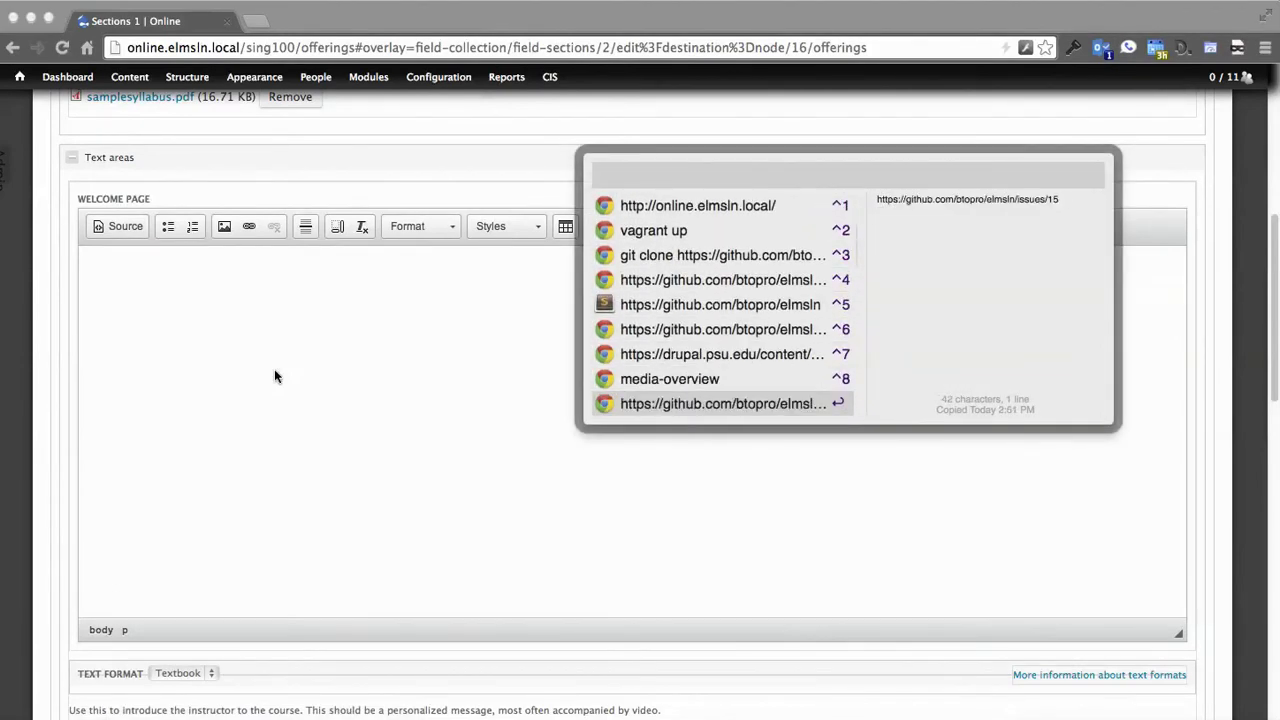
{"action": "key", "text": "Up"}
{"action": "key", "text": "Up"}
{"action": "key", "text": "Up"}
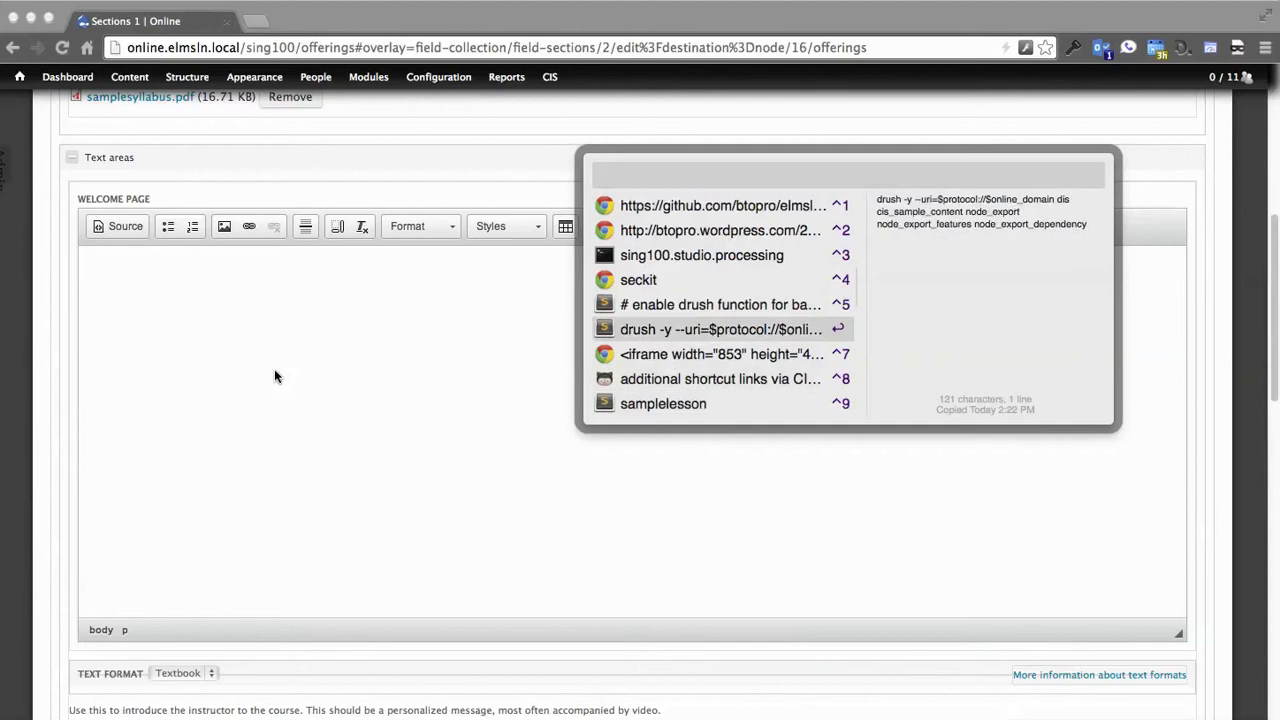
{"action": "key", "text": "Down"}
{"action": "key", "text": "Return"}
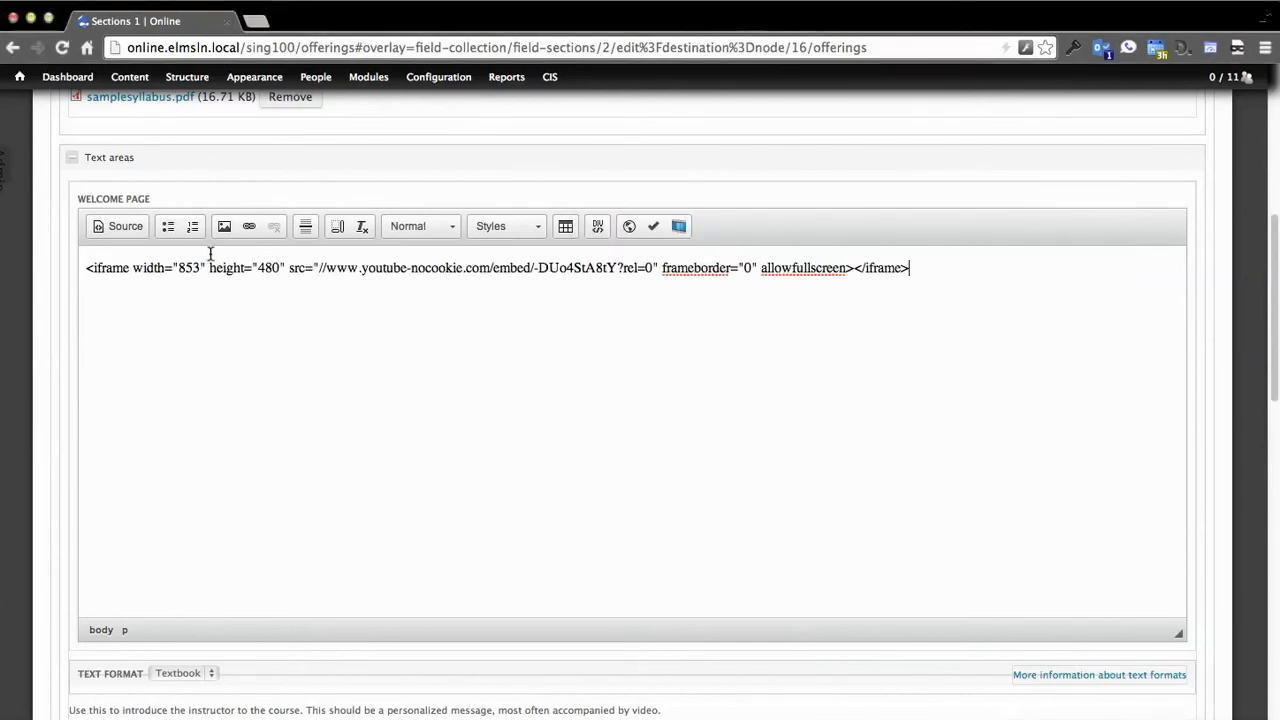
Step: Clear the Welcome Page text and embed the 853 by 480 YouTube iframe by pasting its code into the HTML source
{"action": "key", "text": "ctrl+a"}
{"action": "key", "text": "BackSpace"}
{"action": "left_click", "coordinate": [120, 226]}
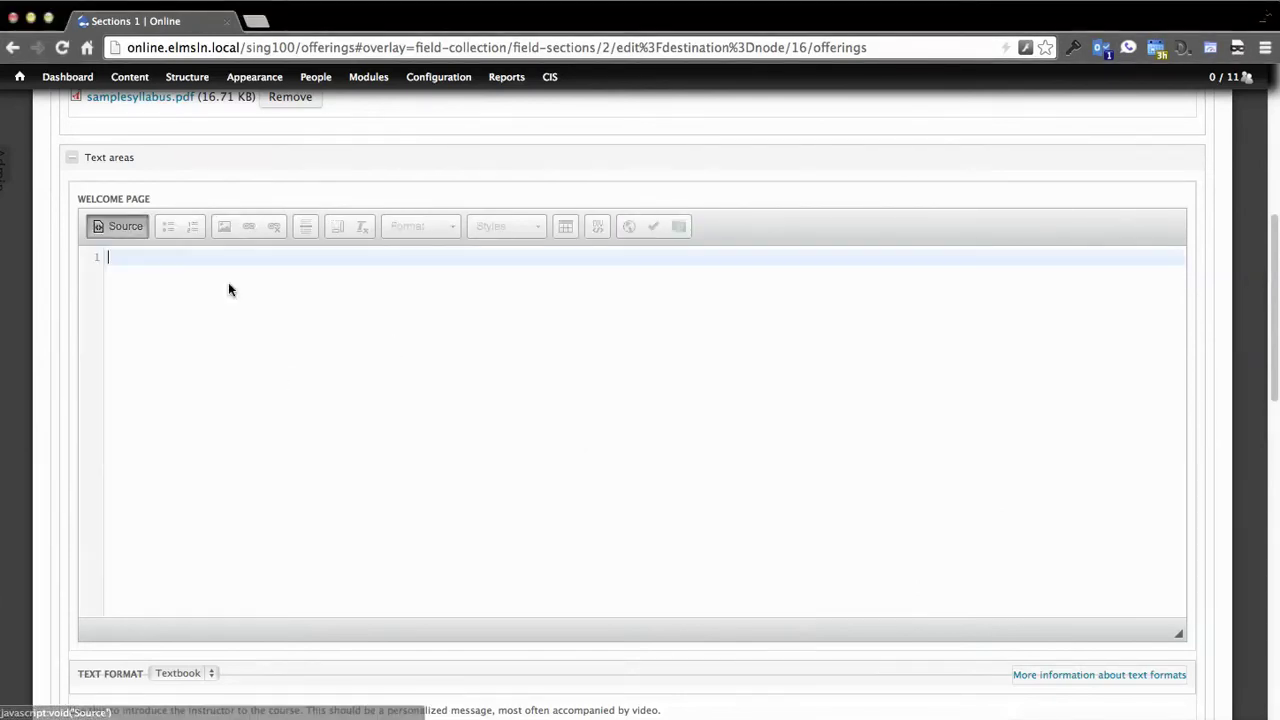
{"action": "key", "text": "ctrl+v"}
{"action": "left_click", "coordinate": [120, 226]}
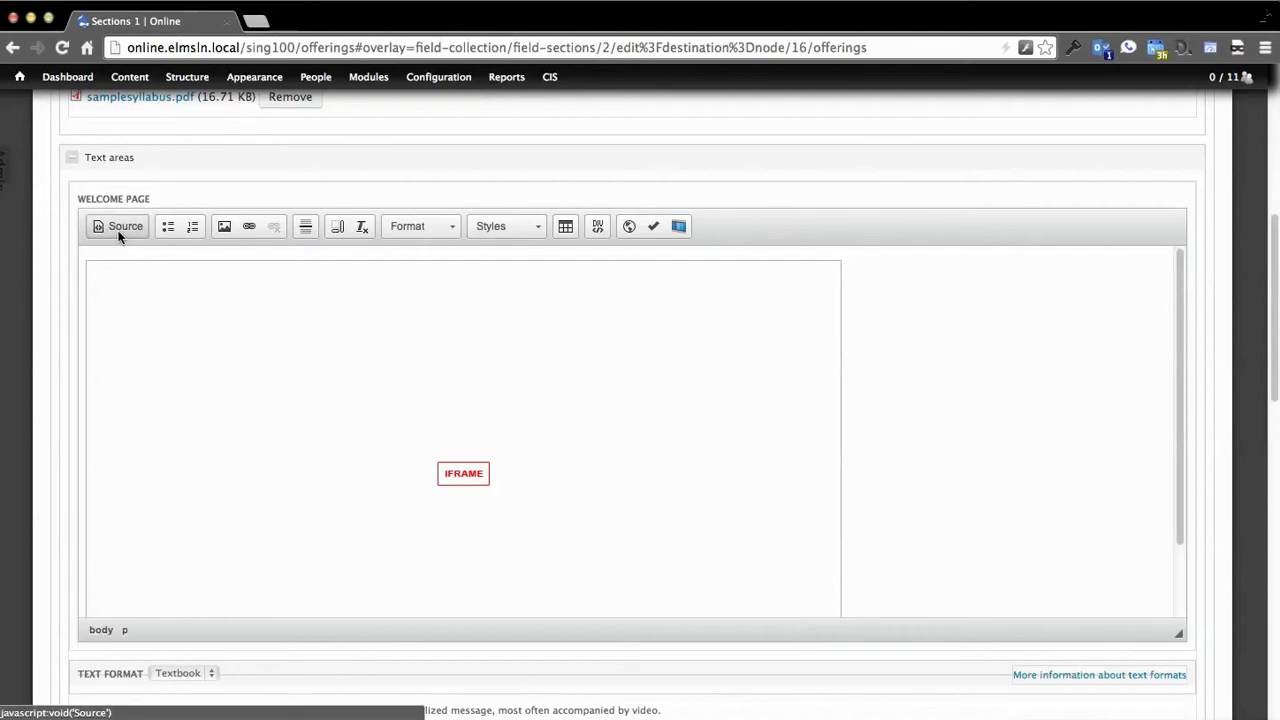
Step: Add the line "Welcome the students tot he course in text as well!" below the video on the Welcome Page
{"action": "left_click", "coordinate": [866, 437]}
{"action": "key", "text": "Return"}
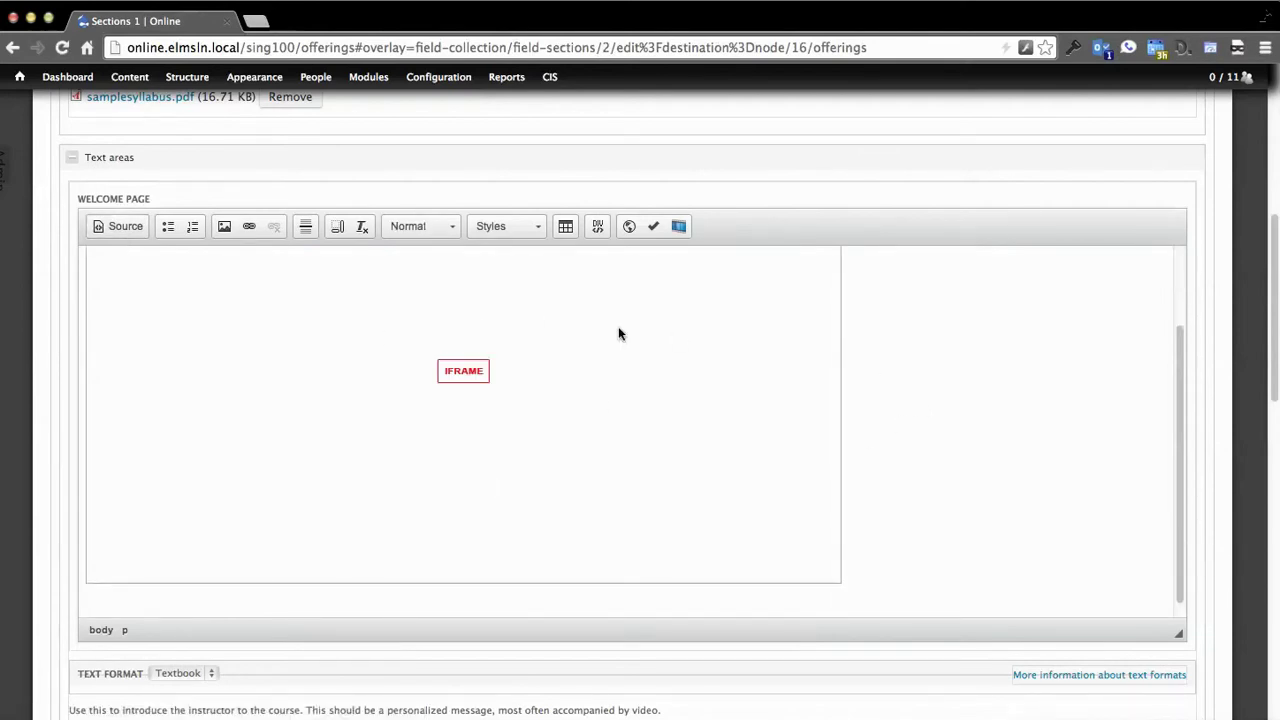
{"action": "type", "text": "Welcome the students tot he "}
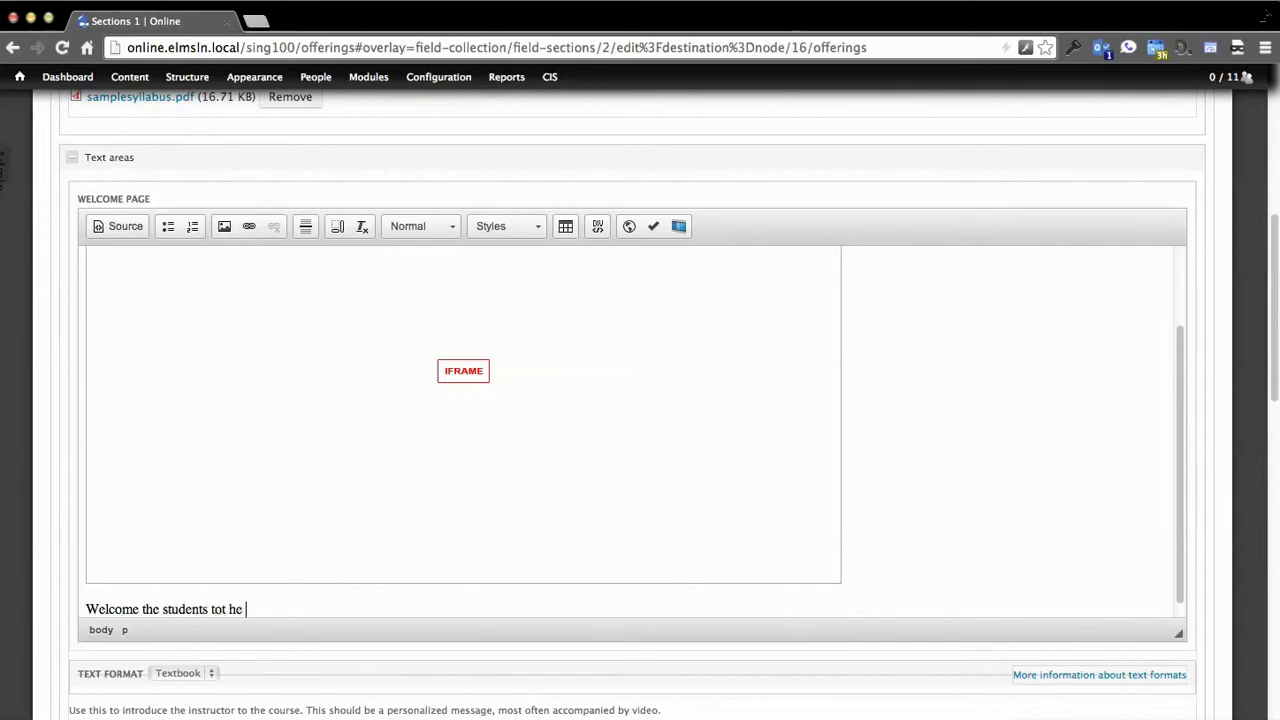
{"action": "type", "text": "course in text as well!"}
Step: Fill in Contact Info with the instructor's @ handle, d.o. username, website and AIM name, each on its own line
{"action": "scroll", "coordinate": [661, 337], "scroll_direction": "down", "scroll_amount": 3}
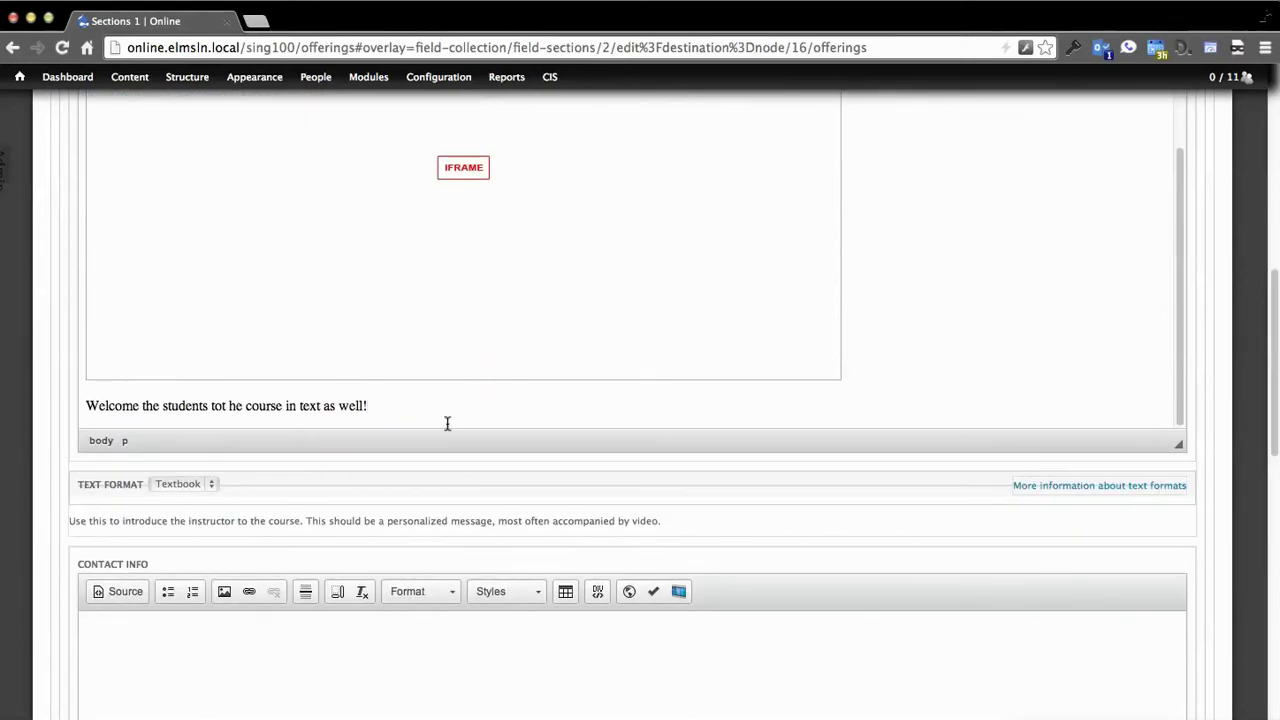
{"action": "scroll", "coordinate": [94, 451], "scroll_direction": "down", "scroll_amount": 3}
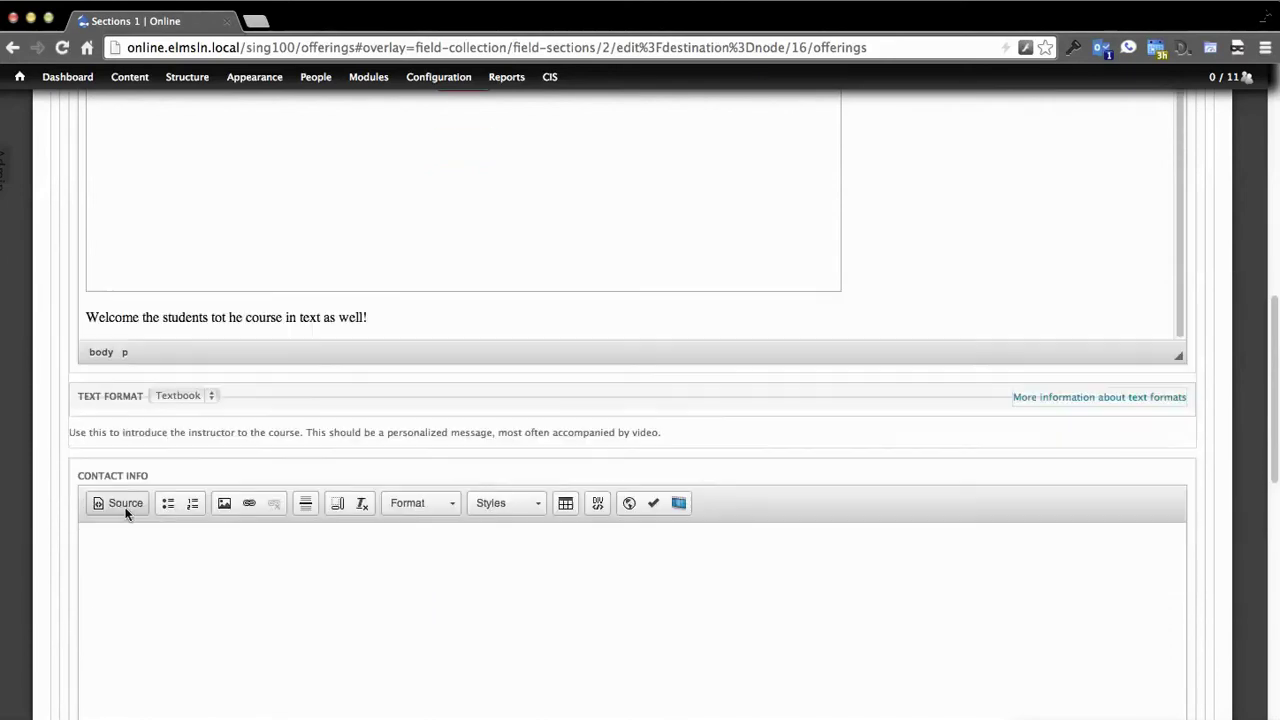
{"action": "left_click", "coordinate": [197, 523]}
{"action": "type", "text": "bto"}
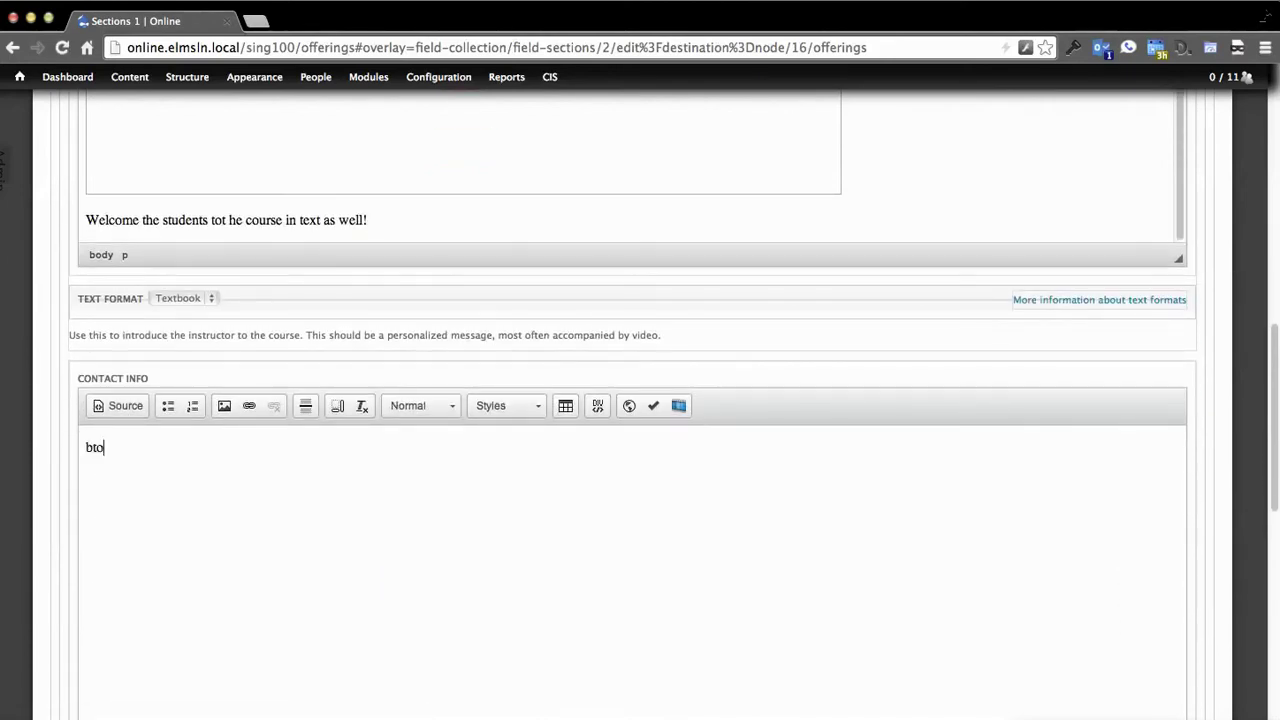
{"action": "type", "text": "pro"}
{"action": "key", "text": "Home"}
{"action": "type", "text": "@"}
{"action": "key", "text": "End"}
{"action": "type", "text": "d.o. btopro"}
{"action": "key", "text": "Return"}
{"action": "type", "text": "btopro.com"}
{"action": "key", "text": "Return"}
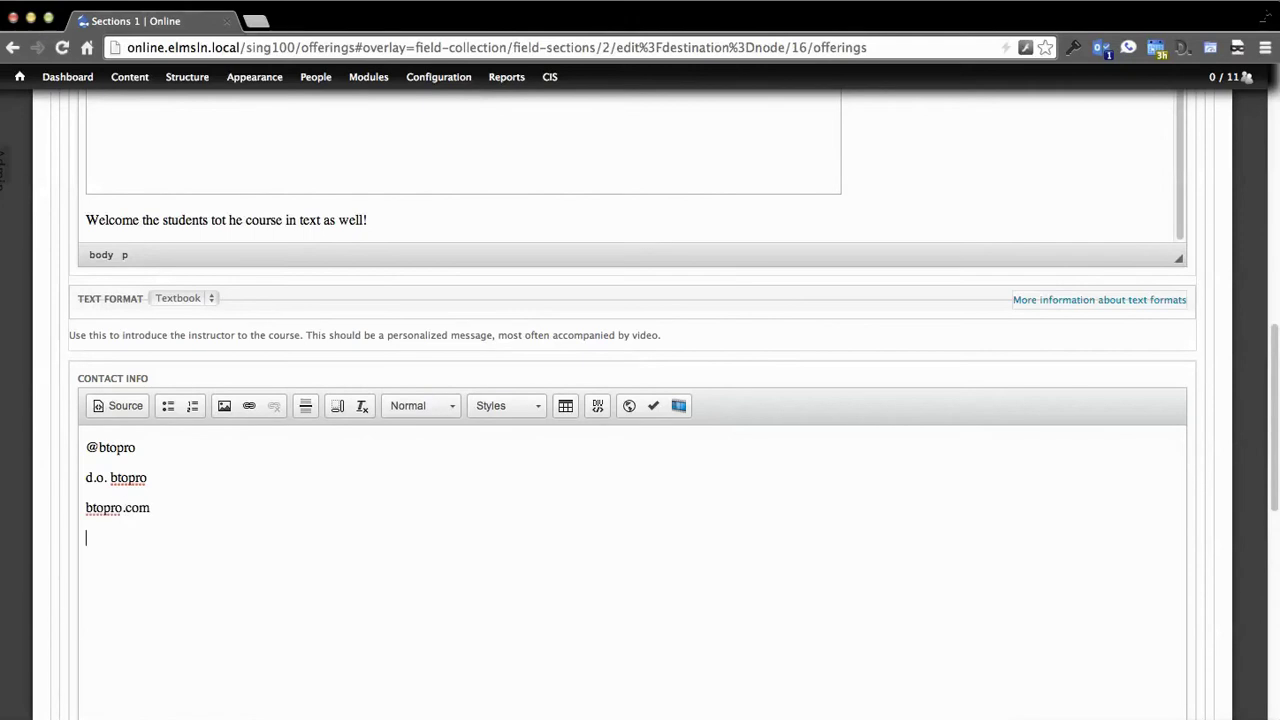
{"action": "type", "text": "btopro AIM"}
Step: Examine the section's Access String entry in the Access Duration group
{"action": "scroll", "coordinate": [196, 549], "scroll_direction": "down", "scroll_amount": 5}
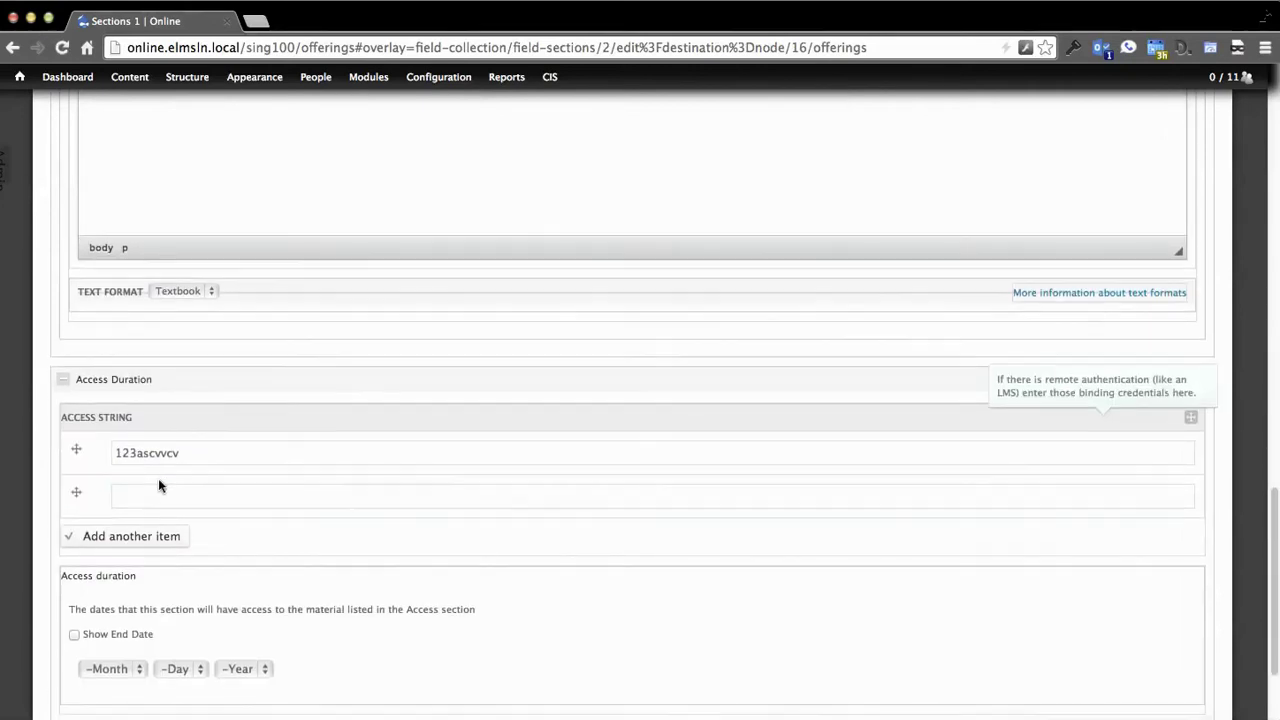
{"action": "scroll", "coordinate": [158, 478], "scroll_direction": "down", "scroll_amount": 1}
{"action": "left_click", "coordinate": [140, 377]}
{"action": "double_click", "coordinate": [251, 372]}
{"action": "left_click", "coordinate": [250, 373]}
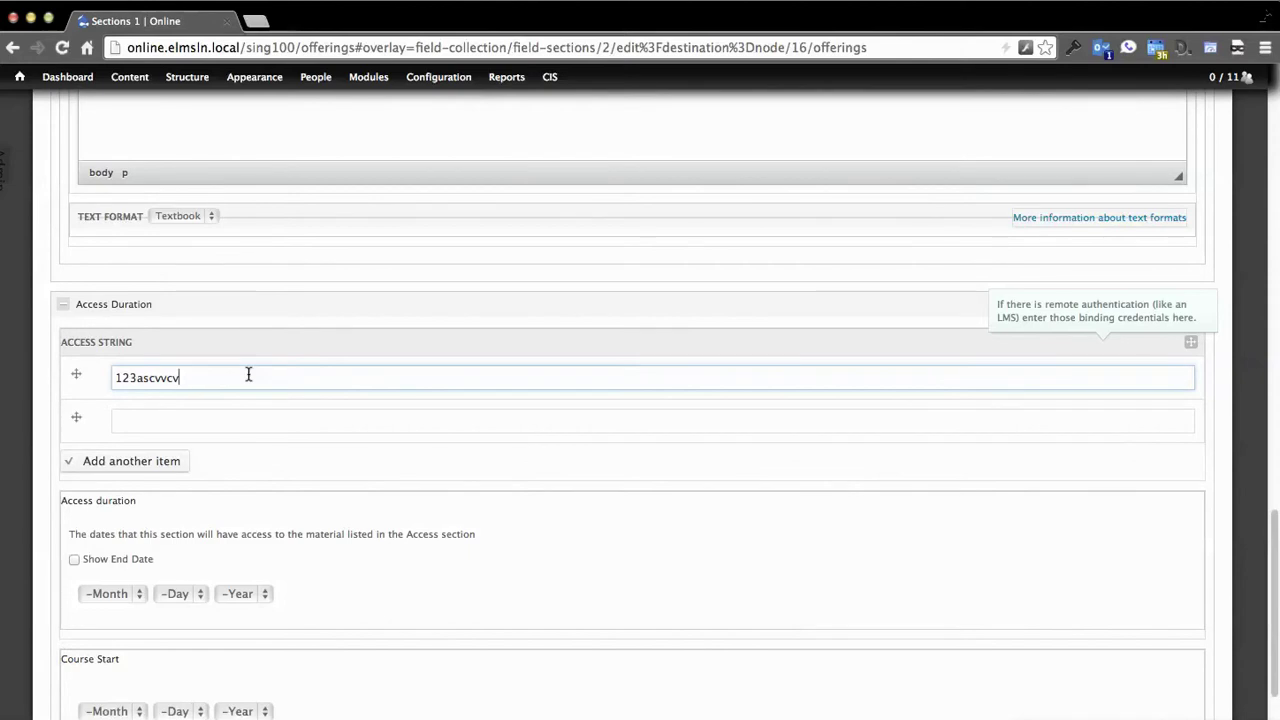
Step: Enable an end date for the section's access duration and set the start date to Jan 1, 2014
{"action": "scroll", "coordinate": [248, 374], "scroll_direction": "down", "scroll_amount": 2}
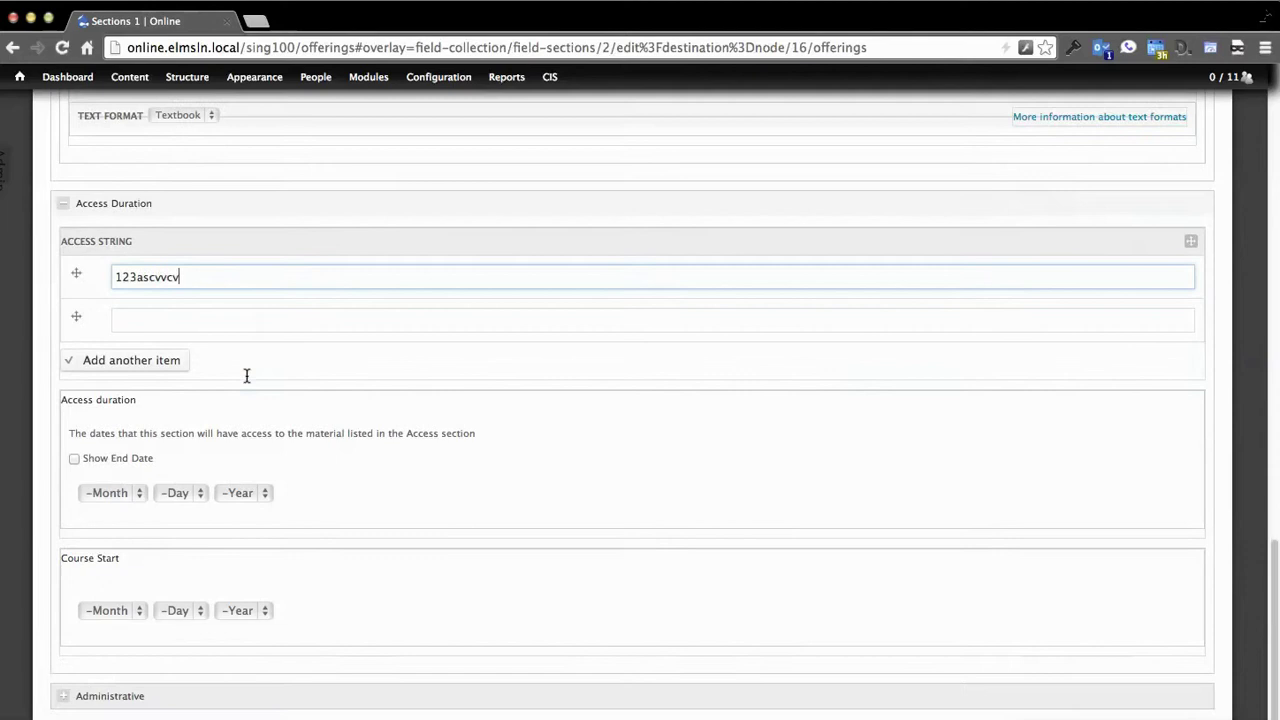
{"action": "left_click", "coordinate": [113, 458]}
{"action": "scroll", "coordinate": [115, 458], "scroll_direction": "down", "scroll_amount": 2}
{"action": "left_click", "coordinate": [126, 391]}
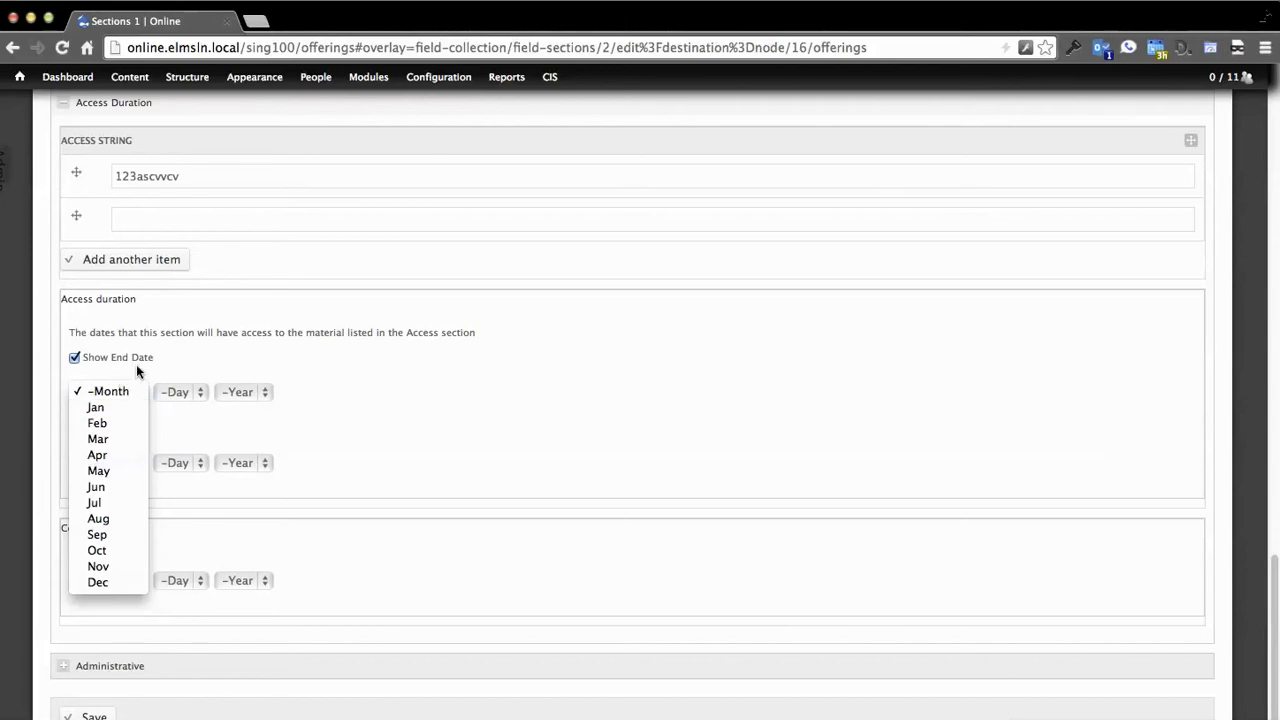
{"action": "left_click", "coordinate": [190, 322]}
{"action": "left_click", "coordinate": [112, 394]}
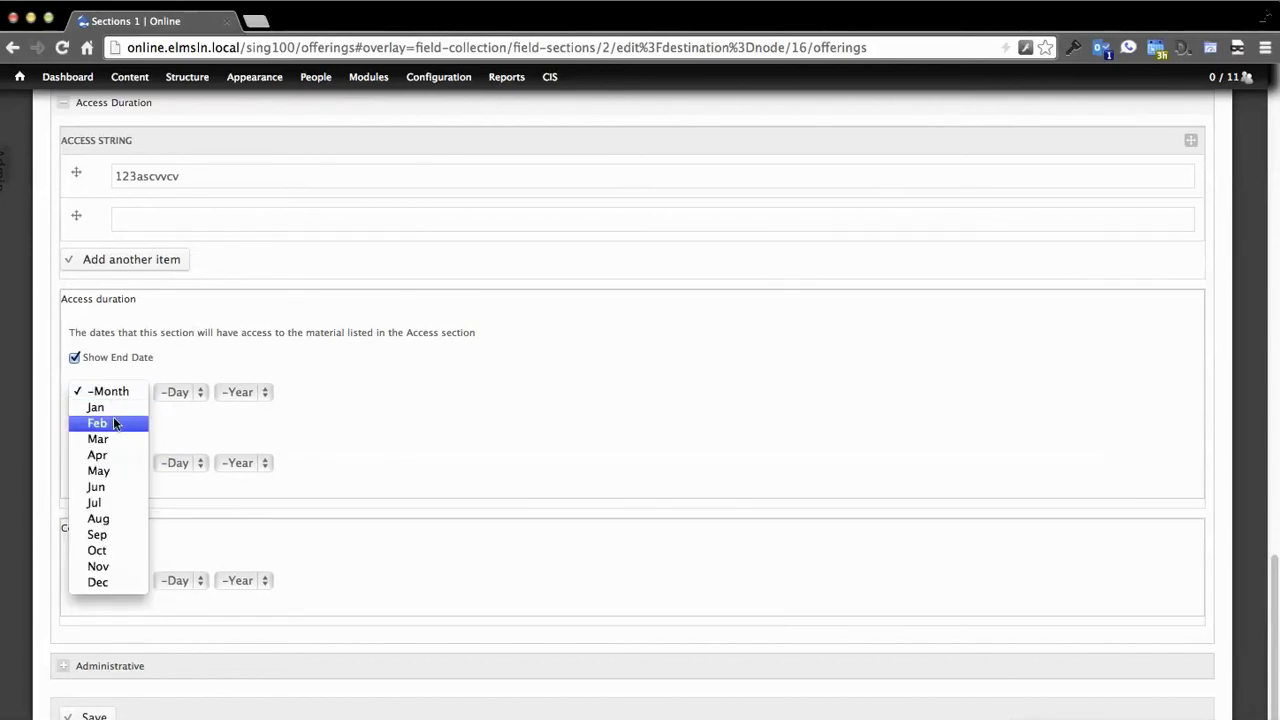
{"action": "left_click", "coordinate": [114, 407]}
{"action": "left_click", "coordinate": [182, 395]}
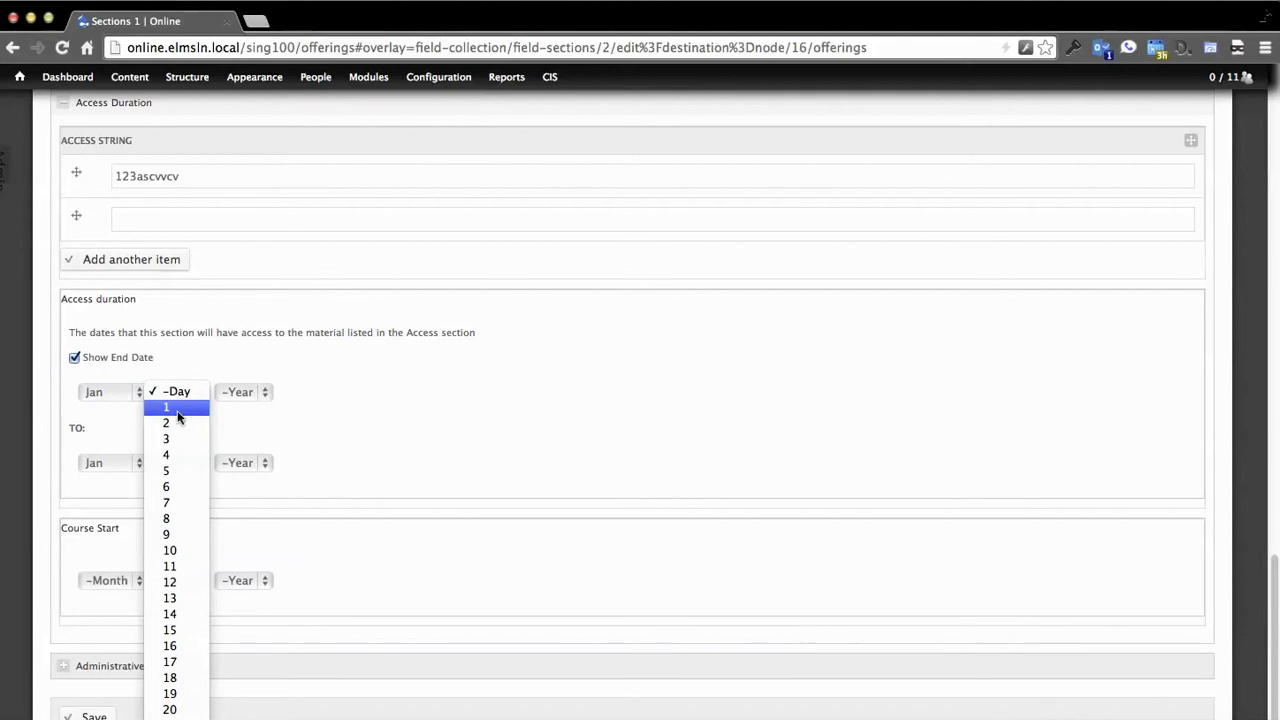
{"action": "left_click", "coordinate": [177, 409]}
{"action": "left_click", "coordinate": [250, 398]}
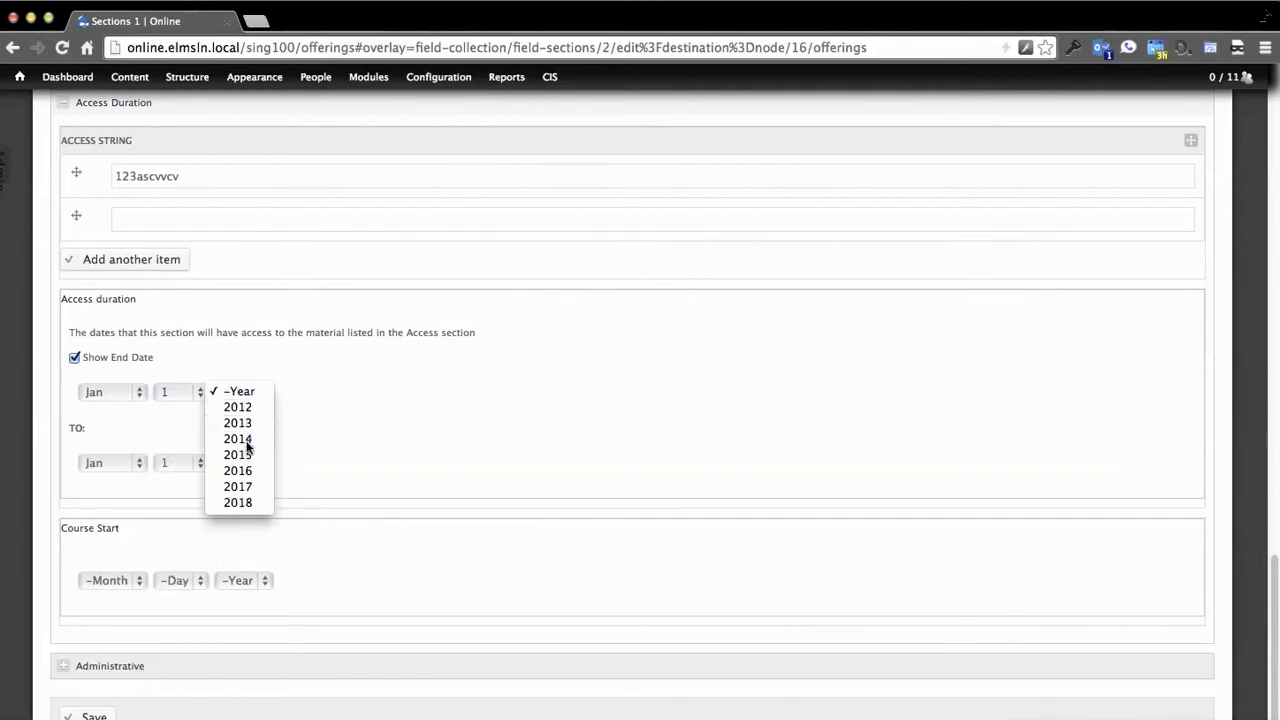
{"action": "left_click", "coordinate": [247, 441]}
Step: Set the end date of the section's access duration to Jul 1, 2014
{"action": "left_click", "coordinate": [252, 460]}
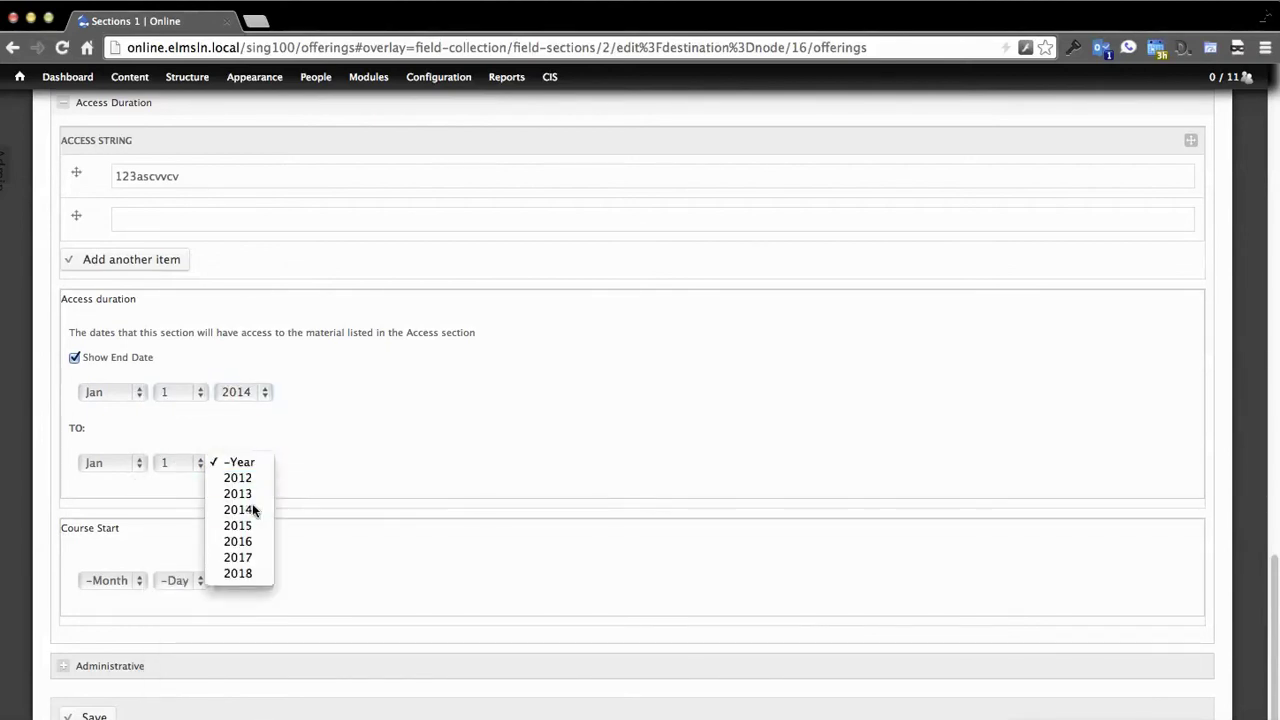
{"action": "left_click", "coordinate": [252, 507]}
{"action": "left_click", "coordinate": [121, 464]}
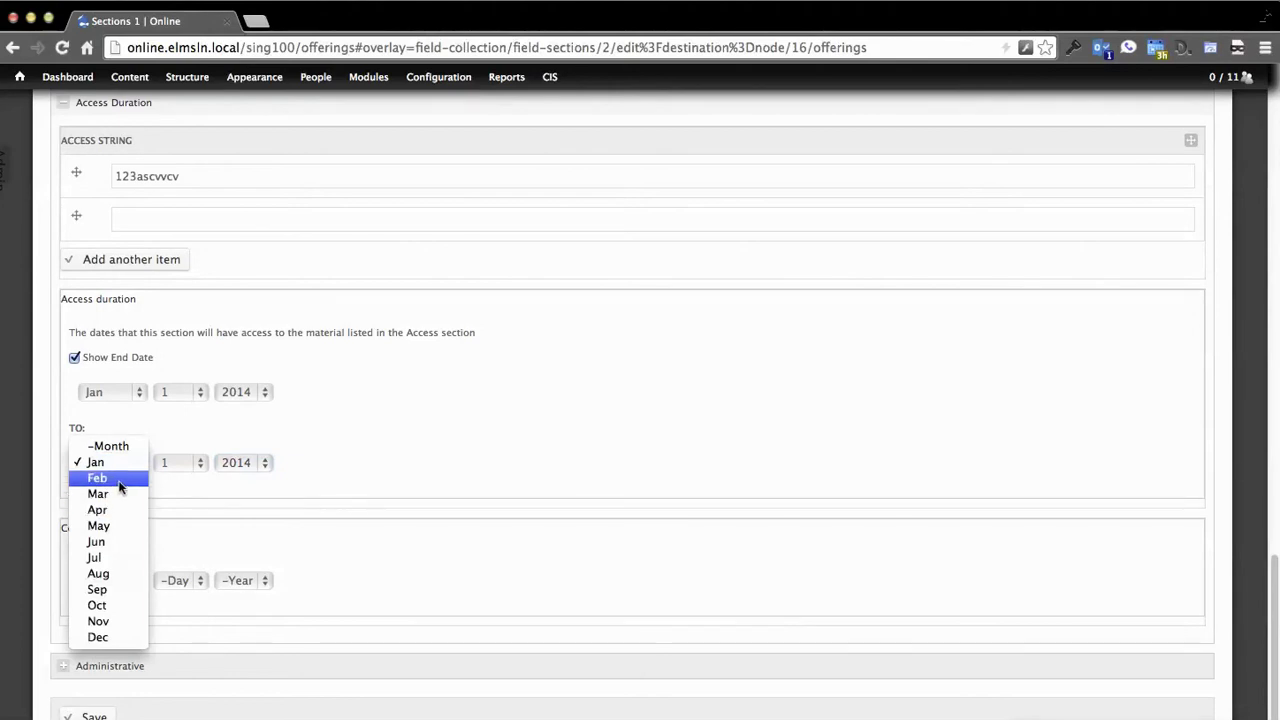
{"action": "left_click", "coordinate": [120, 557]}
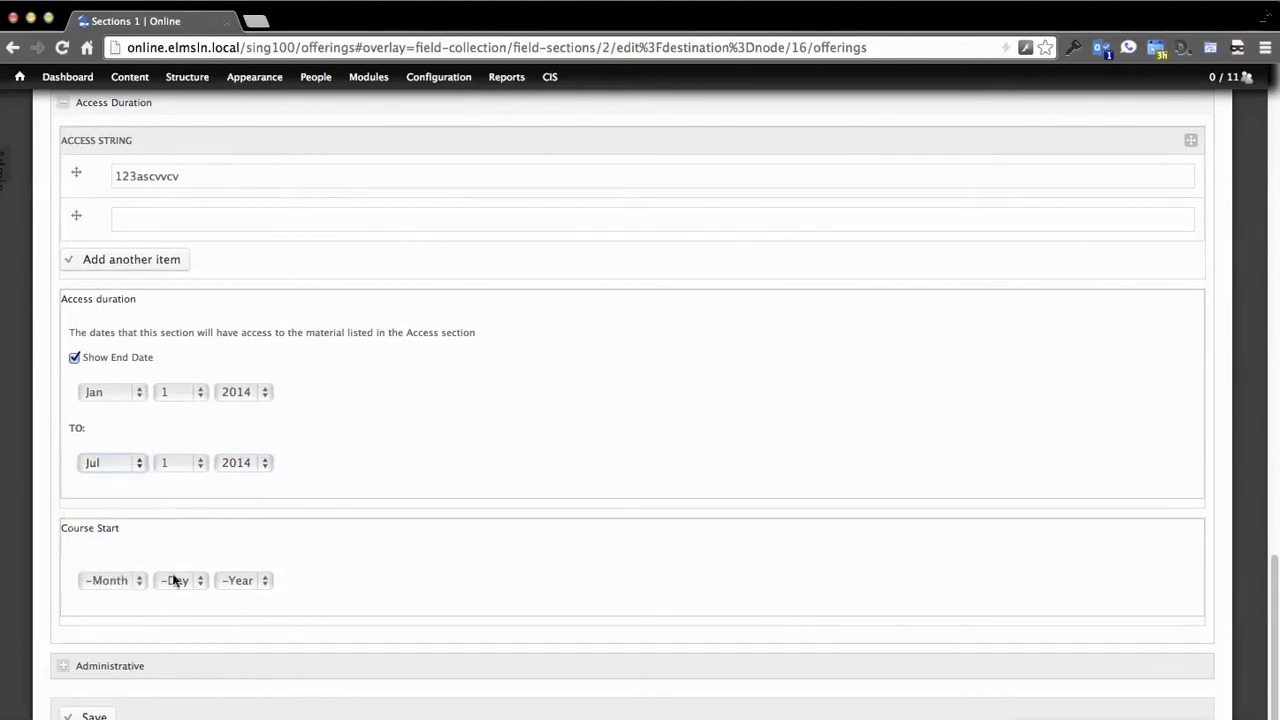
Step: Set the Course Start date to Feb 1, 2014 and save the section
{"action": "left_click", "coordinate": [124, 581]}
{"action": "left_click", "coordinate": [185, 578]}
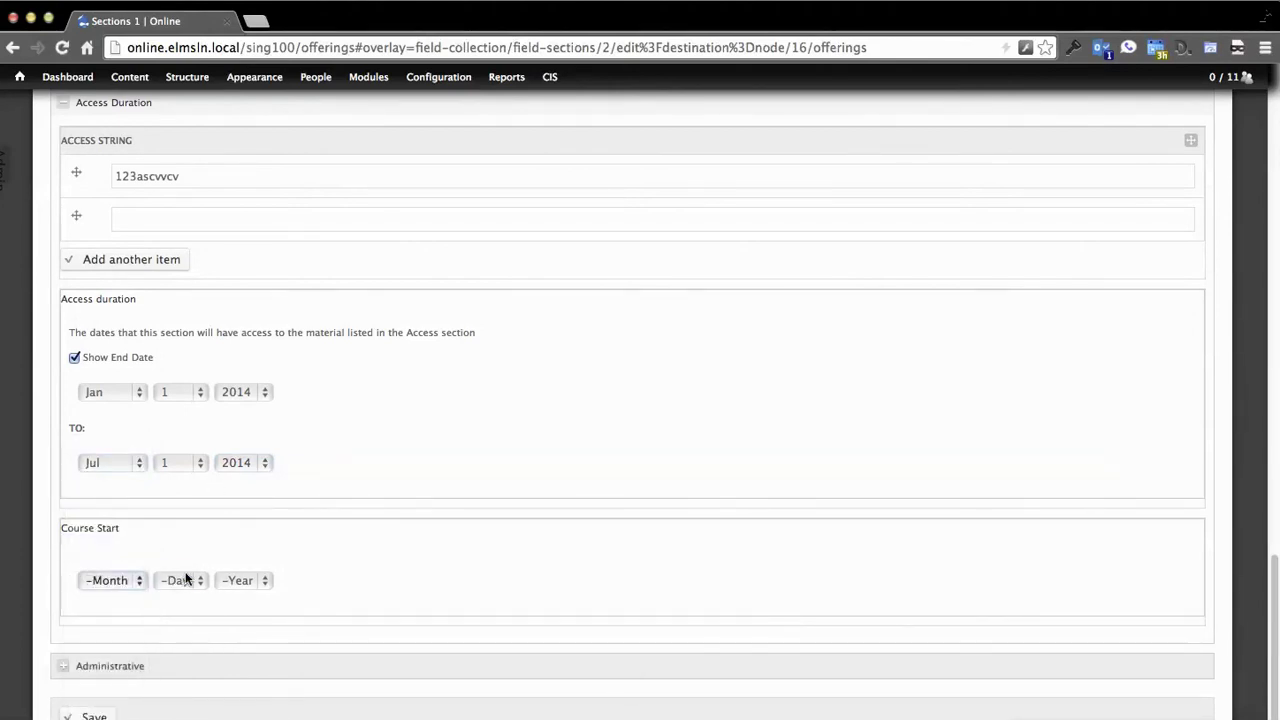
{"action": "left_click", "coordinate": [185, 578]}
{"action": "left_click", "coordinate": [185, 594]}
{"action": "left_click", "coordinate": [255, 580]}
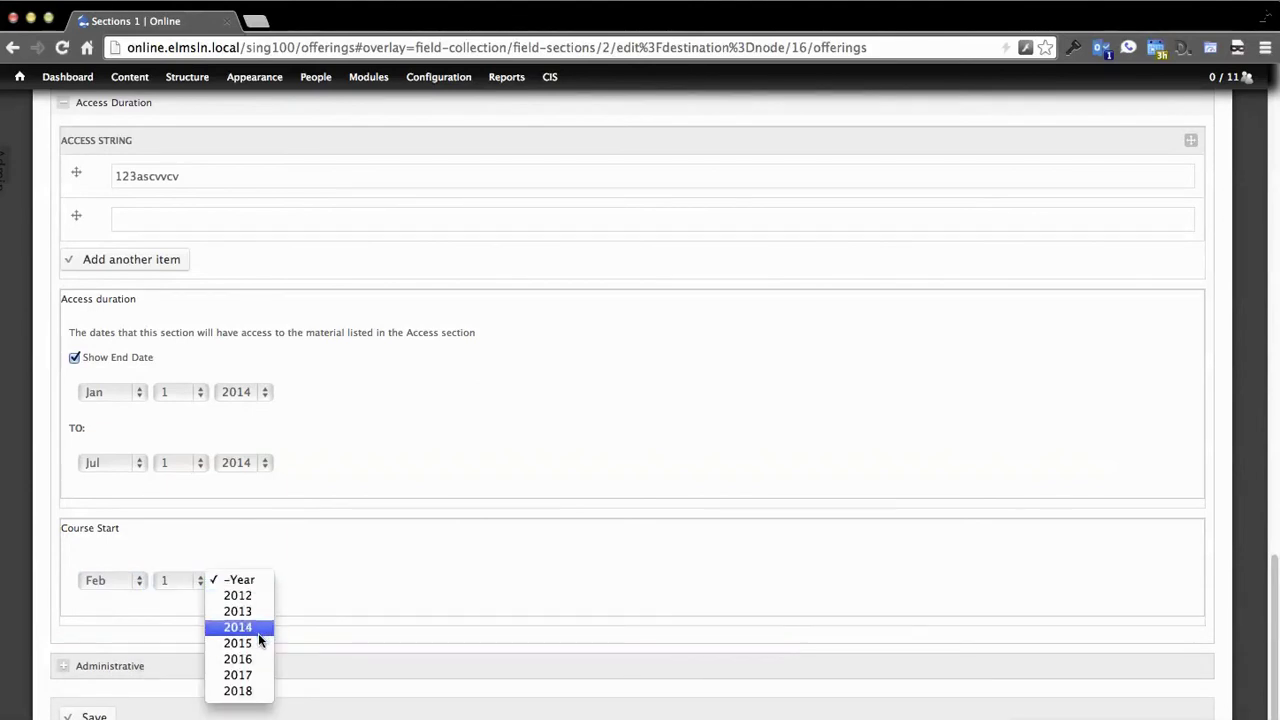
{"action": "left_click", "coordinate": [255, 626]}
{"action": "scroll", "coordinate": [380, 535], "scroll_direction": "down", "scroll_amount": 1}
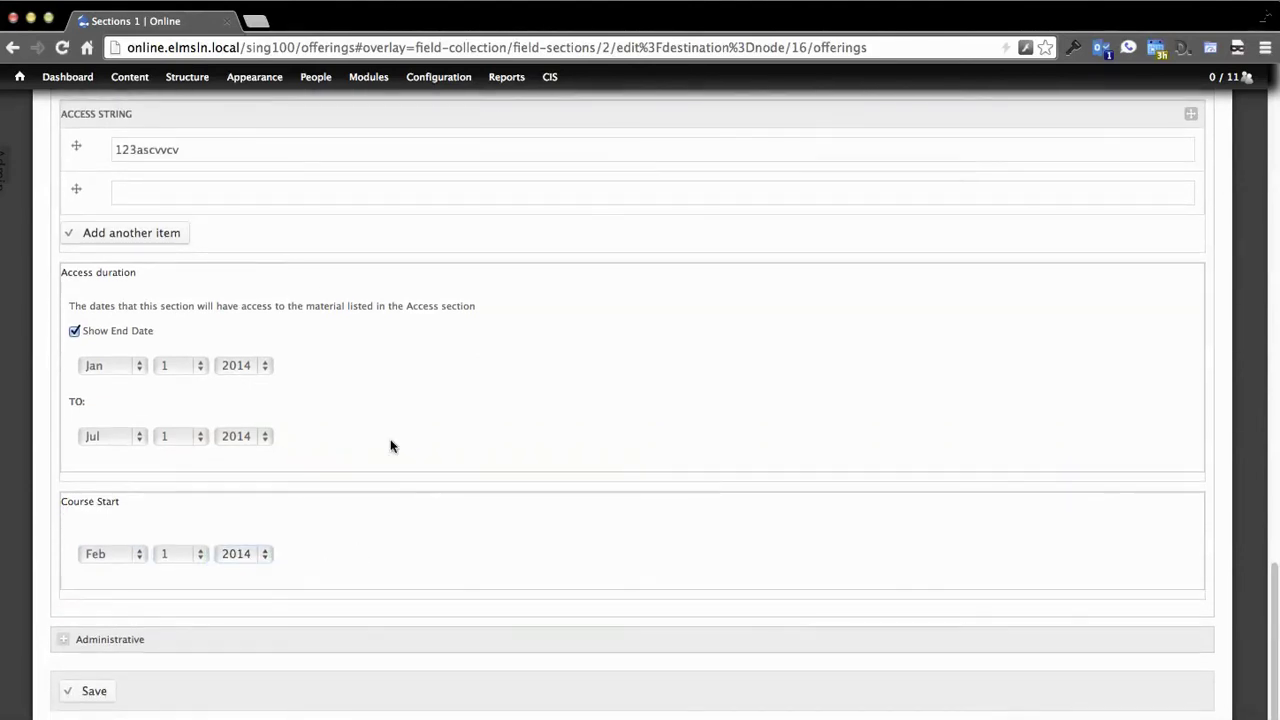
{"action": "left_click", "coordinate": [103, 691]}
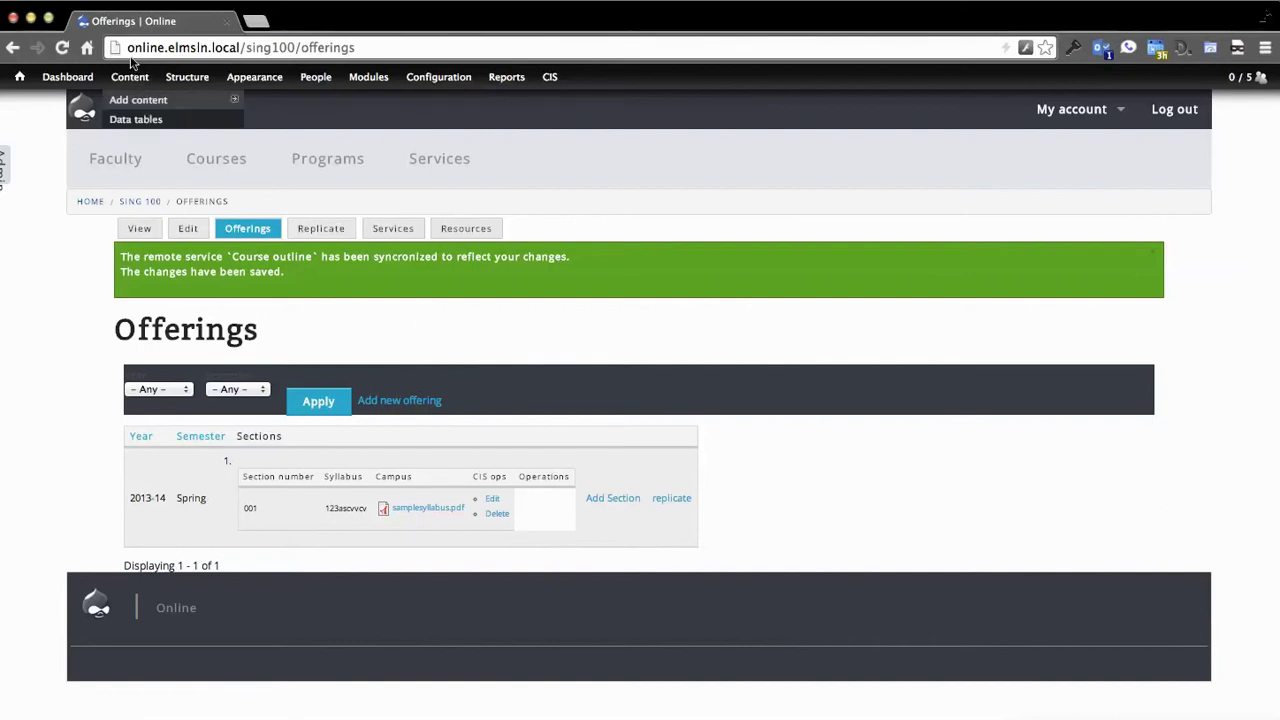
{"action": "double_click", "coordinate": [160, 45]}
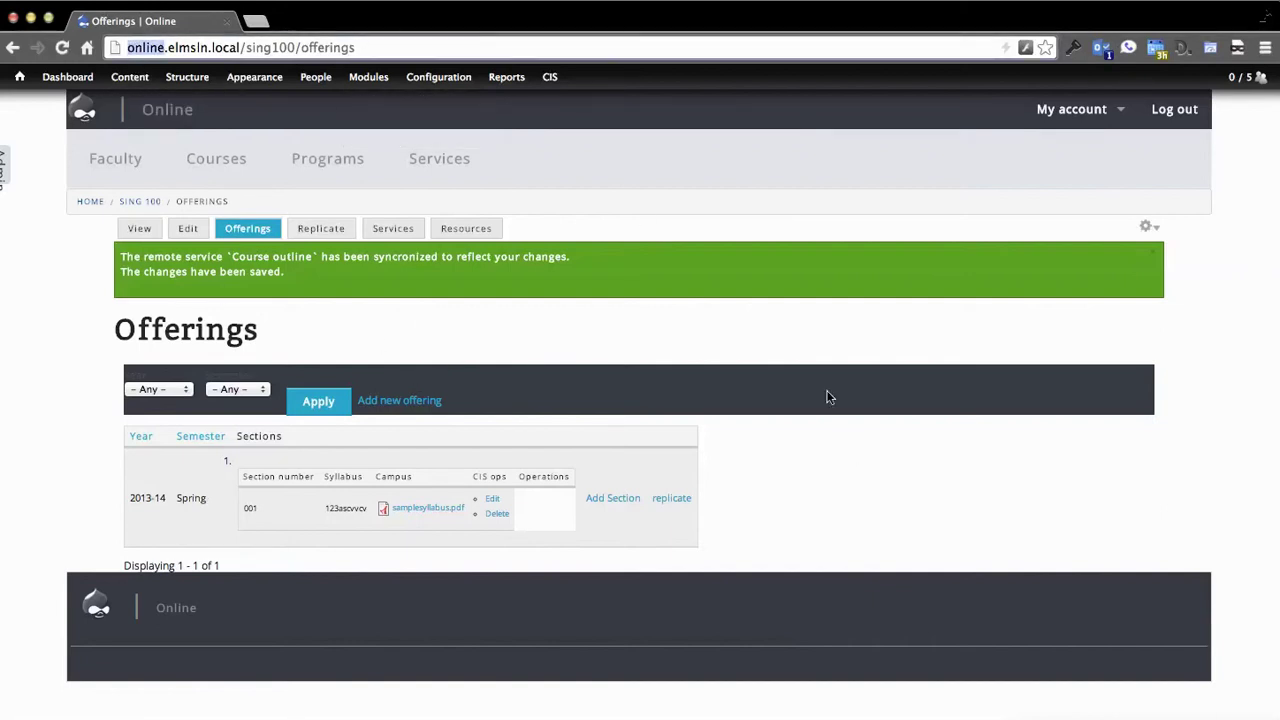
{"action": "left_click", "coordinate": [790, 350]}
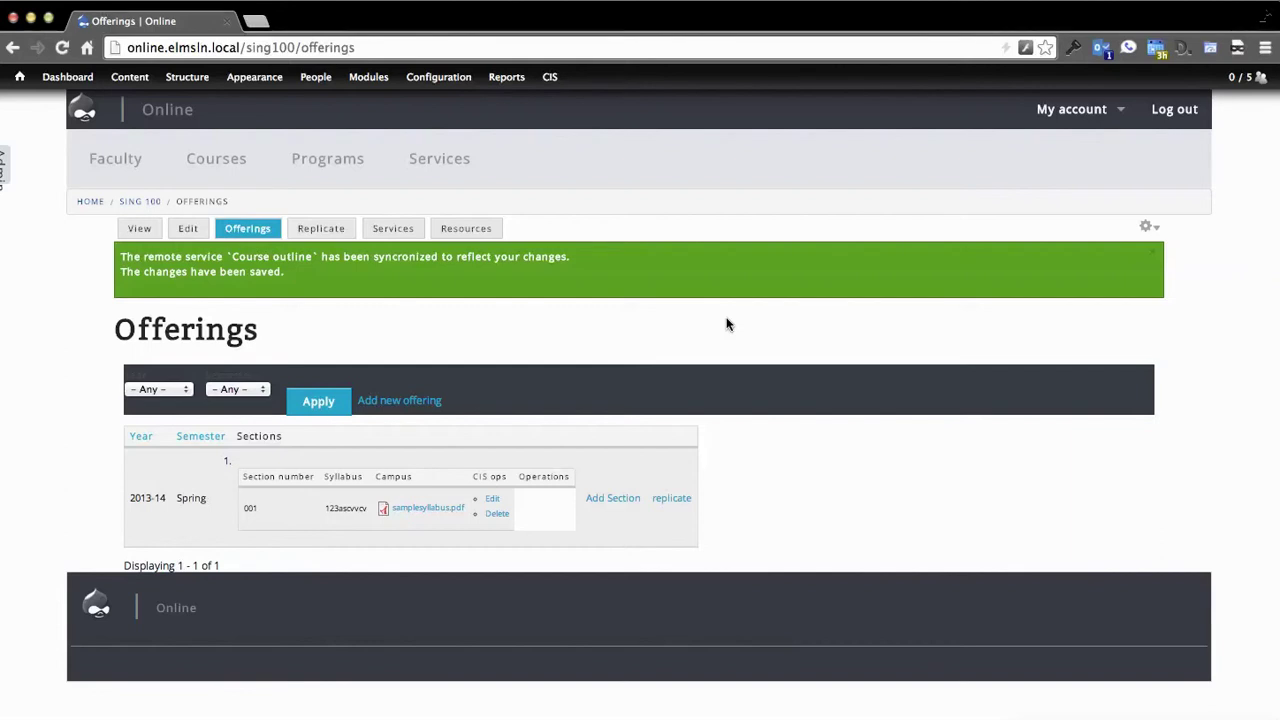
Step: Run cron for the course's "sing100 - courses" service instance and access that service's site
{"action": "left_click", "coordinate": [396, 230]}
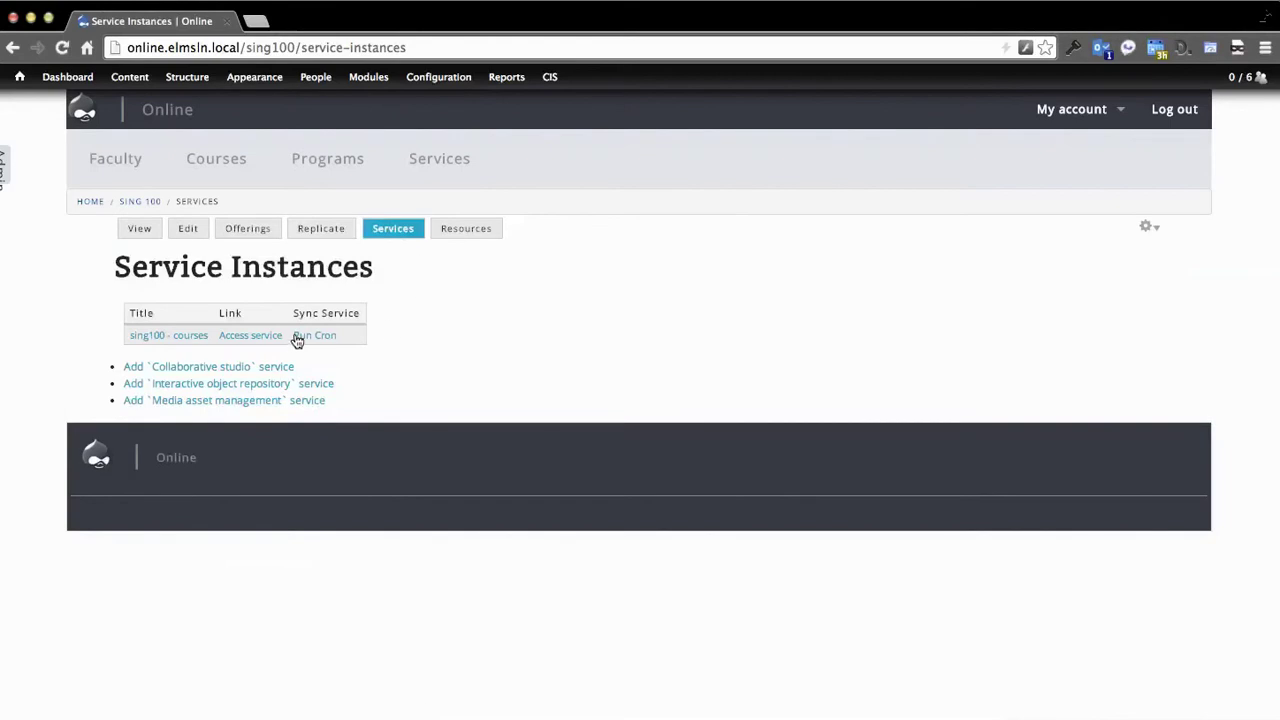
{"action": "left_click", "coordinate": [308, 340]}
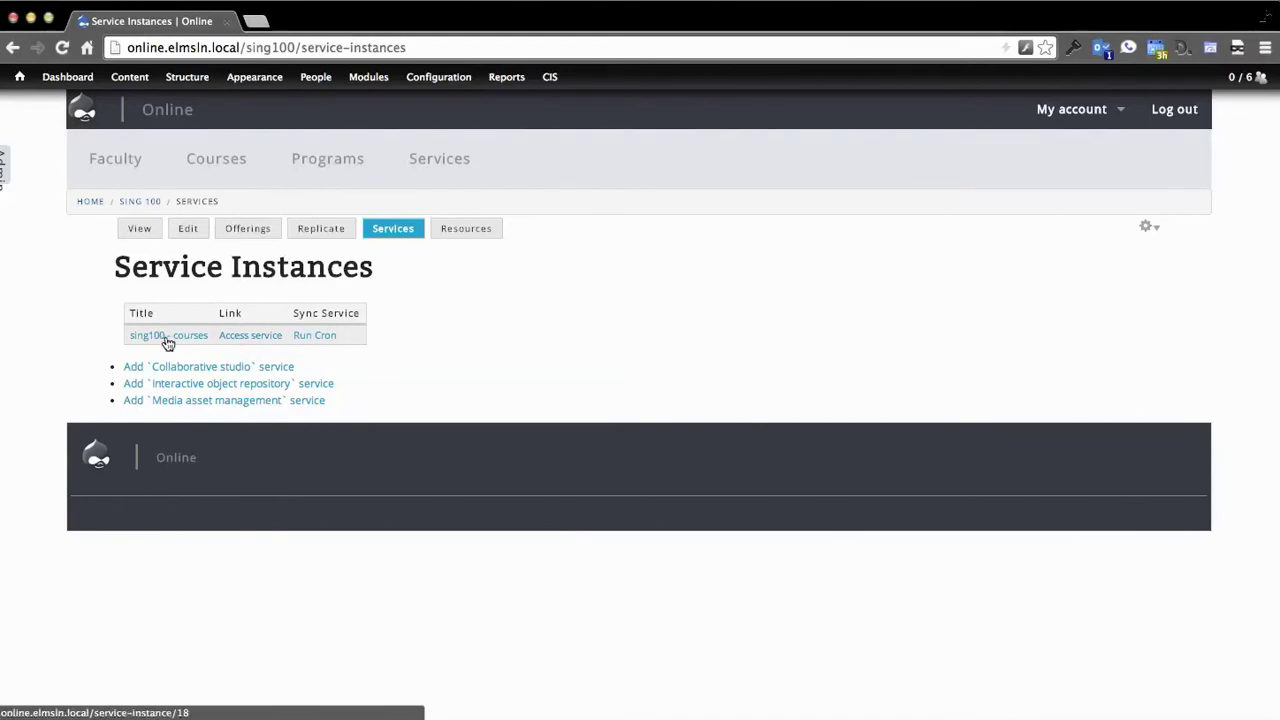
{"action": "left_click", "coordinate": [255, 341]}
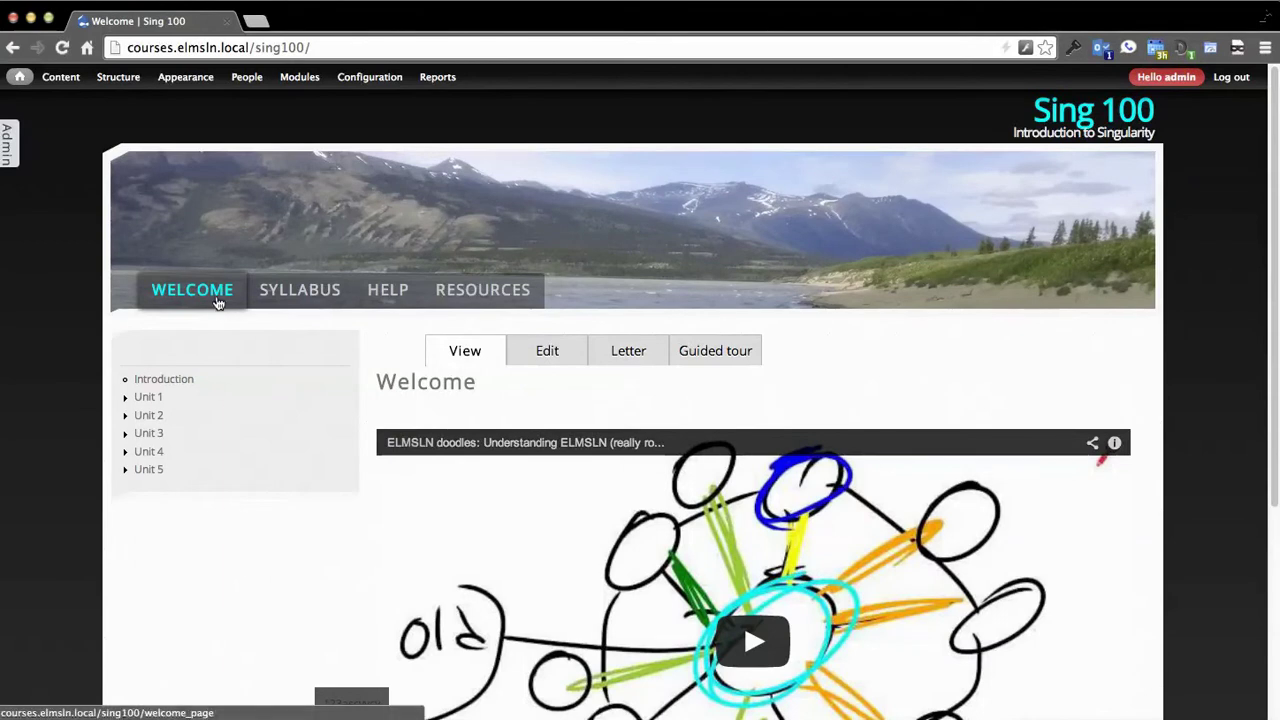
Step: Review the Sing 100 Welcome page's video, welcome text, letter download link and the current section label at the page's lower edge
{"action": "scroll", "coordinate": [211, 306], "scroll_direction": "down", "scroll_amount": 3}
{"action": "scroll", "coordinate": [211, 307], "scroll_direction": "down", "scroll_amount": 3}
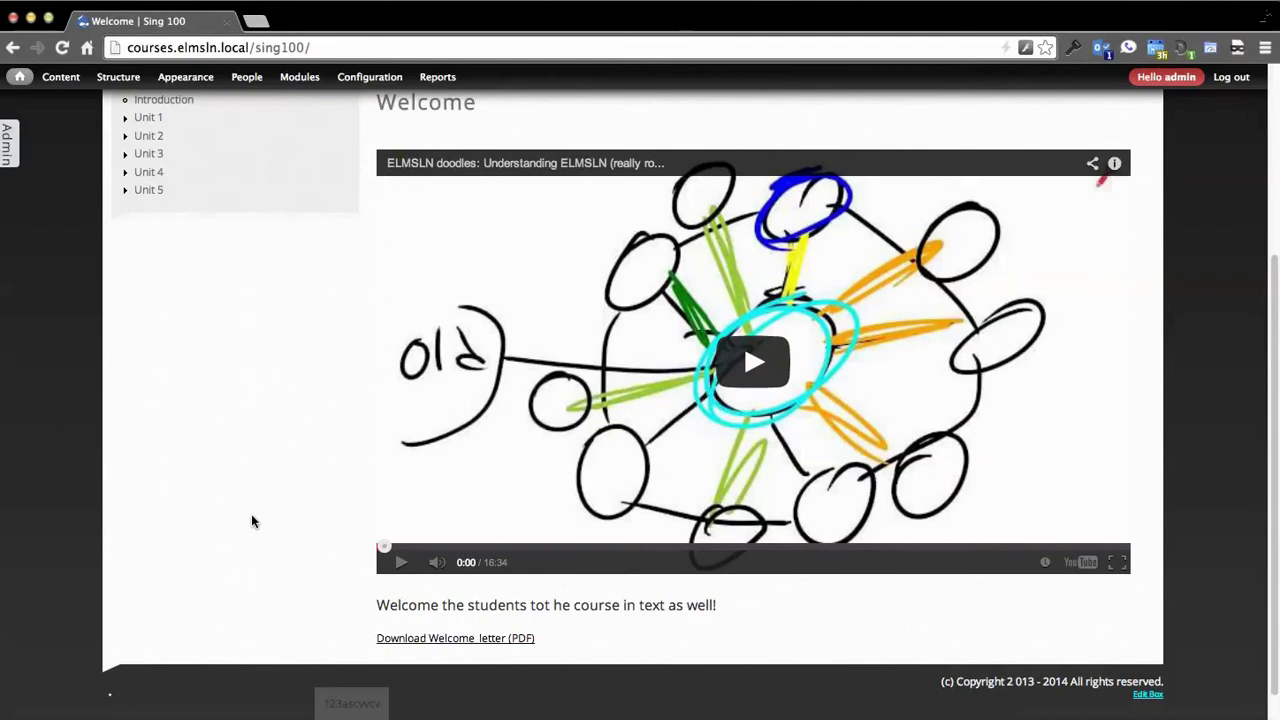
{"action": "scroll", "coordinate": [251, 520], "scroll_direction": "up", "scroll_amount": 2}
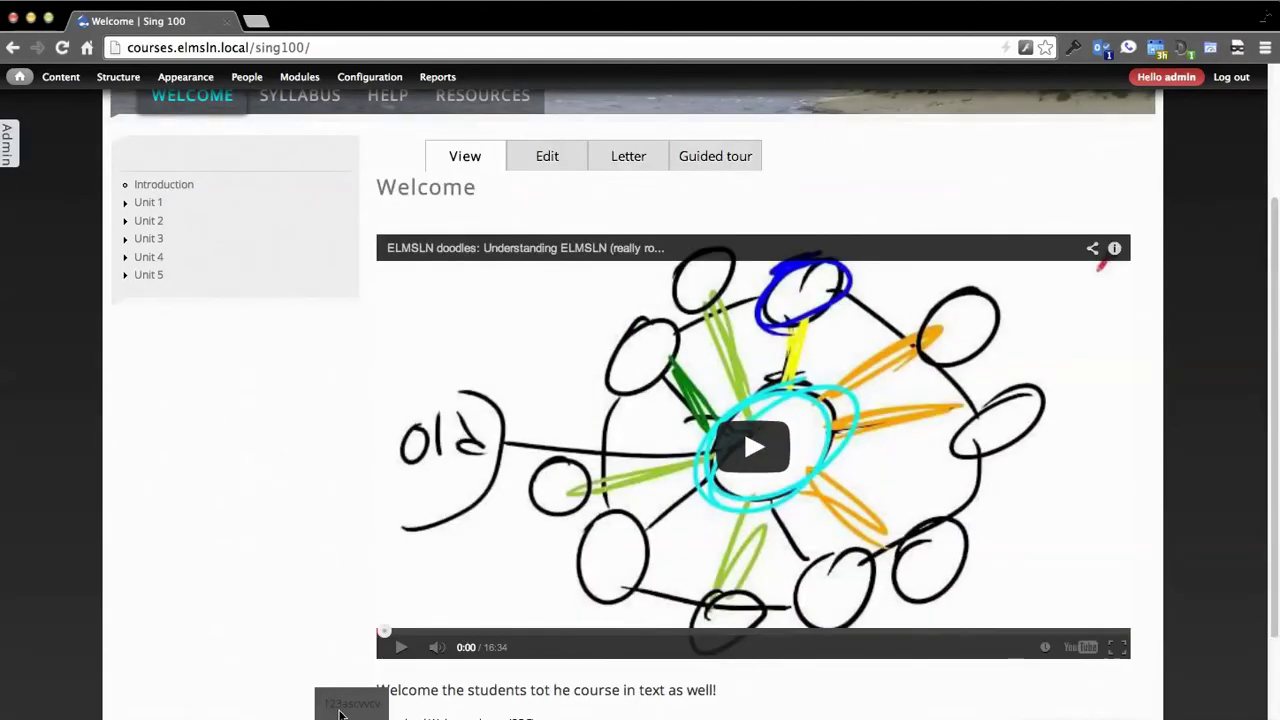
{"action": "left_click_drag", "start_coordinate": [322, 703], "coordinate": [377, 697]}
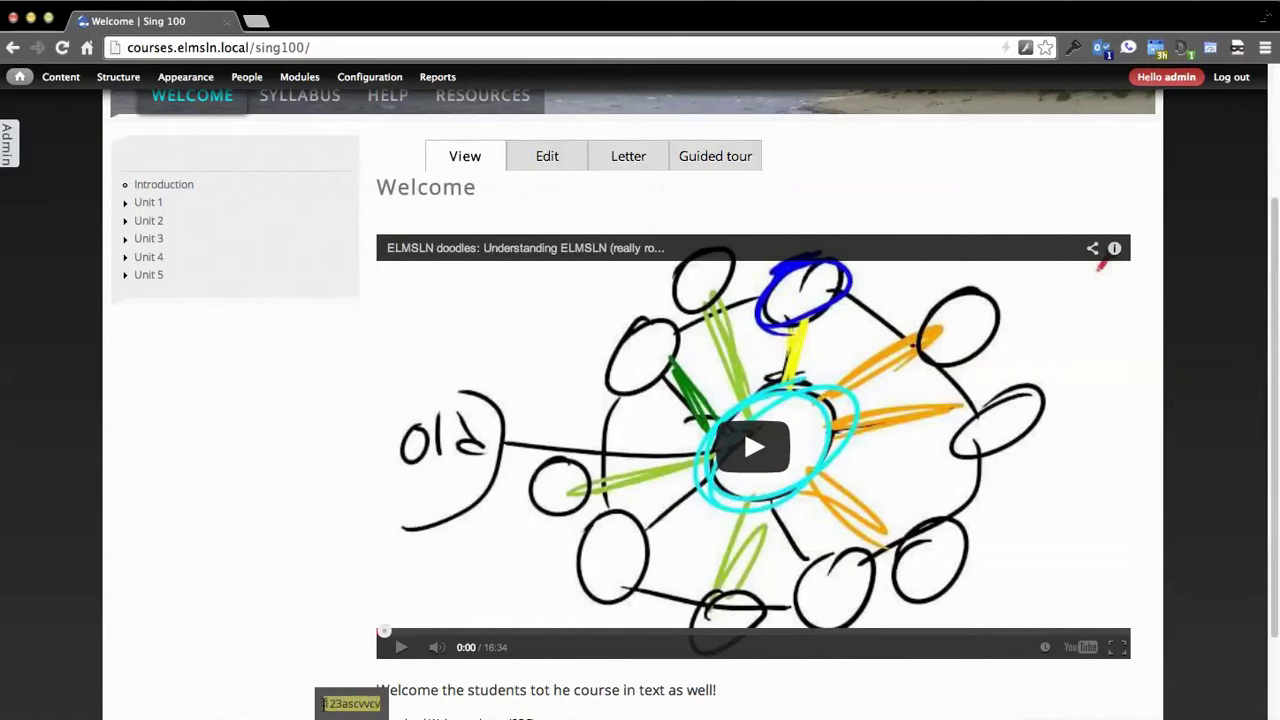
{"action": "left_click", "coordinate": [338, 704]}
{"action": "scroll", "coordinate": [211, 580], "scroll_direction": "up", "scroll_amount": 5}
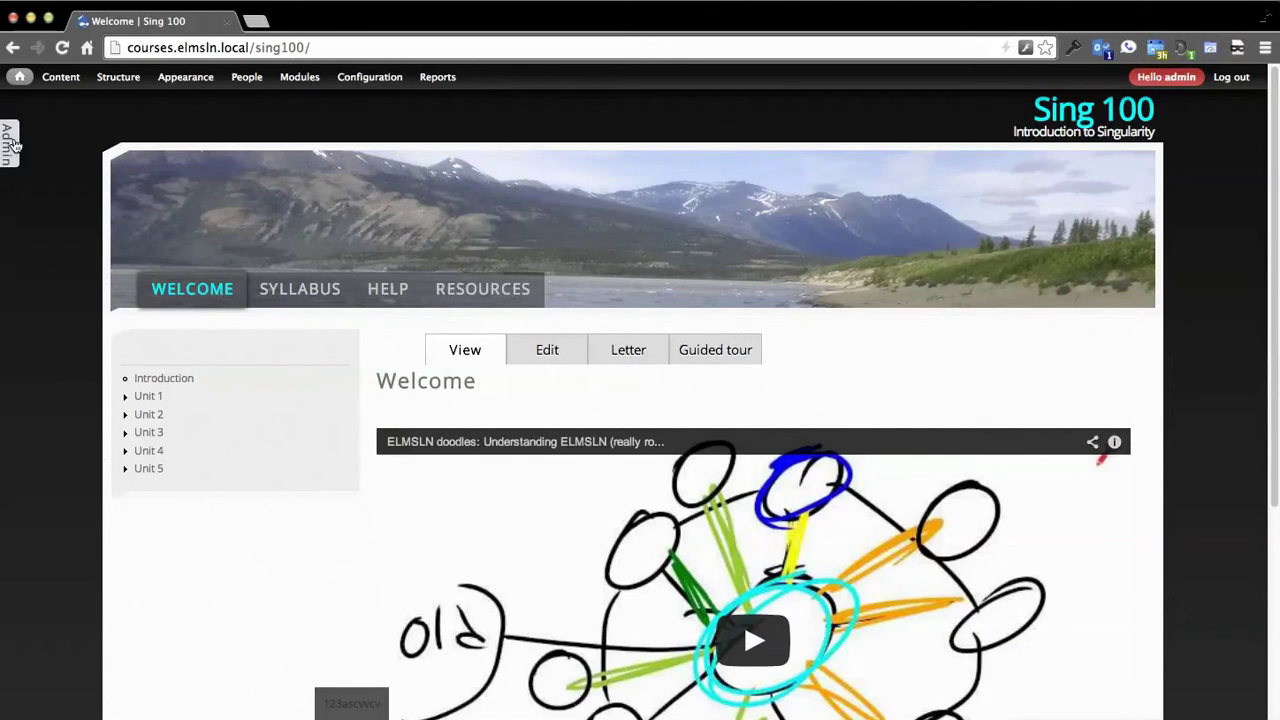
Step: Check the sections available for switching in the admin toolkit, and open the list of all sections
{"action": "left_click", "coordinate": [15, 143]}
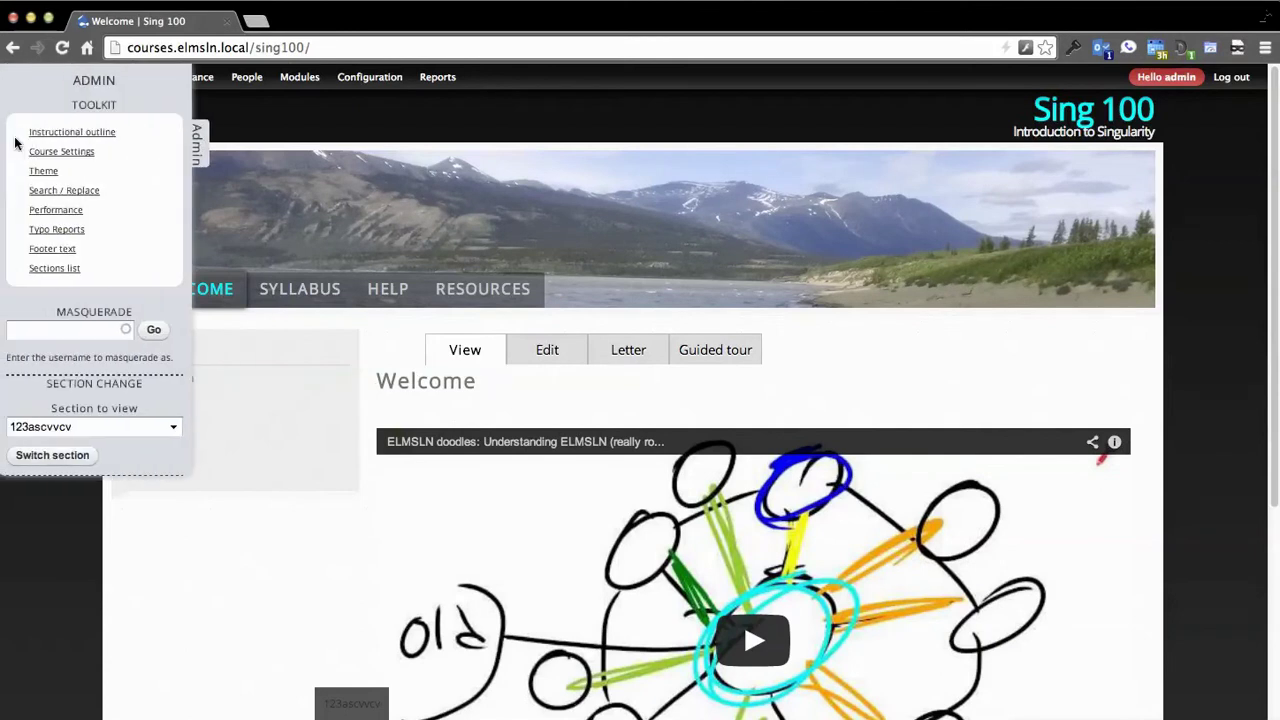
{"action": "left_click", "coordinate": [143, 430]}
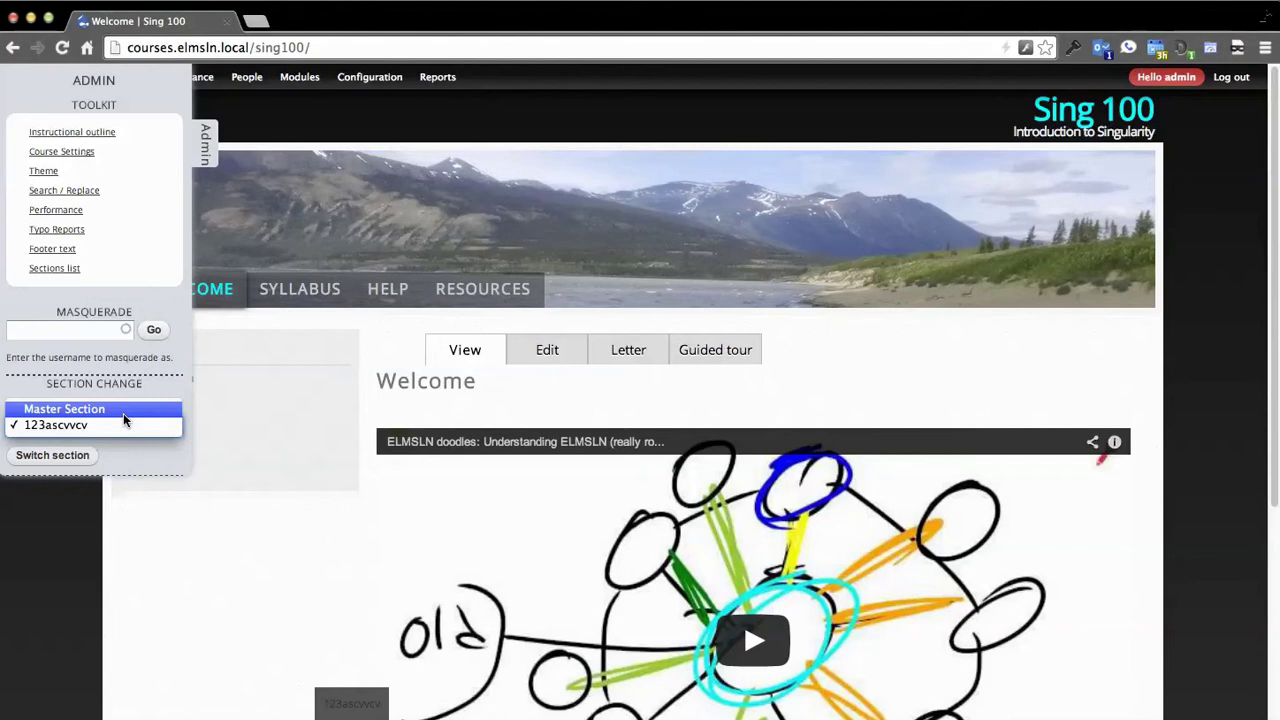
{"action": "left_click", "coordinate": [129, 248]}
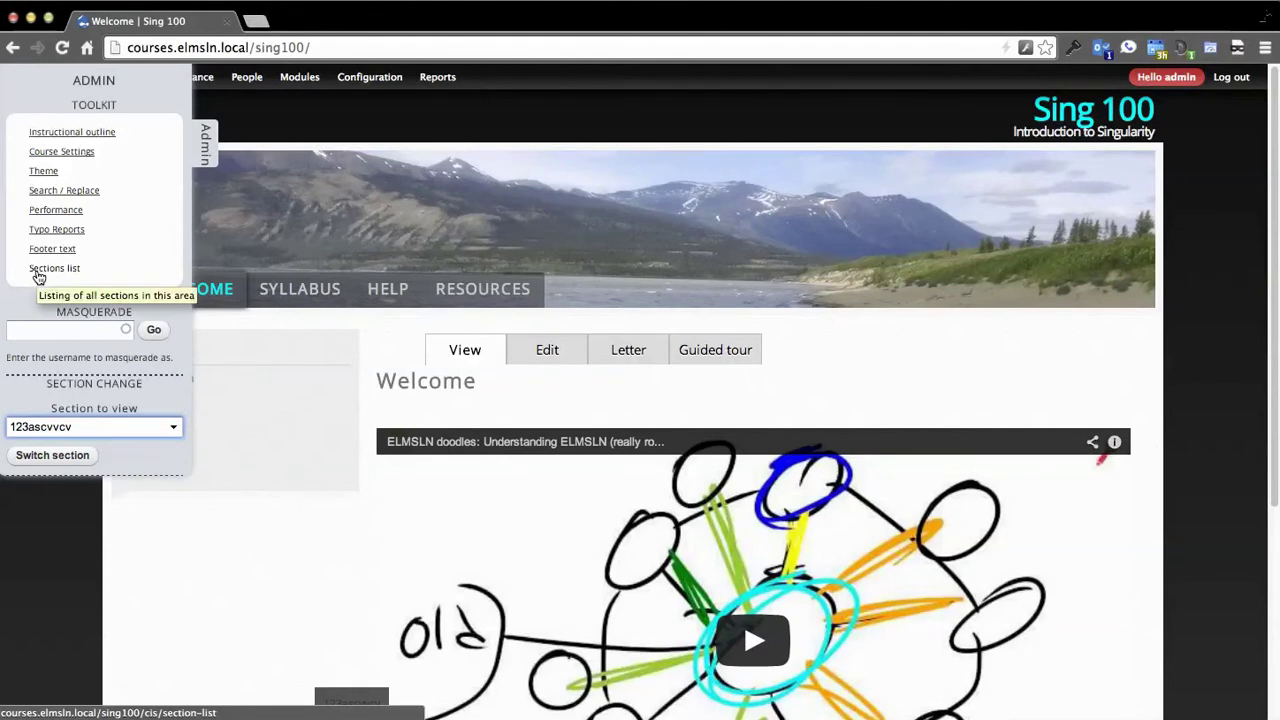
{"action": "left_click", "coordinate": [38, 272]}
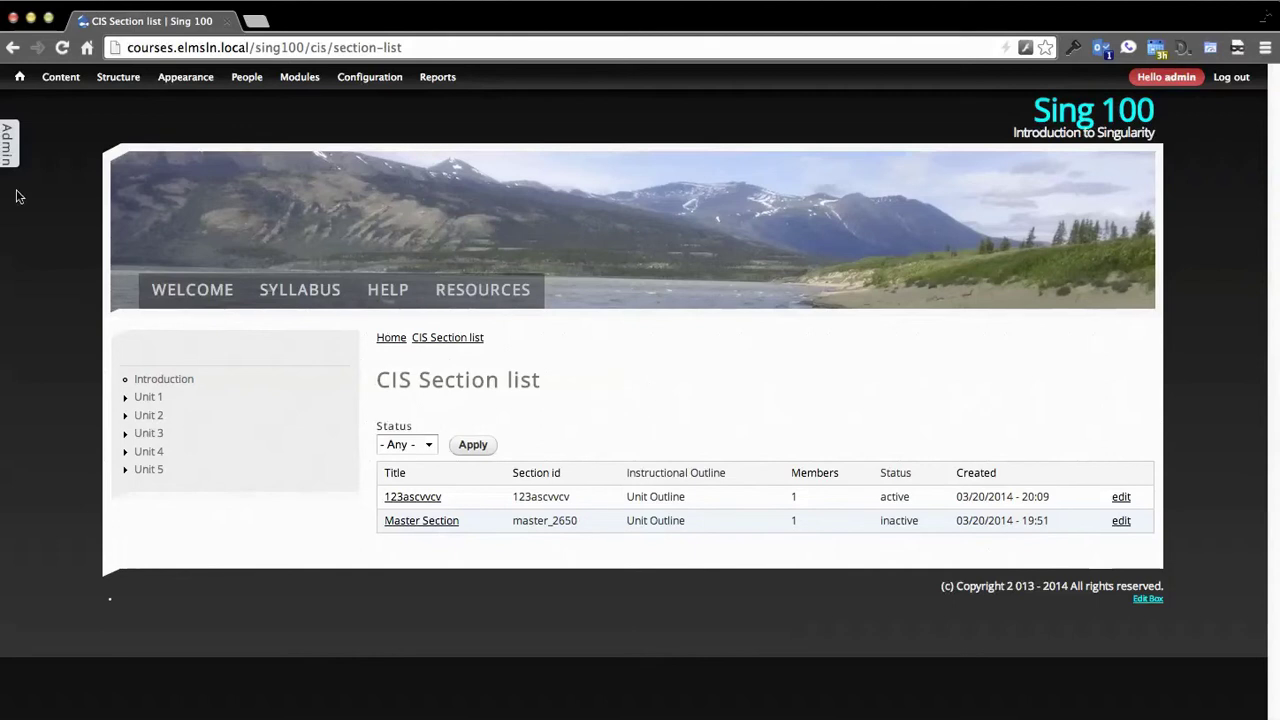
Step: Return to the course's Welcome page and look over its video and welcome letter link
{"action": "left_click", "coordinate": [161, 295]}
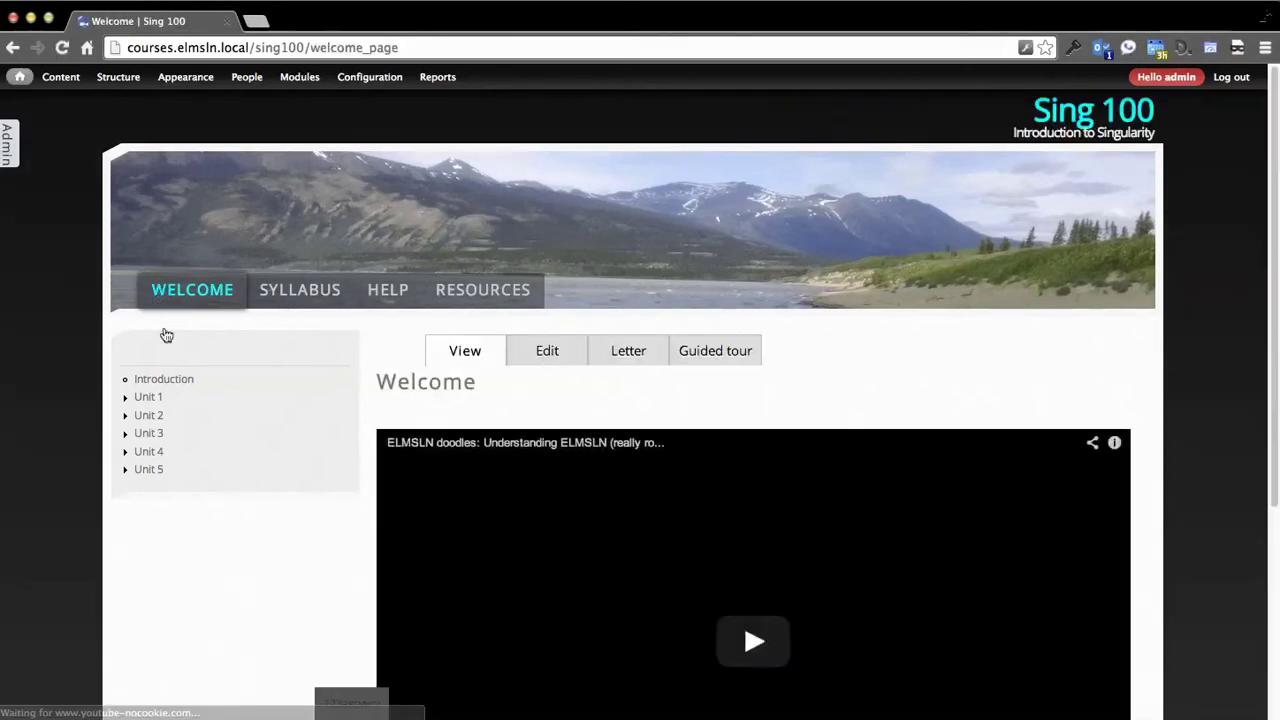
{"action": "scroll", "coordinate": [170, 340], "scroll_direction": "down", "scroll_amount": 5}
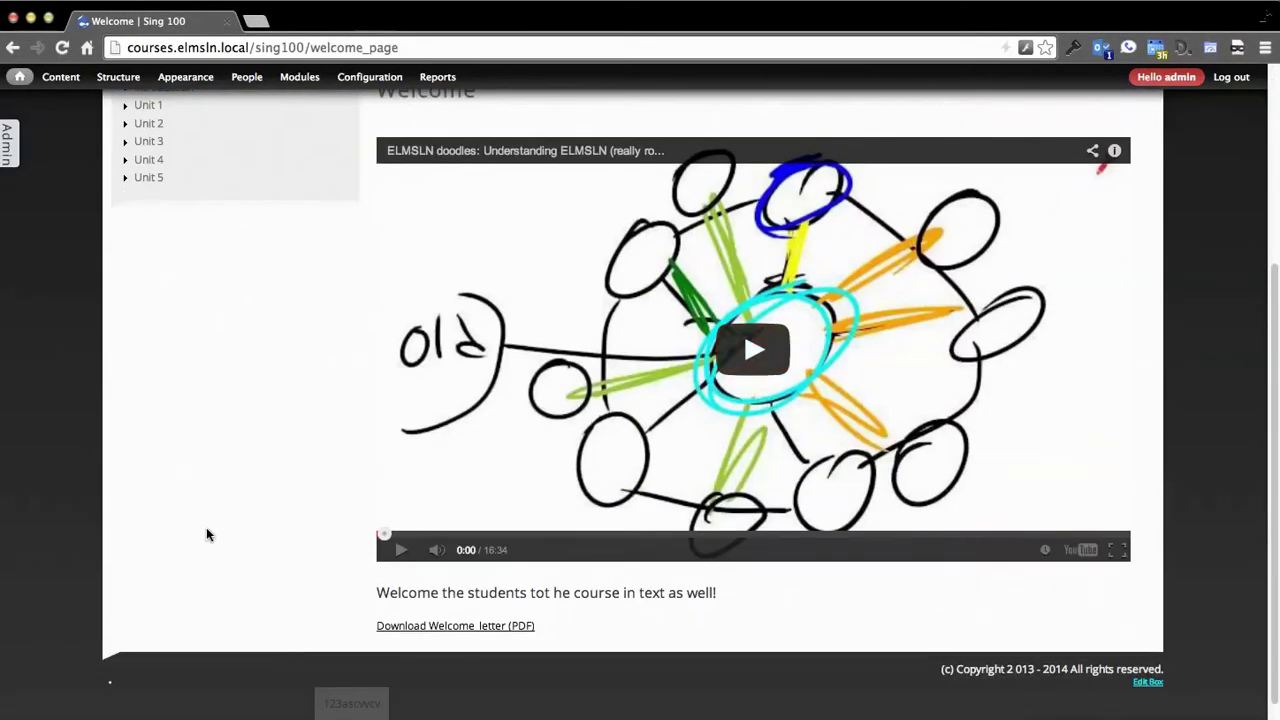
{"action": "scroll", "coordinate": [200, 535], "scroll_direction": "up", "scroll_amount": 5}
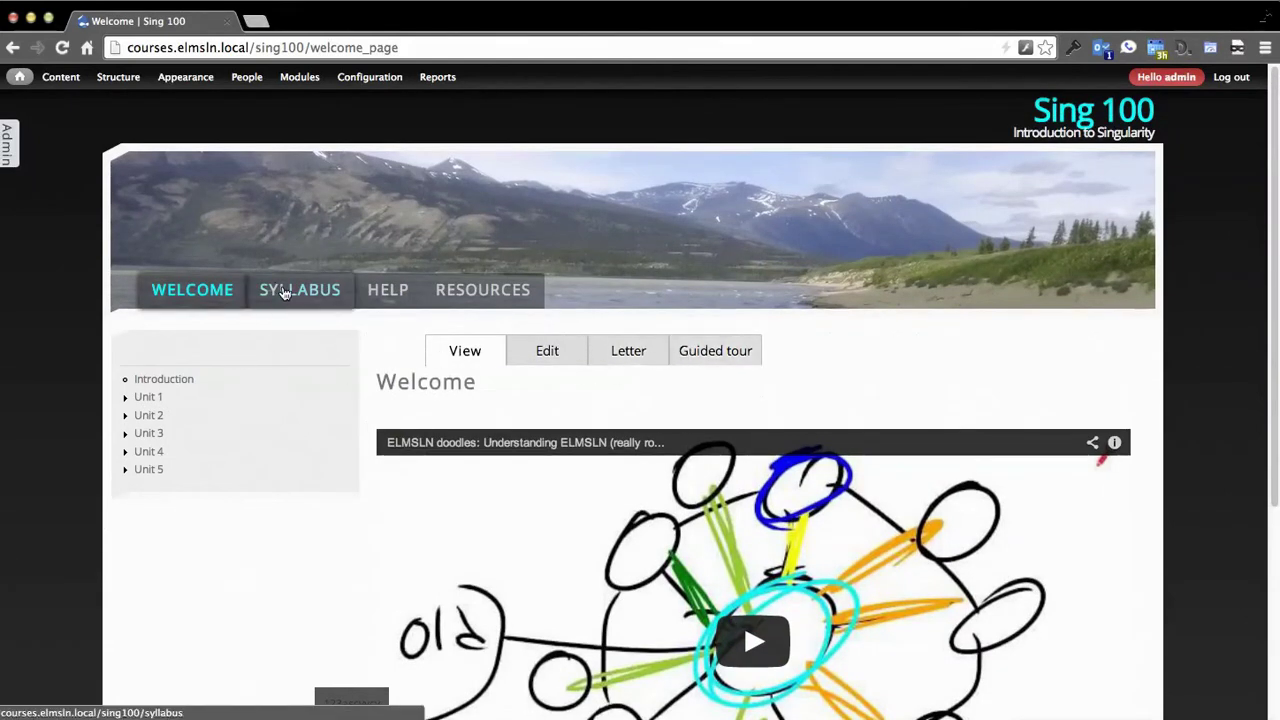
Step: Open the course's Syllabus page and review its introductory text
{"action": "left_click", "coordinate": [283, 290]}
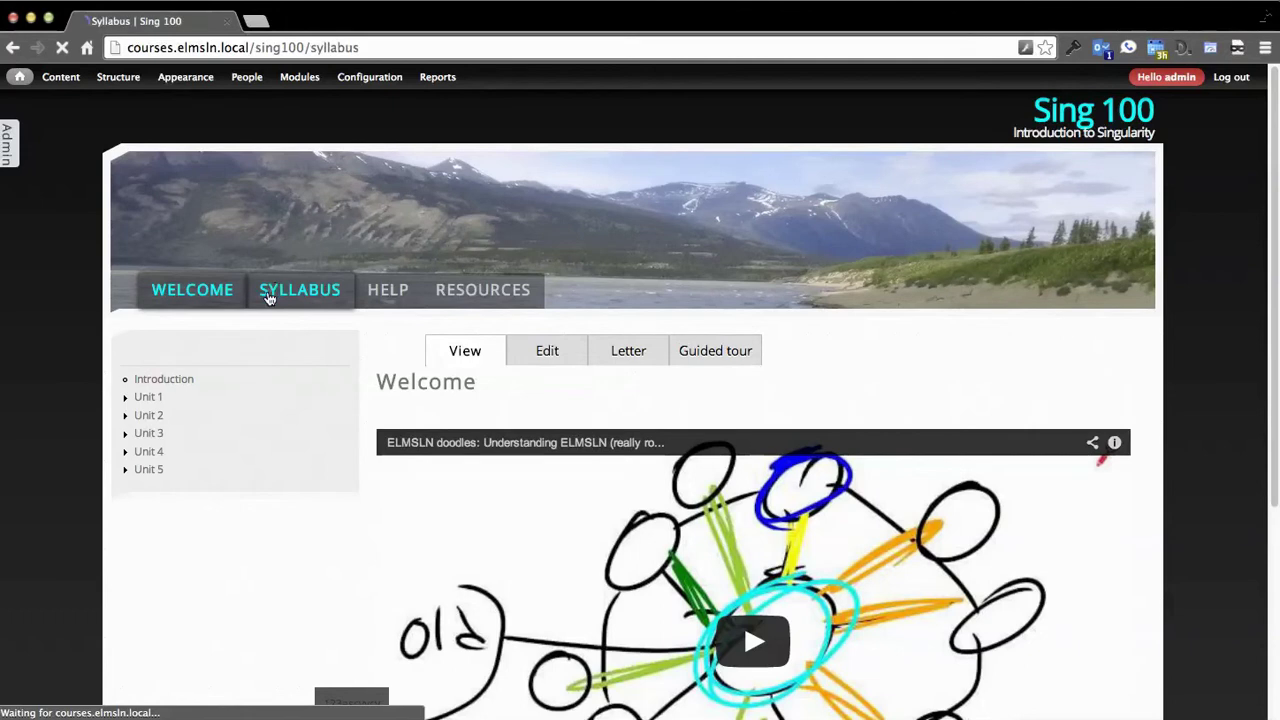
{"action": "scroll", "coordinate": [267, 291], "scroll_direction": "down", "scroll_amount": 2}
{"action": "left_click_drag", "start_coordinate": [378, 360], "coordinate": [438, 353]}
{"action": "left_click", "coordinate": [518, 425]}
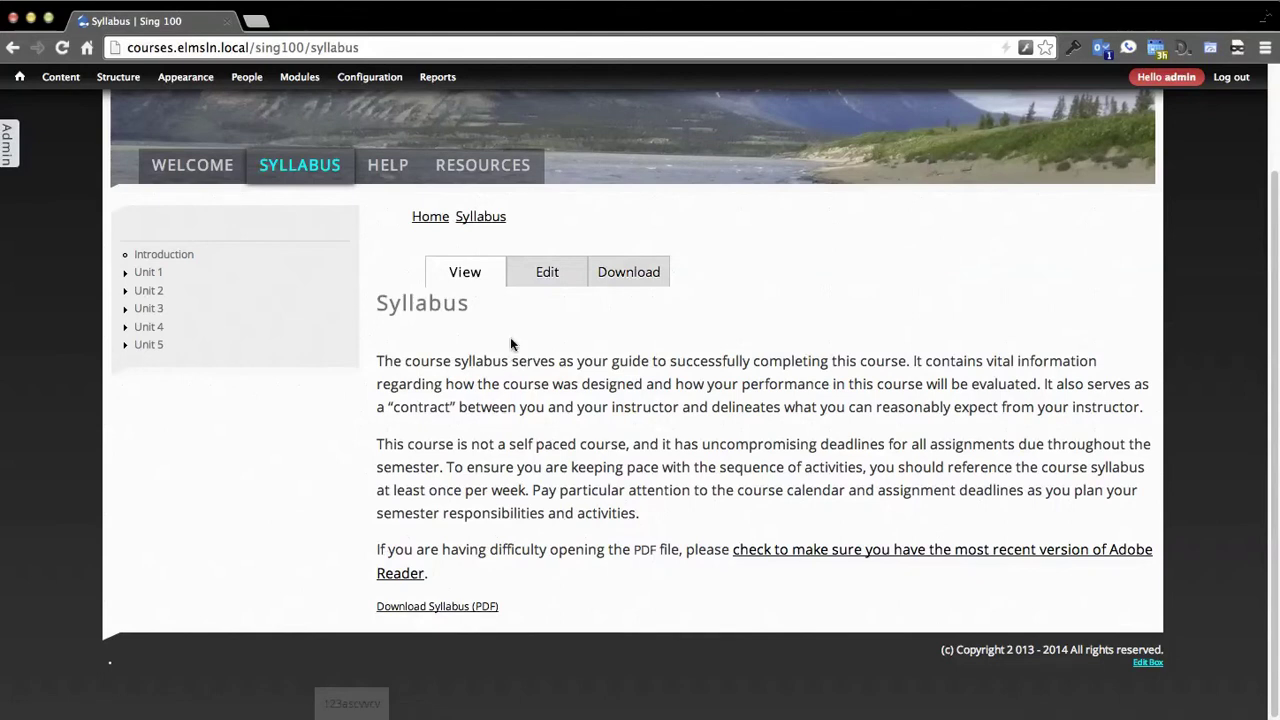
Step: Copy the syllabus download link, load it as the page address, and also download the syllabus directly from its page
{"action": "right_click", "coordinate": [630, 274]}
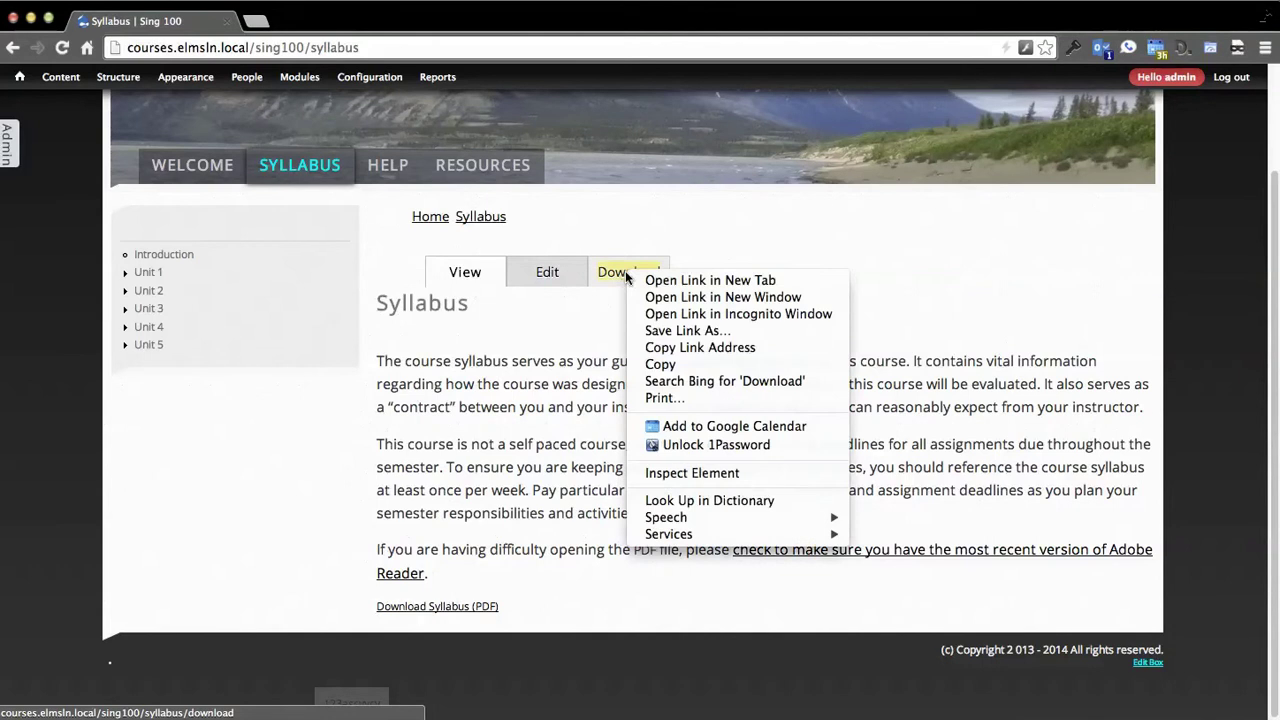
{"action": "left_click", "coordinate": [753, 348]}
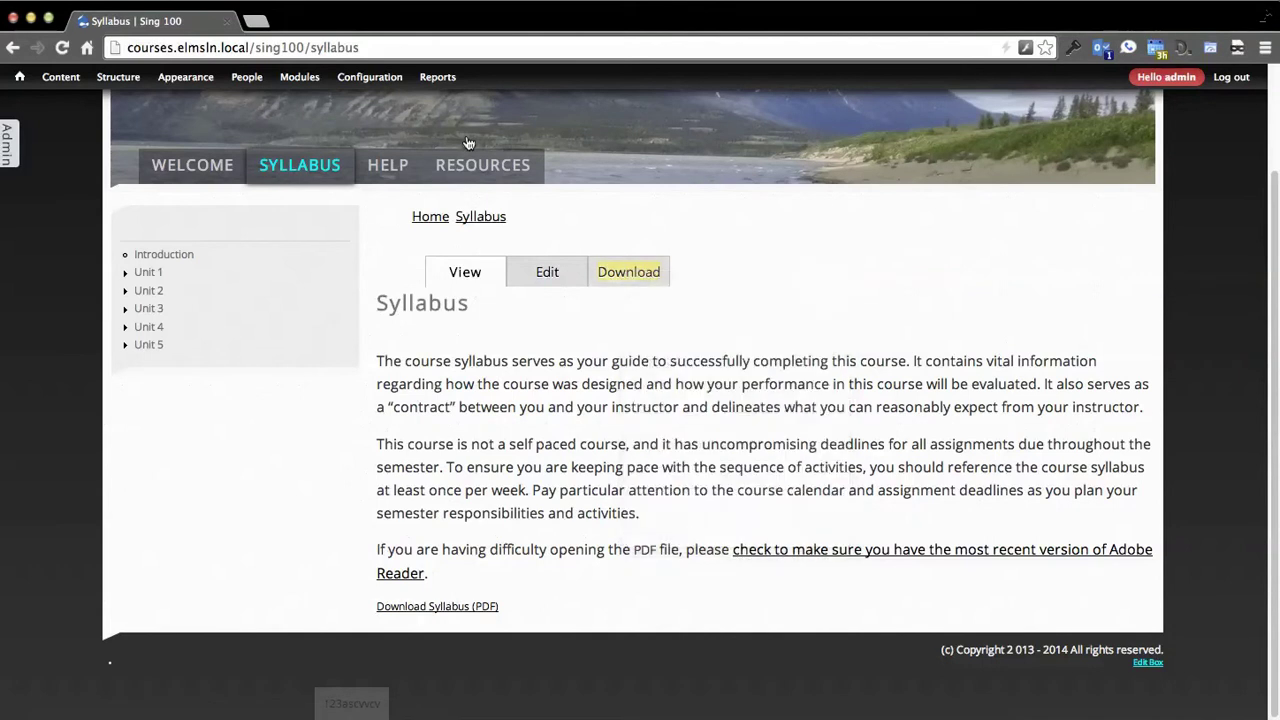
{"action": "left_click", "coordinate": [358, 47]}
{"action": "key", "text": "super+v"}
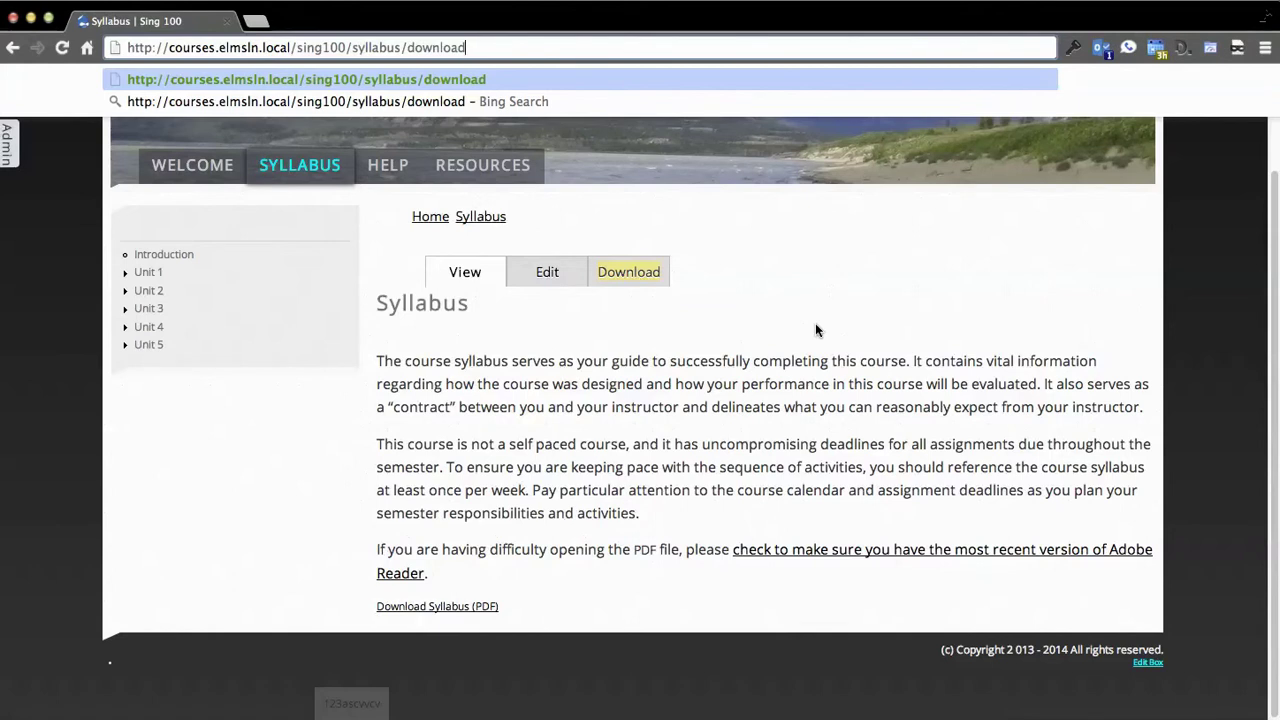
{"action": "key", "text": "Return"}
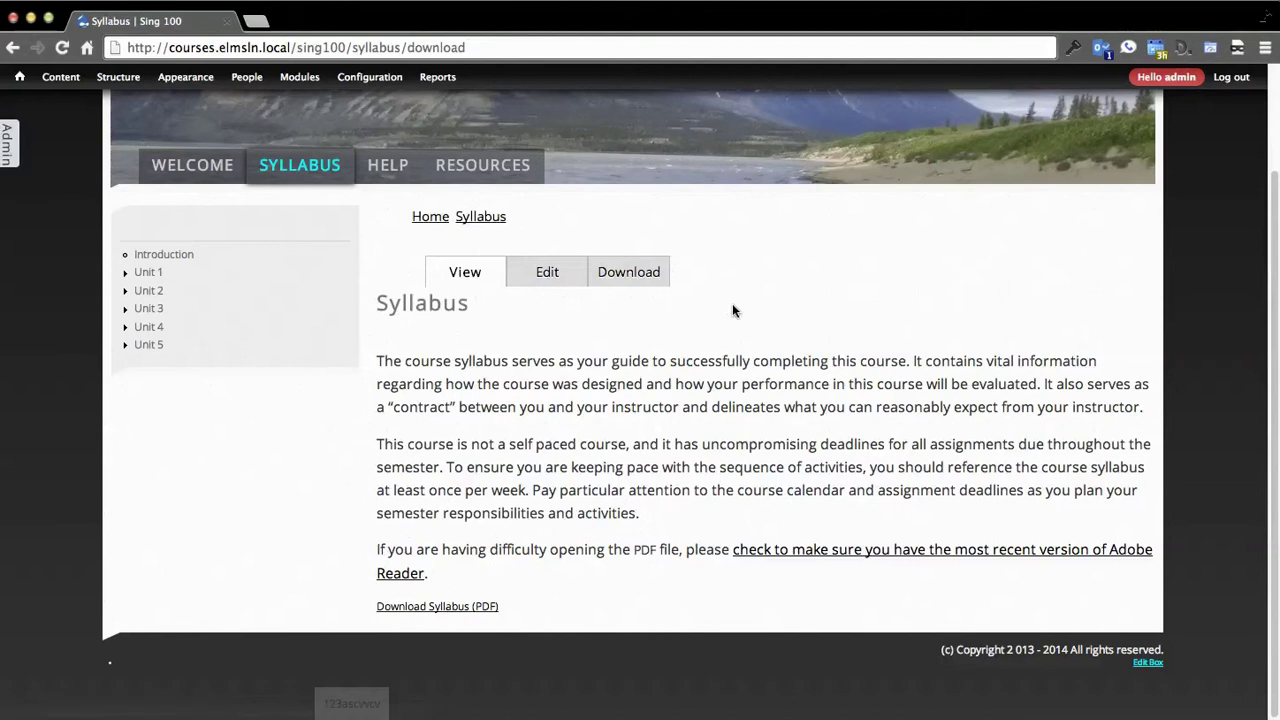
{"action": "left_click", "coordinate": [610, 272]}
{"action": "scroll", "coordinate": [837, 400], "scroll_direction": "up", "scroll_amount": 2}
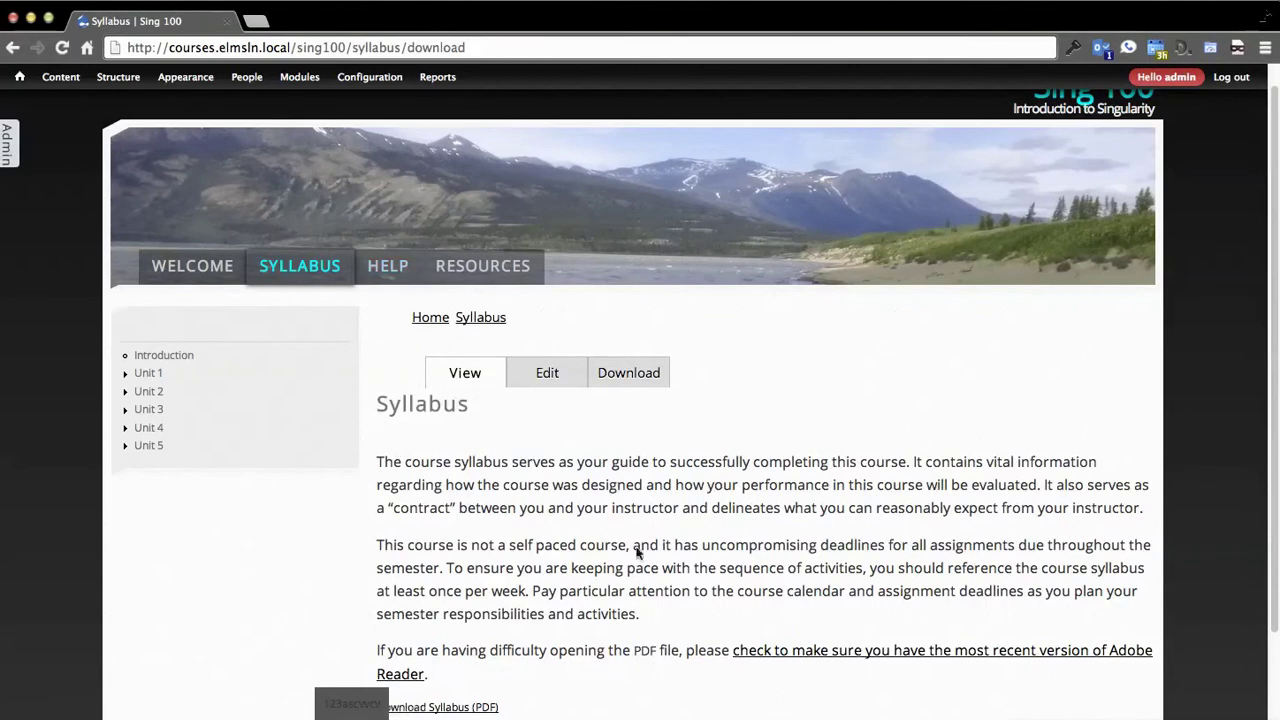
Step: Examine the Help page's instructor contact, course questions and technical requirements, and open the course's Resources page
{"action": "left_click", "coordinate": [376, 268]}
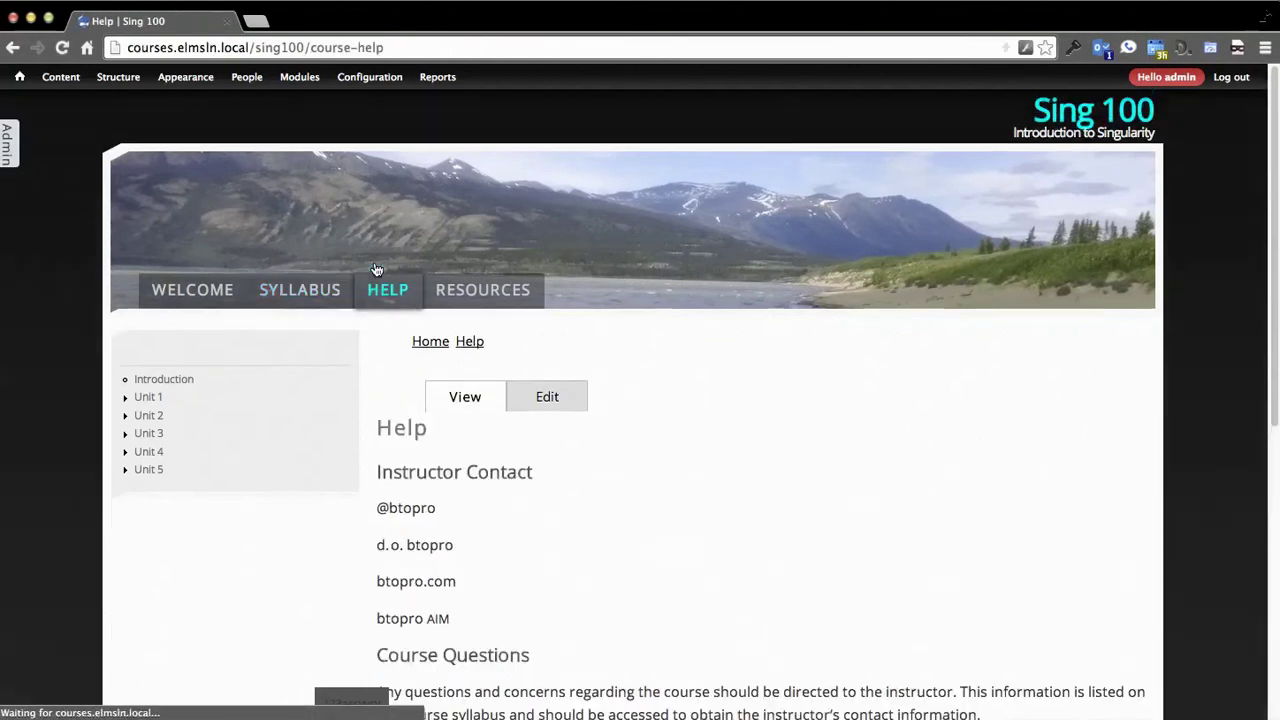
{"action": "scroll", "coordinate": [378, 275], "scroll_direction": "down", "scroll_amount": 5}
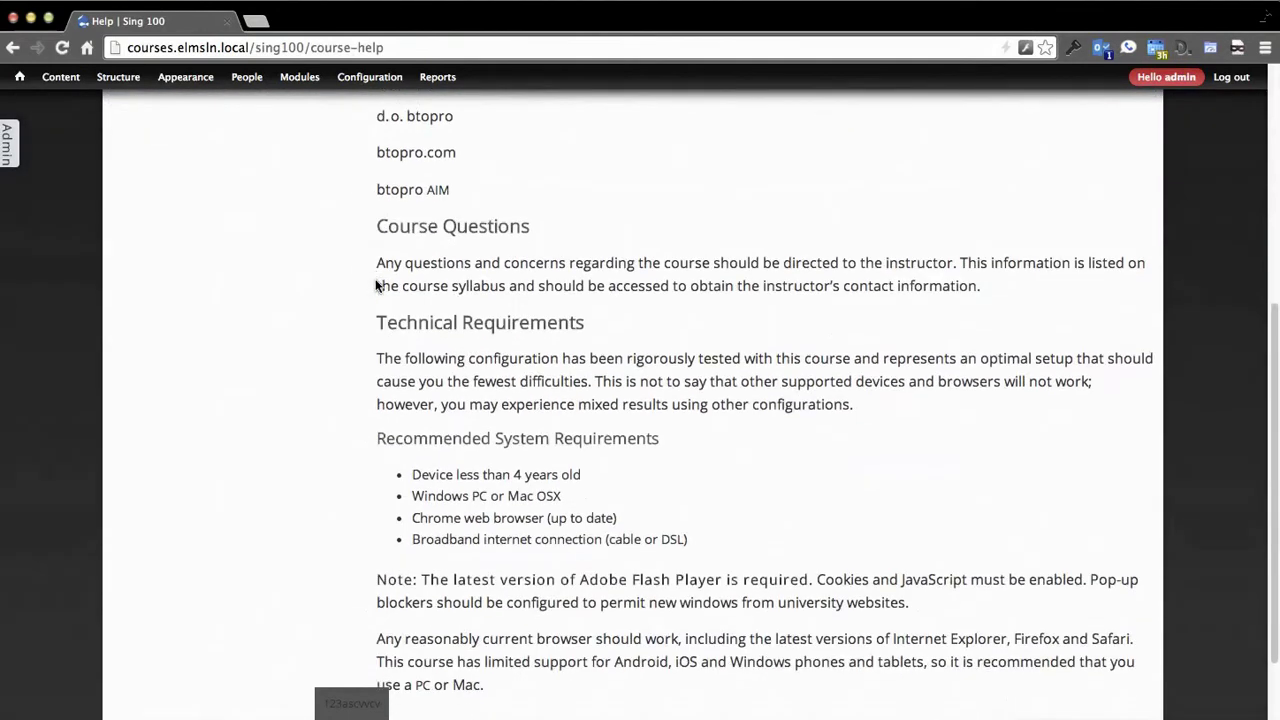
{"action": "scroll", "coordinate": [377, 285], "scroll_direction": "down", "scroll_amount": 2}
{"action": "left_click_drag", "start_coordinate": [366, 145], "coordinate": [533, 608]}
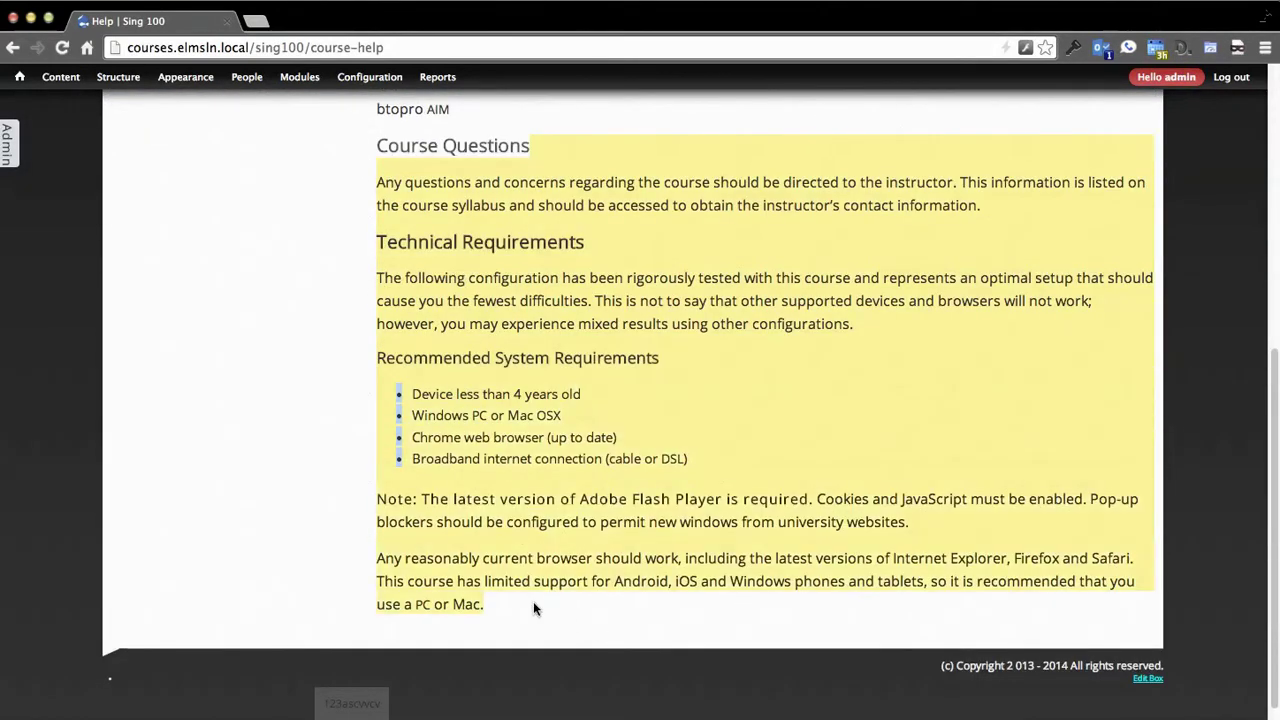
{"action": "left_click", "coordinate": [533, 608]}
{"action": "scroll", "coordinate": [535, 604], "scroll_direction": "up", "scroll_amount": 1}
{"action": "left_click_drag", "start_coordinate": [535, 668], "coordinate": [440, 222]}
{"action": "left_click", "coordinate": [880, 305]}
{"action": "scroll", "coordinate": [714, 525], "scroll_direction": "up", "scroll_amount": 3}
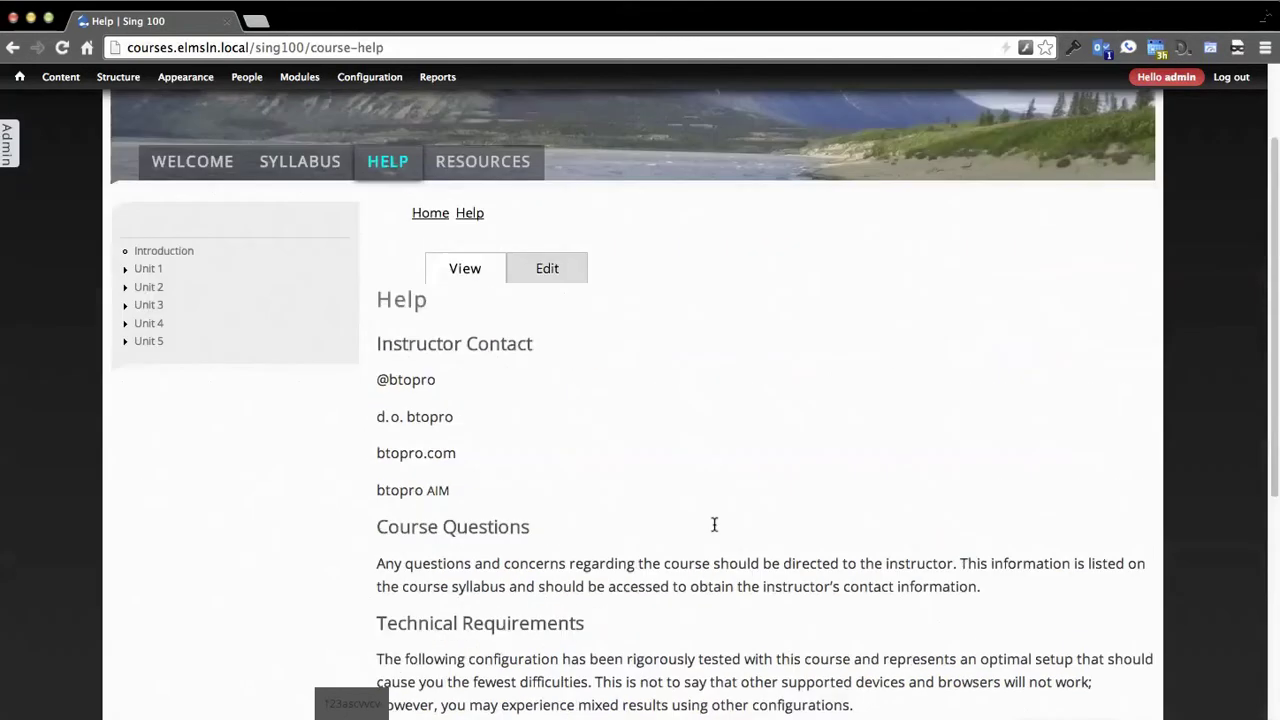
{"action": "scroll", "coordinate": [714, 525], "scroll_direction": "up", "scroll_amount": 2}
{"action": "scroll", "coordinate": [647, 551], "scroll_direction": "down", "scroll_amount": 2}
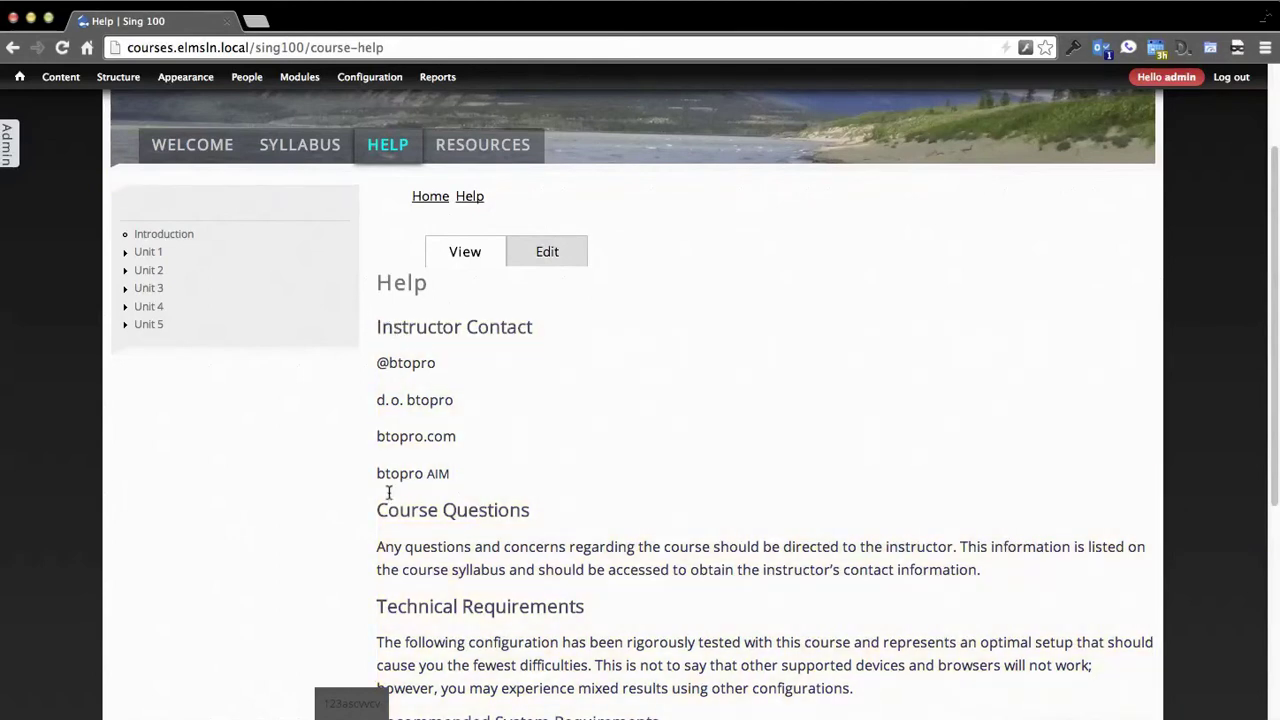
{"action": "scroll", "coordinate": [412, 380], "scroll_direction": "down", "scroll_amount": 5}
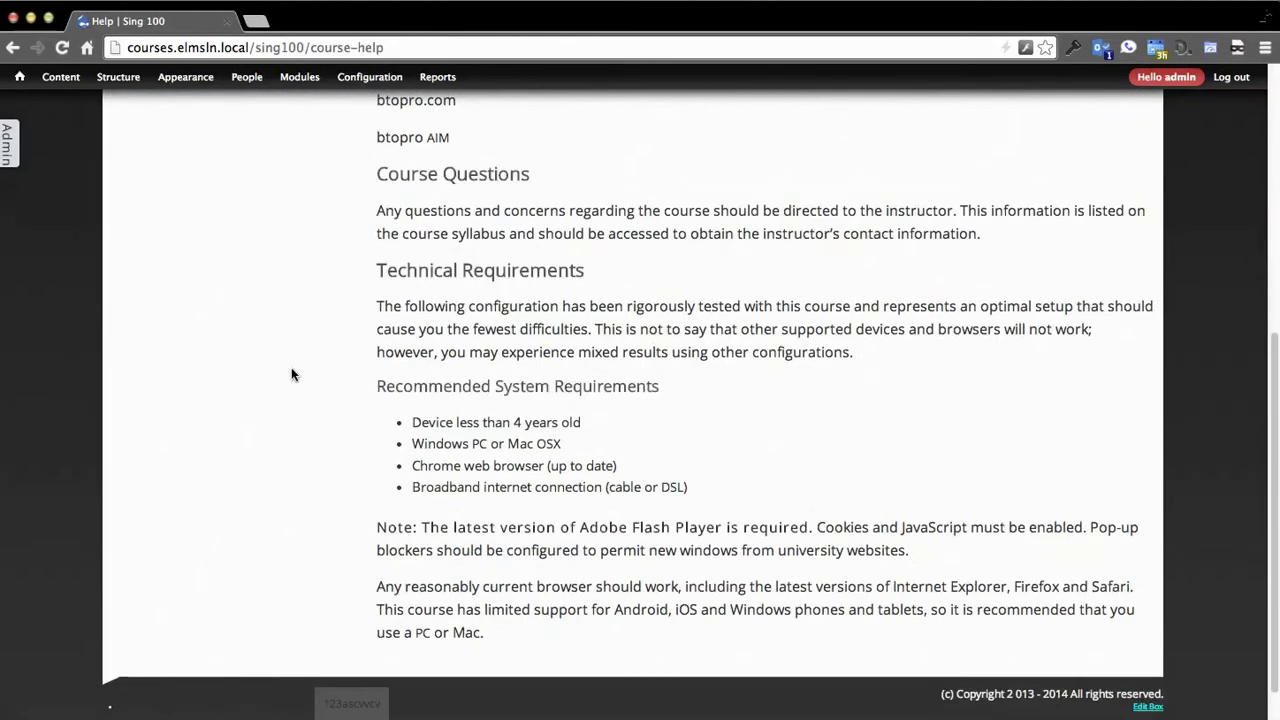
{"action": "scroll", "coordinate": [672, 586], "scroll_direction": "up", "scroll_amount": 7}
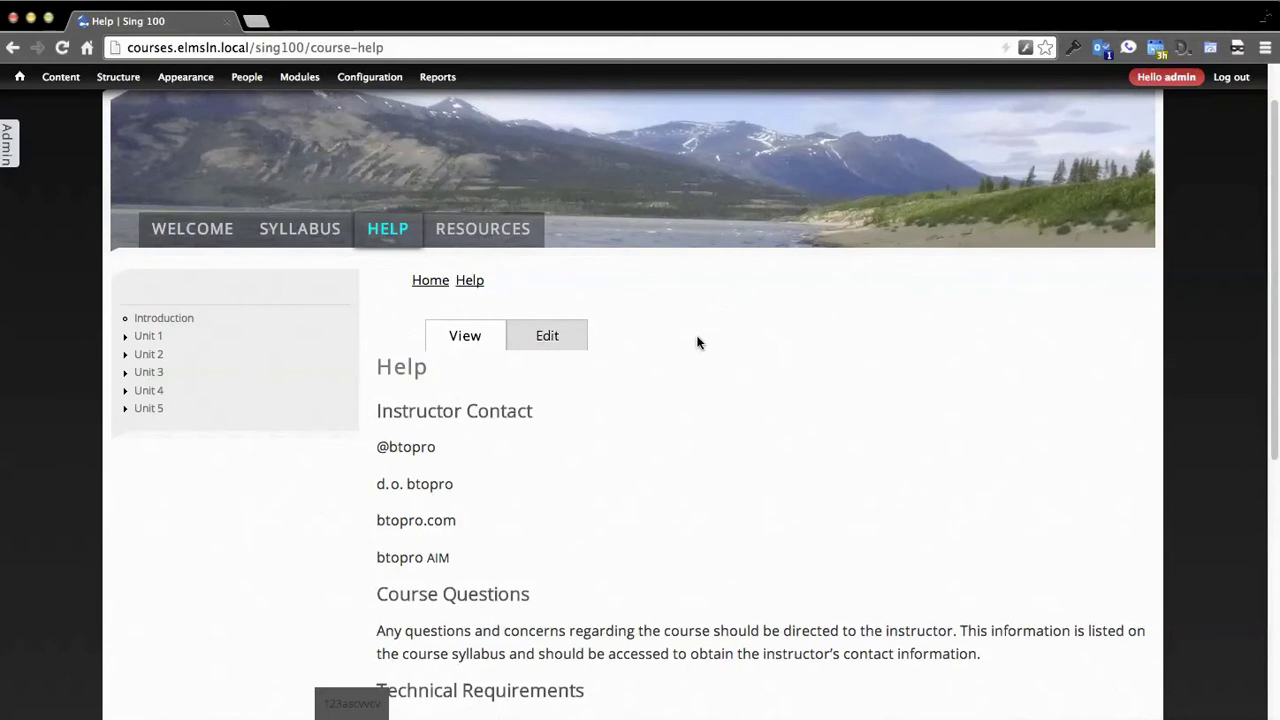
{"action": "left_click", "coordinate": [493, 230]}
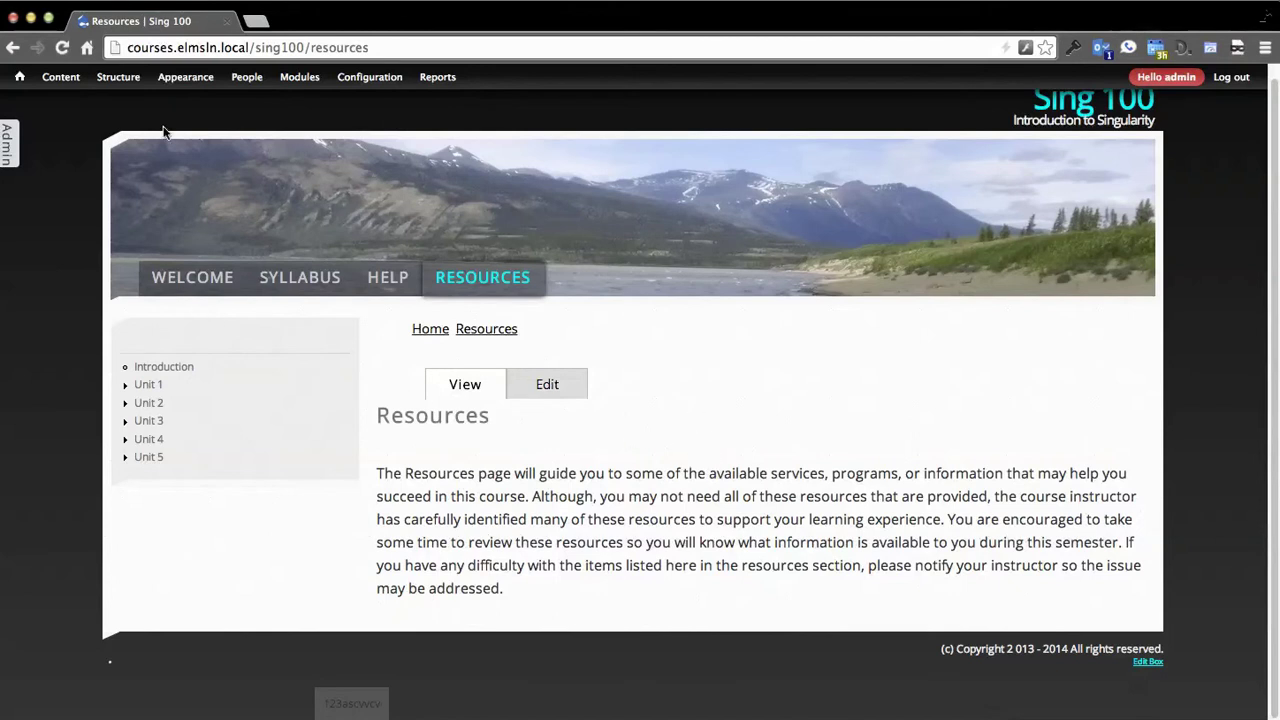
Step: Switch to the online.elmsln.local site and open its list of CIS resources
{"action": "double_click", "coordinate": [150, 47]}
{"action": "type", "text": "on"}
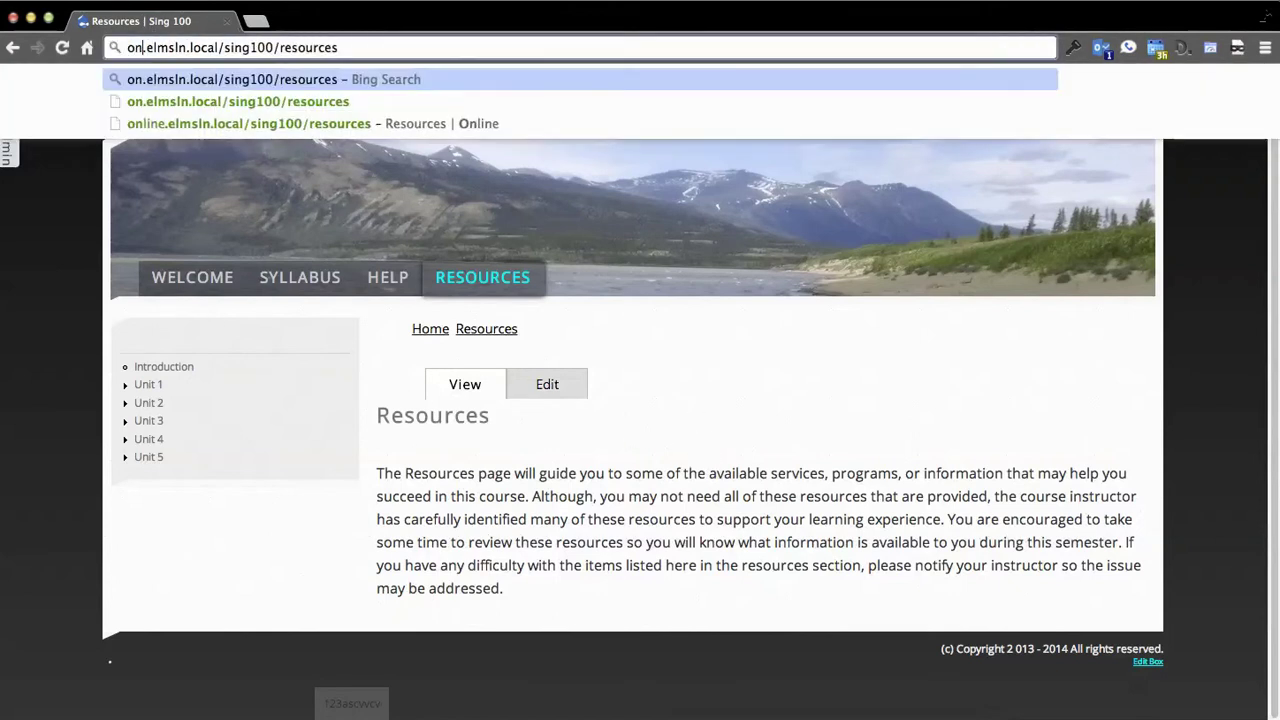
{"action": "type", "text": "line"}
{"action": "key", "text": "Return"}
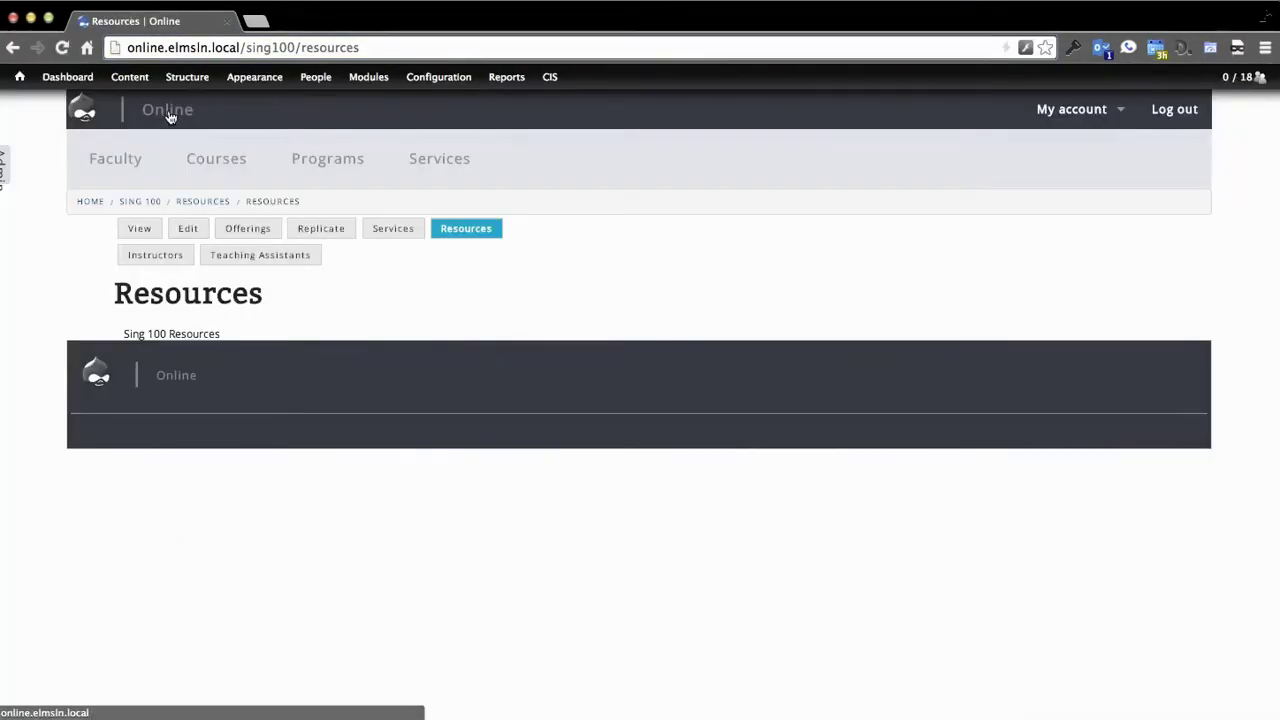
{"action": "mouse_move", "coordinate": [549, 84]}
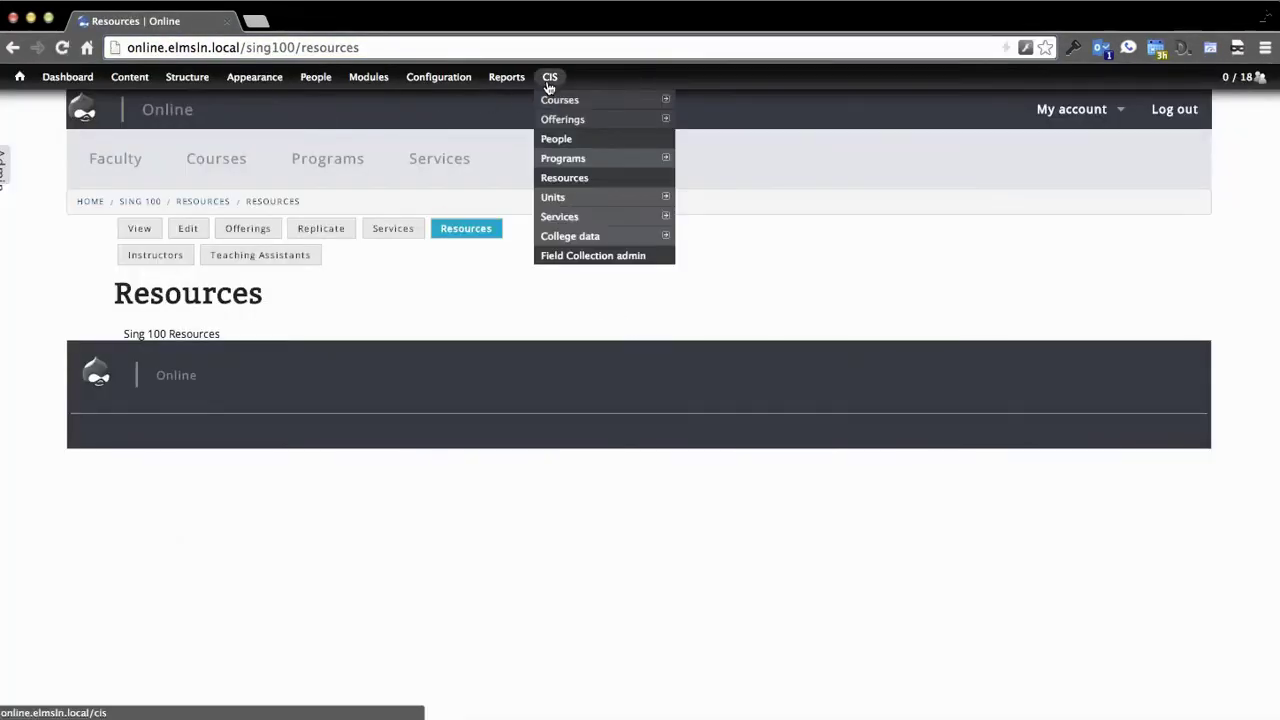
{"action": "left_click", "coordinate": [604, 181]}
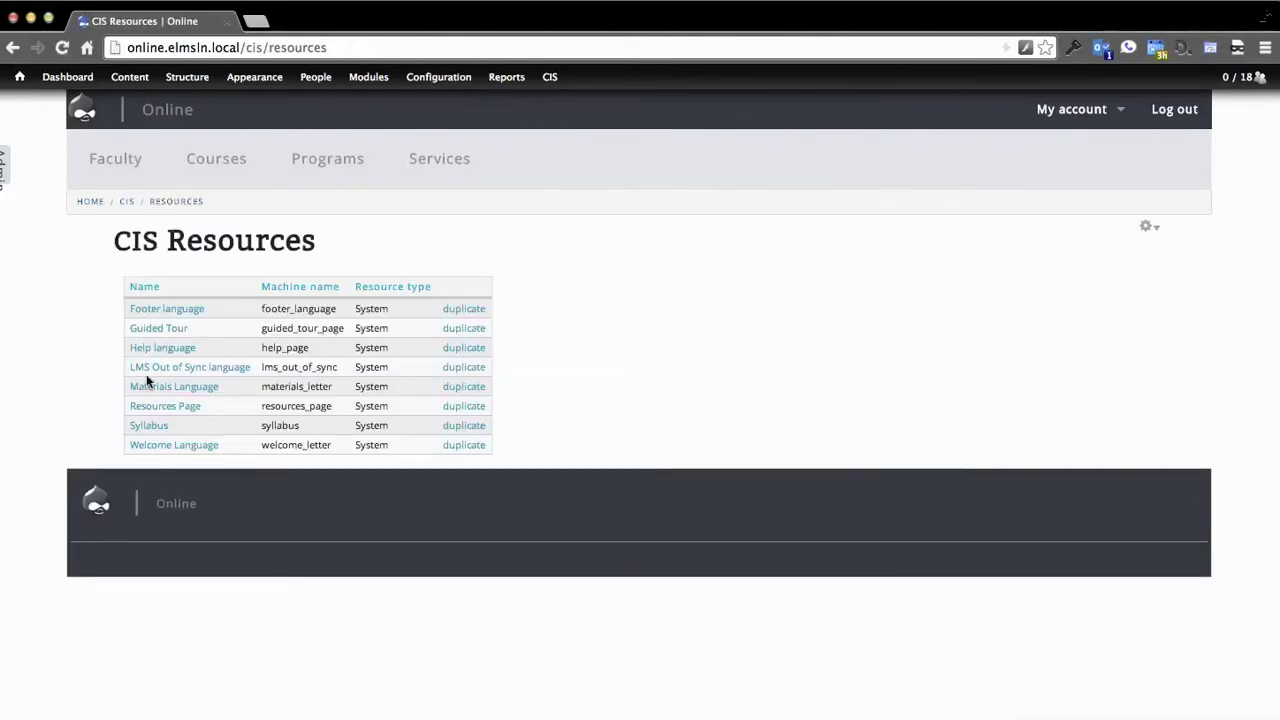
Step: View the Footer language resource's copyright text and return to the CIS Resources list
{"action": "left_click", "coordinate": [166, 309]}
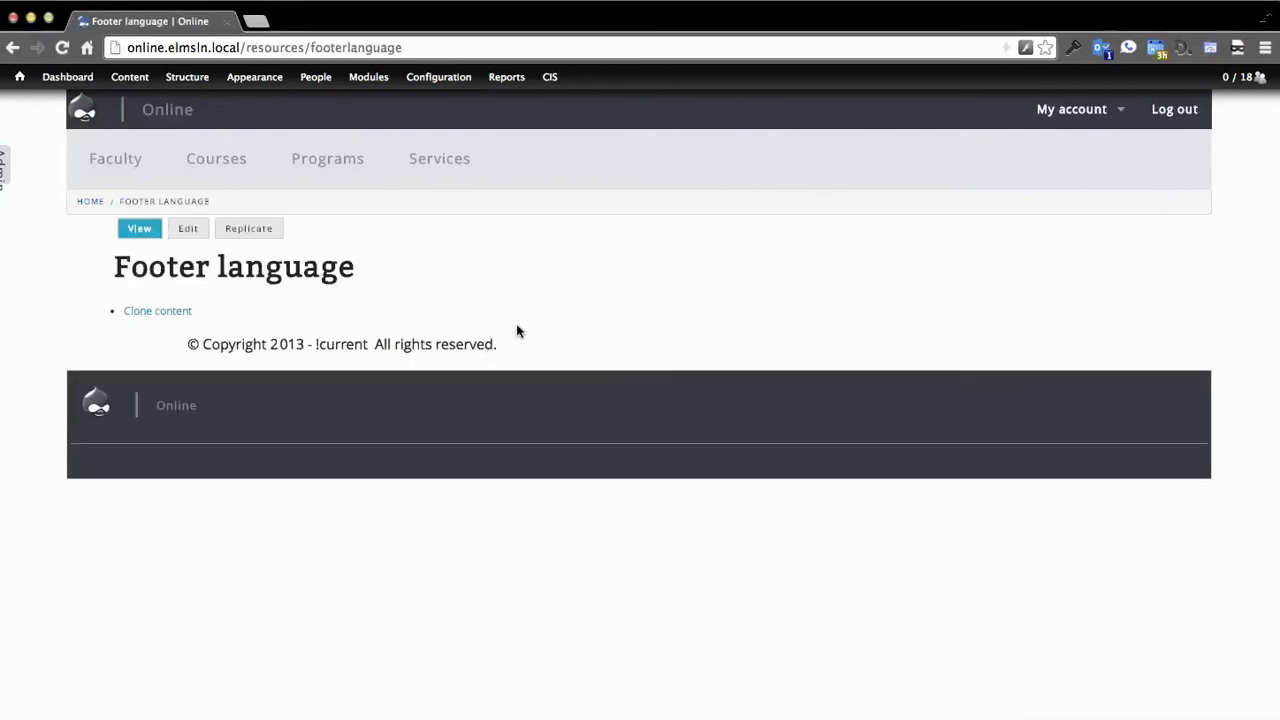
{"action": "left_click_drag", "start_coordinate": [501, 349], "coordinate": [188, 318]}
{"action": "left_click", "coordinate": [303, 335]}
{"action": "key", "text": "super+bracketleft"}
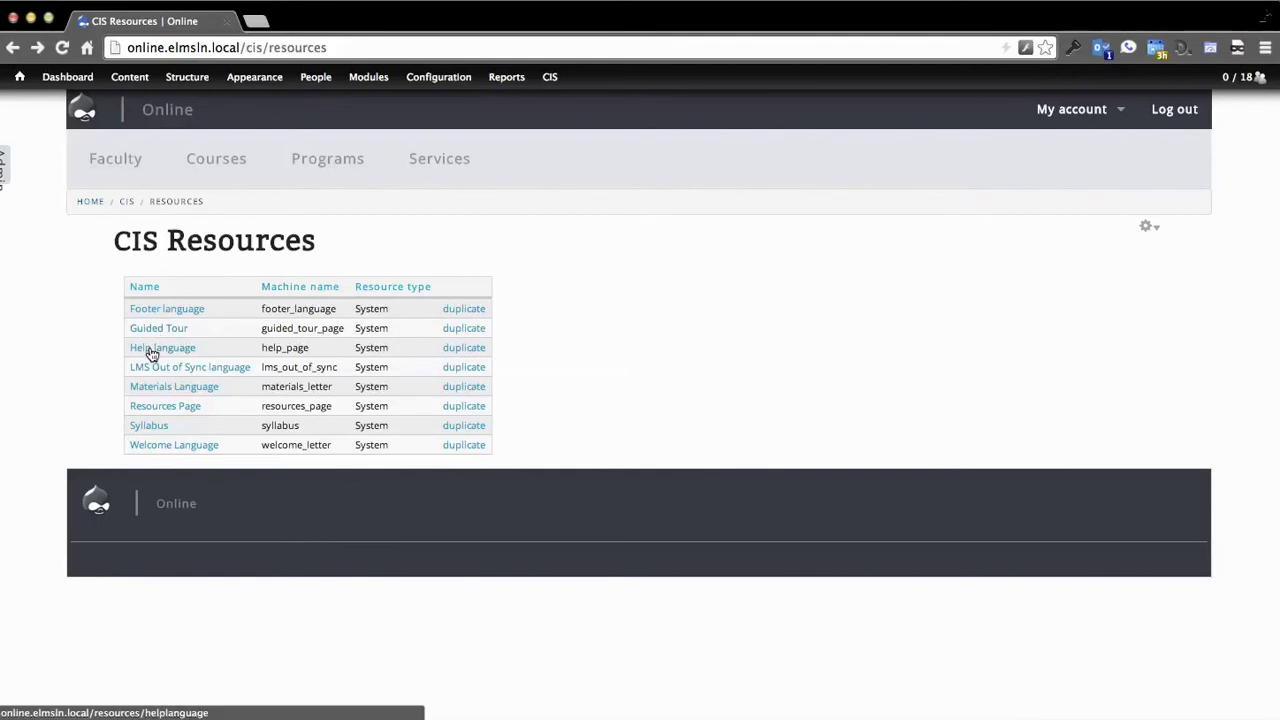
Step: Open the Help language resource and review its course questions and technical requirements text
{"action": "left_click", "coordinate": [161, 348]}
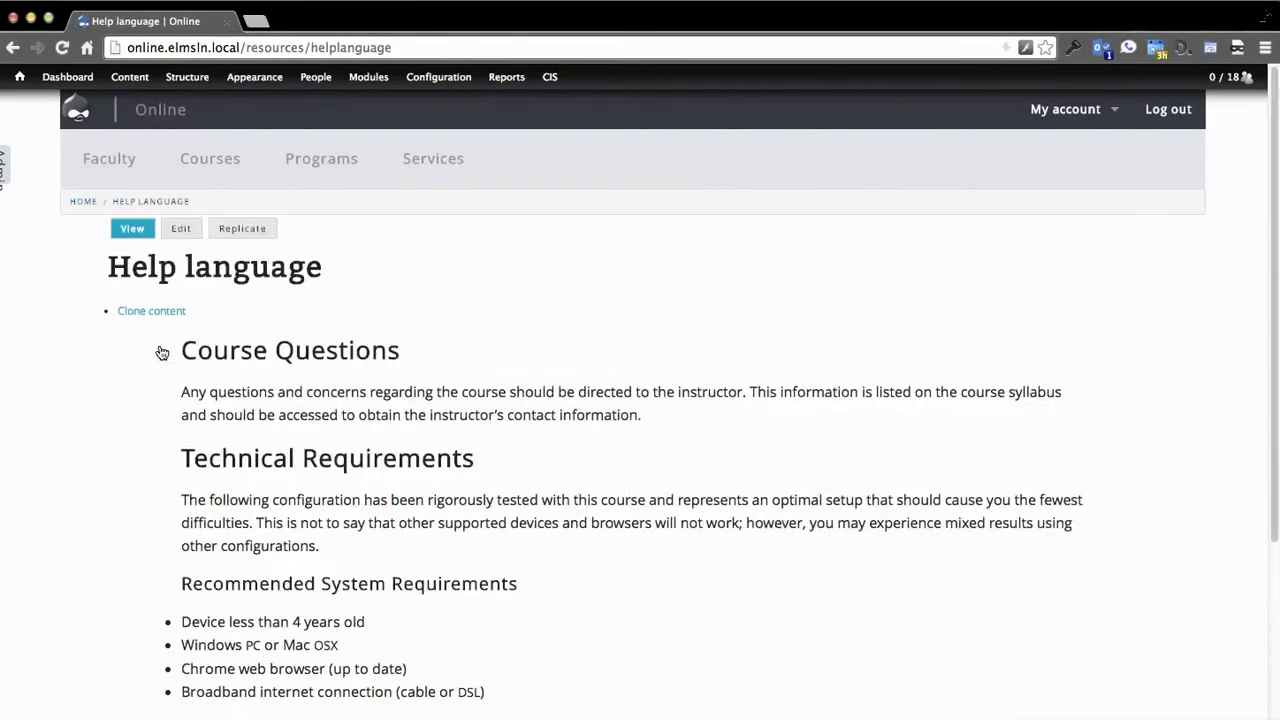
{"action": "scroll", "coordinate": [161, 352], "scroll_direction": "down", "scroll_amount": 3}
{"action": "scroll", "coordinate": [161, 352], "scroll_direction": "up", "scroll_amount": 2}
{"action": "scroll", "coordinate": [161, 353], "scroll_direction": "down", "scroll_amount": 2}
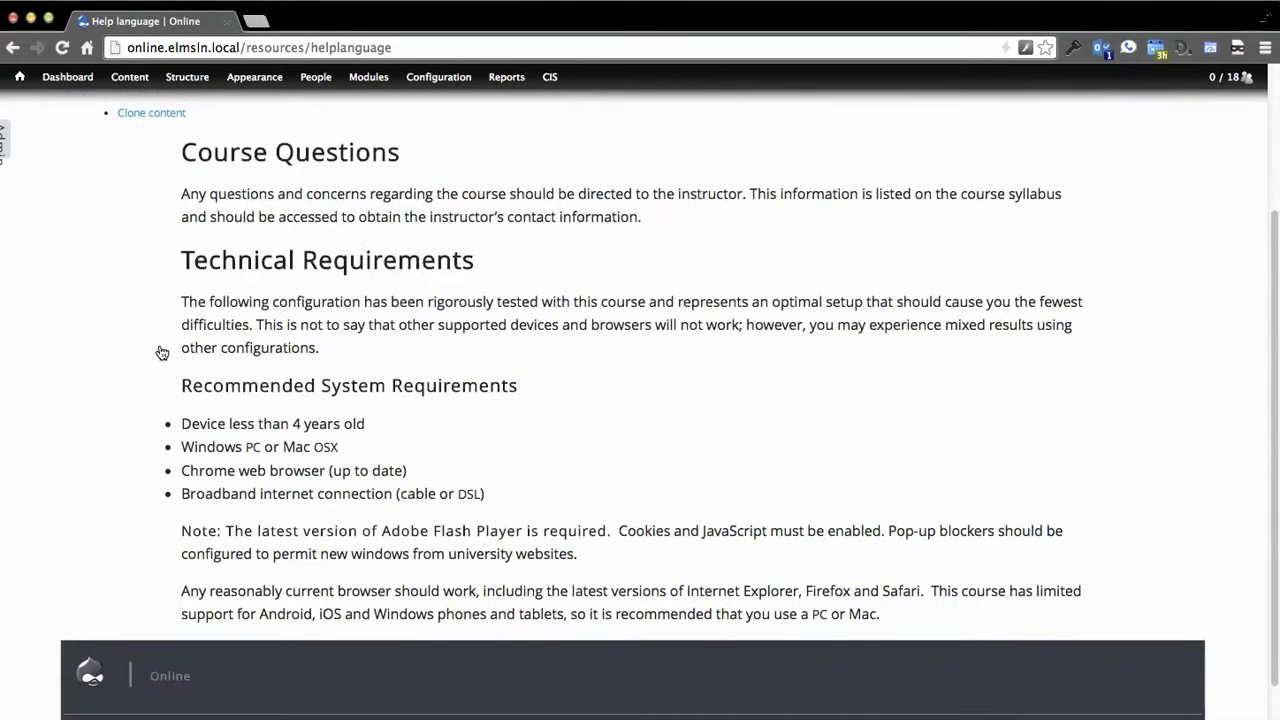
{"action": "scroll", "coordinate": [160, 354], "scroll_direction": "up", "scroll_amount": 2}
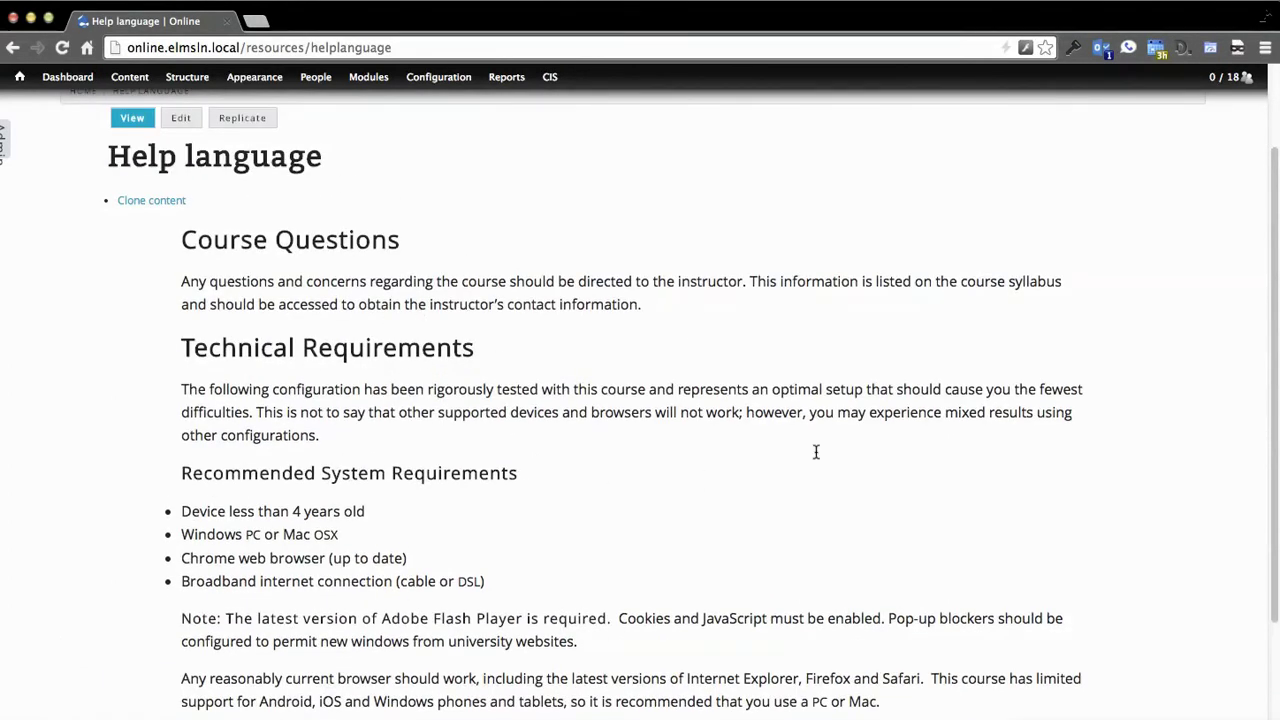
Step: Return to the CIS Resources list and start a new Course Resource, keeping its resource type as Global
{"action": "scroll", "coordinate": [534, 497], "scroll_direction": "up", "scroll_amount": 2}
{"action": "key", "text": "super+Left"}
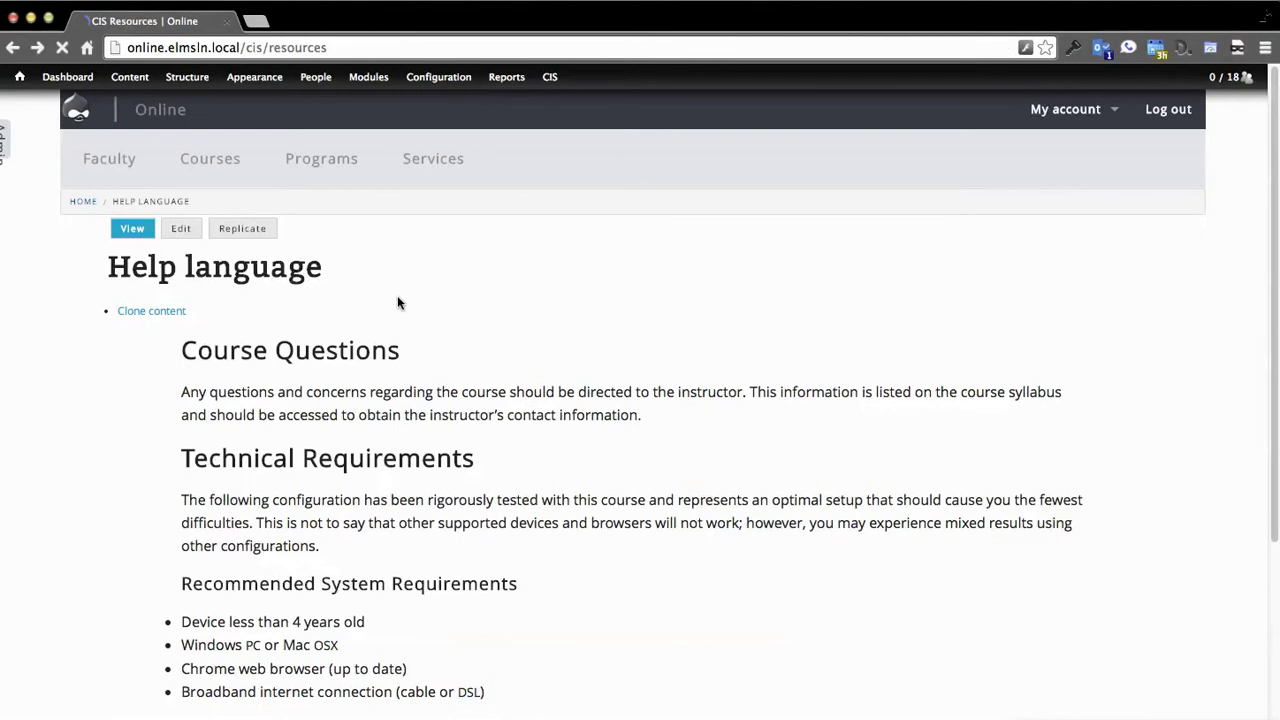
{"action": "mouse_move", "coordinate": [128, 78]}
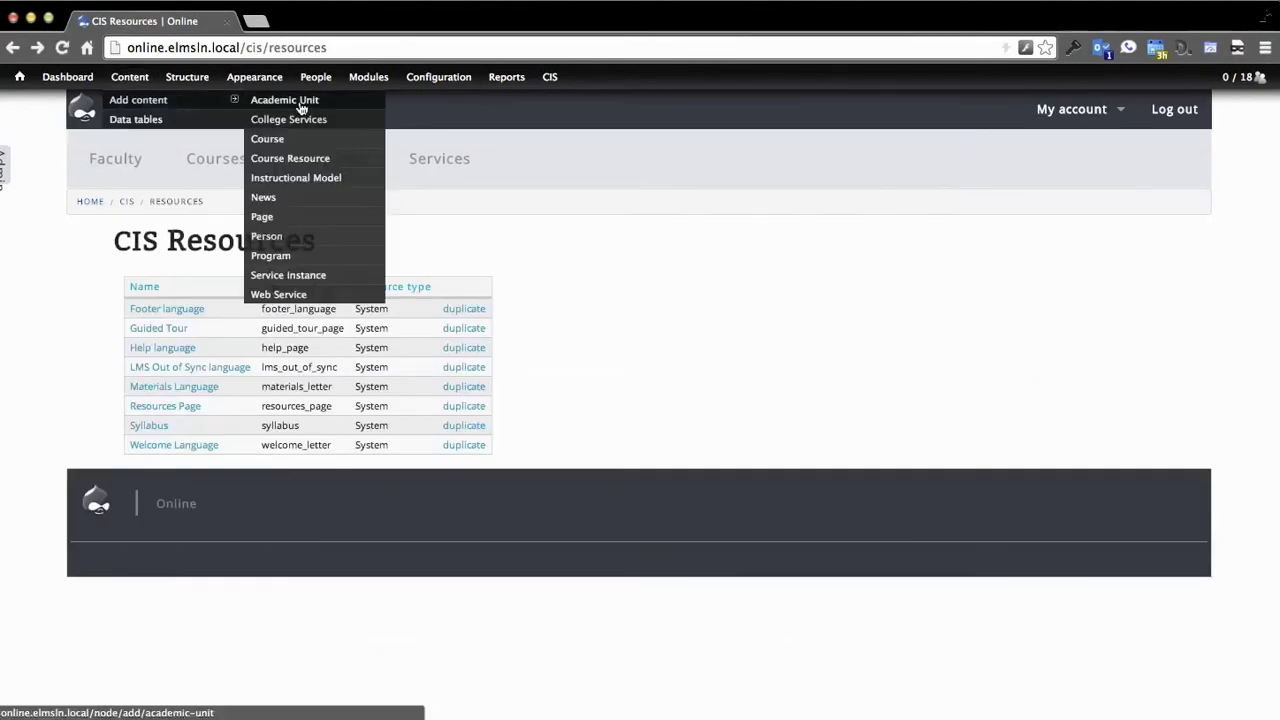
{"action": "left_click", "coordinate": [300, 163]}
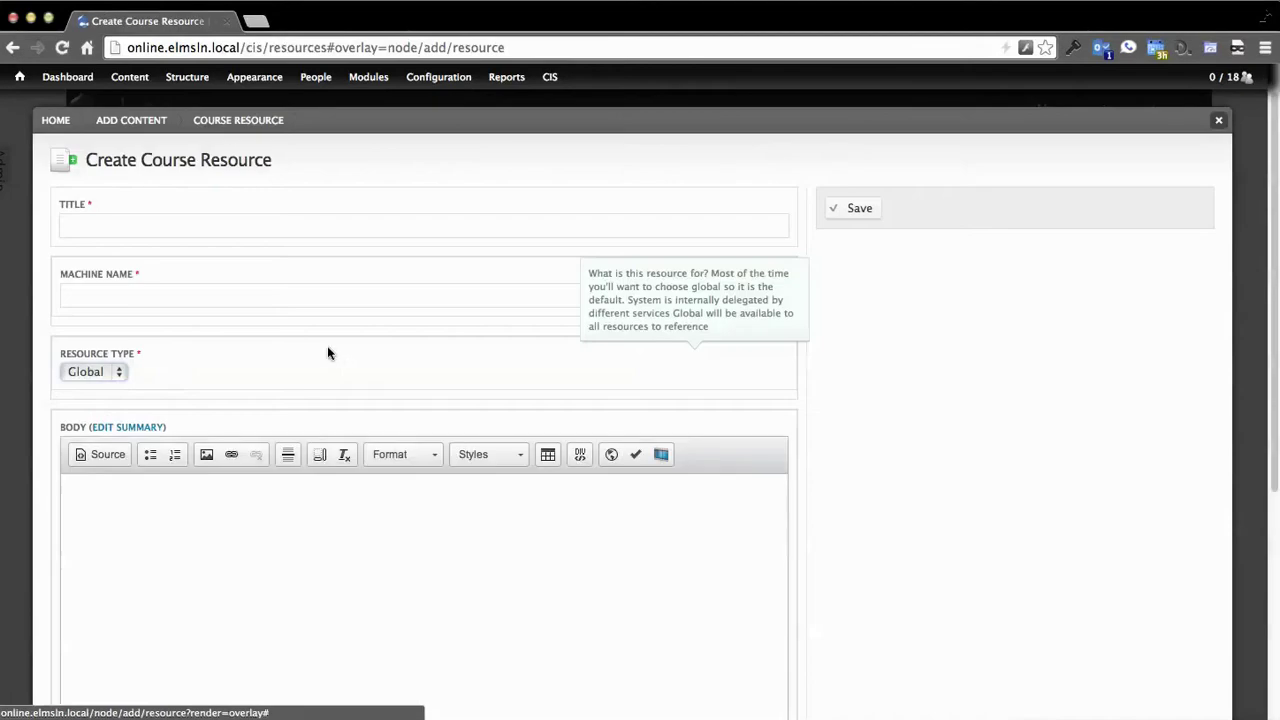
{"action": "left_click", "coordinate": [112, 377]}
{"action": "left_click", "coordinate": [212, 383]}
Step: Title the resource "Hey lets show up here" and give it the machine name "hey"
{"action": "left_click", "coordinate": [170, 225]}
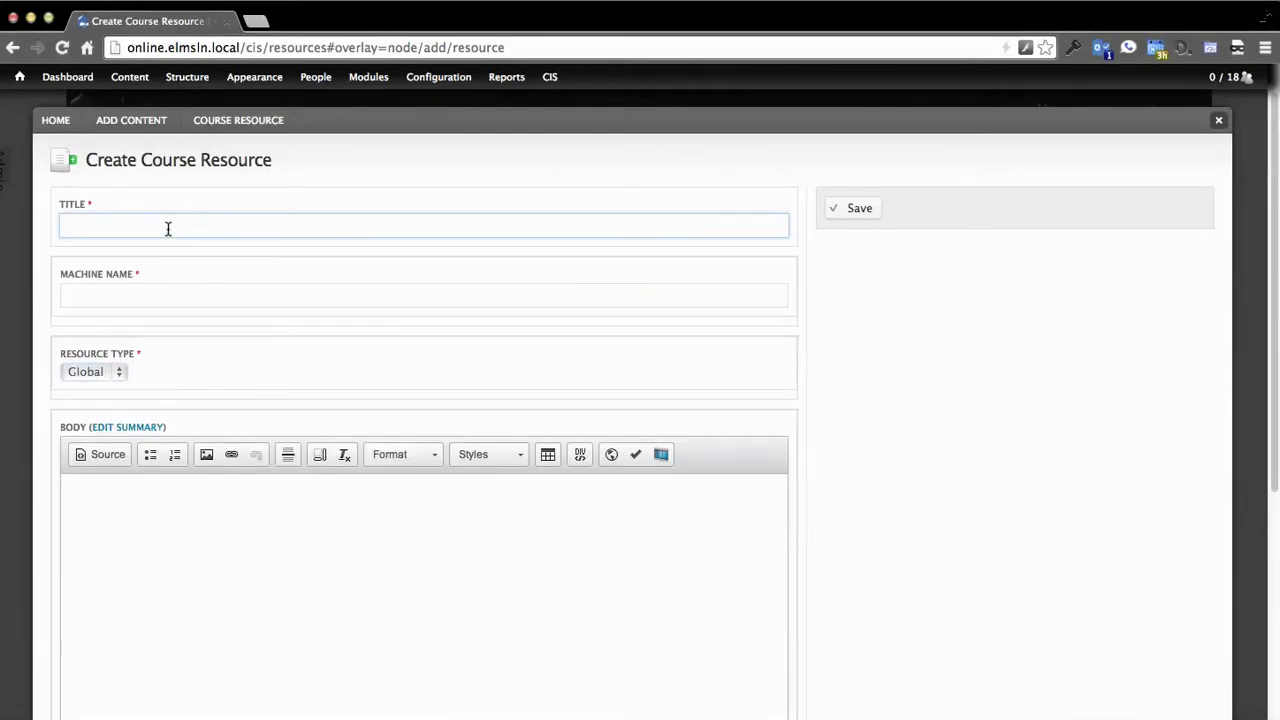
{"action": "type", "text": "Hey lets show up here"}
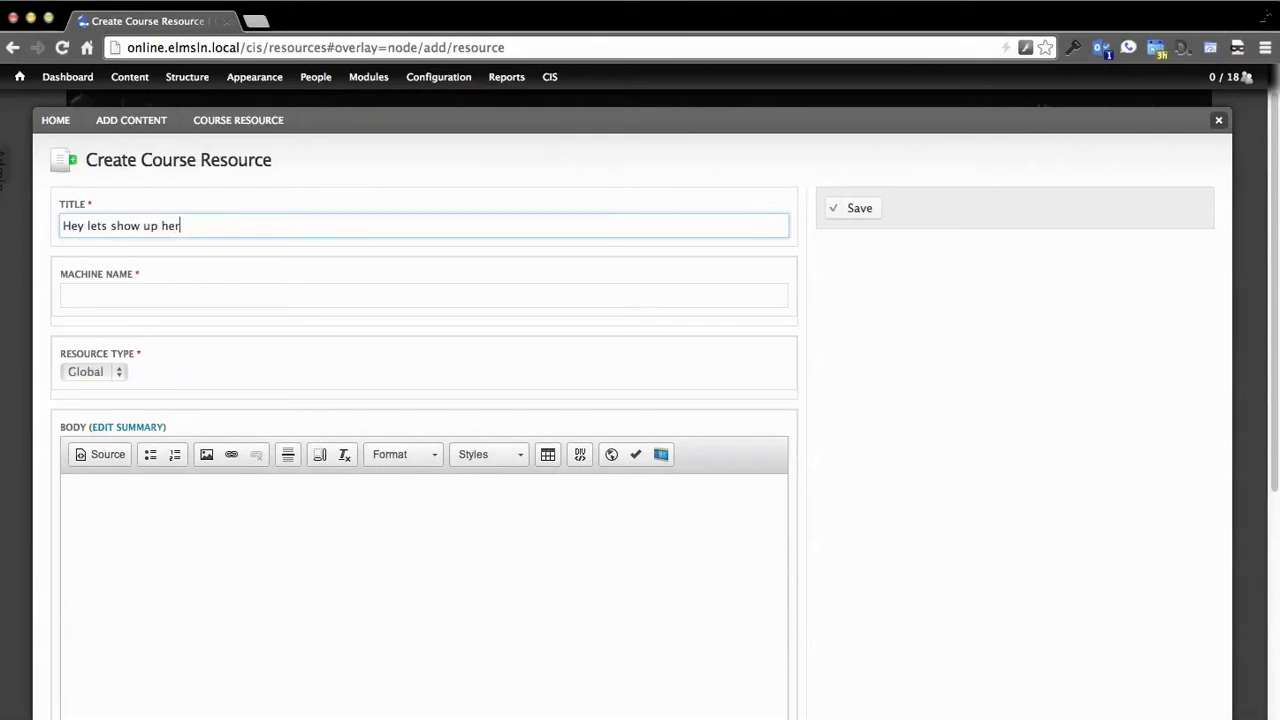
{"action": "left_click", "coordinate": [181, 299]}
{"action": "type", "text": "h"}
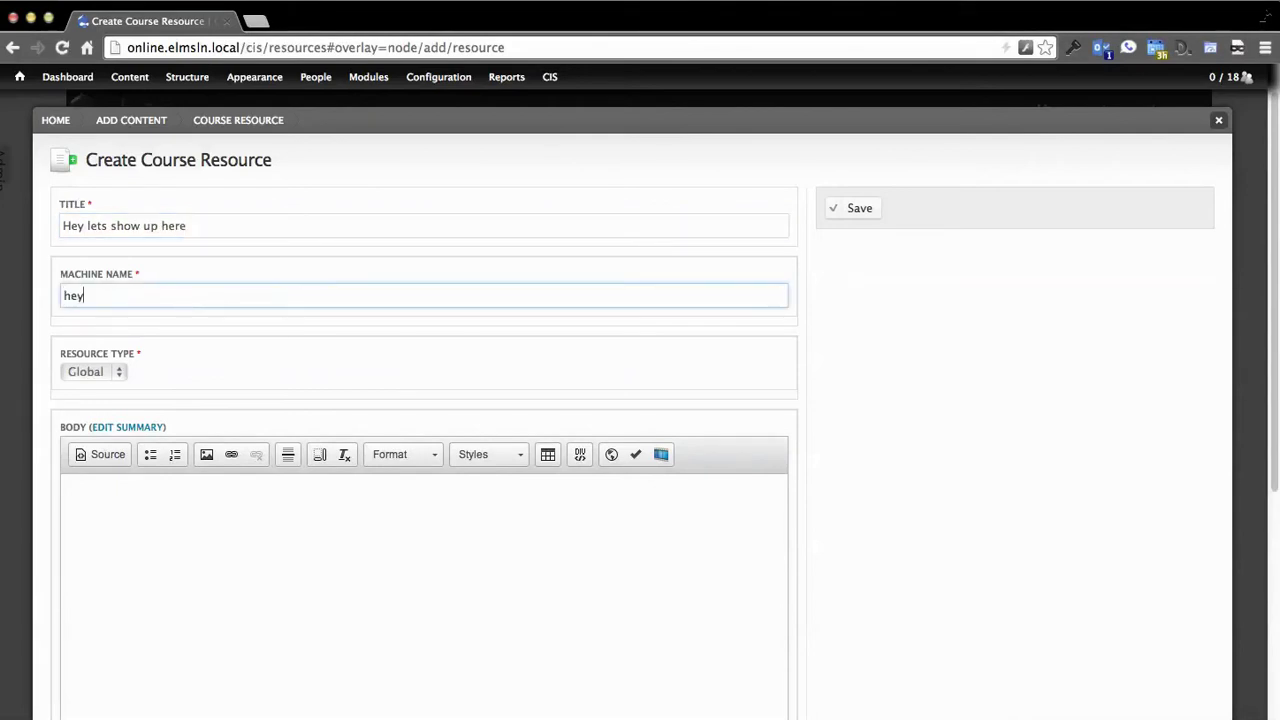
{"action": "type", "text": "ey"}
{"action": "scroll", "coordinate": [917, 466], "scroll_direction": "down", "scroll_amount": 2}
{"action": "left_click", "coordinate": [534, 560]}
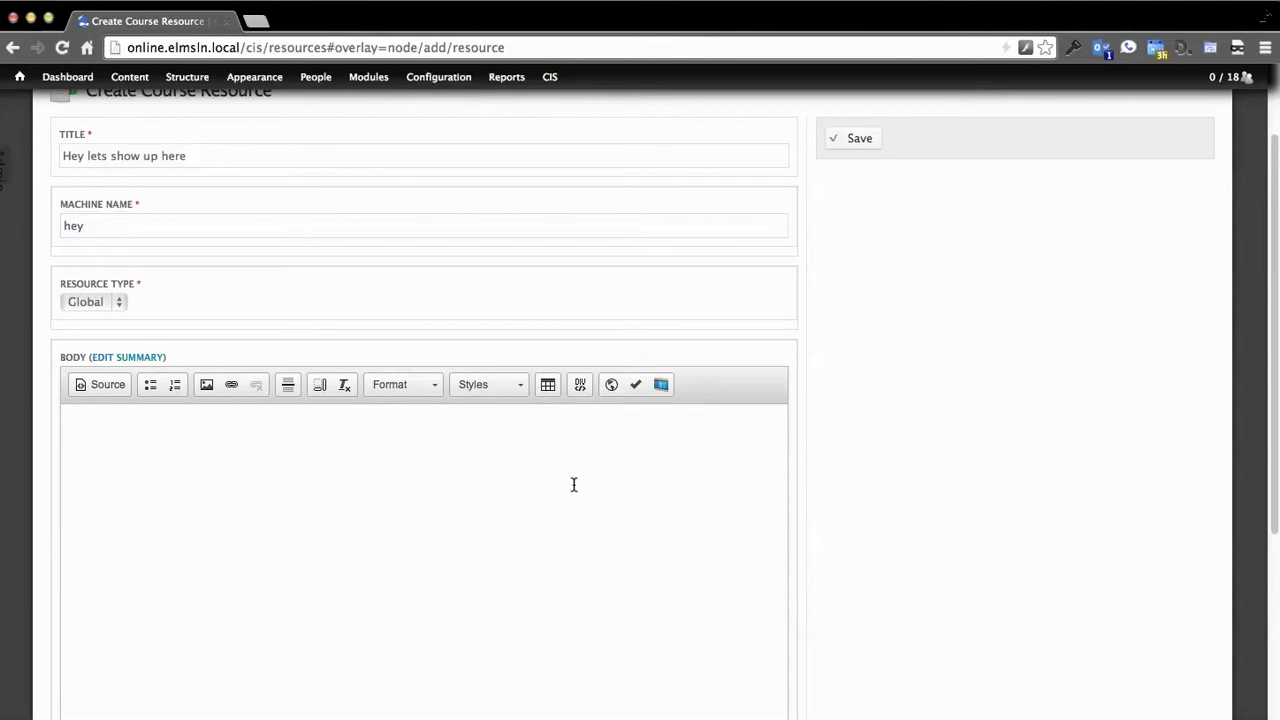
{"action": "scroll", "coordinate": [455, 455], "scroll_direction": "down", "scroll_amount": 2}
{"action": "key", "text": "super+shift+v"}
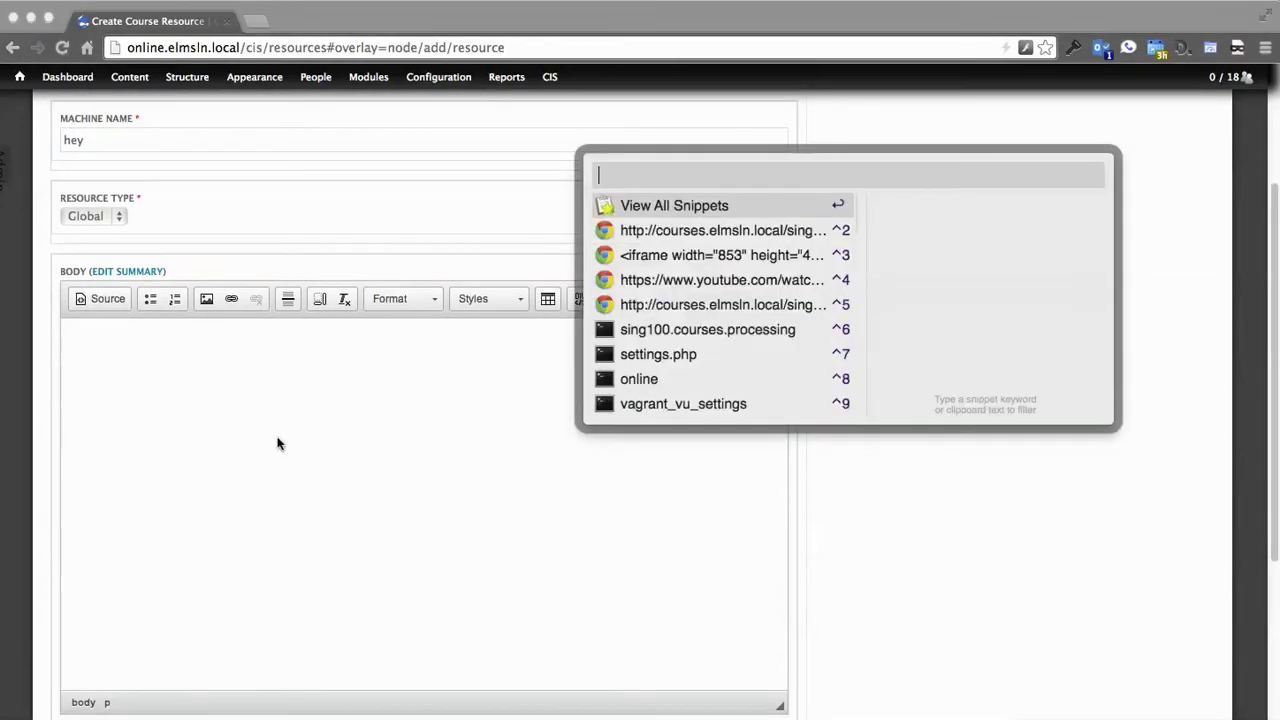
{"action": "key", "text": "Down"}
{"action": "key", "text": "Down"}
{"action": "key", "text": "Down"}
{"action": "key", "text": "Down"}
{"action": "key", "text": "Down"}
{"action": "key", "text": "Down"}
{"action": "key", "text": "Down"}
{"action": "key", "text": "Down"}
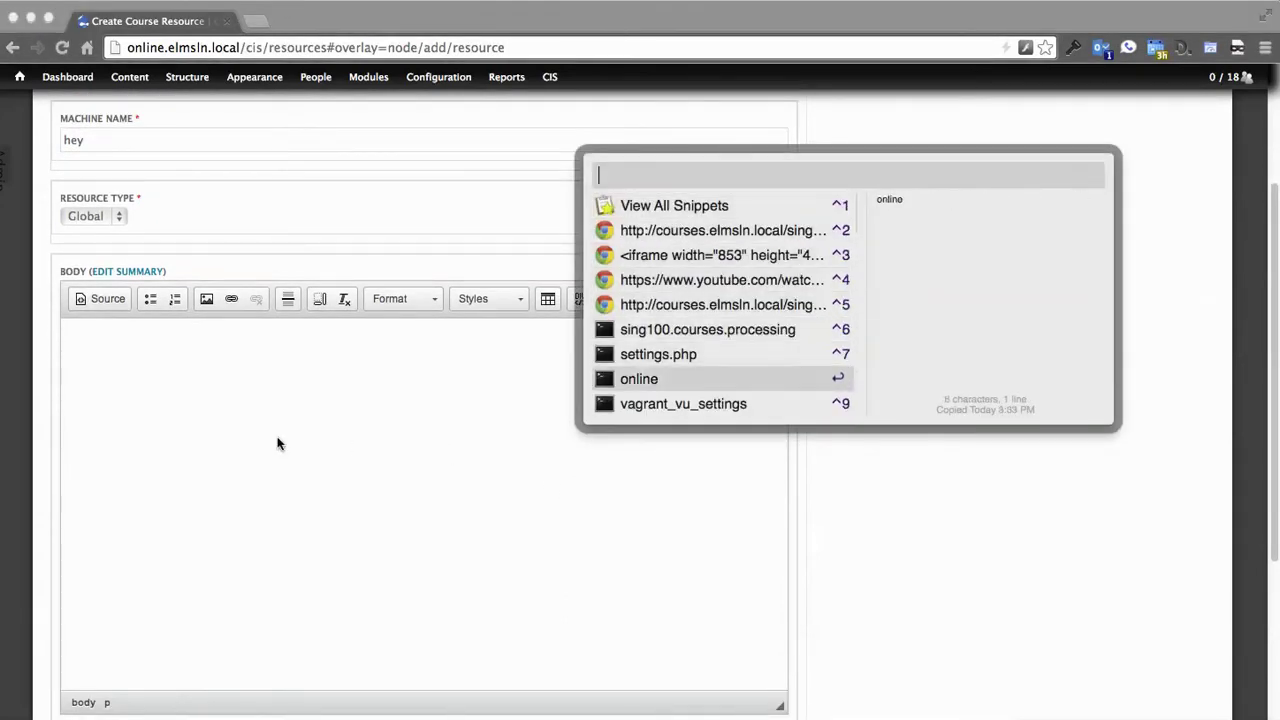
{"action": "key", "text": "Up"}
{"action": "key", "text": "Up"}
{"action": "key", "text": "Up"}
{"action": "key", "text": "Up"}
{"action": "key", "text": "Up"}
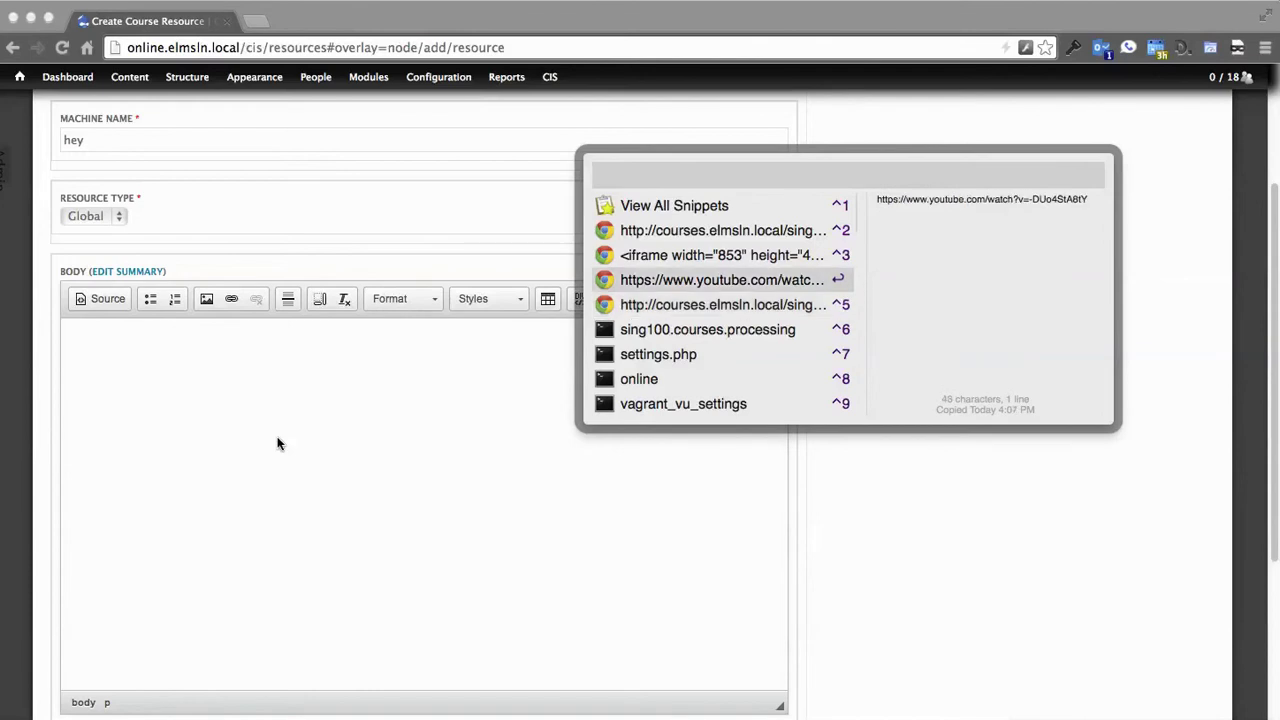
{"action": "key", "text": "Return"}
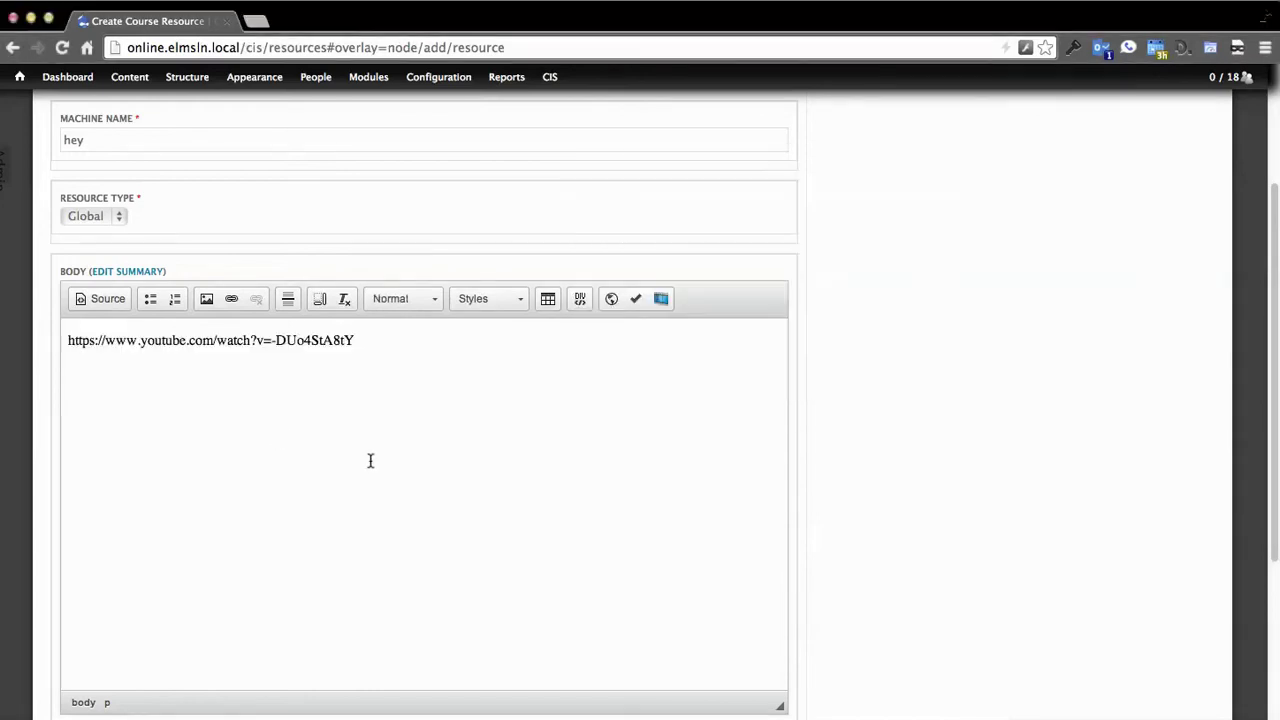
Step: Below the link, add the line "And you should watch this!" and a bulleted list of six placeholder items
{"action": "key", "text": "Return"}
{"action": "type", "text": "And you should watch this!"}
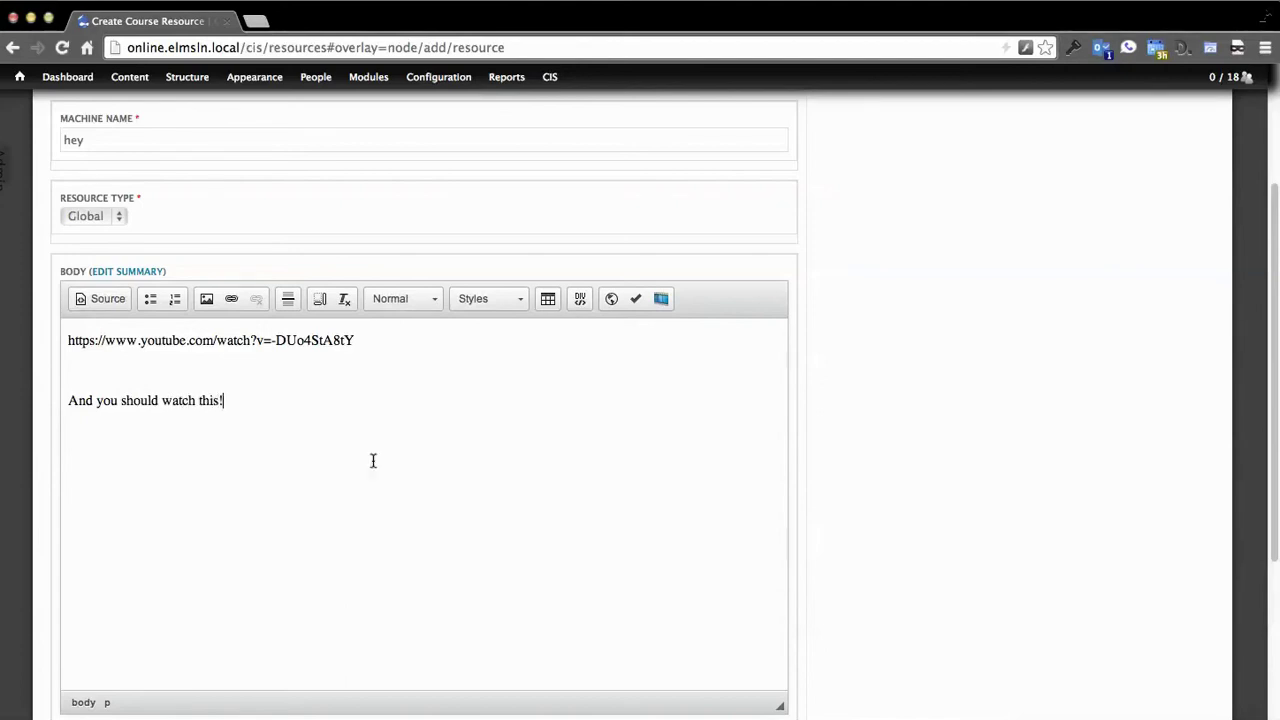
{"action": "left_click", "coordinate": [150, 298]}
{"action": "type", "text": "dsfsdf"}
{"action": "key", "text": "Return"}
{"action": "type", "text": "sf"}
{"action": "key", "text": "Return"}
{"action": "type", "text": "fds"}
{"action": "key", "text": "Return"}
{"action": "type", "text": "dsf"}
{"action": "key", "text": "Return"}
{"action": "type", "text": "dsf"}
{"action": "key", "text": "Return"}
{"action": "type", "text": "sdfdfsf"}
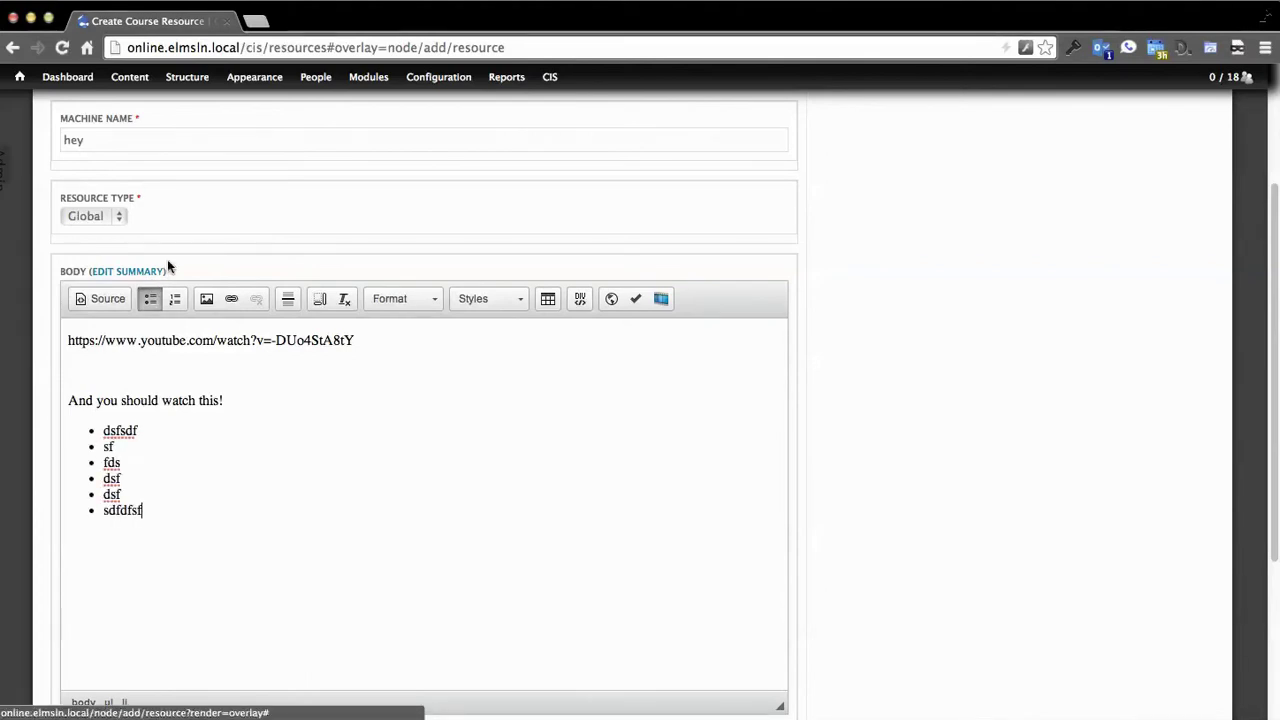
Step: Save the new course resource
{"action": "scroll", "coordinate": [1056, 437], "scroll_direction": "down", "scroll_amount": 5}
{"action": "scroll", "coordinate": [806, 346], "scroll_direction": "up", "scroll_amount": 5}
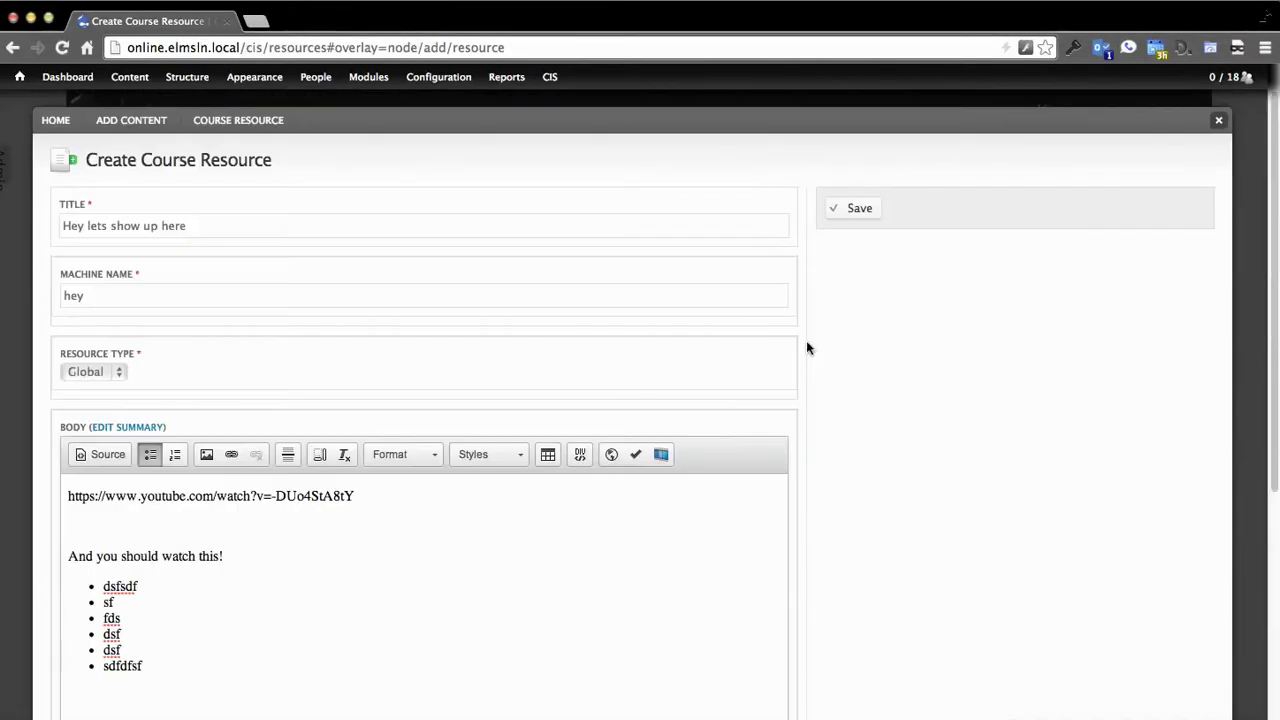
{"action": "left_click", "coordinate": [851, 207]}
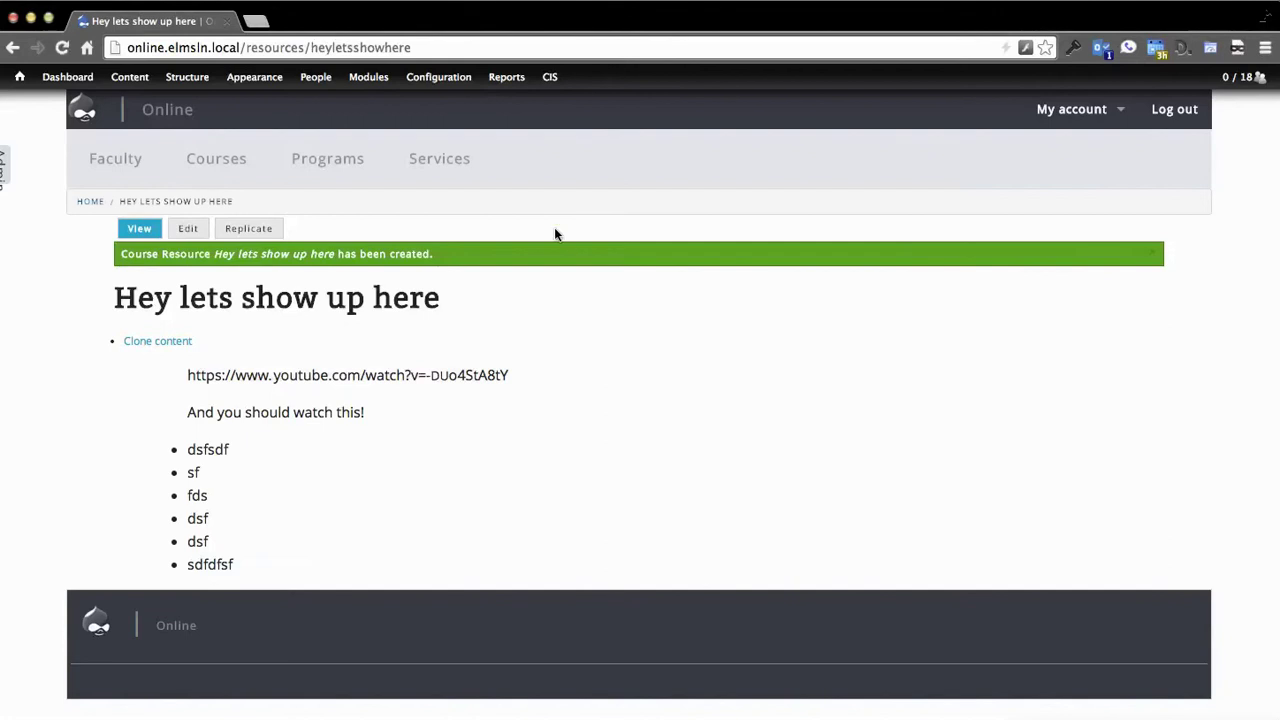
Step: Edit the saved resource, changing its machine name to "yammer" and its title to "Yammer"
{"action": "left_click", "coordinate": [187, 230]}
{"action": "double_click", "coordinate": [144, 301]}
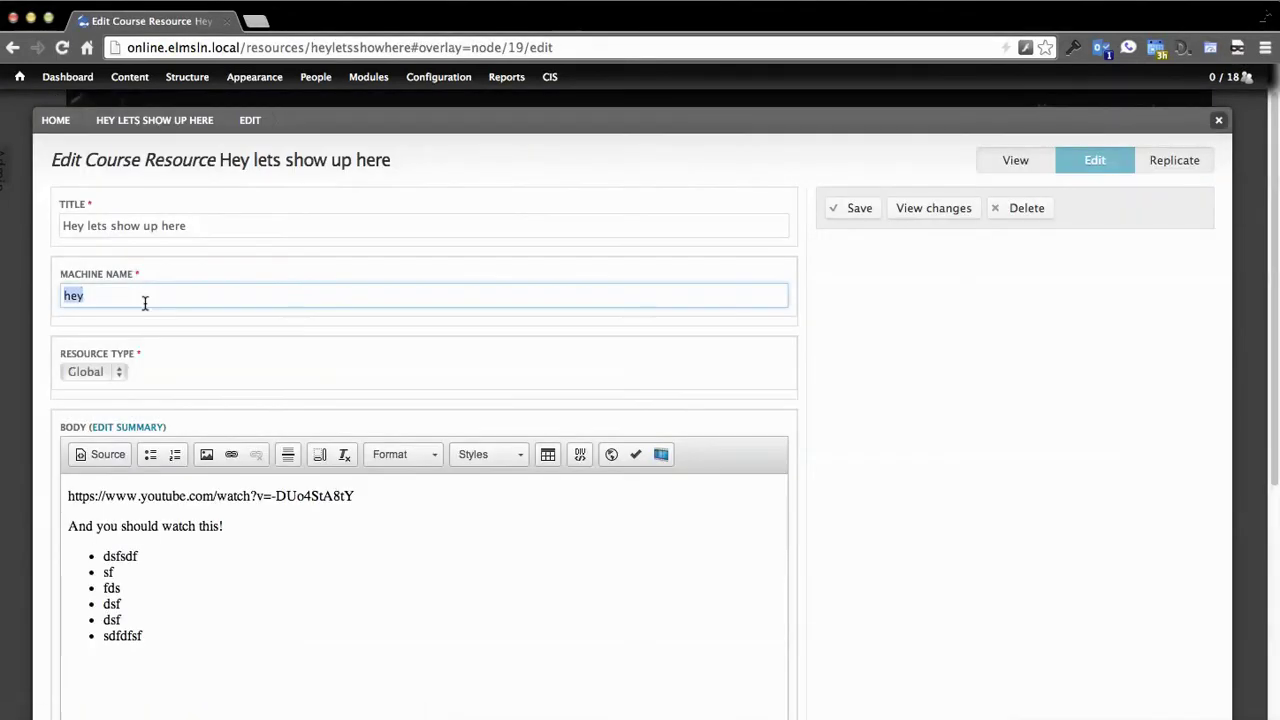
{"action": "type", "text": "yo"}
{"action": "key", "text": "BackSpace"}
{"action": "key", "text": "BackSpace"}
{"action": "key", "text": "BackSpace"}
{"action": "key", "text": "BackSpace"}
{"action": "key", "text": "BackSpace"}
{"action": "triple_click", "coordinate": [188, 226]}
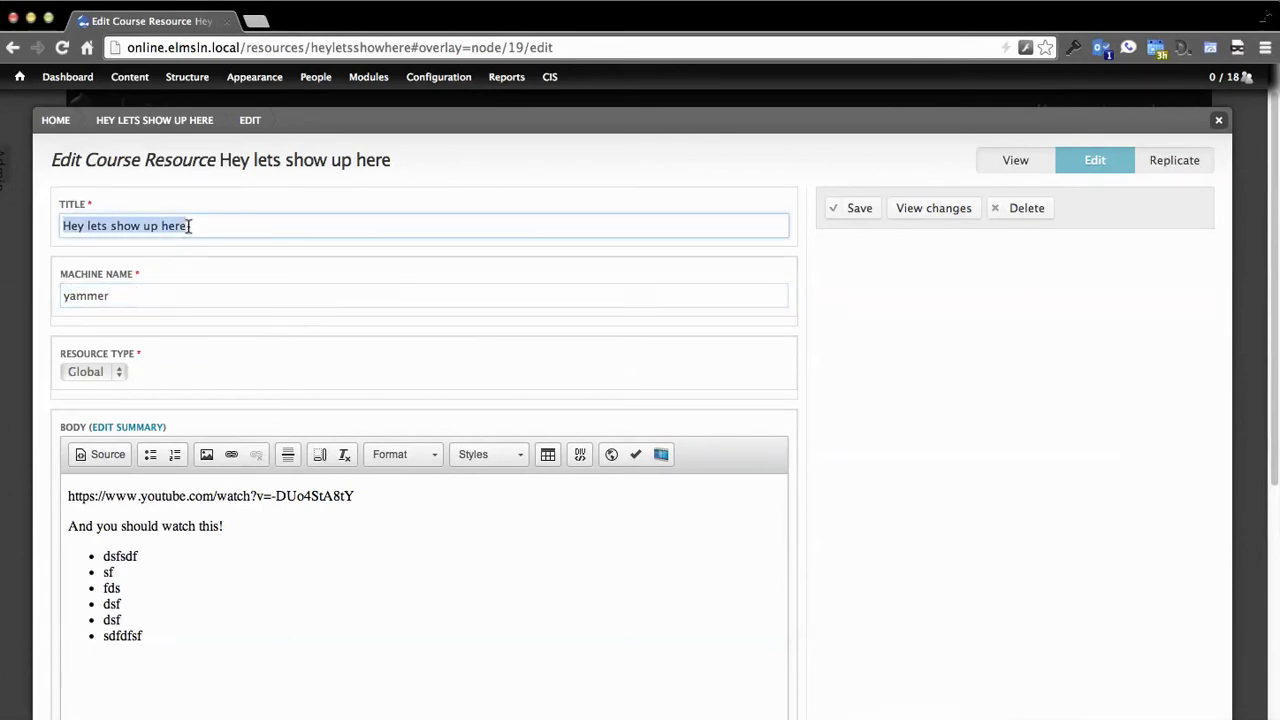
{"action": "type", "text": "Yammer"}
Step: Replace the body text below the link with "Hey everyone yammer is cool and you should use it here are directions." and save the resource
{"action": "scroll", "coordinate": [877, 356], "scroll_direction": "down", "scroll_amount": 2}
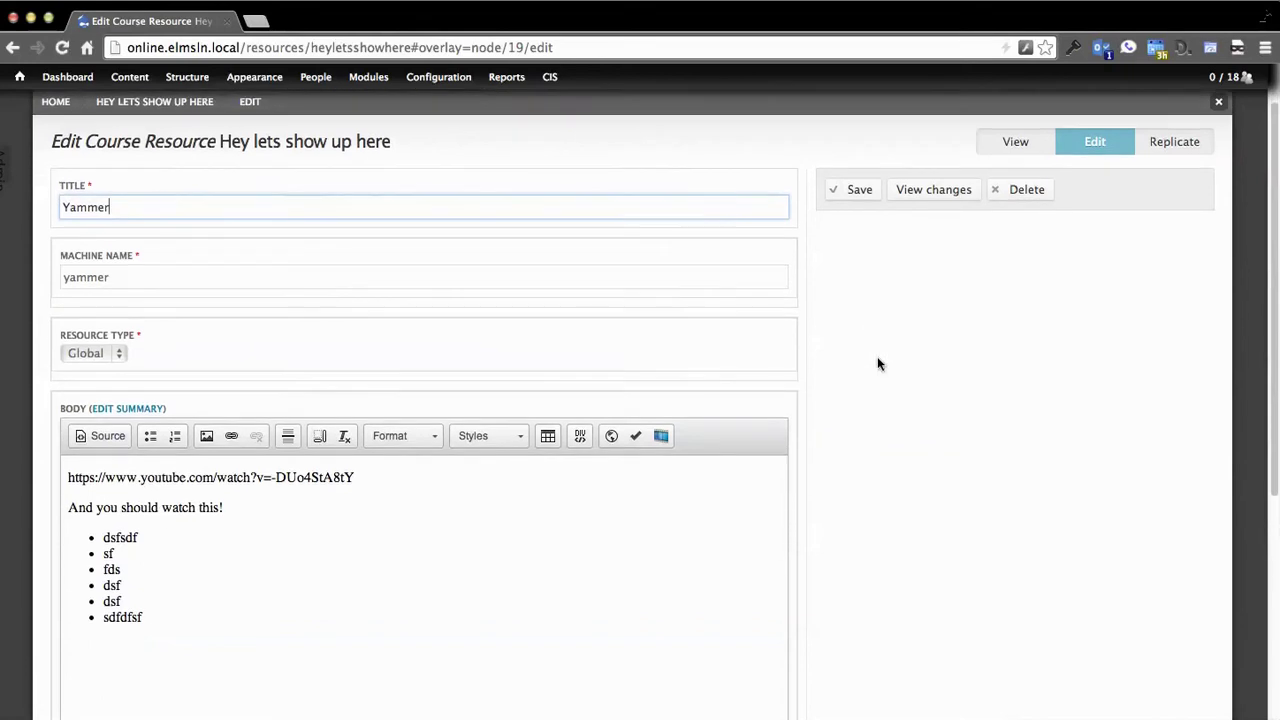
{"action": "left_click", "coordinate": [309, 620]}
{"action": "key", "text": "super+a"}
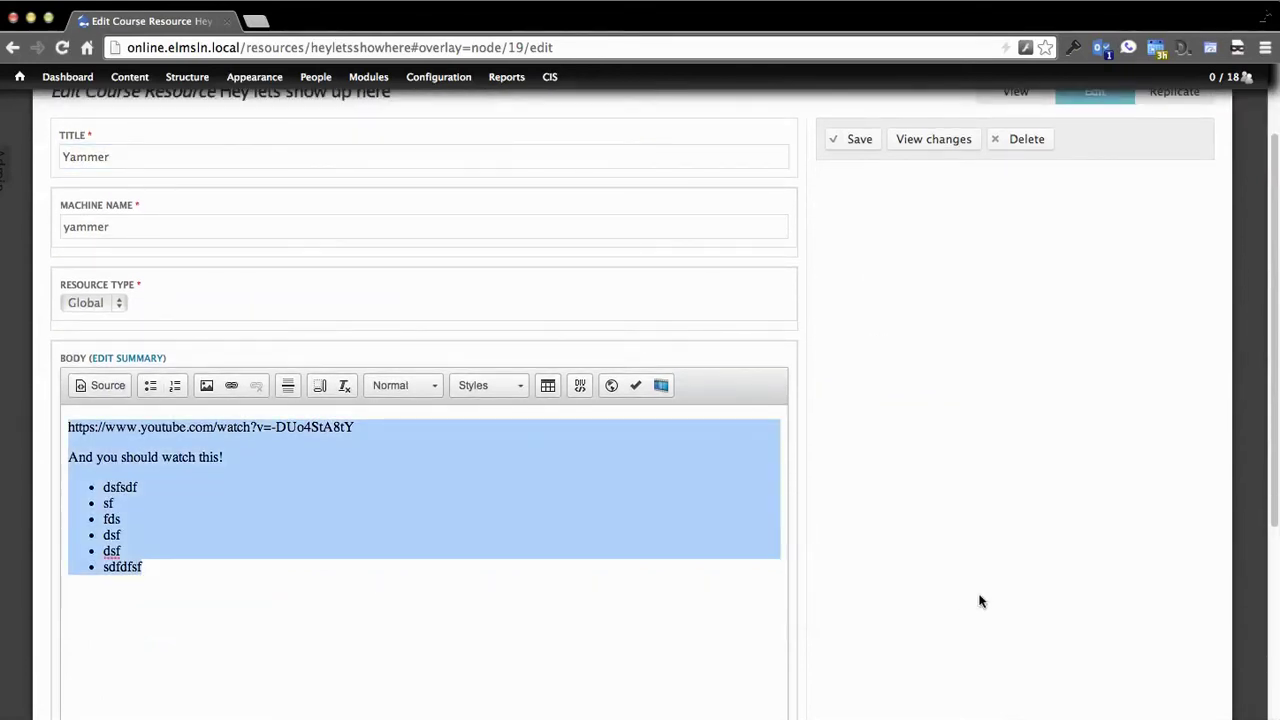
{"action": "key", "text": "Right"}
{"action": "left_click_drag", "start_coordinate": [140, 600], "coordinate": [49, 451]}
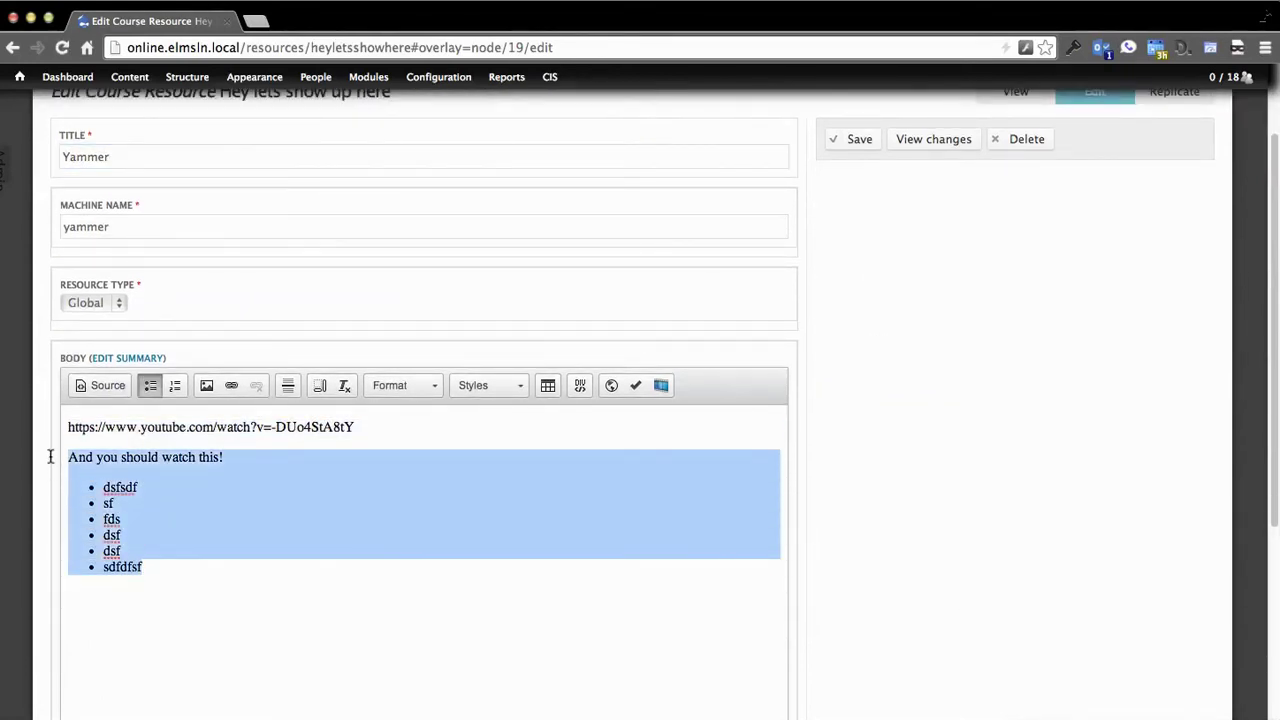
{"action": "type", "text": "Hey everyone"}
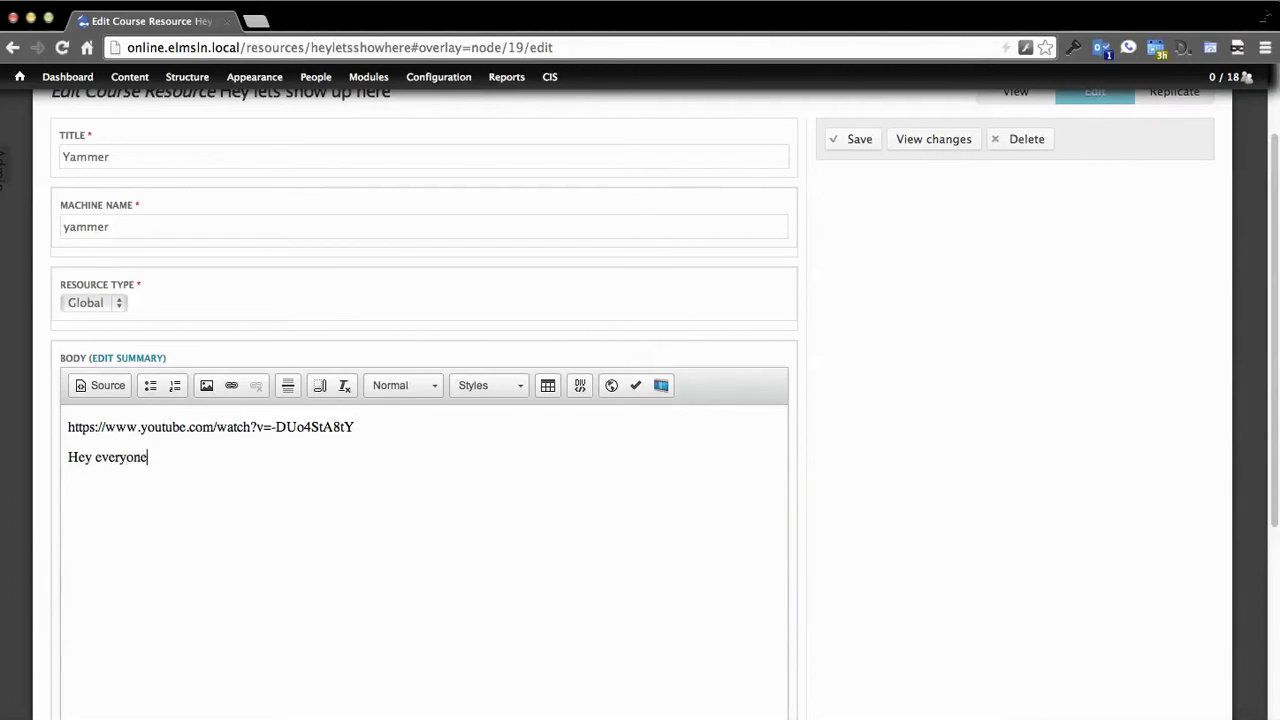
{"action": "type", "text": "  yammer is cool and you should use "}
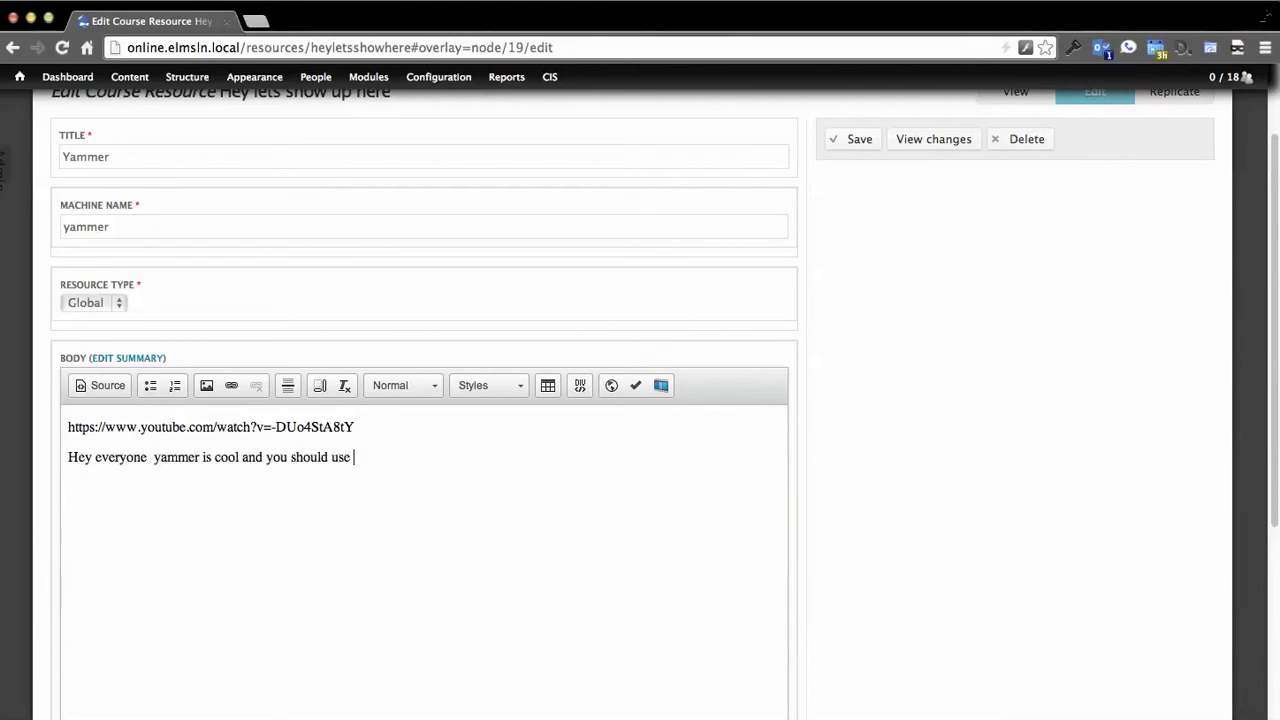
{"action": "type", "text": "it here are directions."}
{"action": "scroll", "coordinate": [1040, 455], "scroll_direction": "up", "scroll_amount": 2}
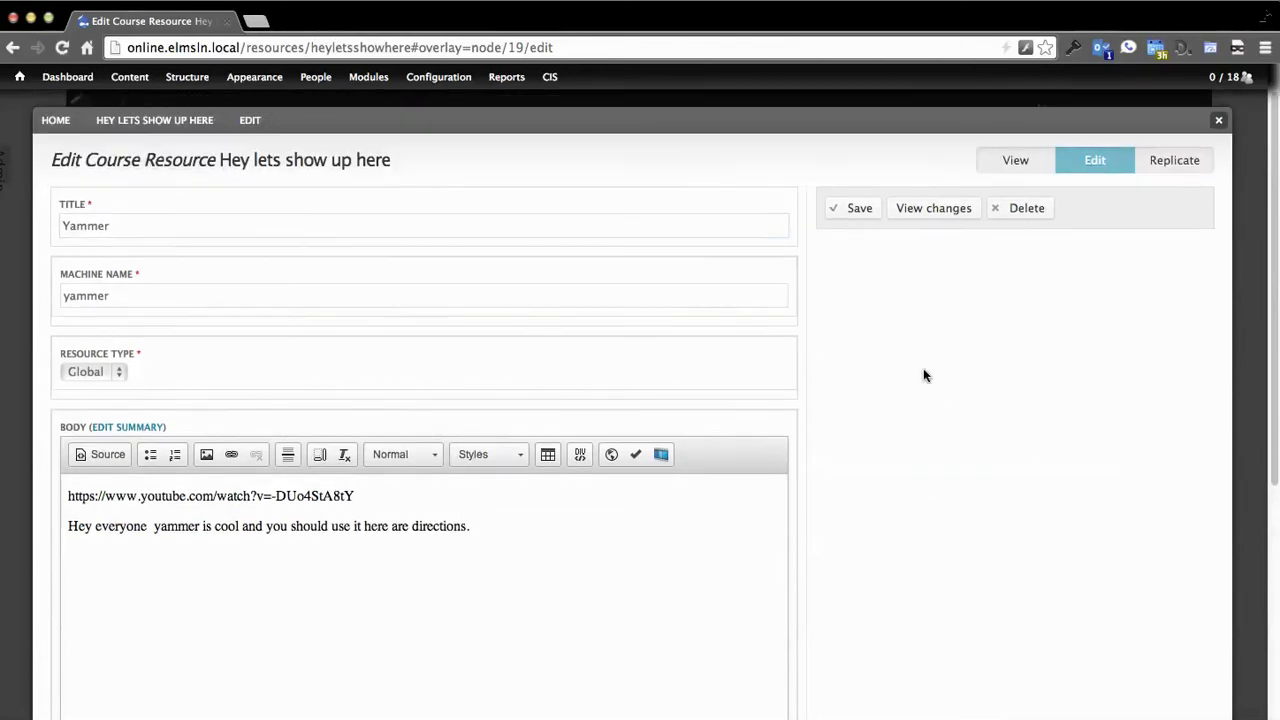
{"action": "left_click", "coordinate": [838, 210]}
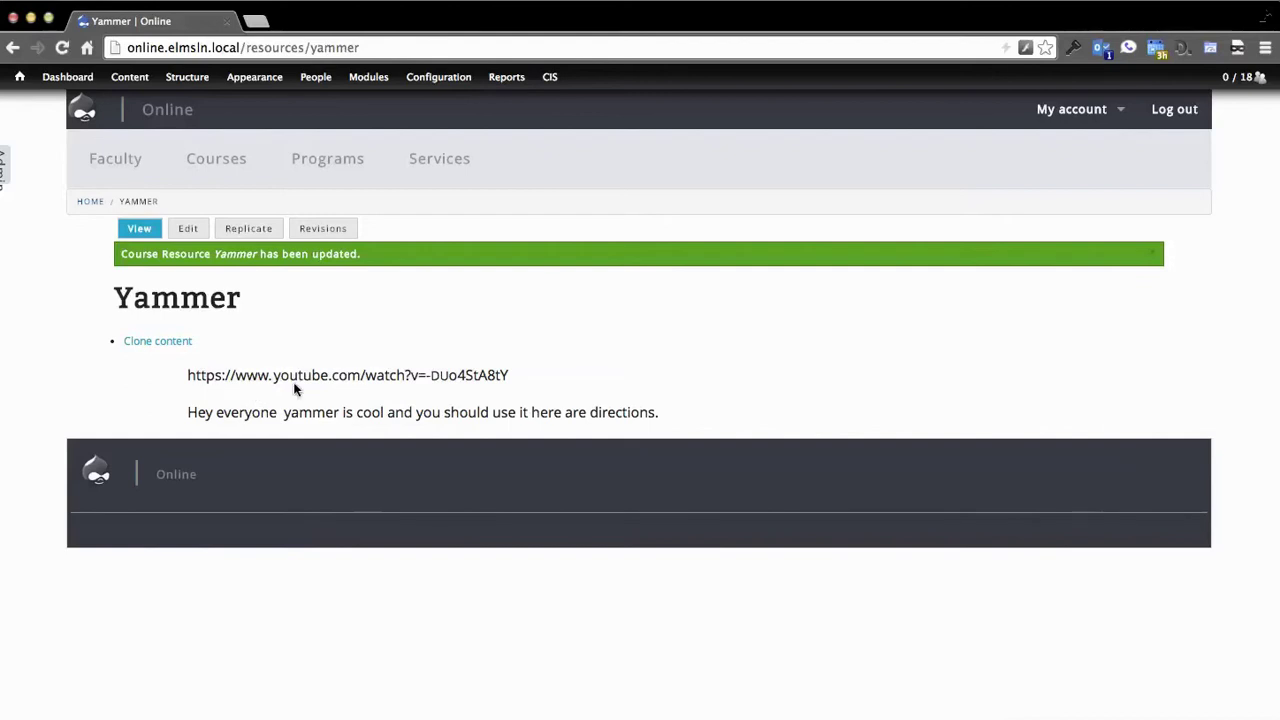
Step: Open Sing 100's Spring 2013-14 section 001 for editing and select the Yammer resource for it
{"action": "left_click", "coordinate": [224, 160]}
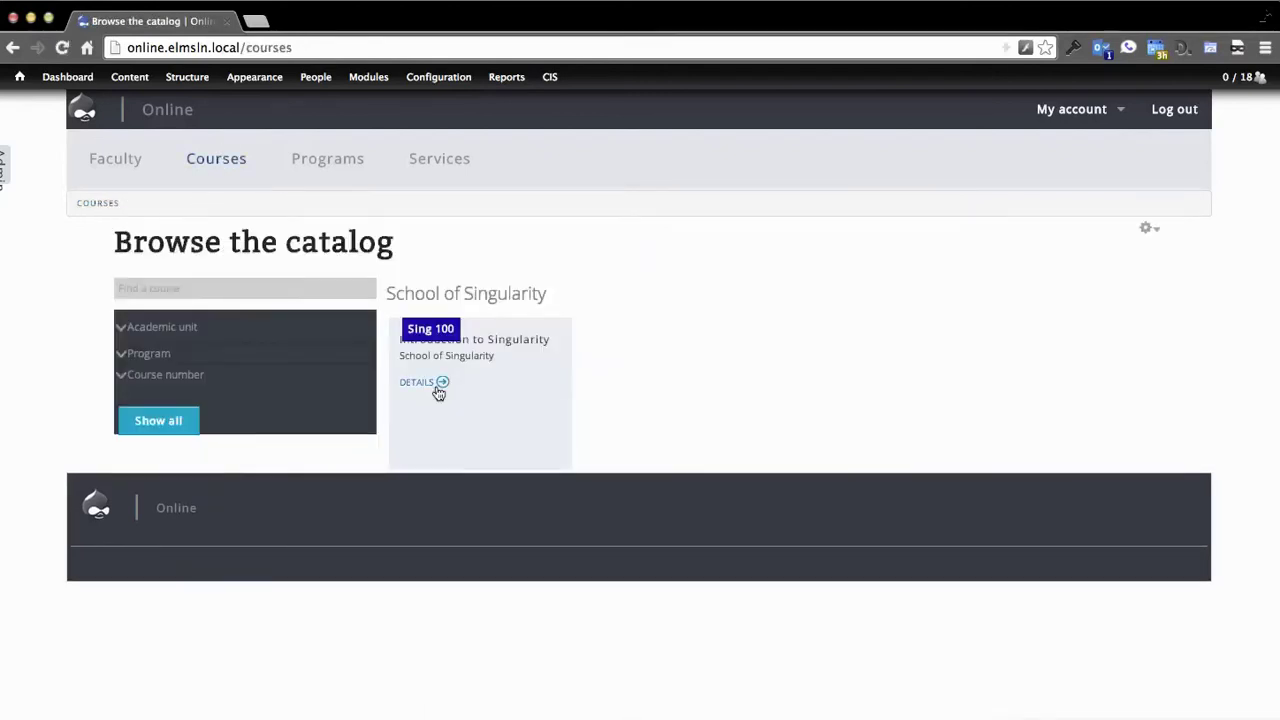
{"action": "left_click", "coordinate": [438, 390]}
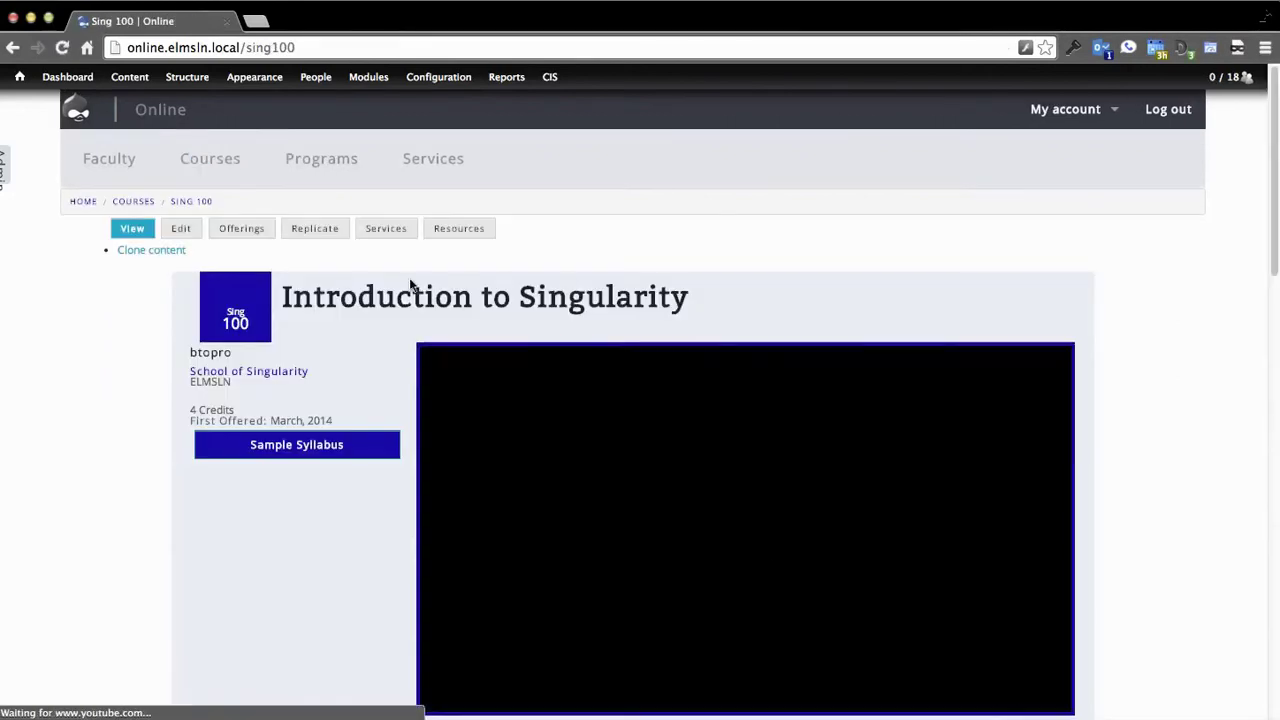
{"action": "left_click", "coordinate": [222, 232]}
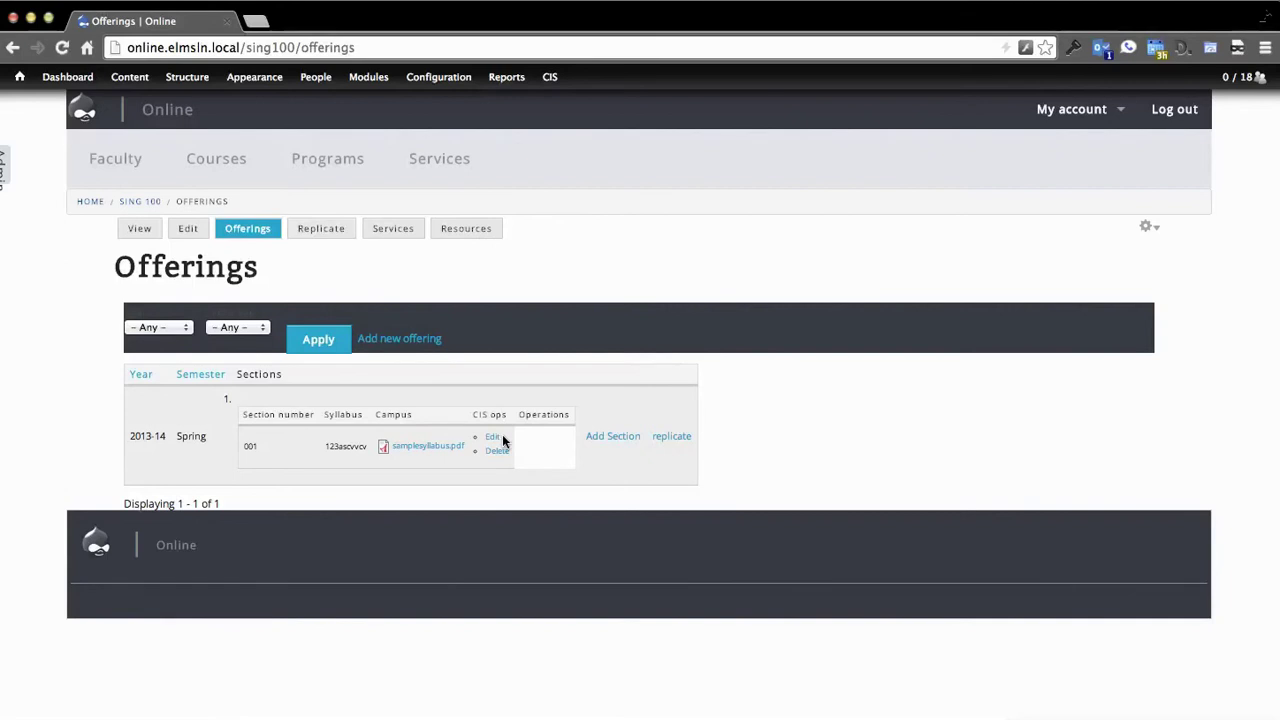
{"action": "left_click", "coordinate": [497, 439]}
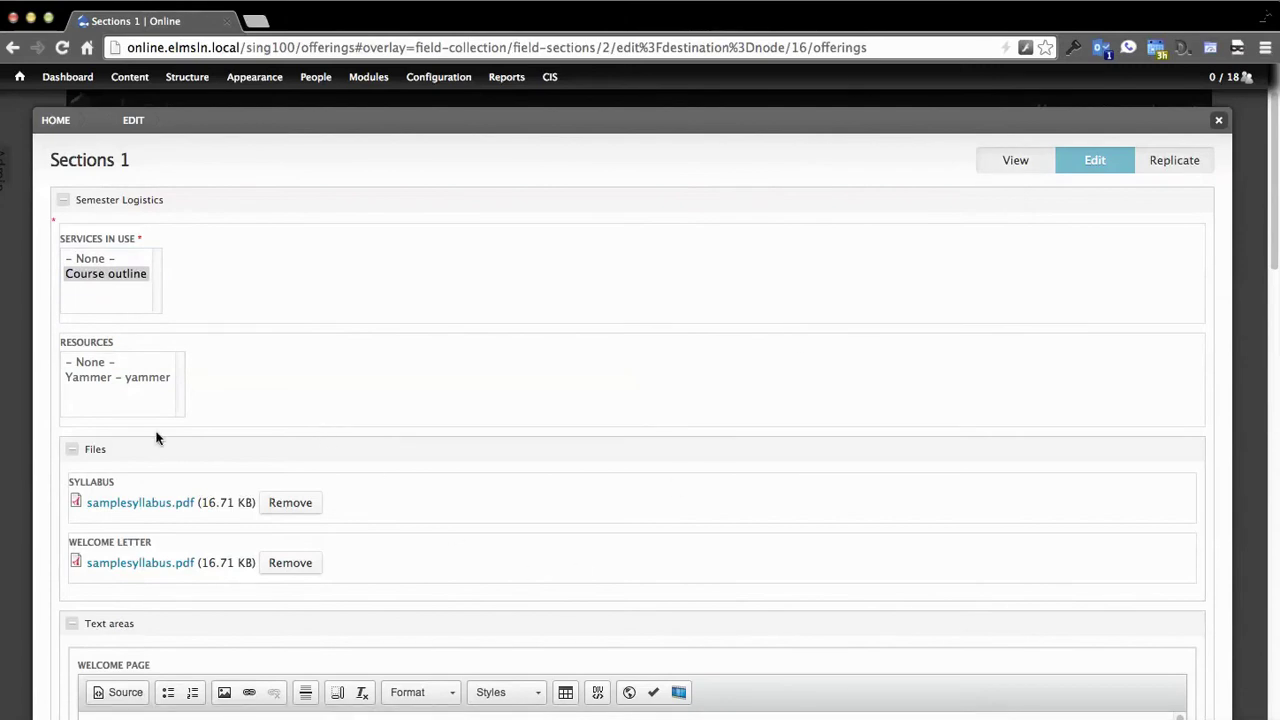
{"action": "left_click", "coordinate": [119, 378]}
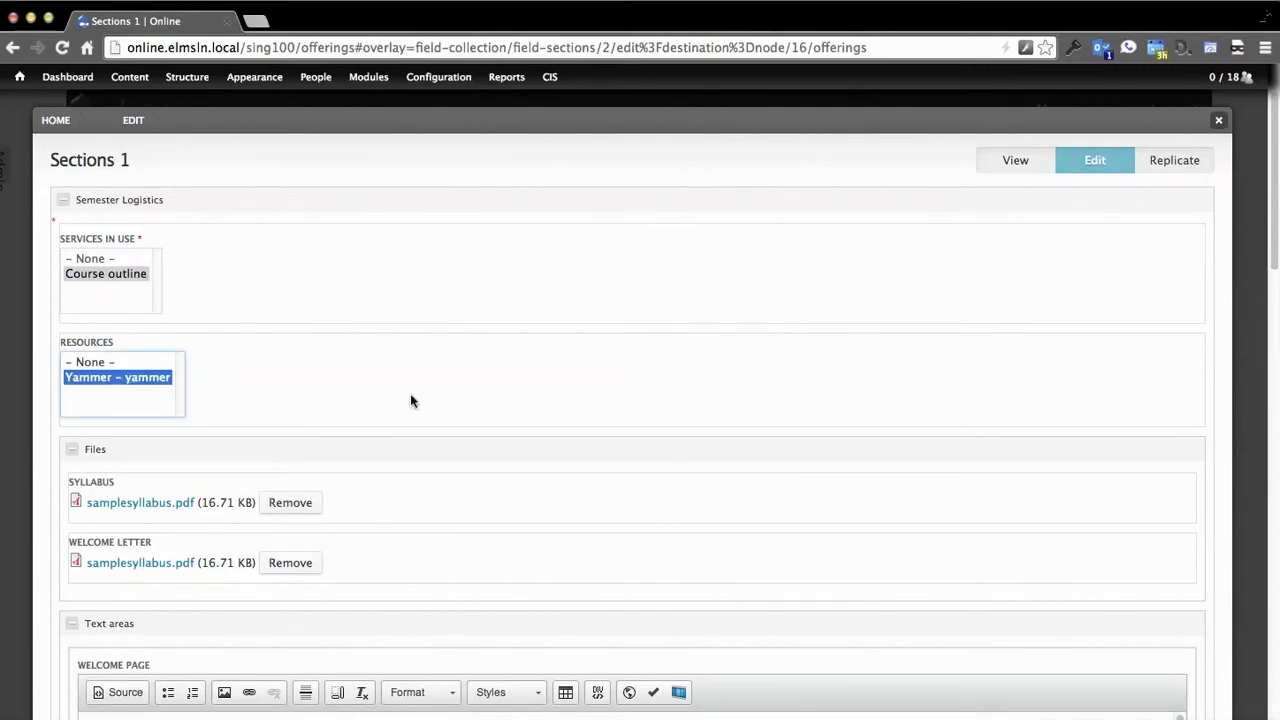
Step: Remove the website and AIM lines from the contact info, separate the remaining two entries with a line break, and save the section
{"action": "scroll", "coordinate": [903, 480], "scroll_direction": "down", "scroll_amount": 10}
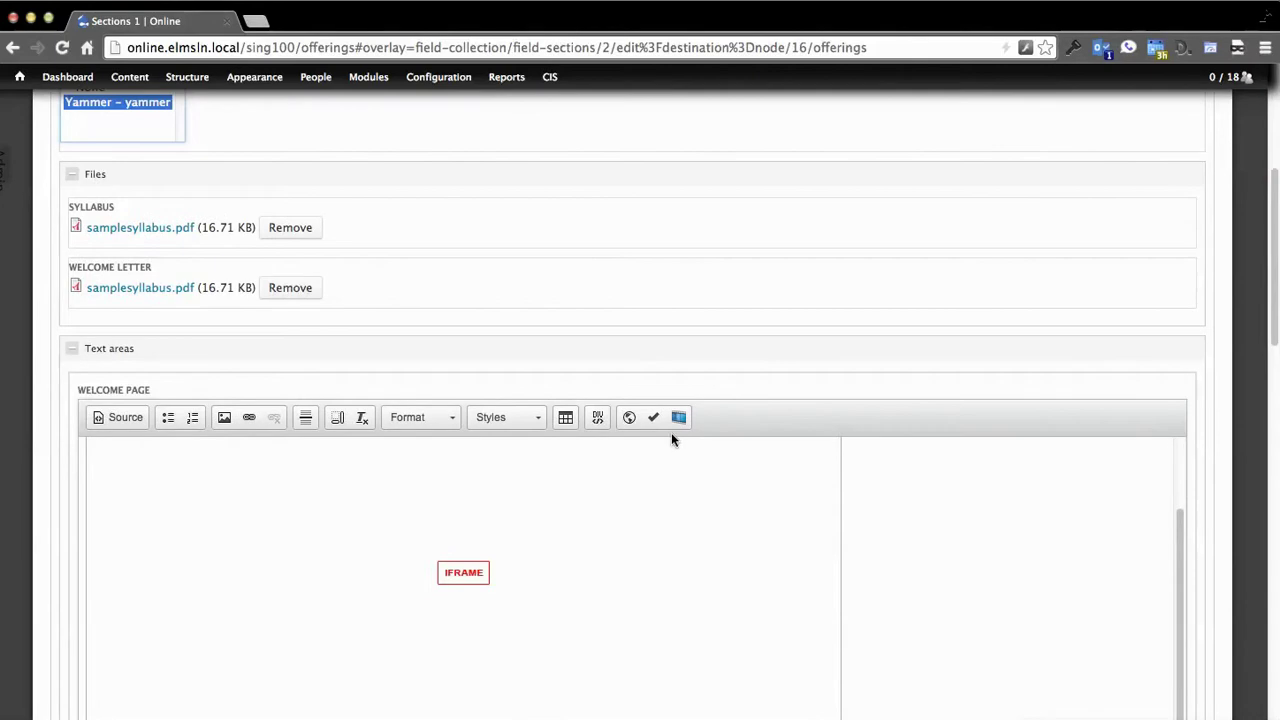
{"action": "scroll", "coordinate": [382, 577], "scroll_direction": "down", "scroll_amount": 1}
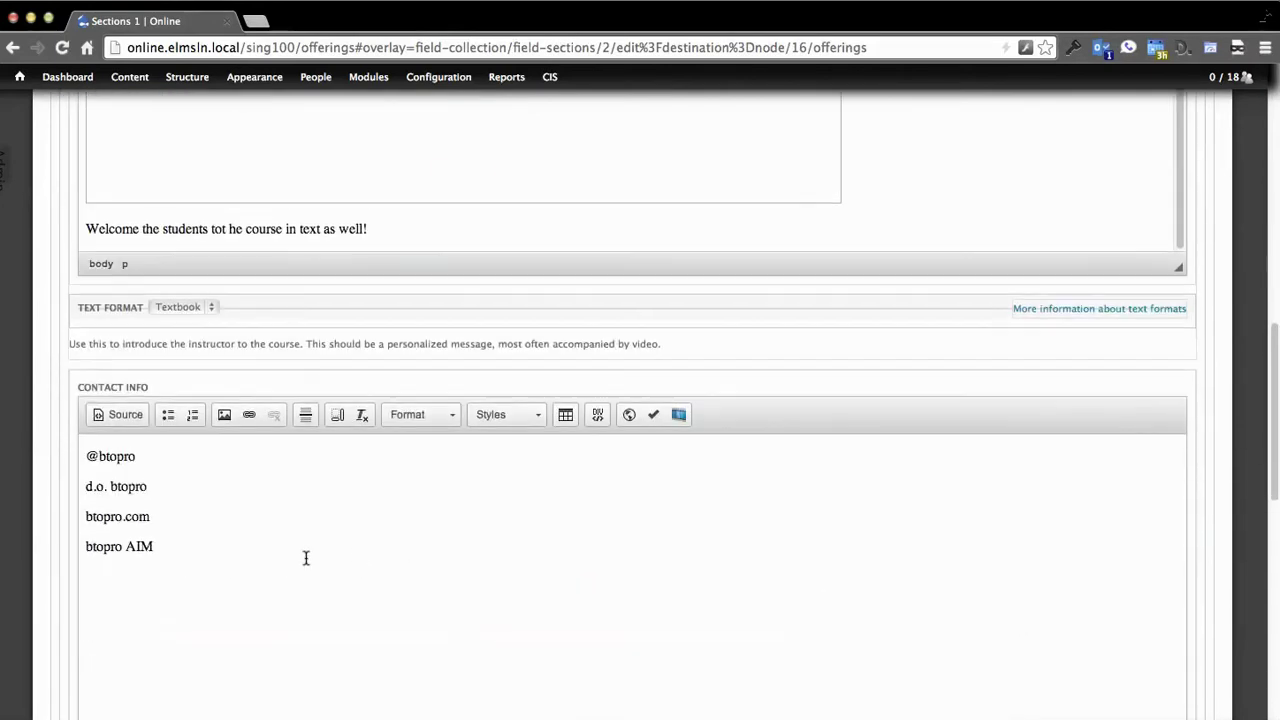
{"action": "left_click", "coordinate": [160, 514]}
{"action": "key", "text": "Right"}
{"action": "key", "text": "BackSpace"}
{"action": "left_click_drag", "start_coordinate": [218, 516], "coordinate": [68, 516]}
{"action": "key", "text": "BackSpace"}
{"action": "key", "text": "BackSpace"}
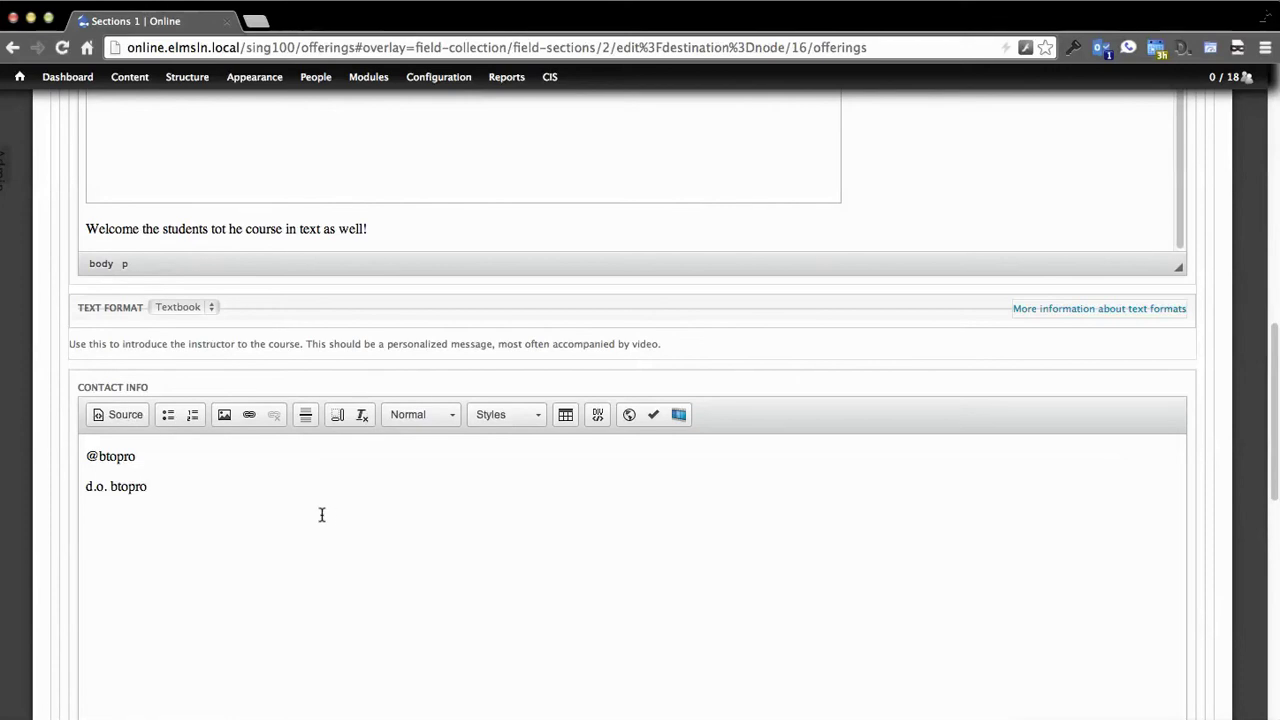
{"action": "key", "text": "BackSpace"}
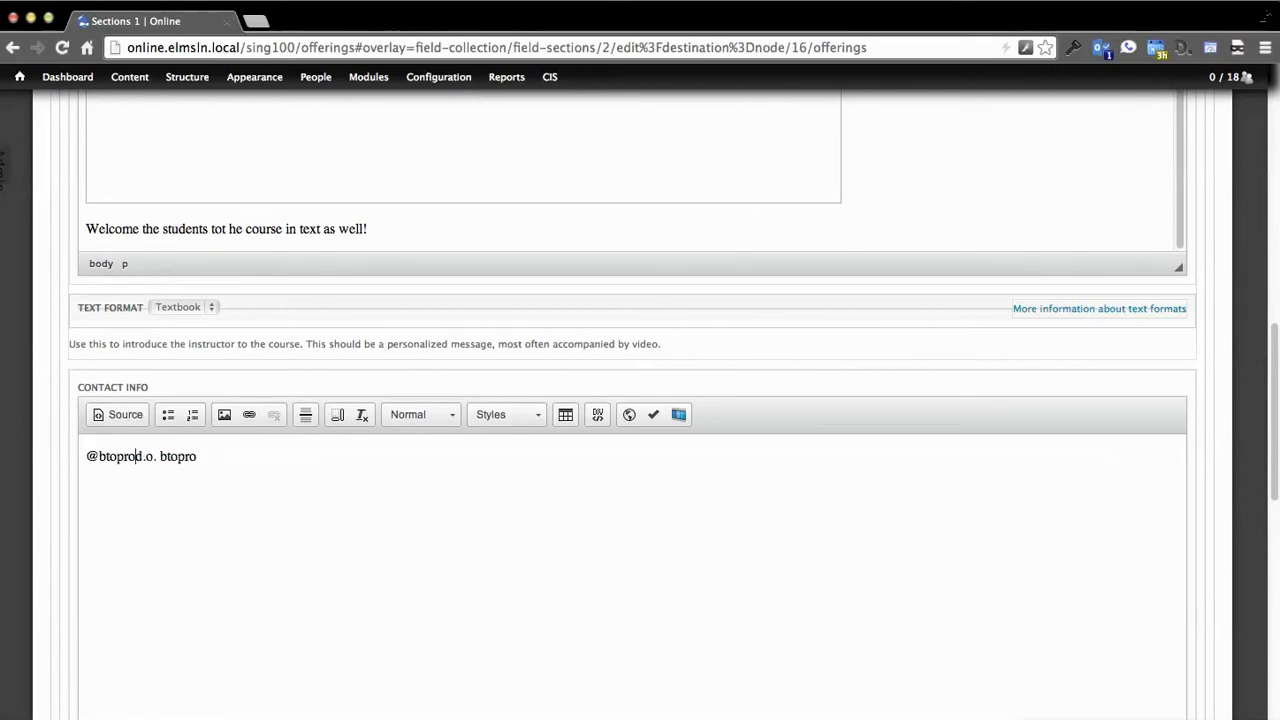
{"action": "key", "text": "shift+Return"}
{"action": "scroll", "coordinate": [267, 287], "scroll_direction": "down", "scroll_amount": 10}
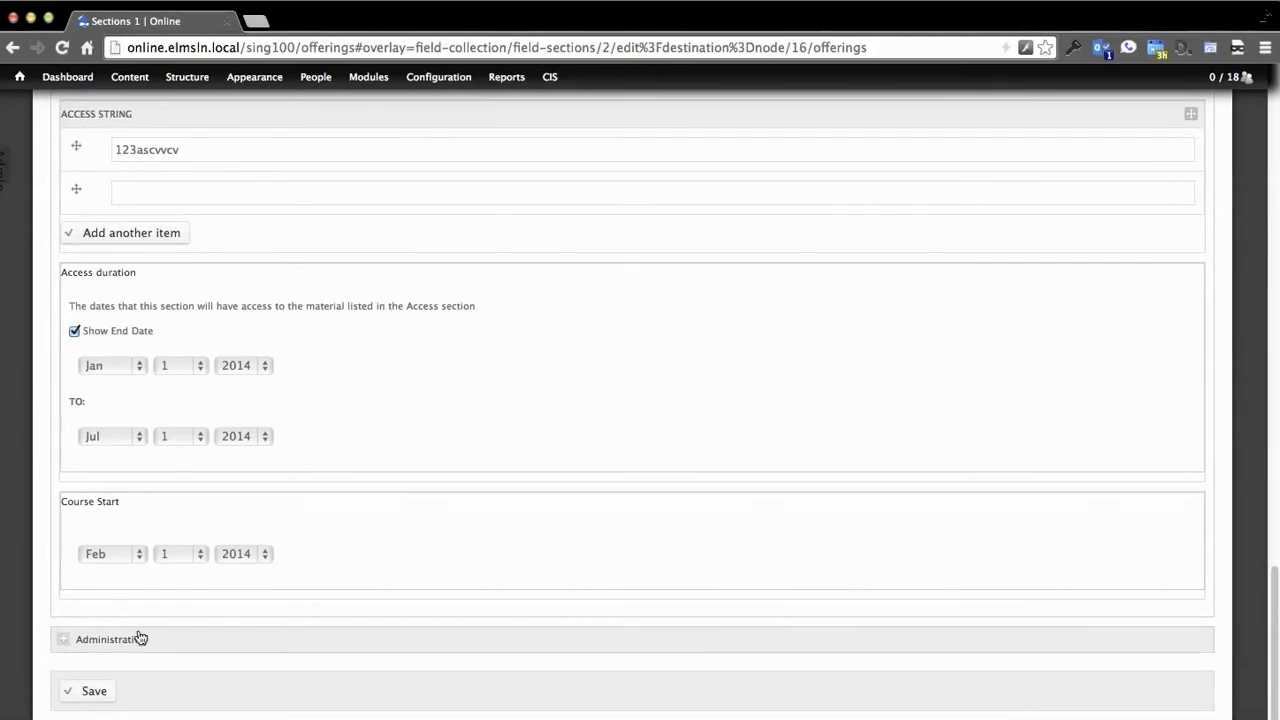
{"action": "left_click", "coordinate": [96, 690]}
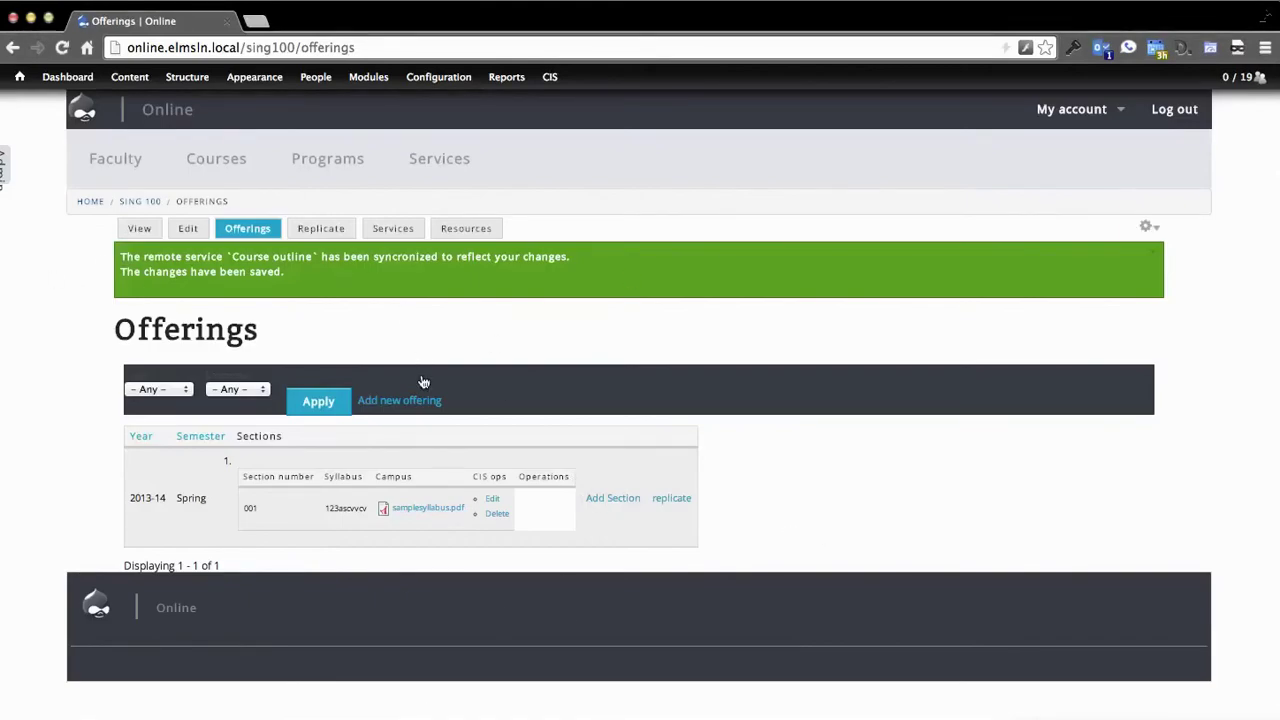
Step: Add the Collaborative studio, Interactive object repository and Media asset management services to Sing 100, saving each service instance
{"action": "left_click", "coordinate": [400, 228]}
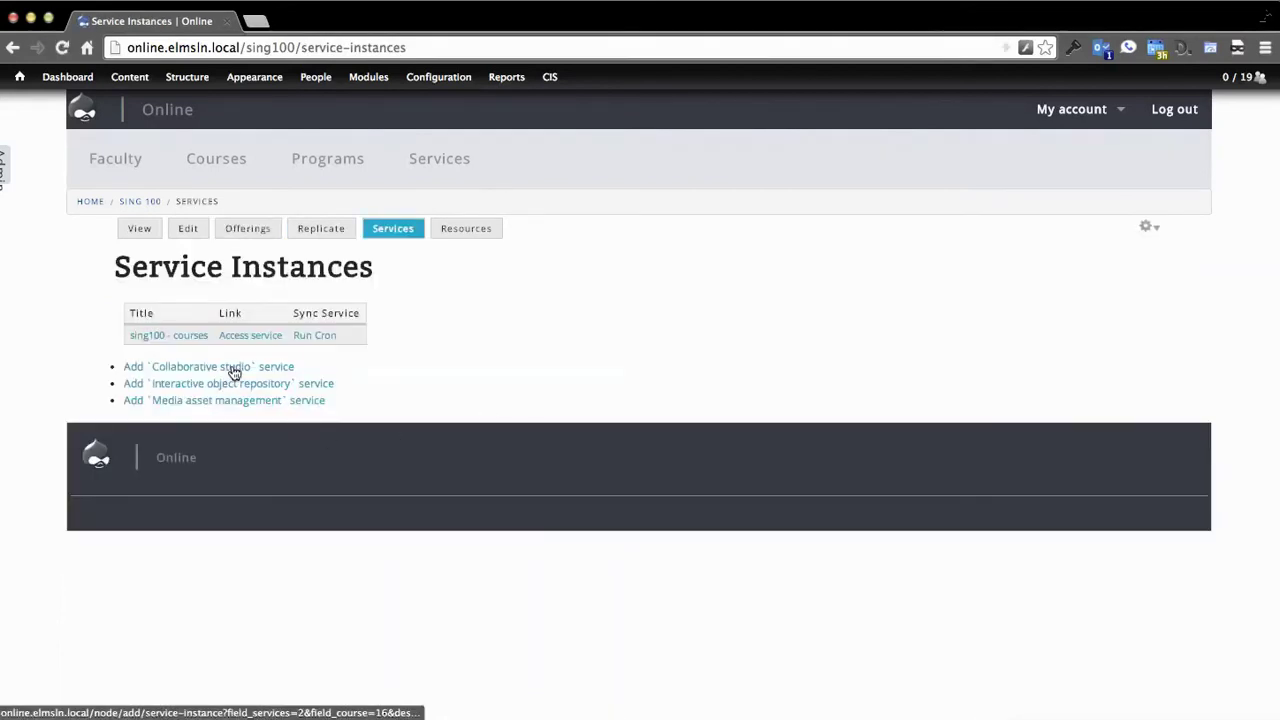
{"action": "left_click", "coordinate": [236, 367]}
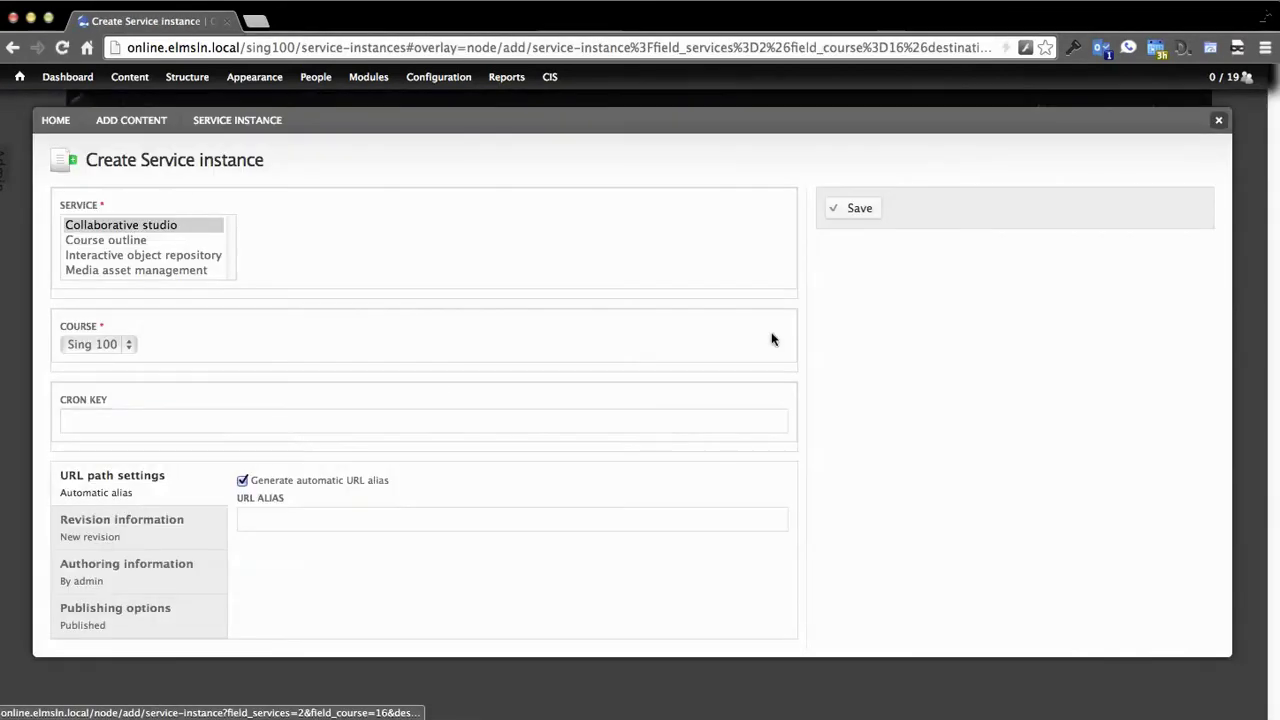
{"action": "left_click", "coordinate": [838, 209]}
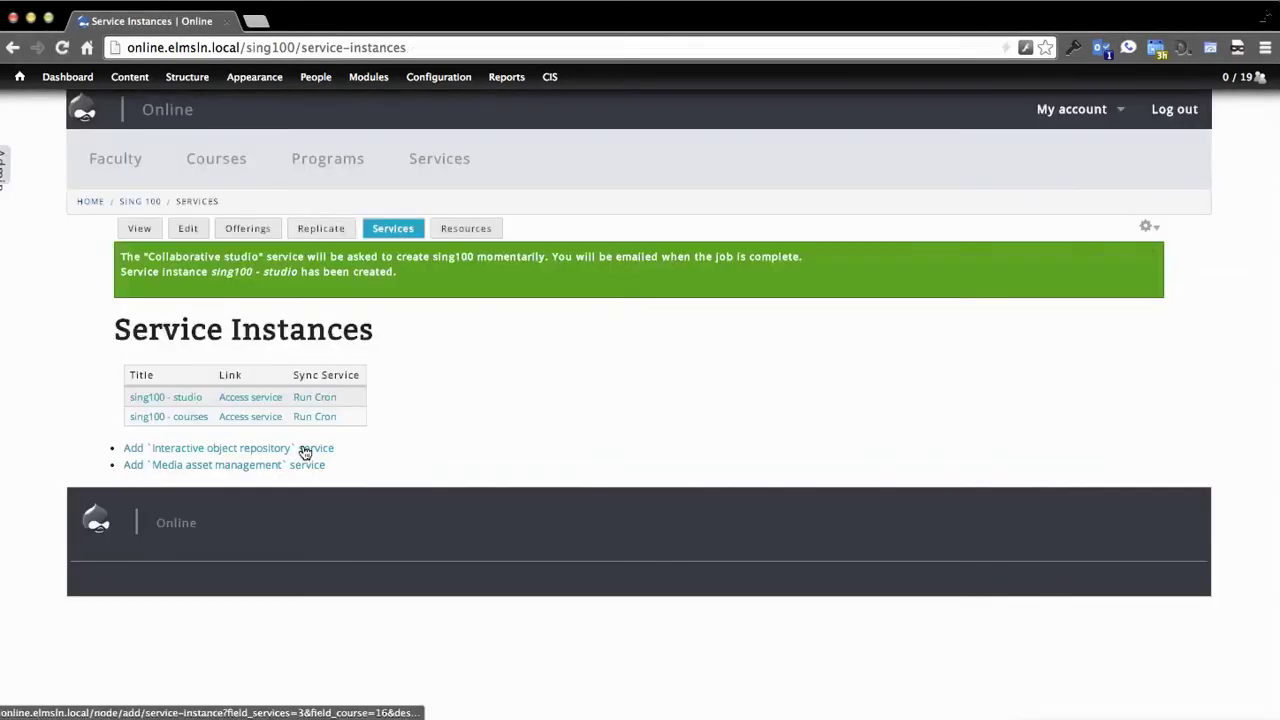
{"action": "left_click", "coordinate": [302, 448]}
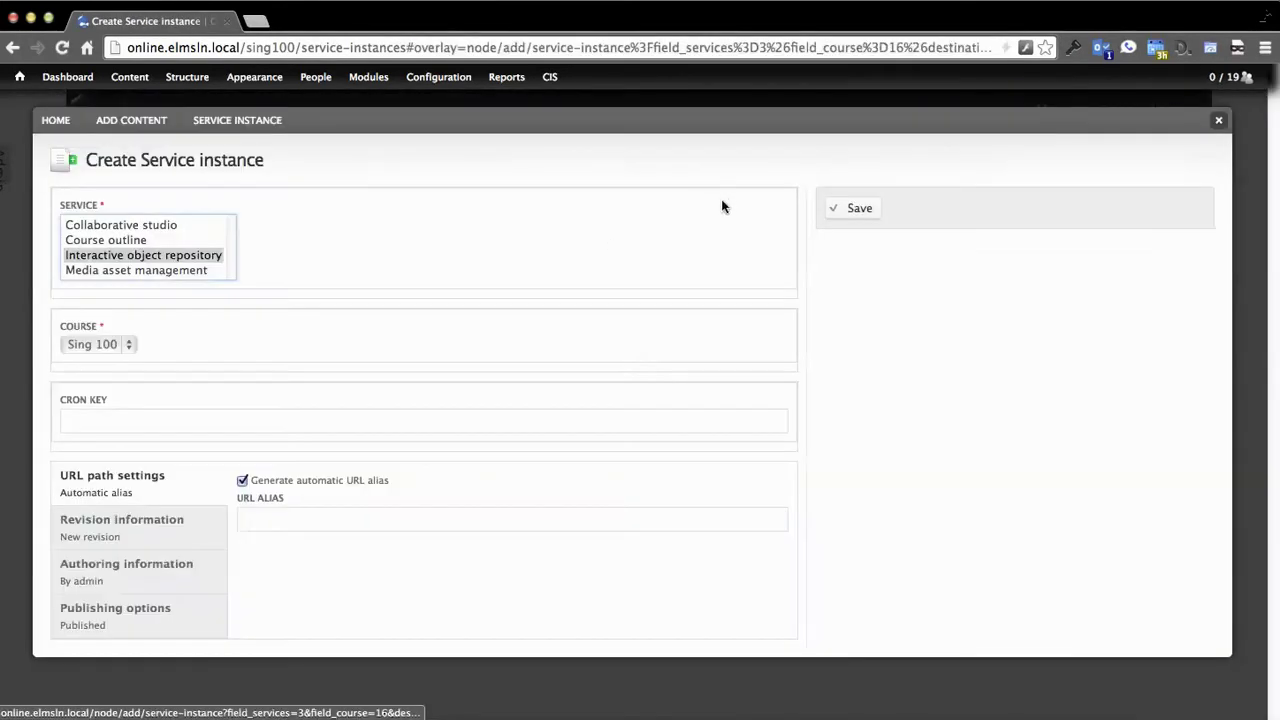
{"action": "left_click", "coordinate": [883, 208]}
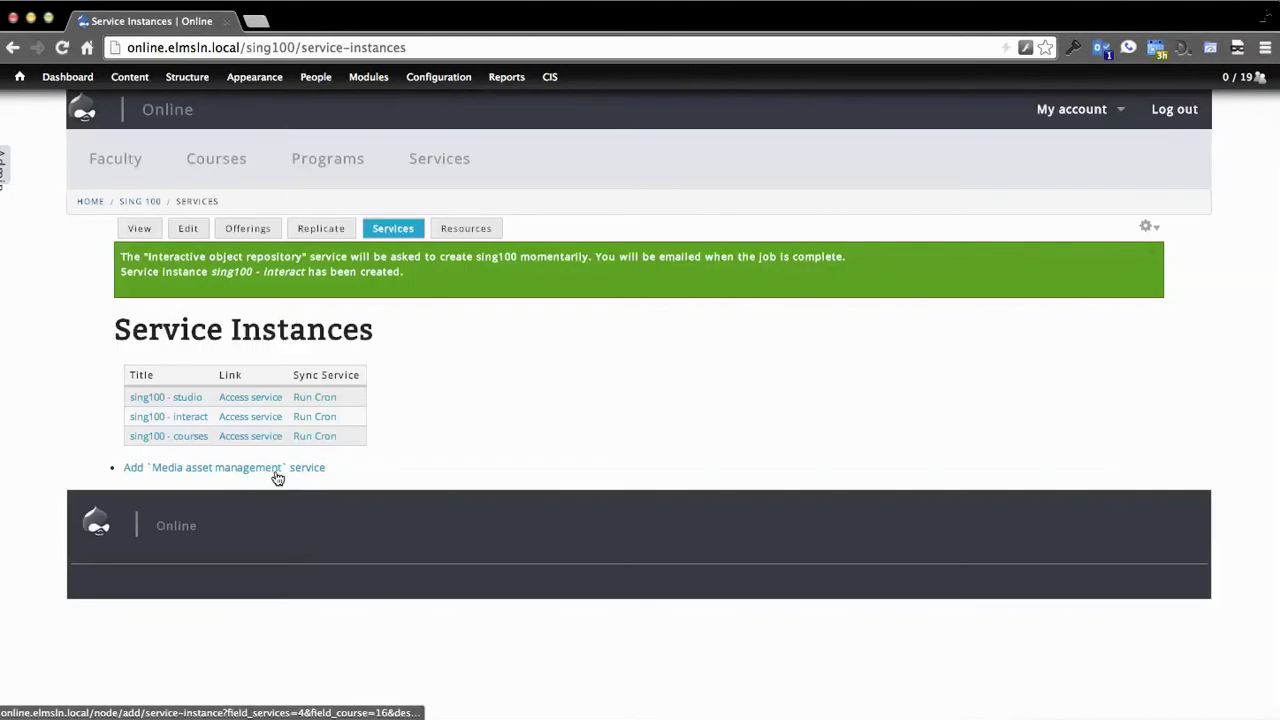
{"action": "left_click", "coordinate": [278, 468]}
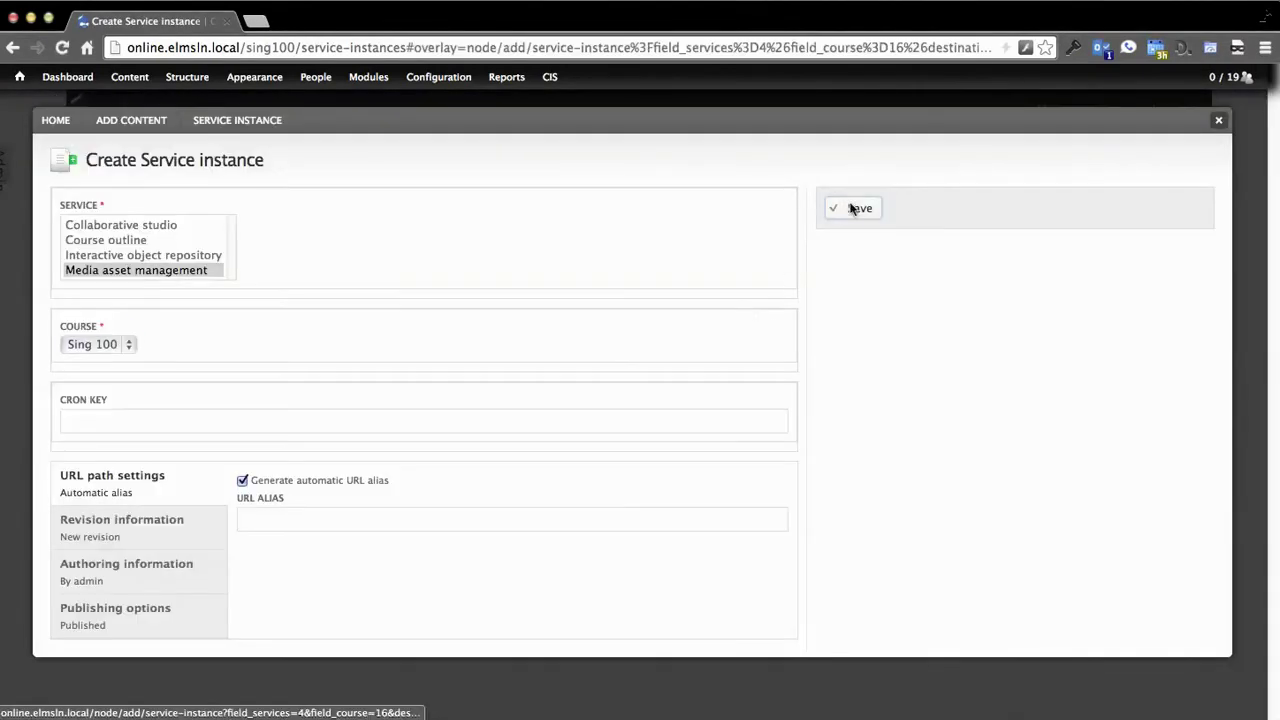
{"action": "left_click", "coordinate": [853, 209]}
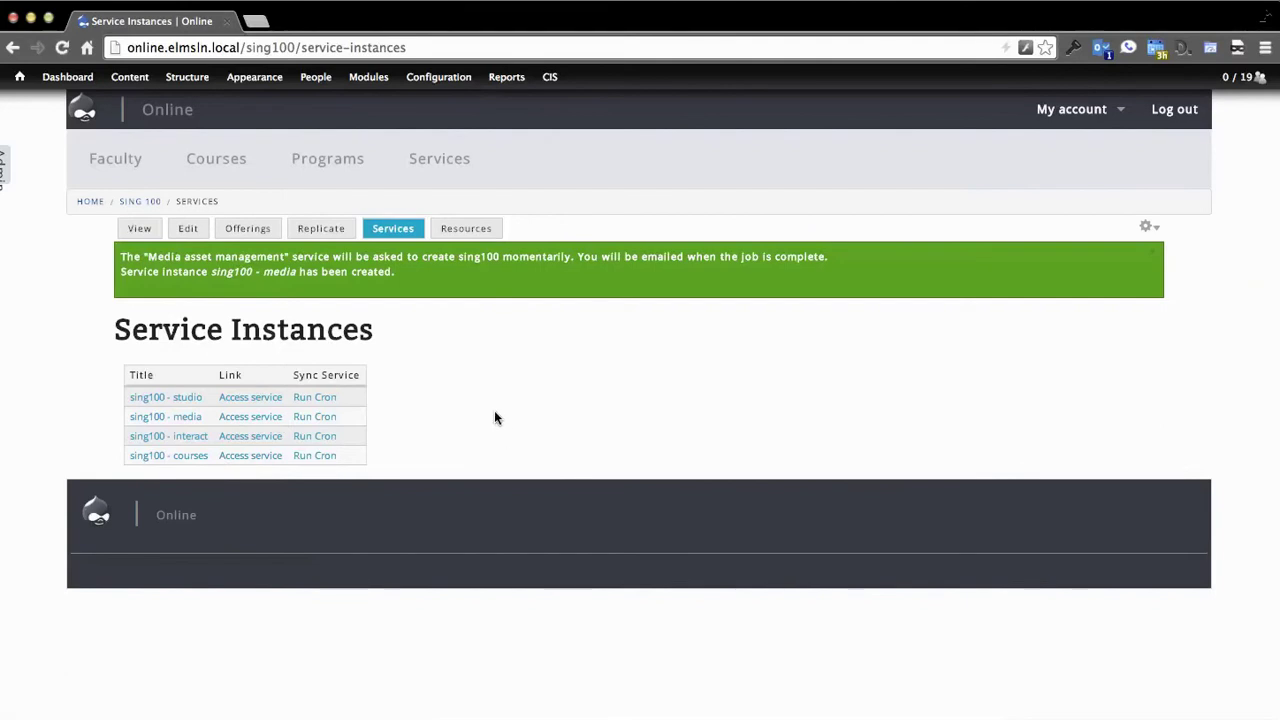
Step: Open the Sing 100 course site and examine its Help page's instructor contact and the Yammer entry on its Resources page
{"action": "left_click", "coordinate": [233, 460]}
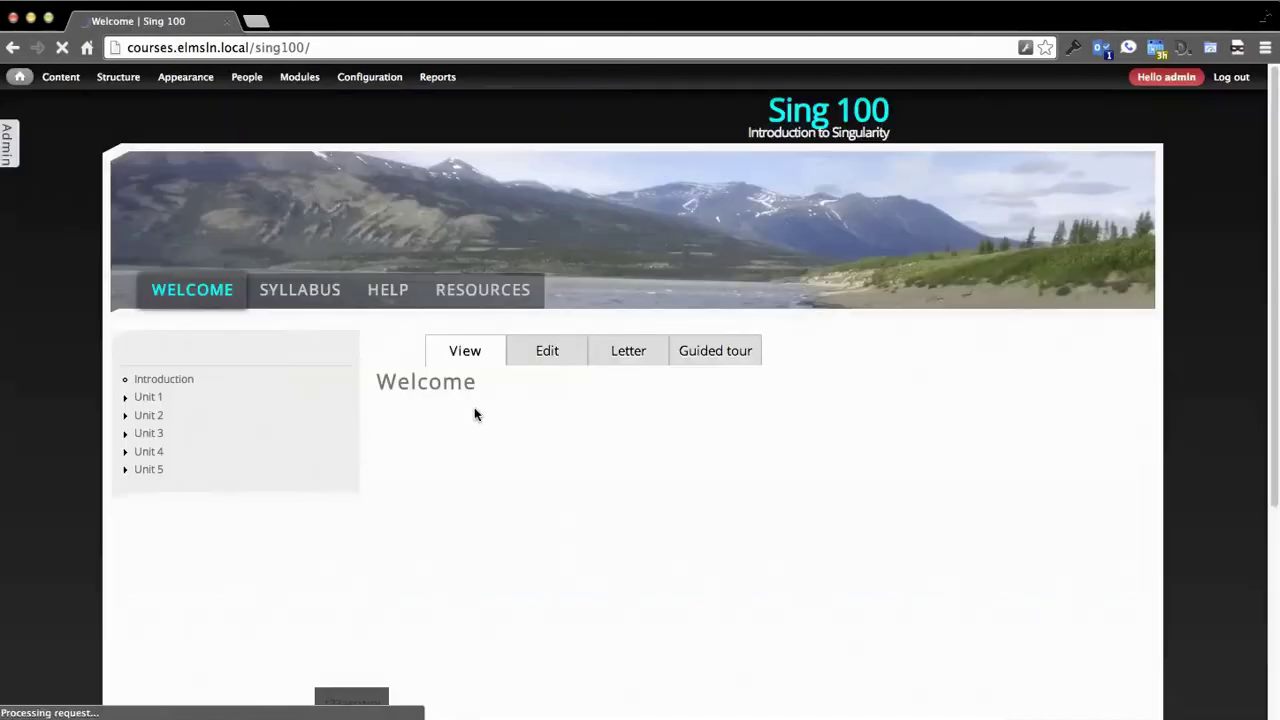
{"action": "left_click", "coordinate": [381, 305]}
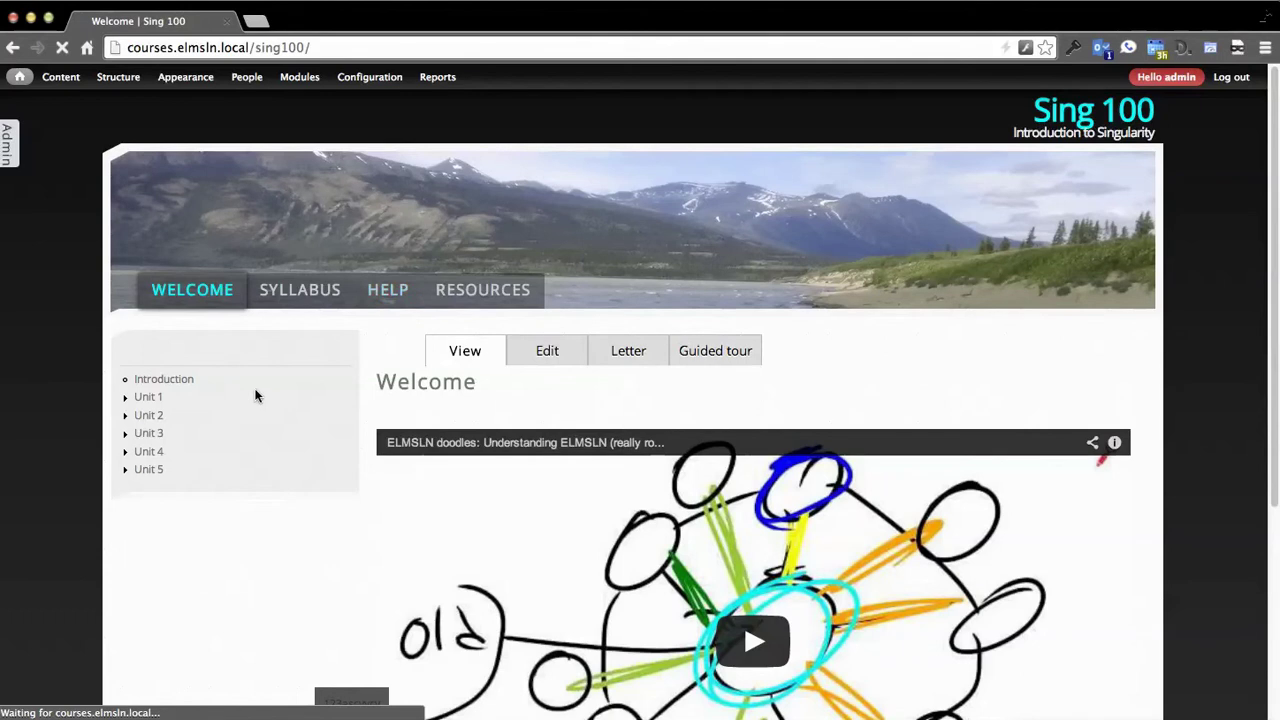
{"action": "scroll", "coordinate": [332, 424], "scroll_direction": "down", "scroll_amount": 3}
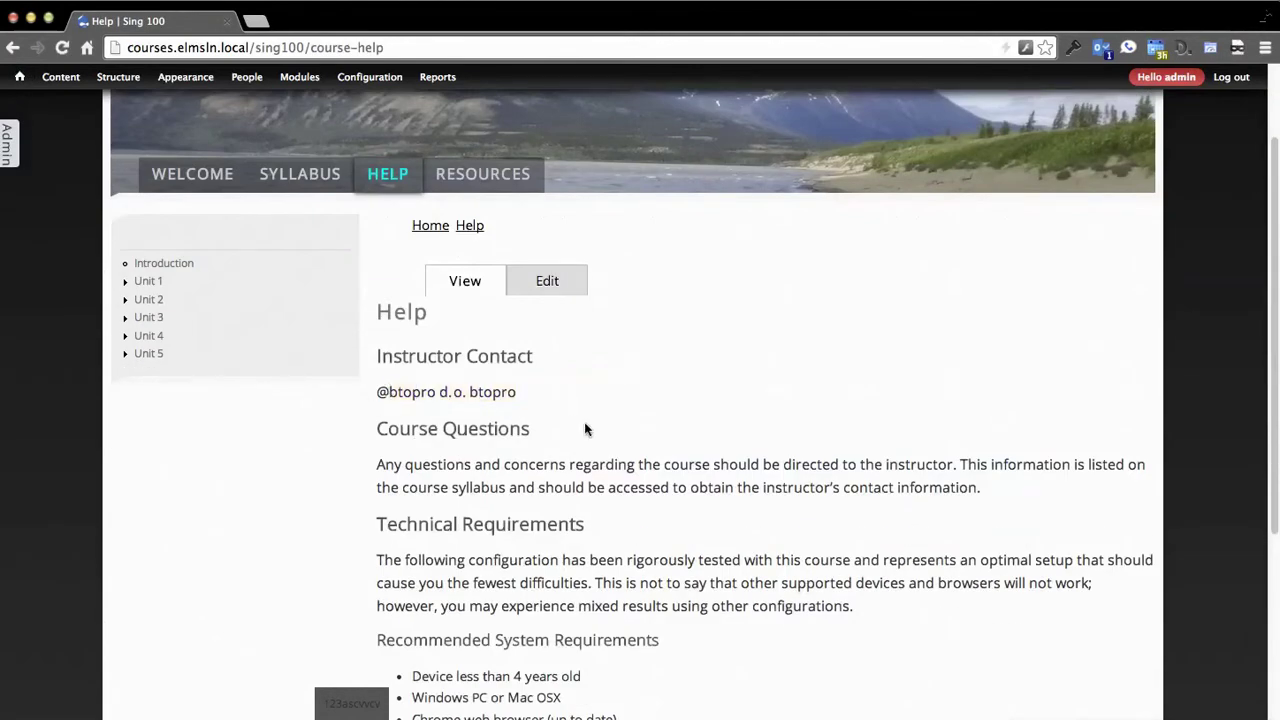
{"action": "left_click", "coordinate": [462, 184]}
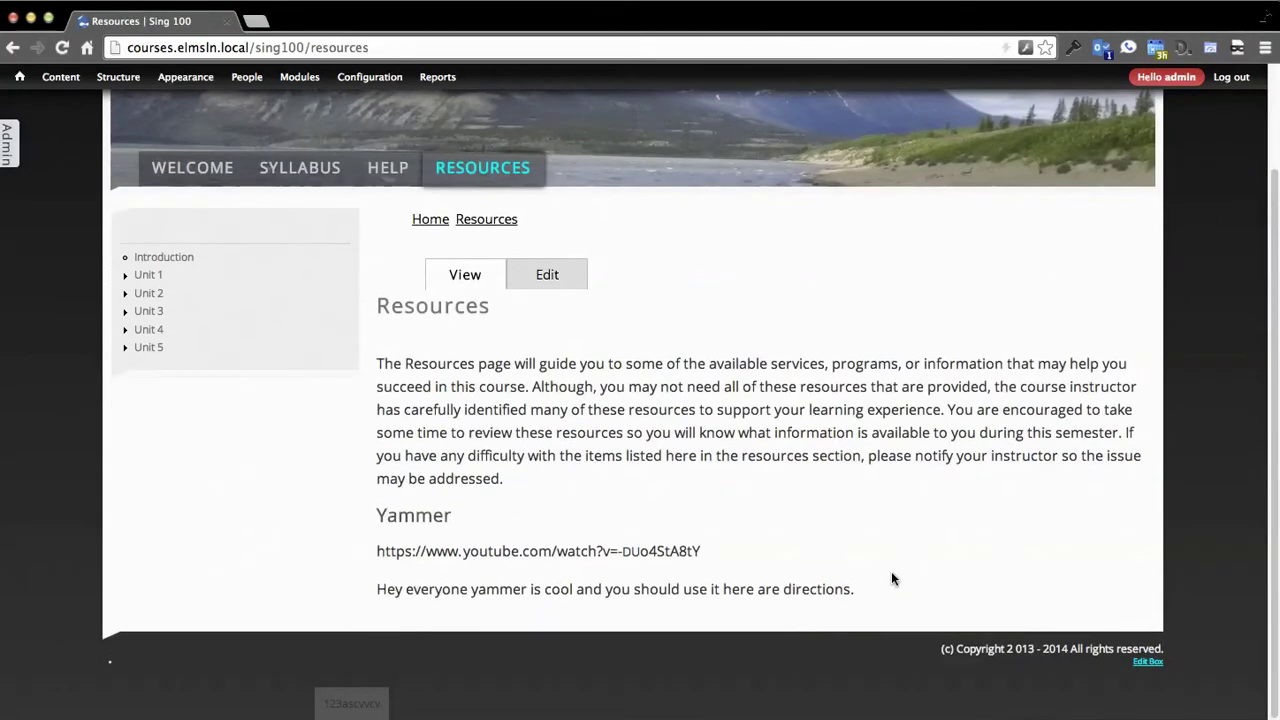
{"action": "left_click_drag", "start_coordinate": [531, 486], "coordinate": [484, 362]}
{"action": "left_click", "coordinate": [484, 362]}
{"action": "left_click_drag", "start_coordinate": [867, 585], "coordinate": [396, 522]}
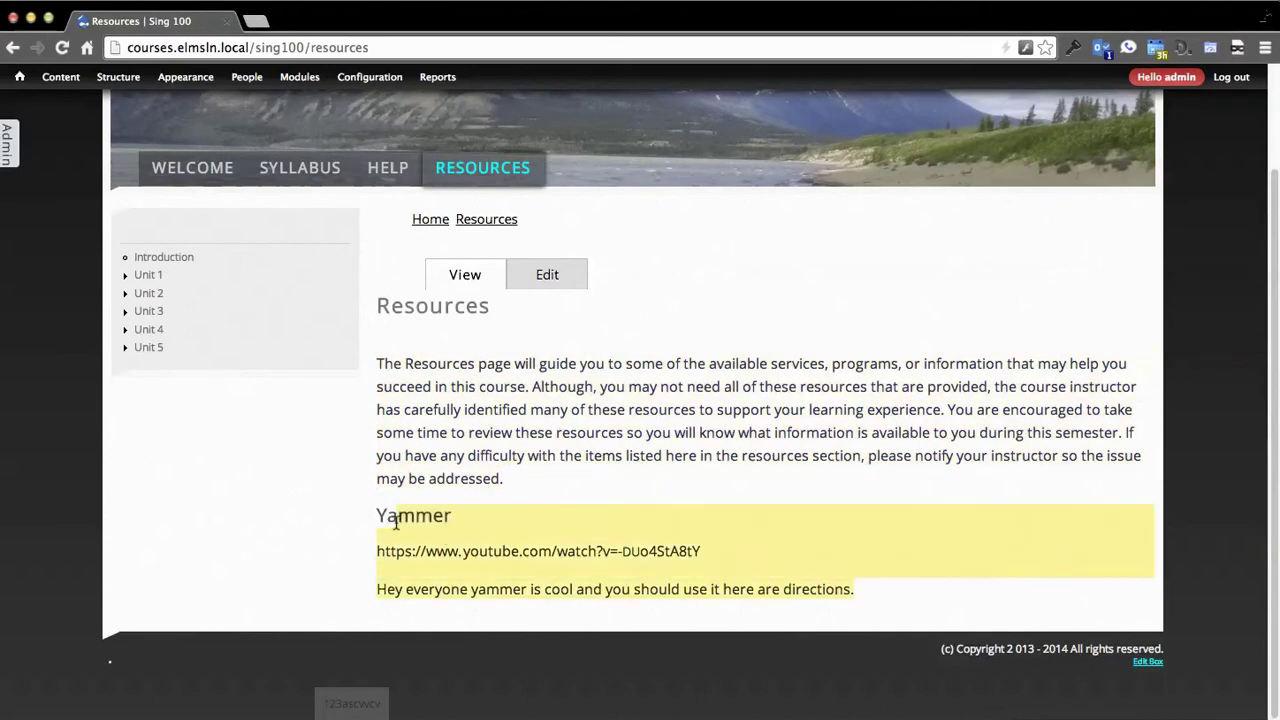
{"action": "left_click", "coordinate": [387, 520]}
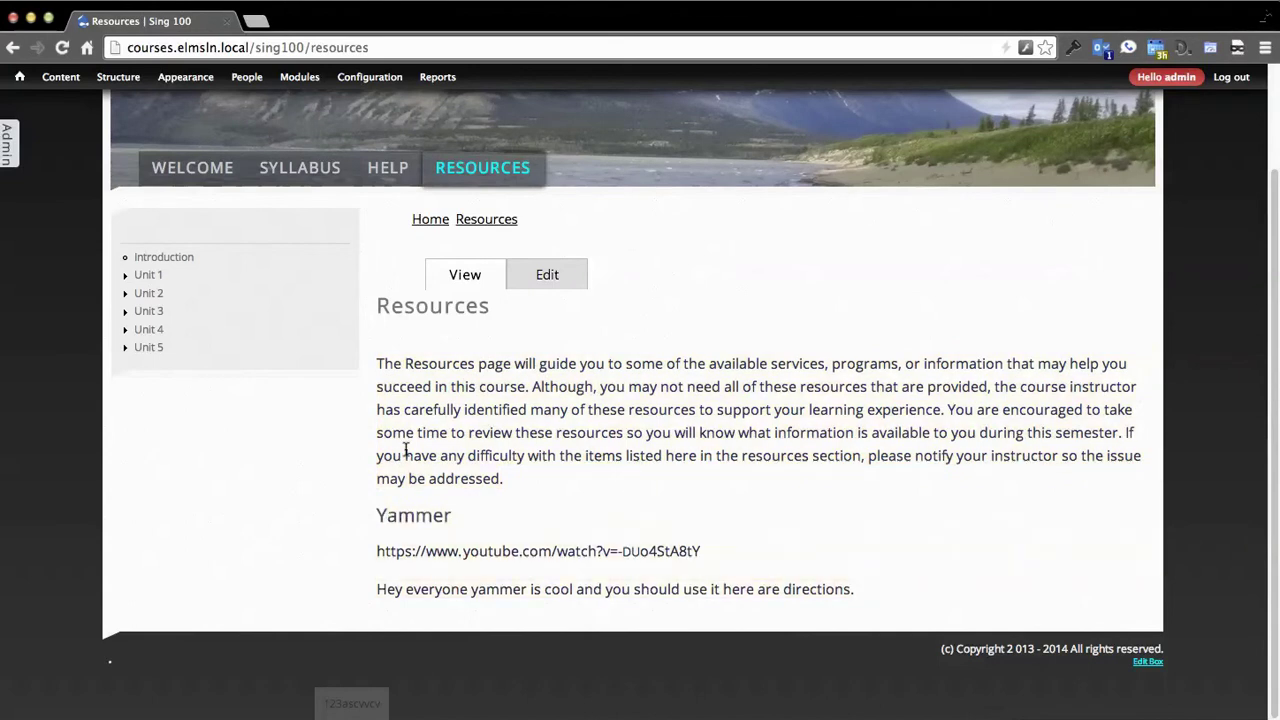
{"action": "scroll", "coordinate": [600, 460], "scroll_direction": "up", "scroll_amount": 2}
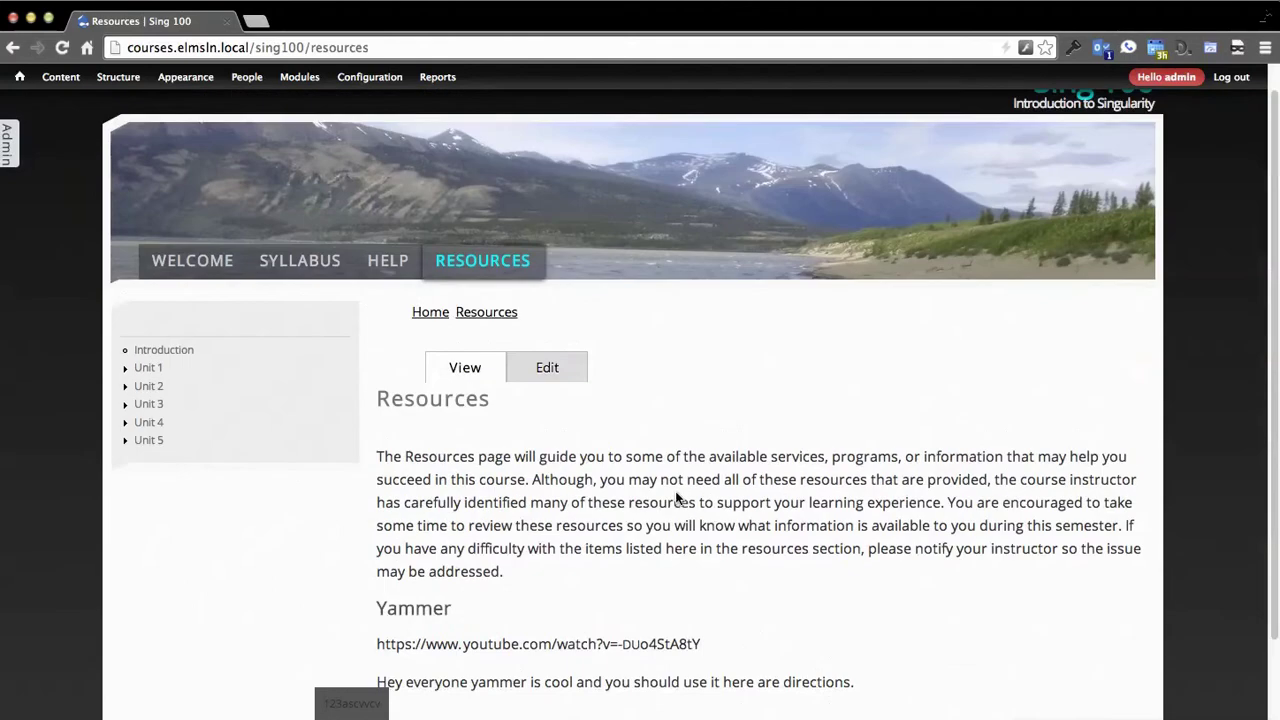
Step: Open the course site's CIS section list and view the settings of the active section 123ascvvcv, leaving them unedited
{"action": "left_click", "coordinate": [10, 140]}
{"action": "left_click", "coordinate": [55, 268]}
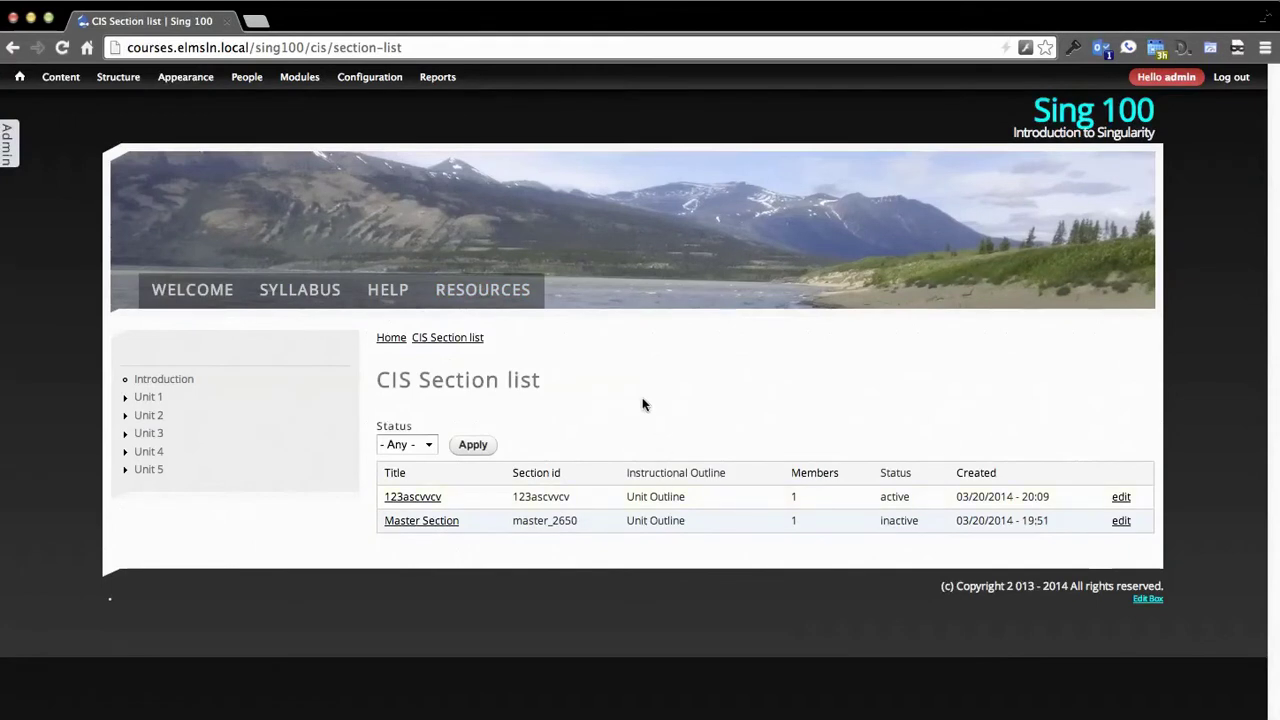
{"action": "left_click", "coordinate": [1122, 500]}
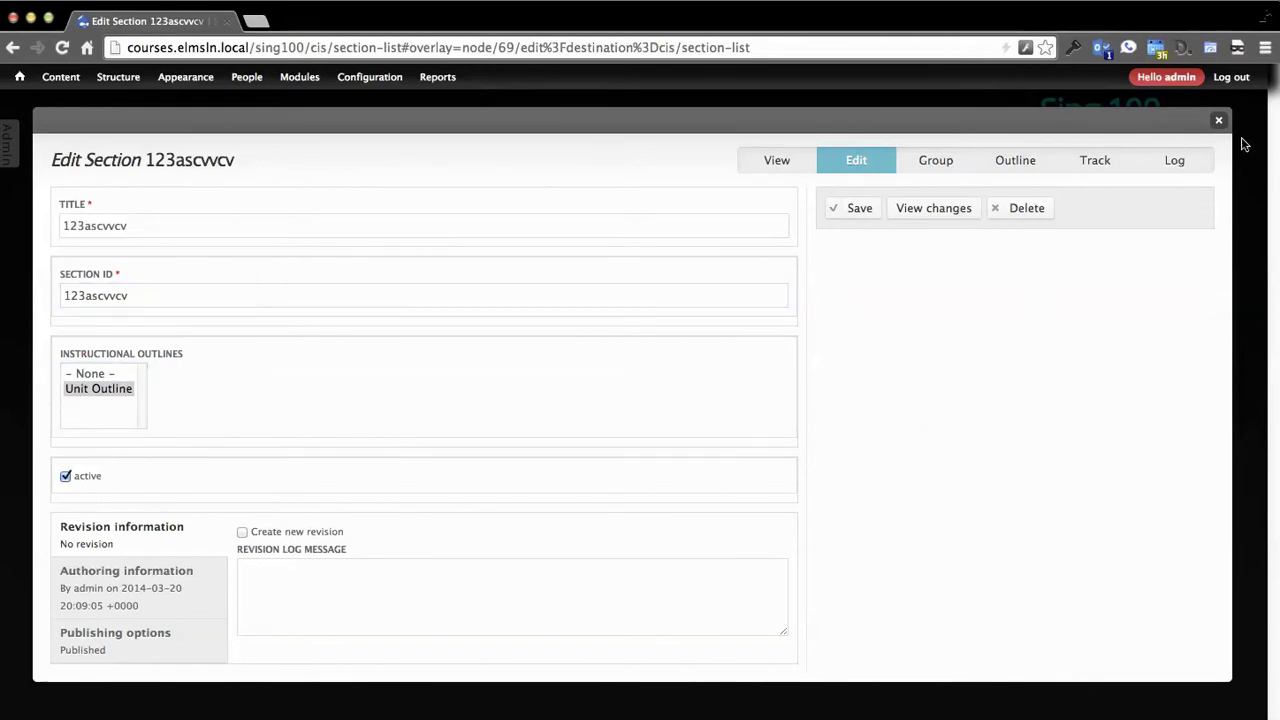
{"action": "left_click", "coordinate": [1218, 120]}
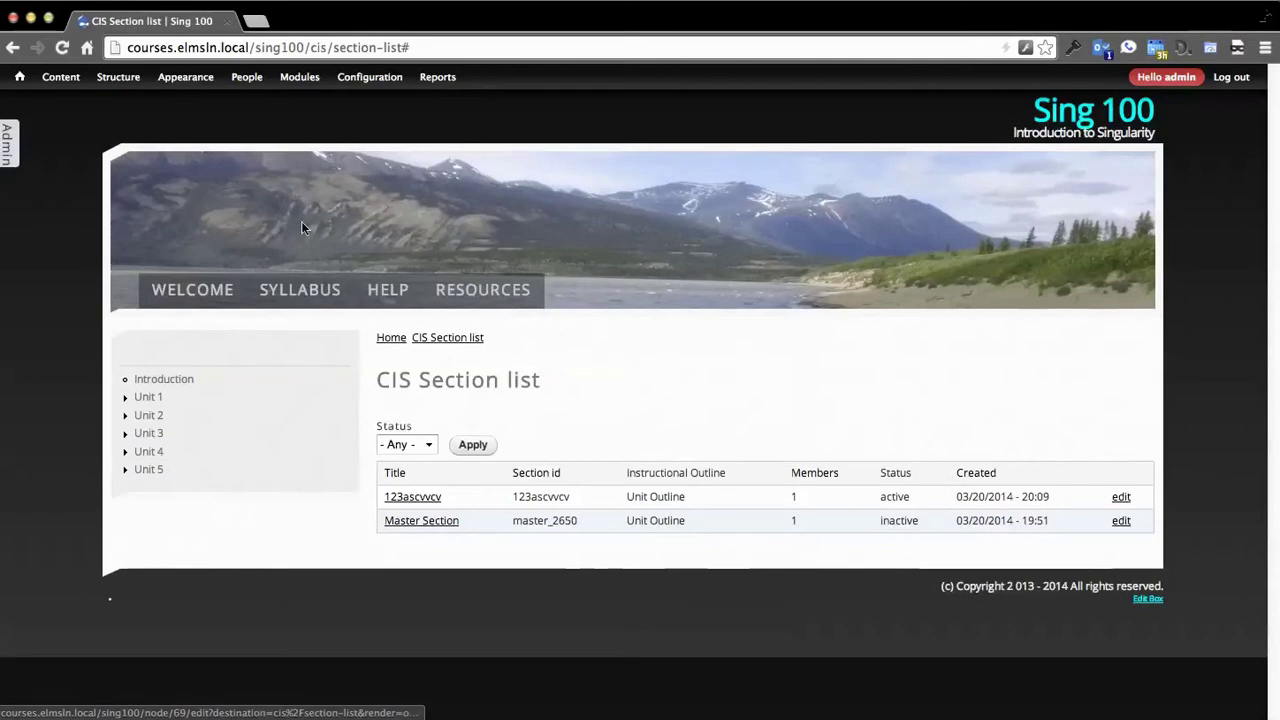
Step: Open the Unit Outline book from the course's instructional outlines and start editing its top page
{"action": "left_click", "coordinate": [10, 142]}
{"action": "left_click", "coordinate": [81, 136]}
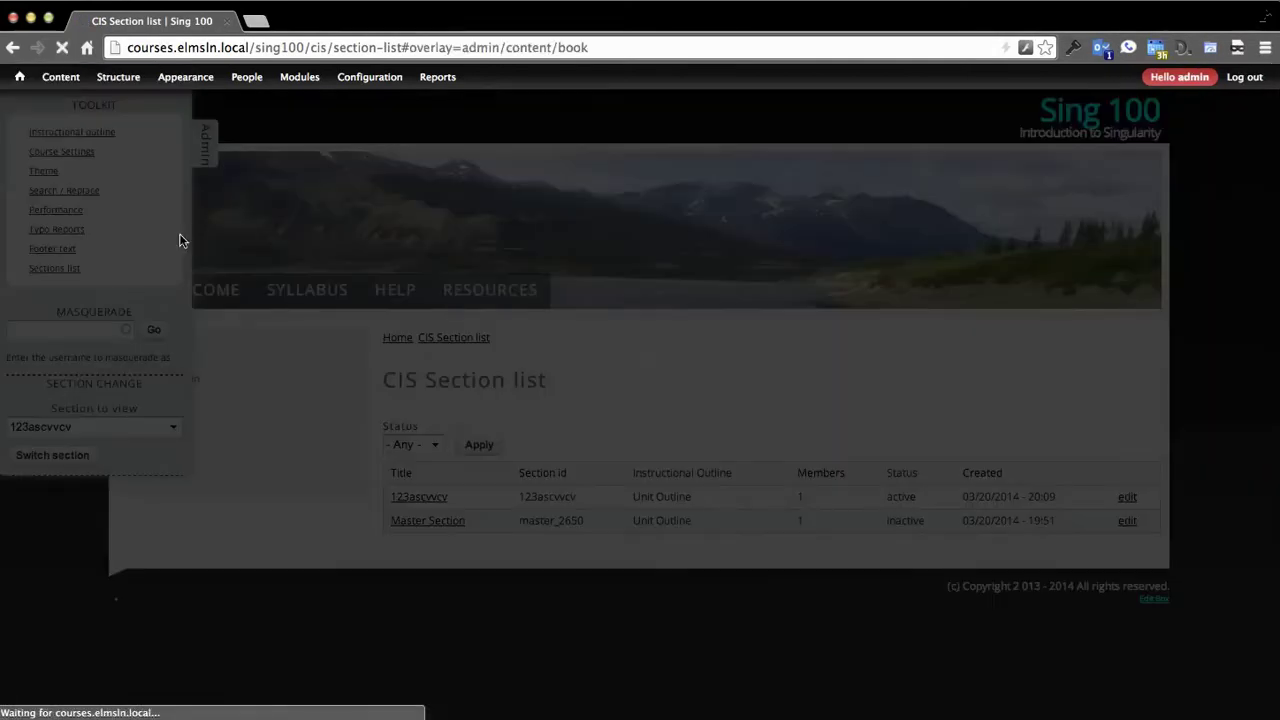
{"action": "left_click", "coordinate": [100, 363]}
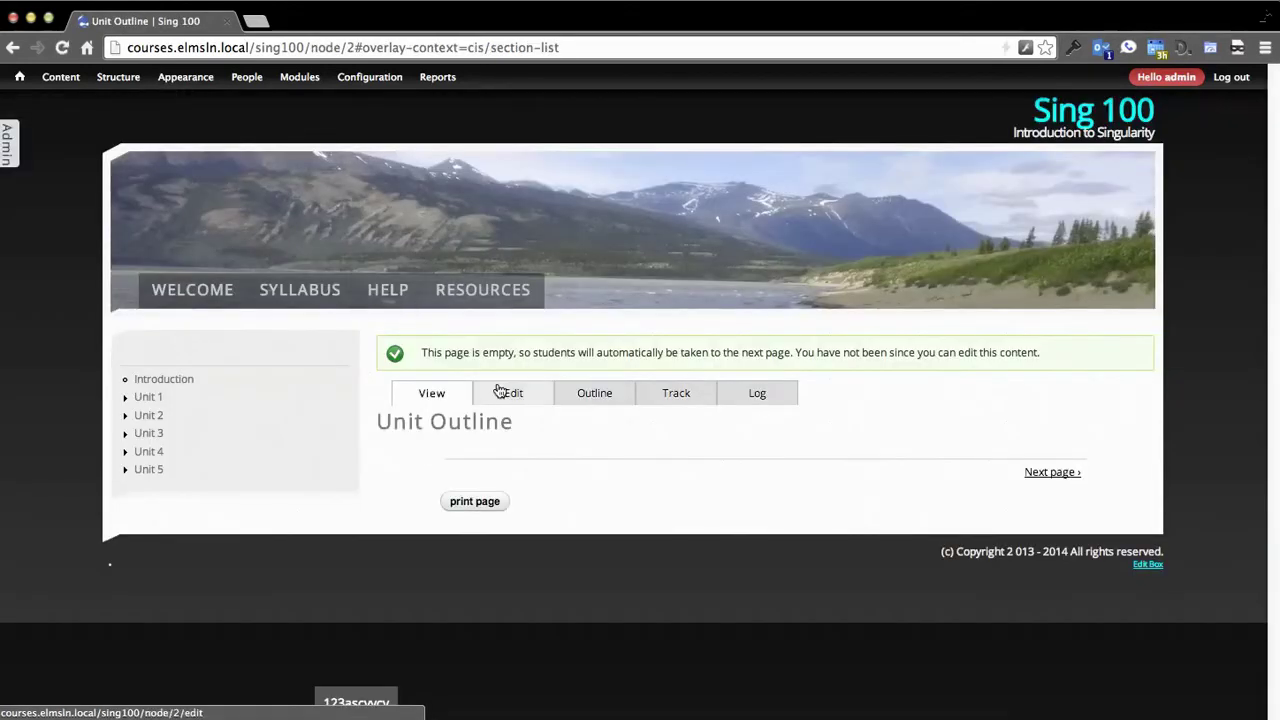
{"action": "left_click", "coordinate": [512, 394]}
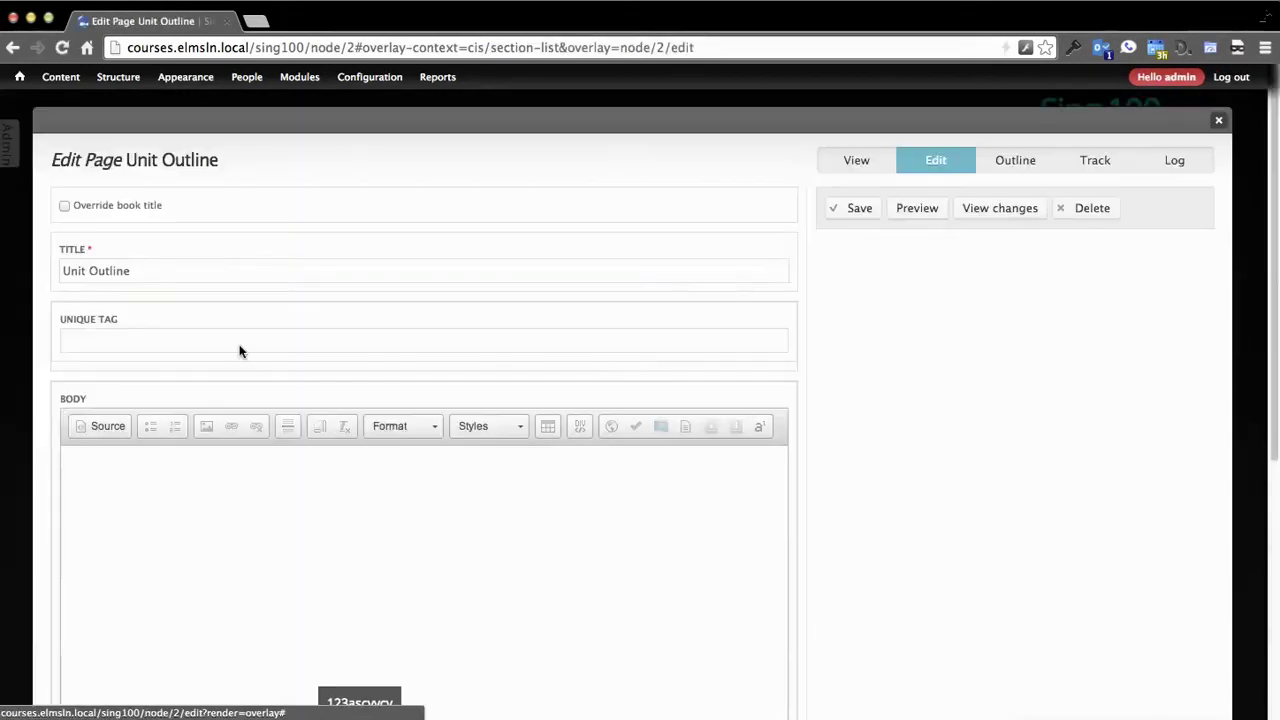
Step: Retitle the Unit Outline page with the instructor's first name followed by "2014 offering" and save the page
{"action": "triple_click", "coordinate": [194, 271]}
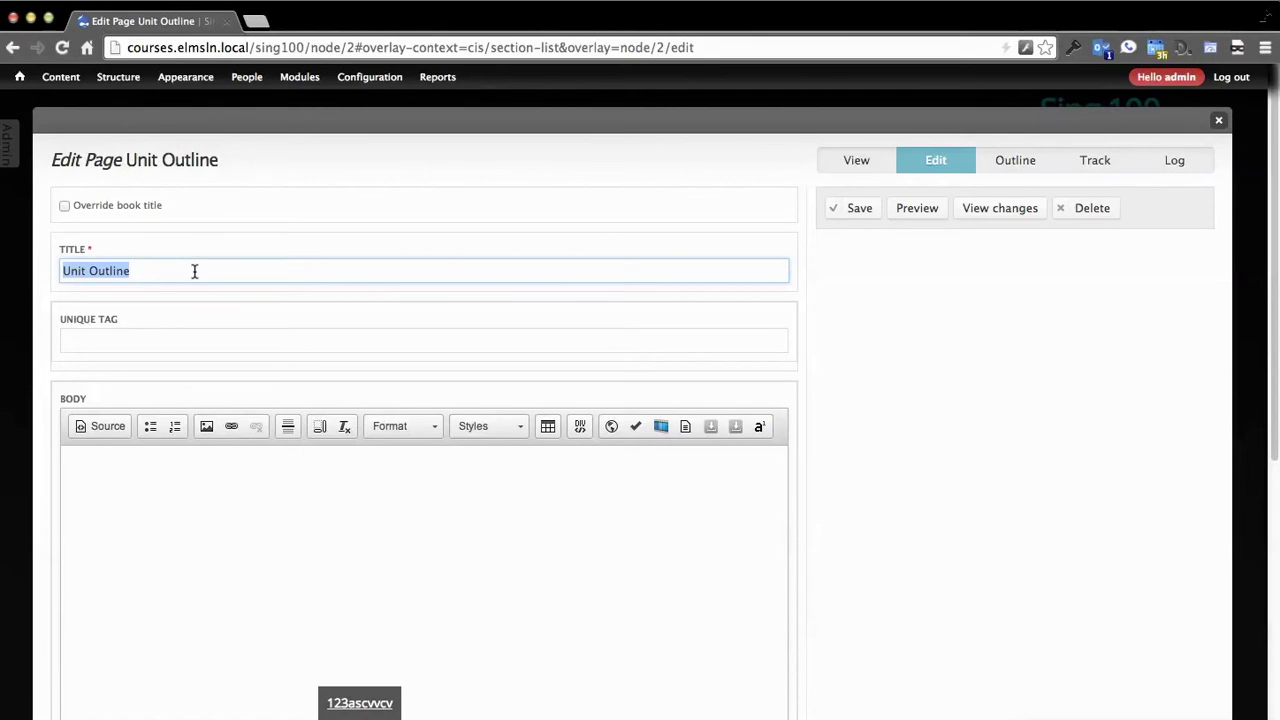
{"action": "type", "text": "Fall offering"}
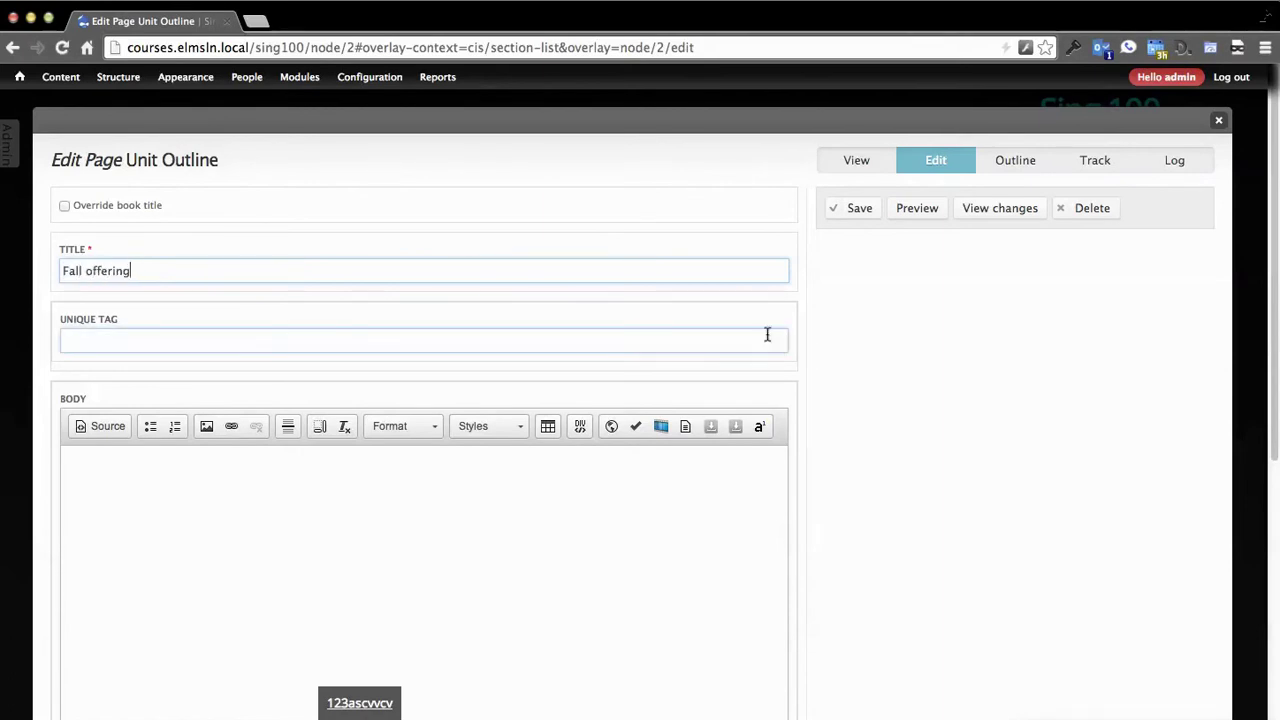
{"action": "key", "text": "super+a"}
{"action": "type", "text": "Jean's offering"}
{"action": "key", "text": "super+a"}
{"action": "type", "text": "H"}
{"action": "key", "text": "super+a"}
{"action": "type", "text": "N"}
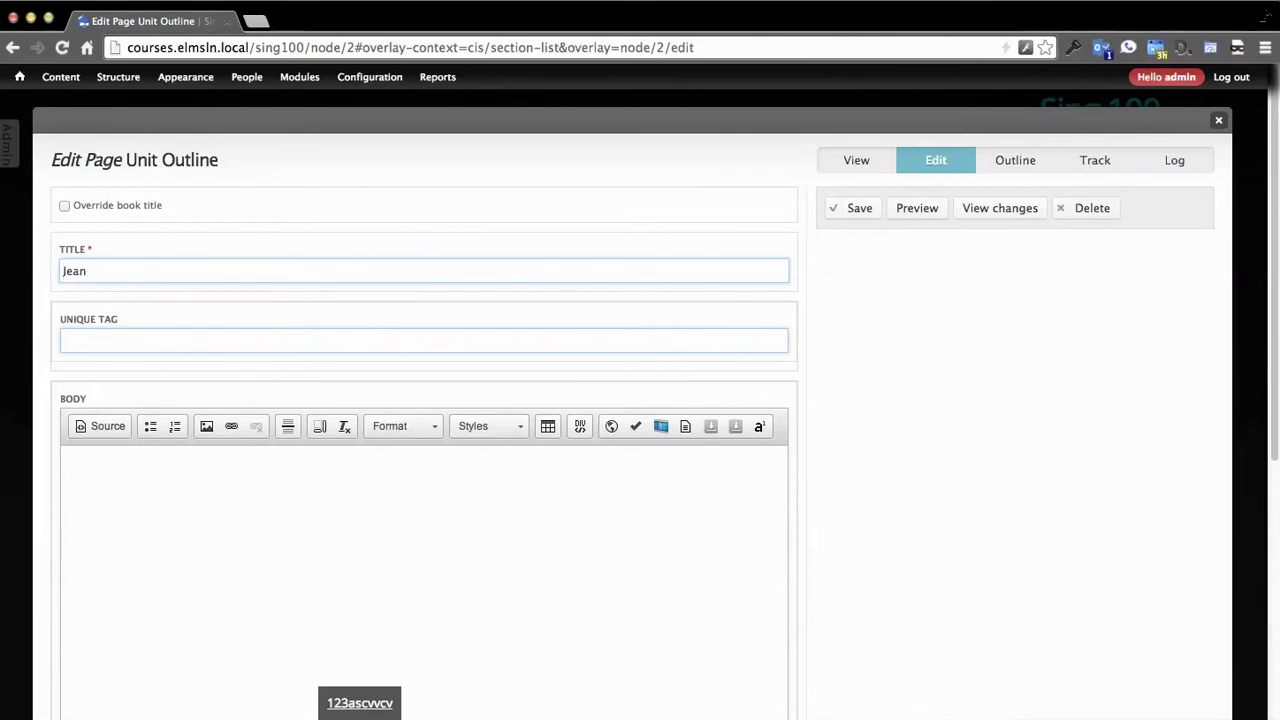
{"action": "type", "text": "2014 offering"}
{"action": "left_click", "coordinate": [855, 208]}
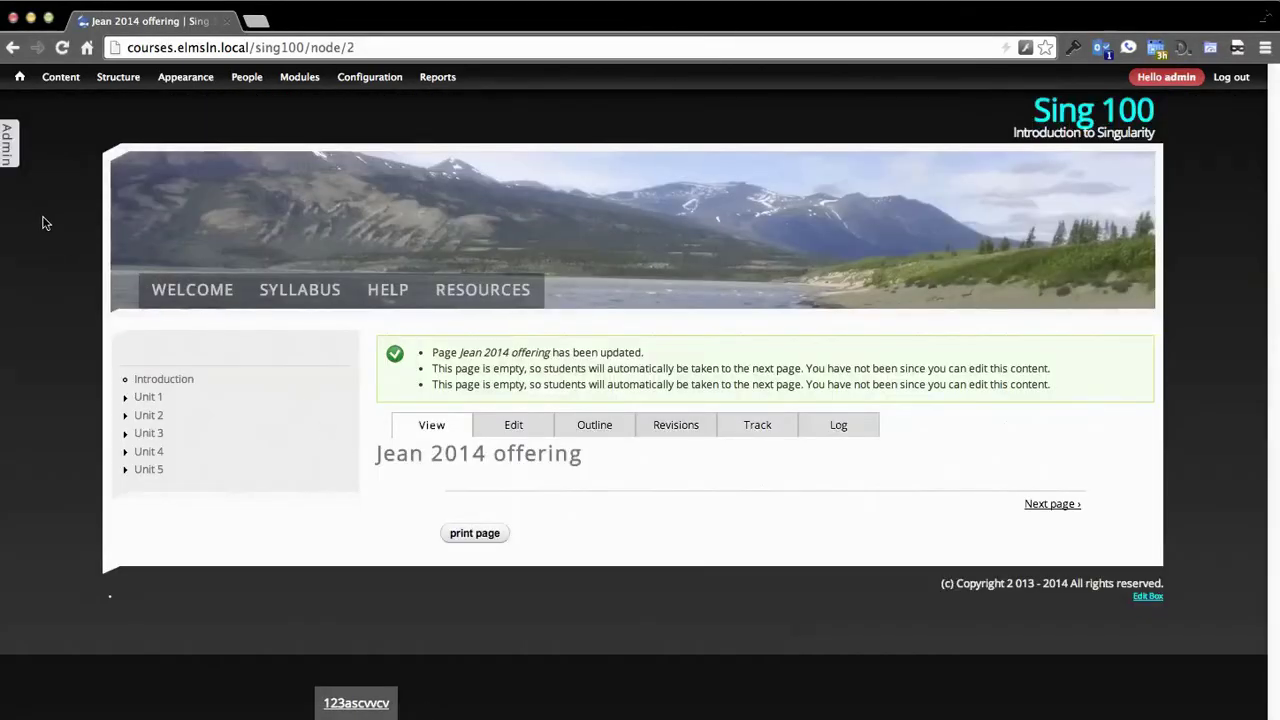
Step: Copy the renamed 2014 offering book from the instructional outlines as a new book titled "Experimental FA 2015"
{"action": "left_click", "coordinate": [10, 145]}
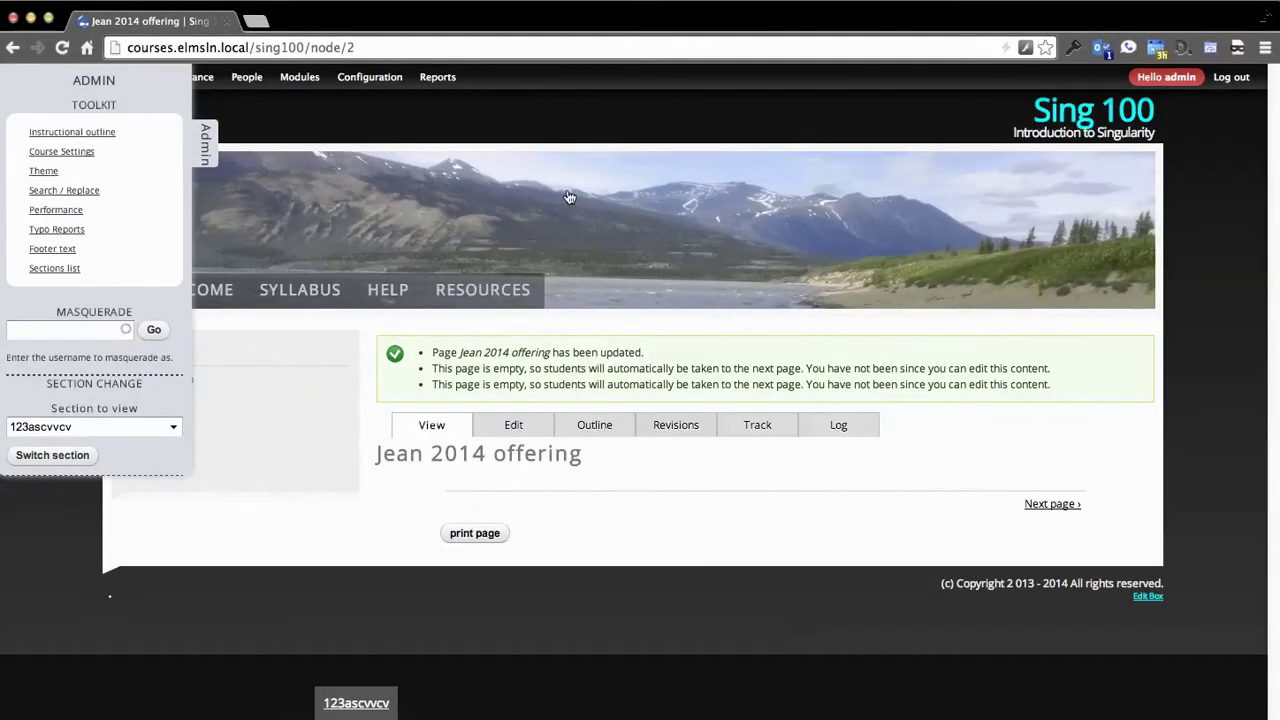
{"action": "mouse_move", "coordinate": [433, 384]}
{"action": "left_mouse_down"}
{"action": "mouse_move", "coordinate": [1046, 389]}
{"action": "mouse_move", "coordinate": [457, 383]}
{"action": "left_mouse_up"}
{"action": "left_click", "coordinate": [440, 384]}
{"action": "left_click", "coordinate": [86, 131]}
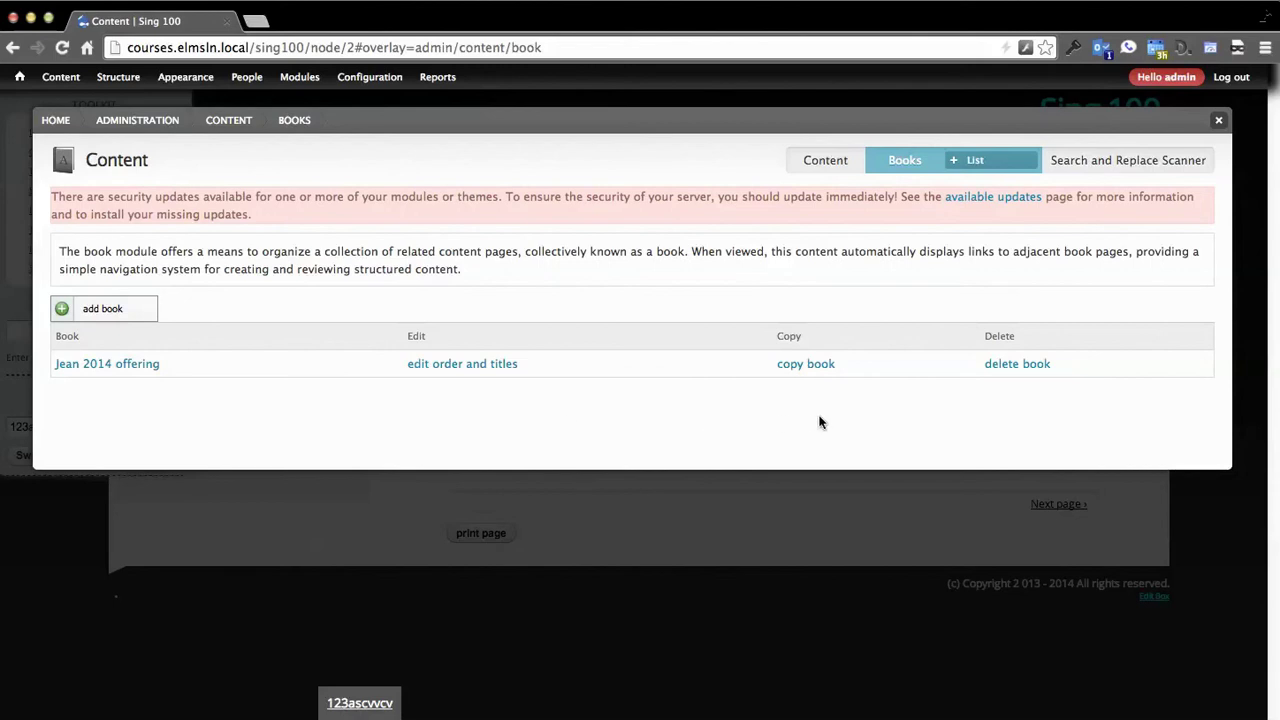
{"action": "left_click", "coordinate": [805, 366]}
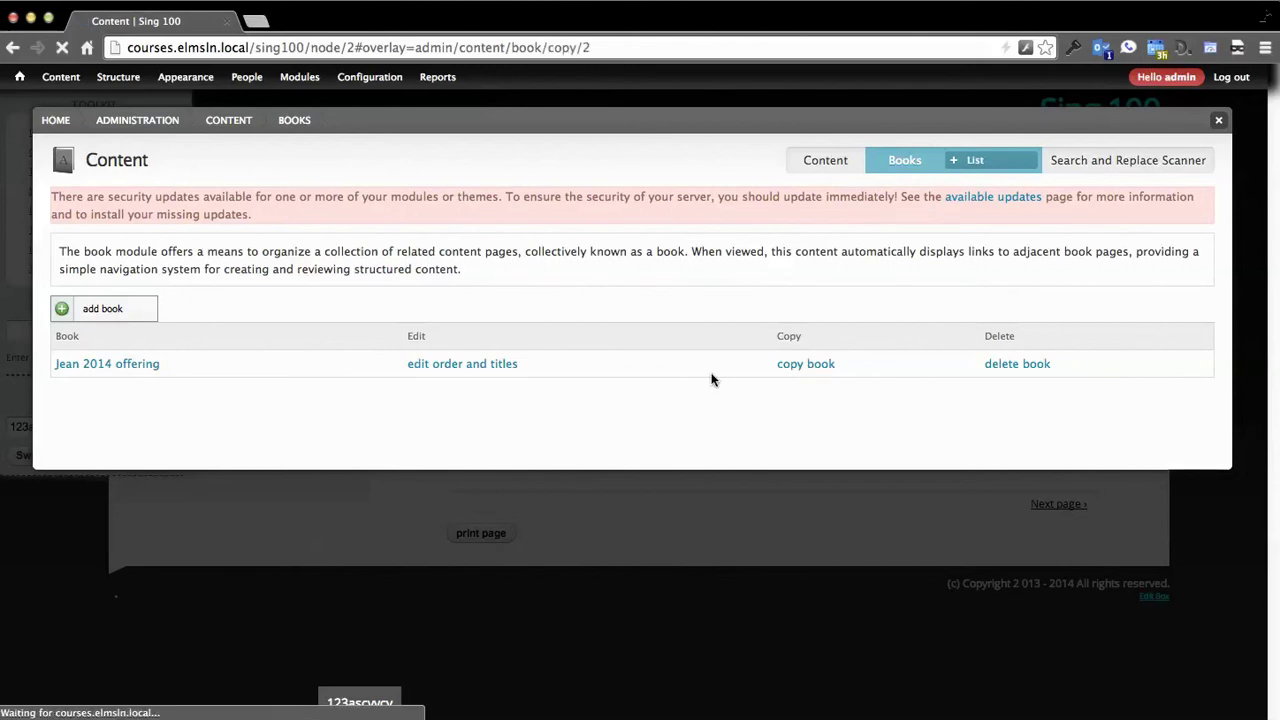
{"action": "left_click", "coordinate": [177, 278]}
{"action": "triple_click", "coordinate": [182, 272]}
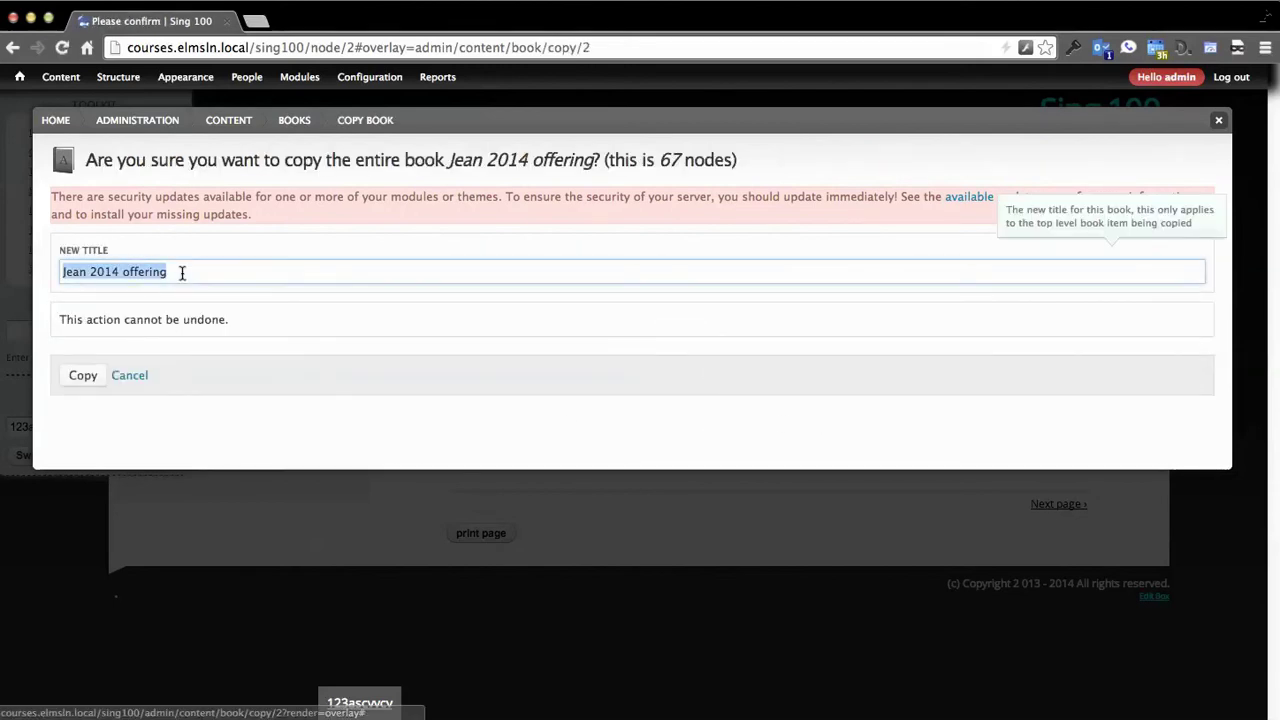
{"action": "type", "text": "Experi"}
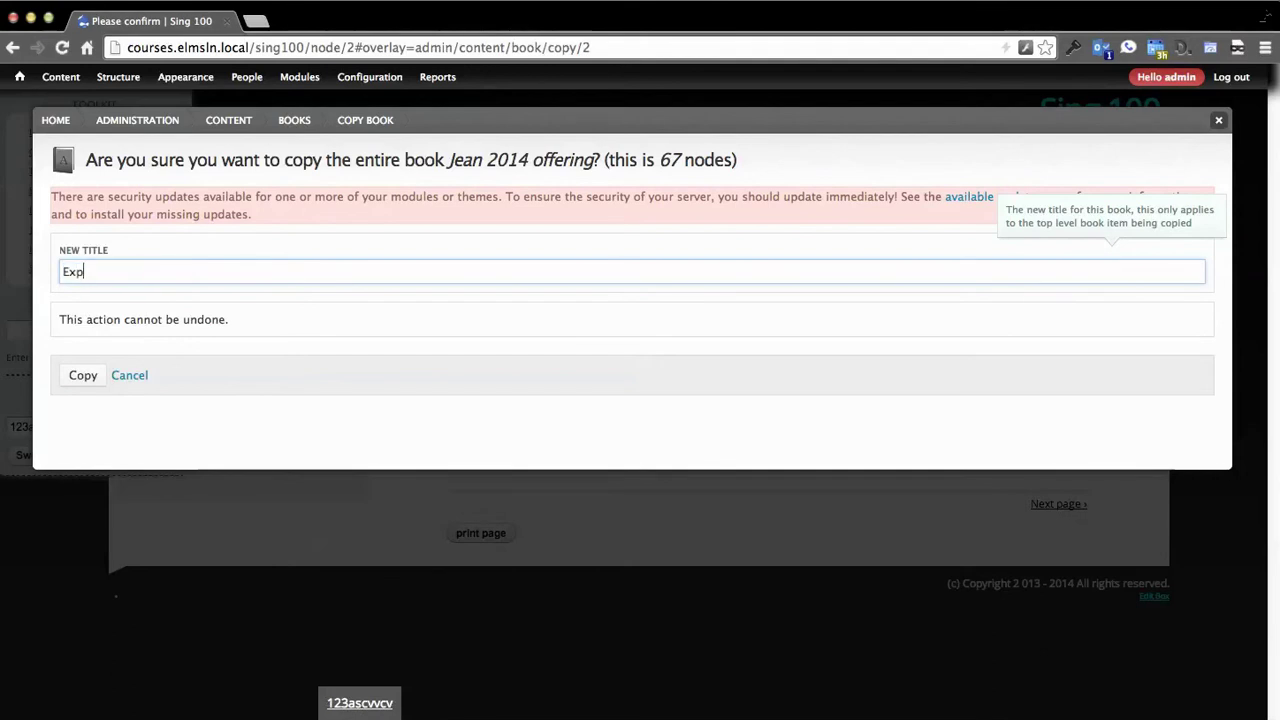
{"action": "type", "text": "mental FA 2015"}
{"action": "left_click", "coordinate": [86, 382]}
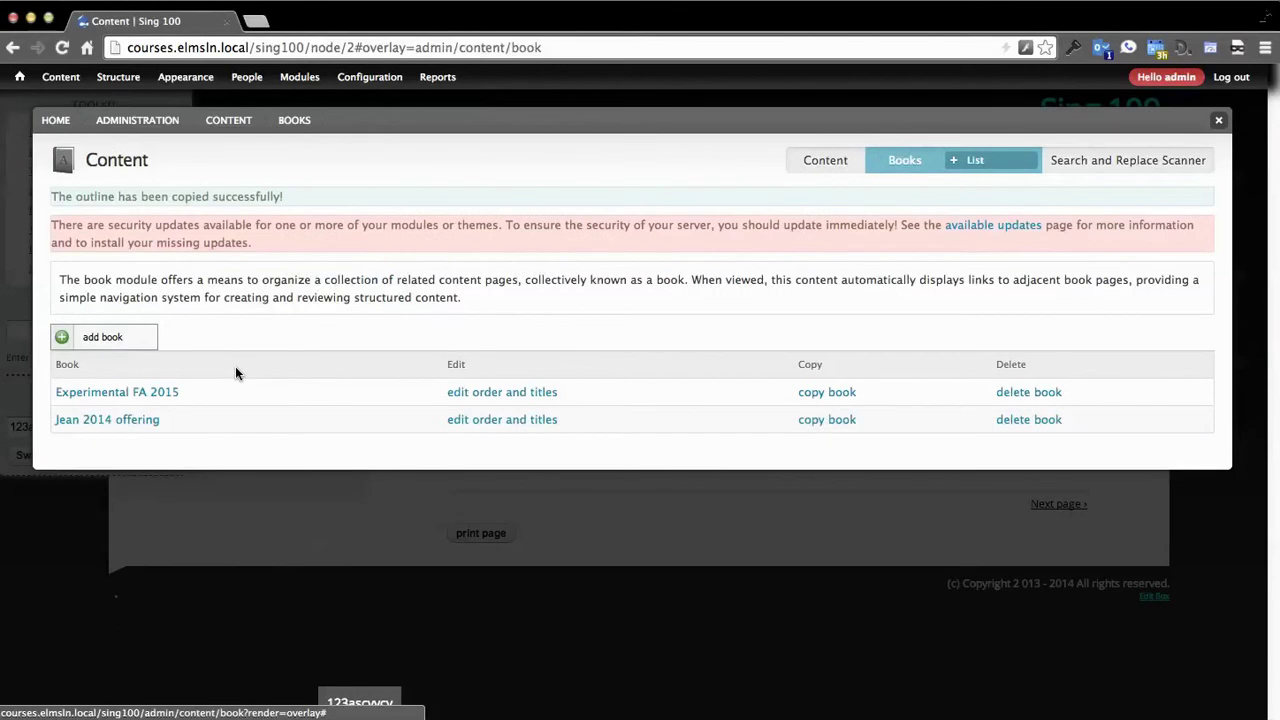
Step: Open the Experimental FA 2015 book's page order, expand every unit and lesson, and review the copied outline
{"action": "left_click", "coordinate": [493, 393]}
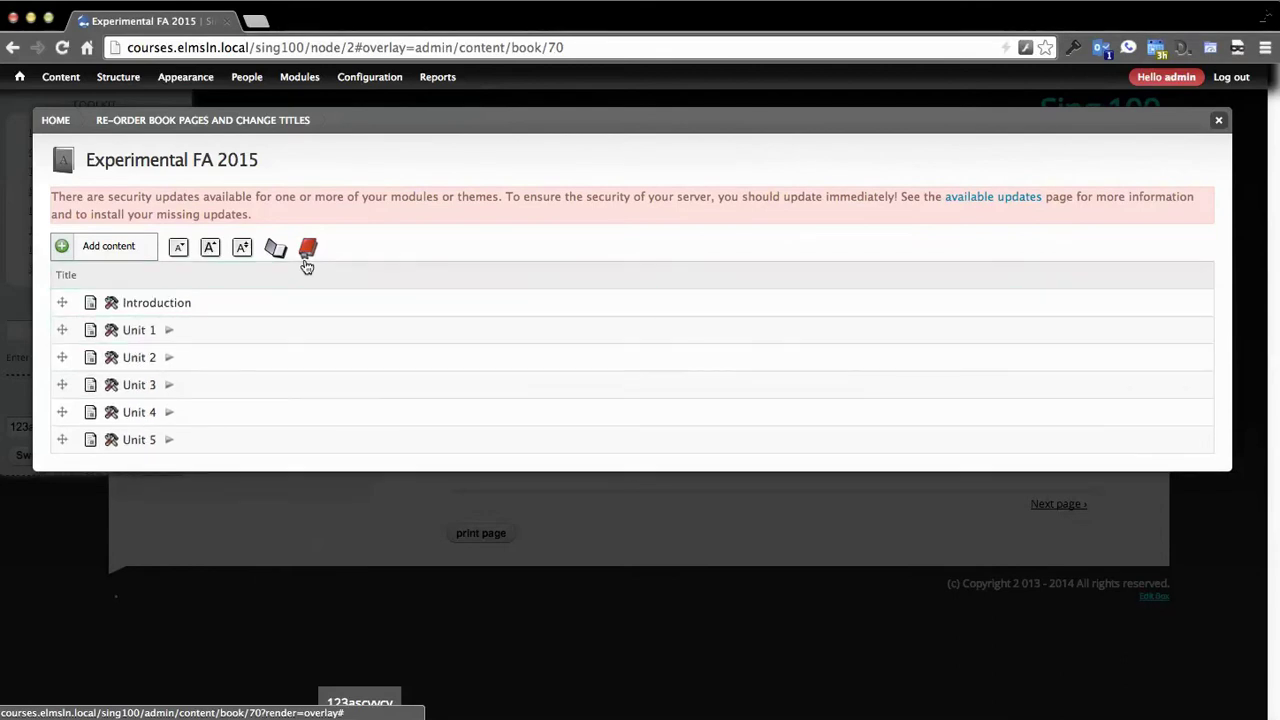
{"action": "left_click", "coordinate": [283, 253]}
{"action": "scroll", "coordinate": [274, 268], "scroll_direction": "down", "scroll_amount": 5}
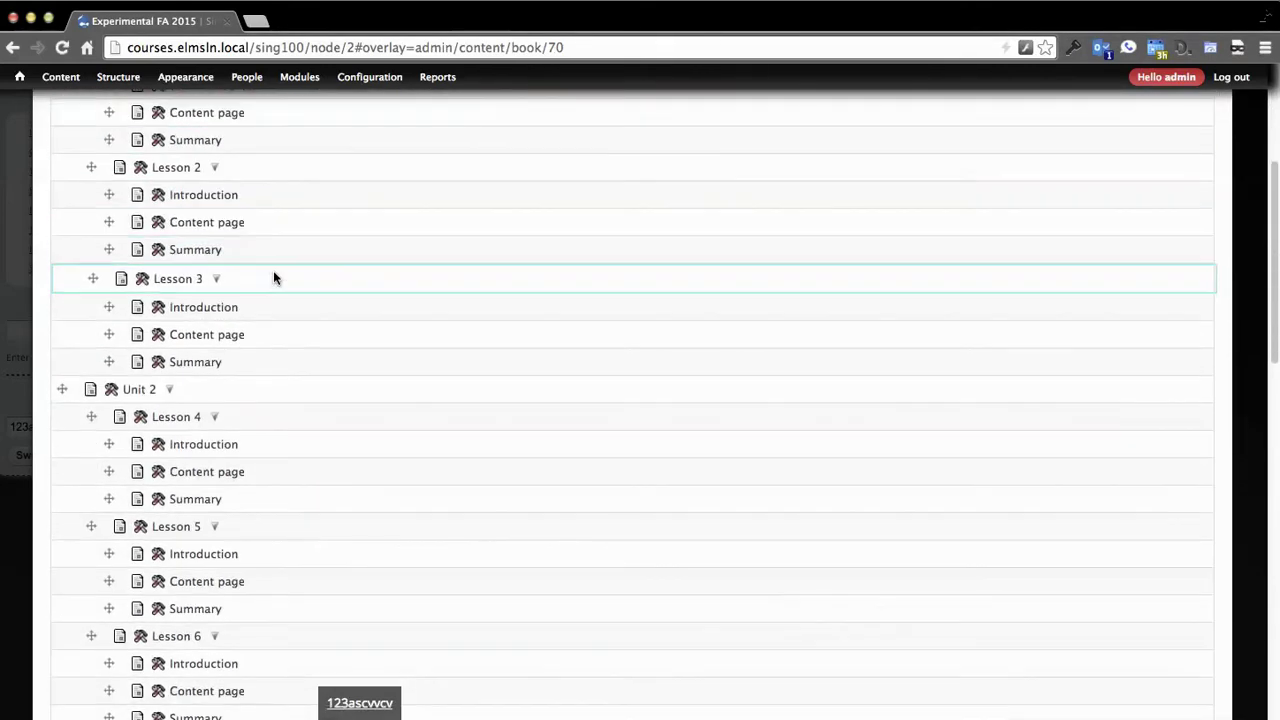
{"action": "scroll", "coordinate": [260, 290], "scroll_direction": "down", "scroll_amount": 8}
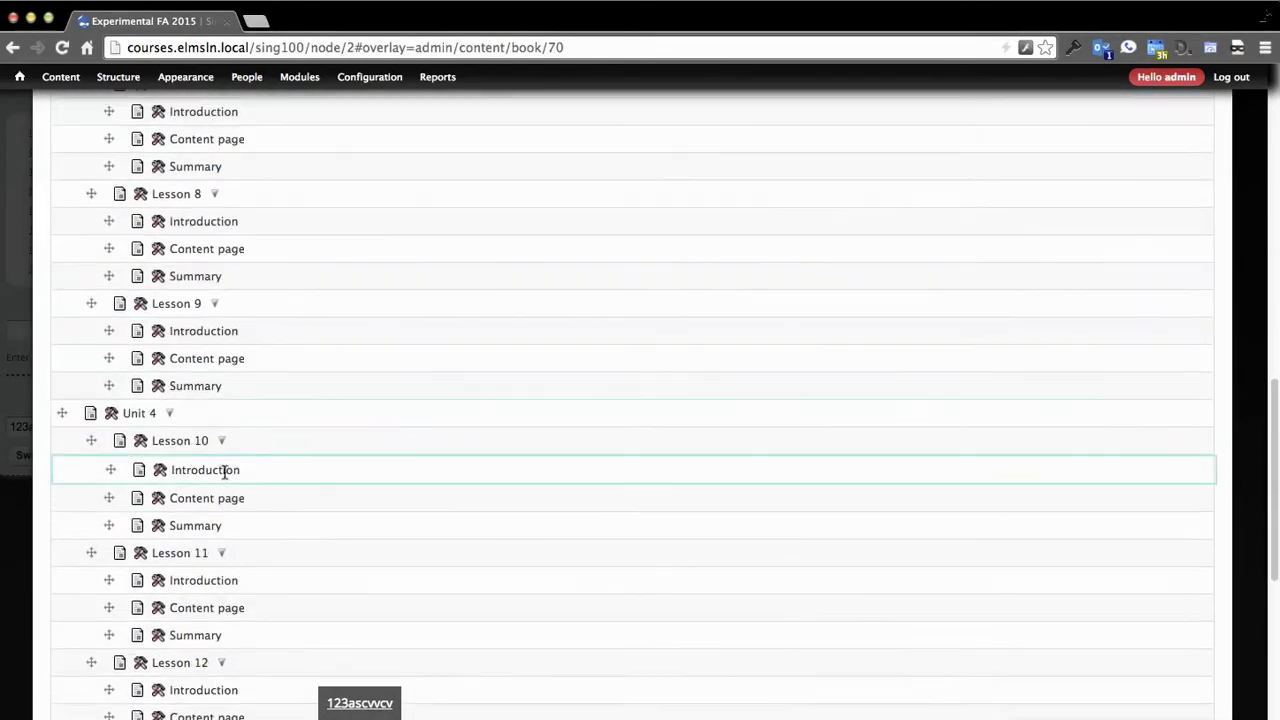
{"action": "scroll", "coordinate": [222, 490], "scroll_direction": "down", "scroll_amount": 4}
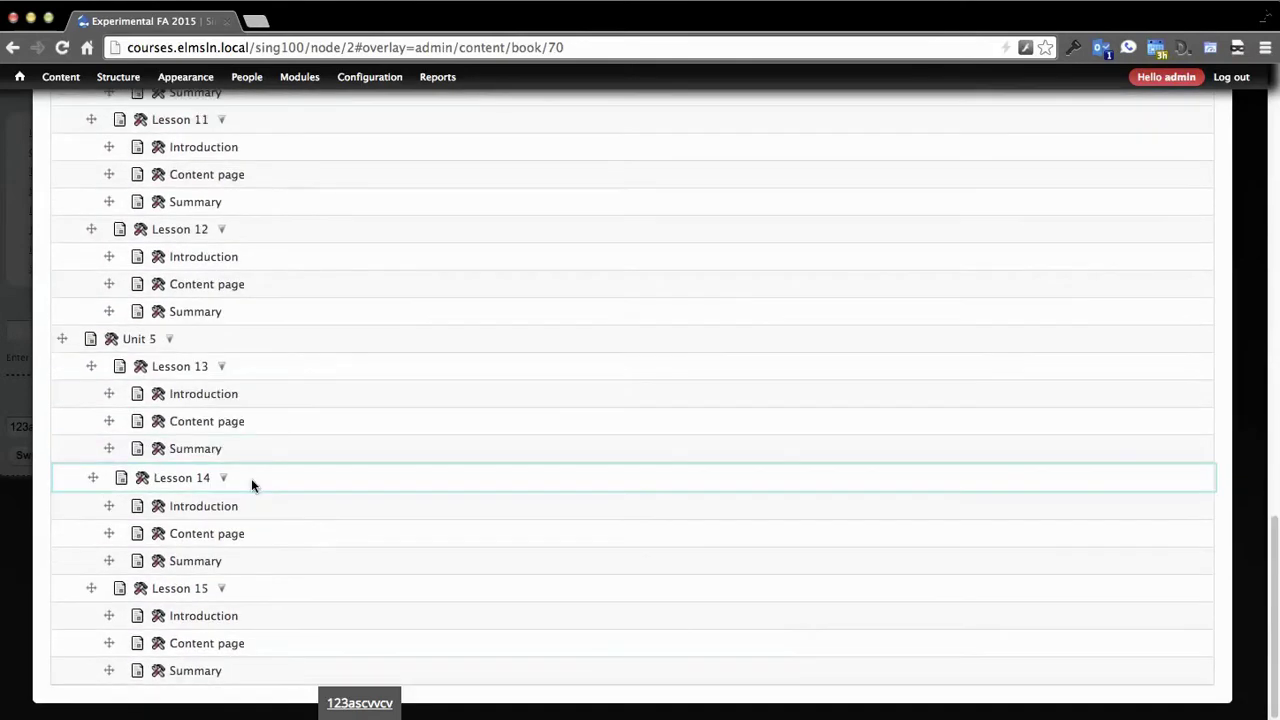
{"action": "scroll", "coordinate": [251, 486], "scroll_direction": "up", "scroll_amount": 9}
{"action": "scroll", "coordinate": [251, 486], "scroll_direction": "up", "scroll_amount": 6}
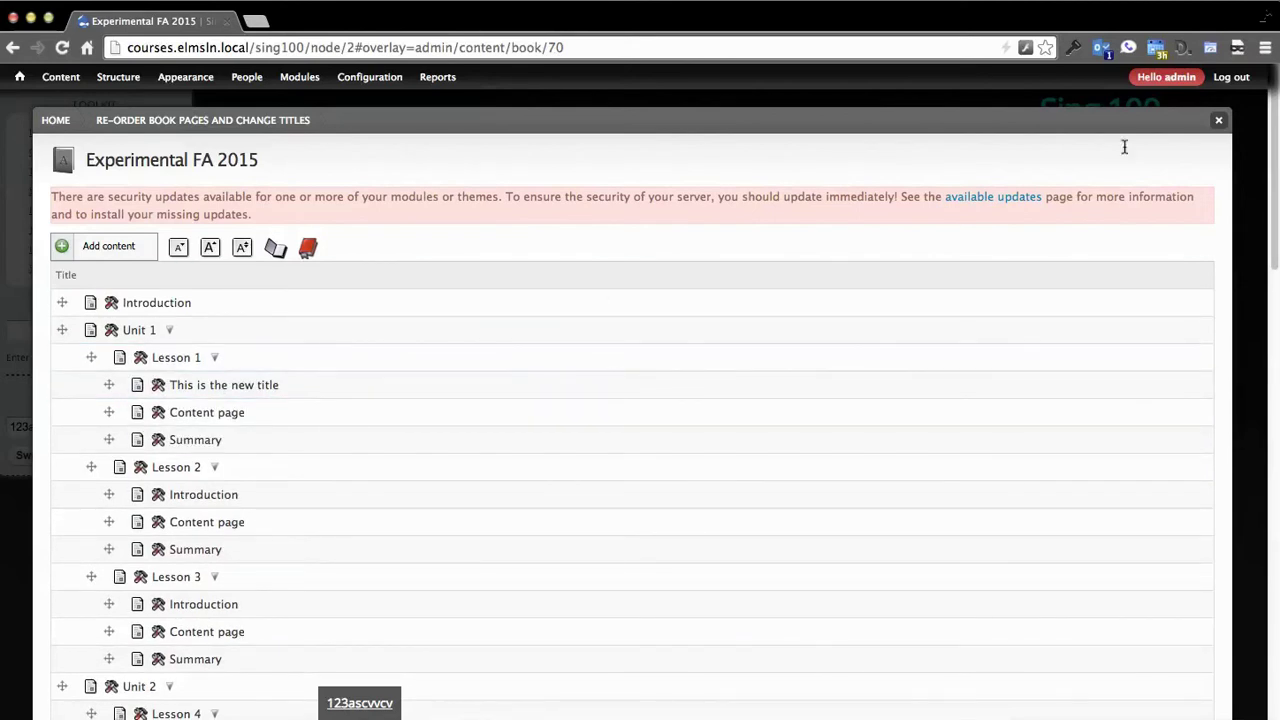
Step: Close the Experimental FA 2015 page order and open the course's sections list
{"action": "left_click", "coordinate": [1217, 122]}
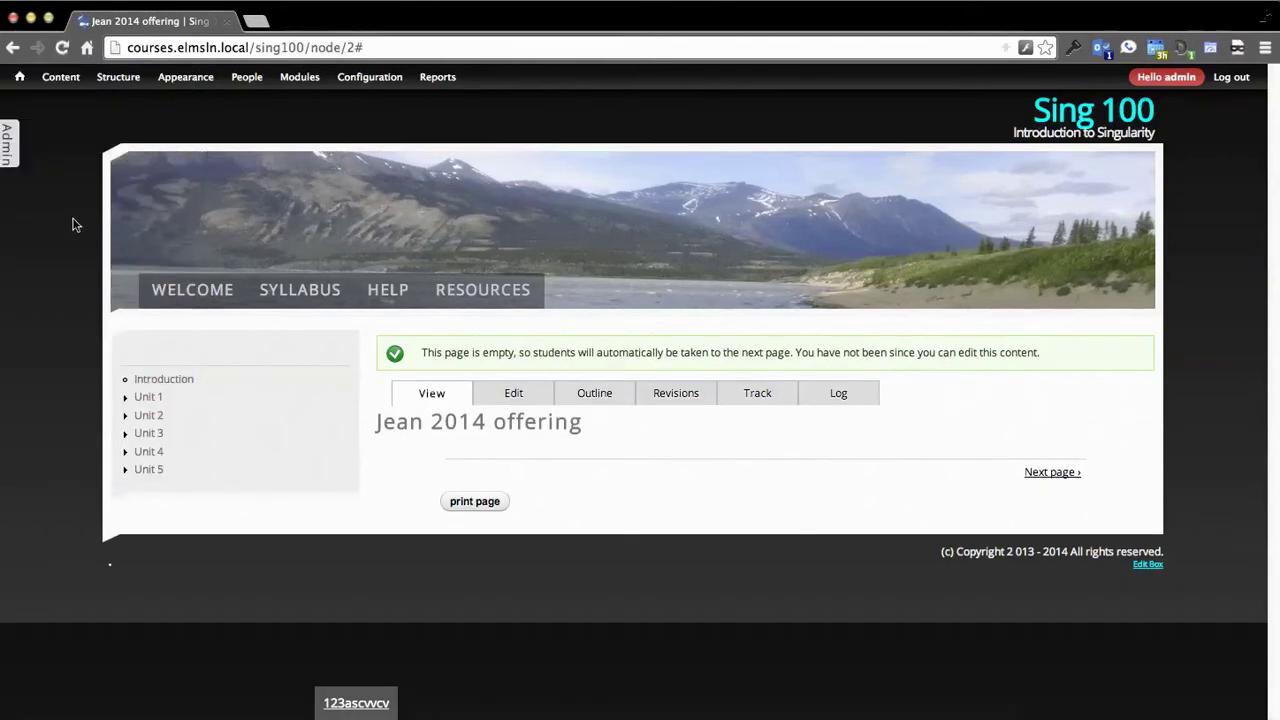
{"action": "left_click", "coordinate": [12, 152]}
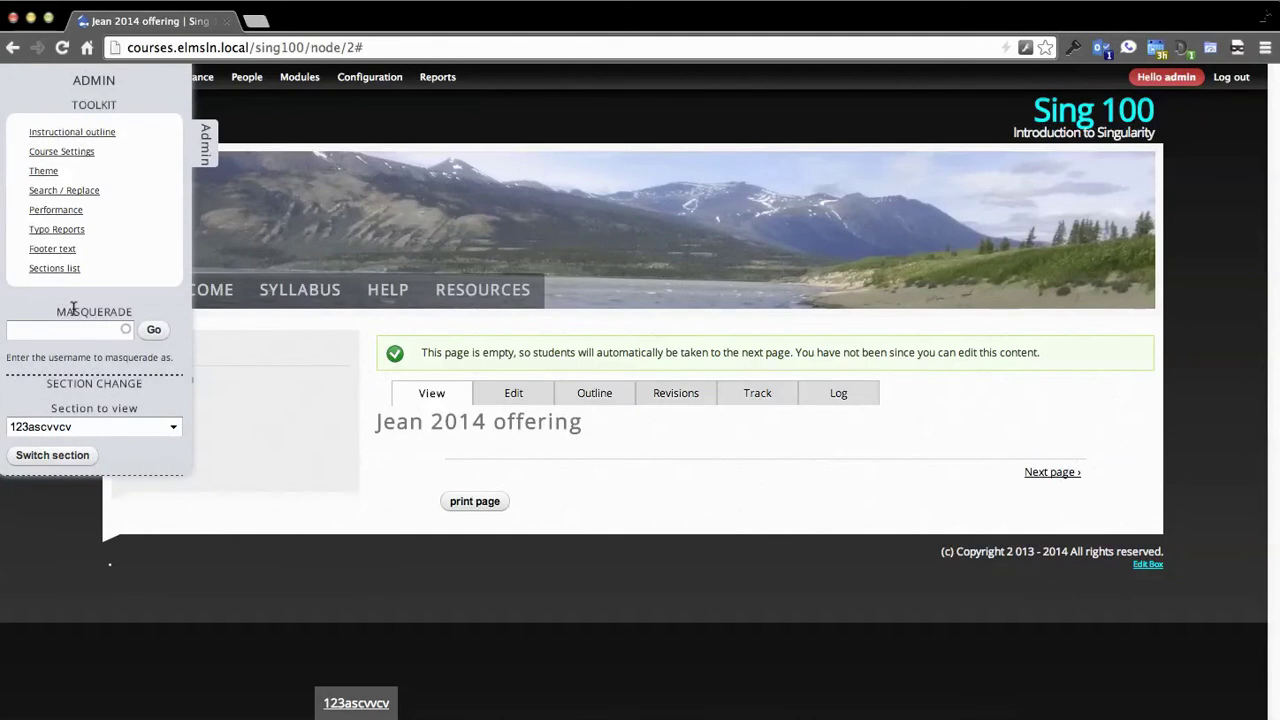
{"action": "left_click", "coordinate": [56, 270]}
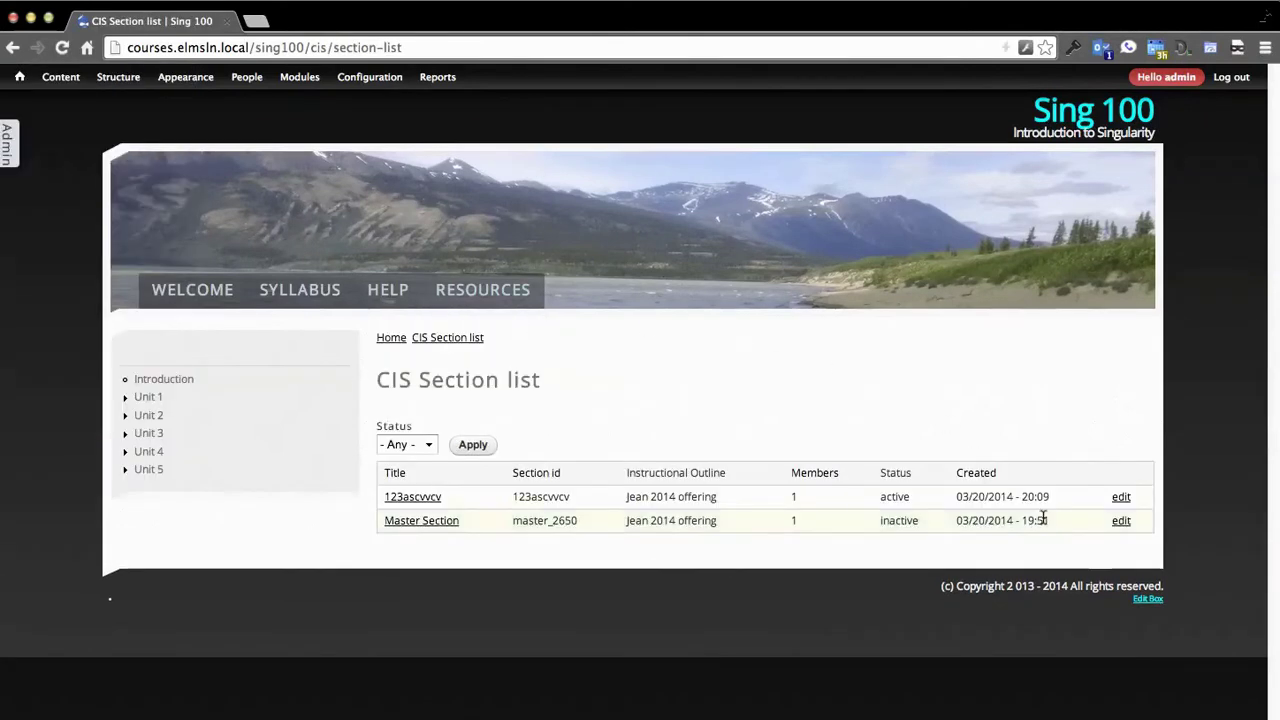
Step: Open section 123ascvvcv for editing, check its assigned instructional outline, and close it without saving
{"action": "left_click", "coordinate": [1121, 496]}
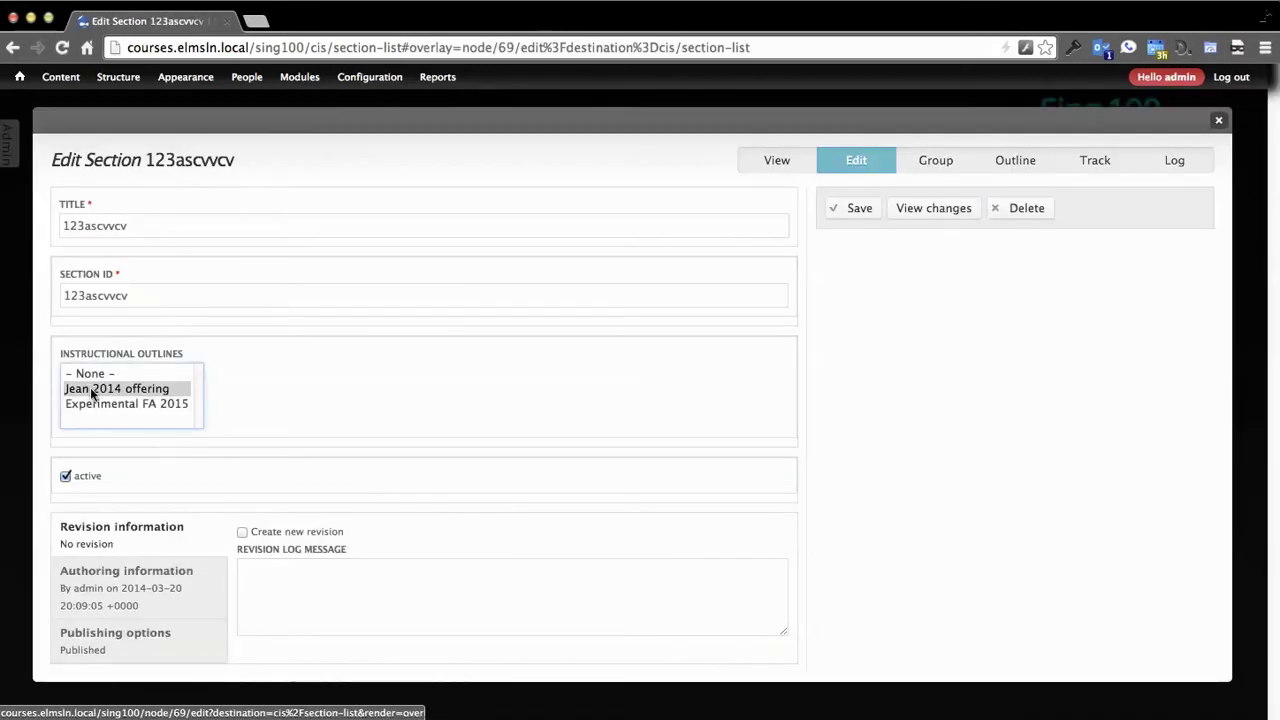
{"action": "right_click", "coordinate": [91, 392]}
{"action": "left_click", "coordinate": [315, 391]}
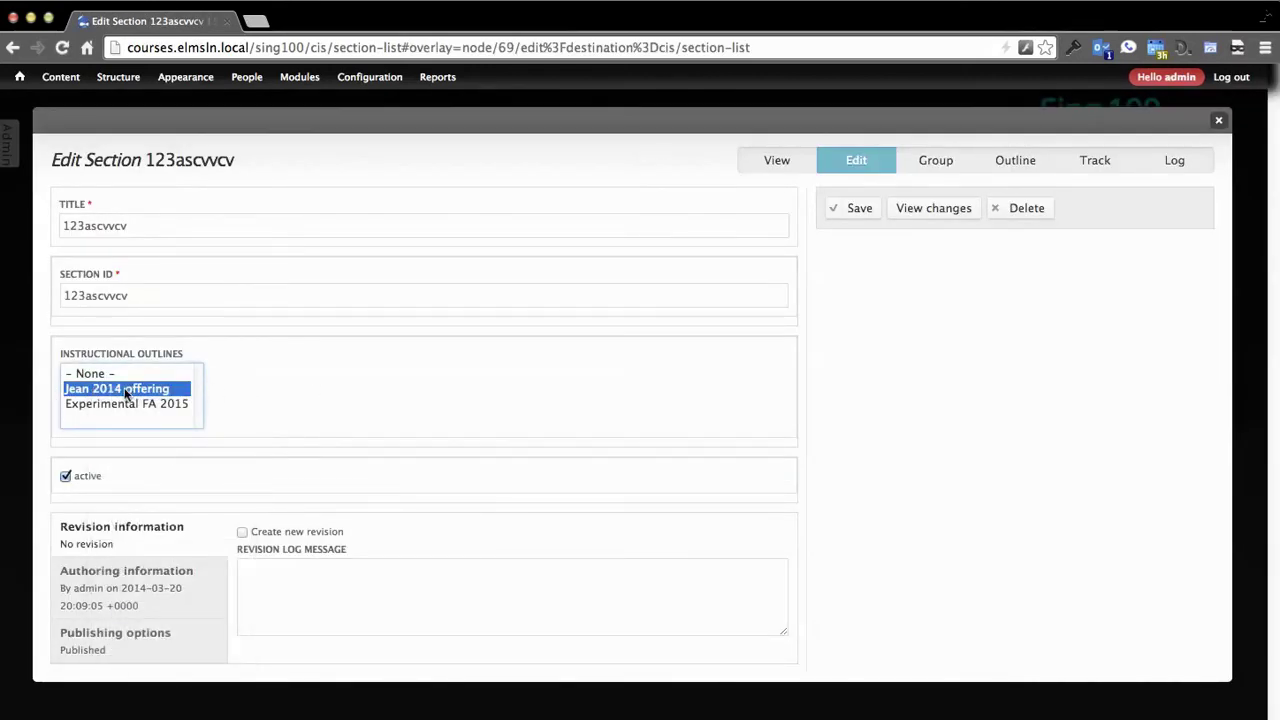
{"action": "left_click", "coordinate": [991, 366]}
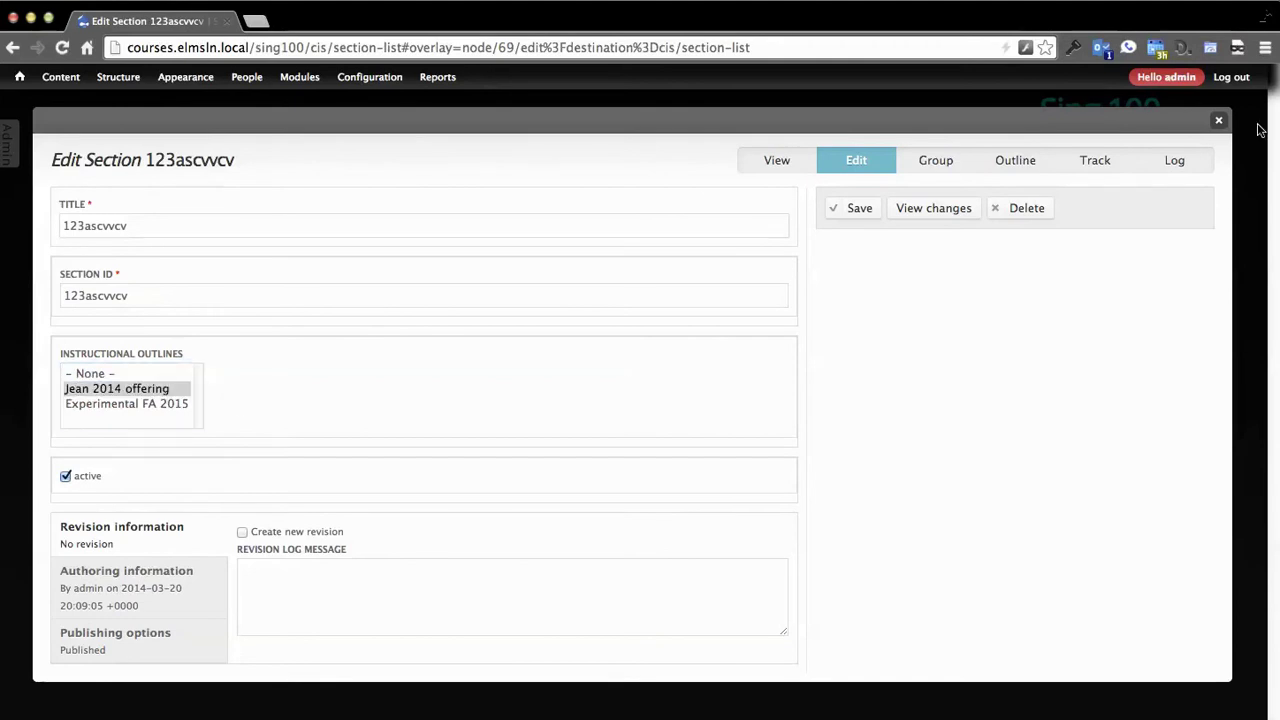
{"action": "left_click", "coordinate": [1222, 120]}
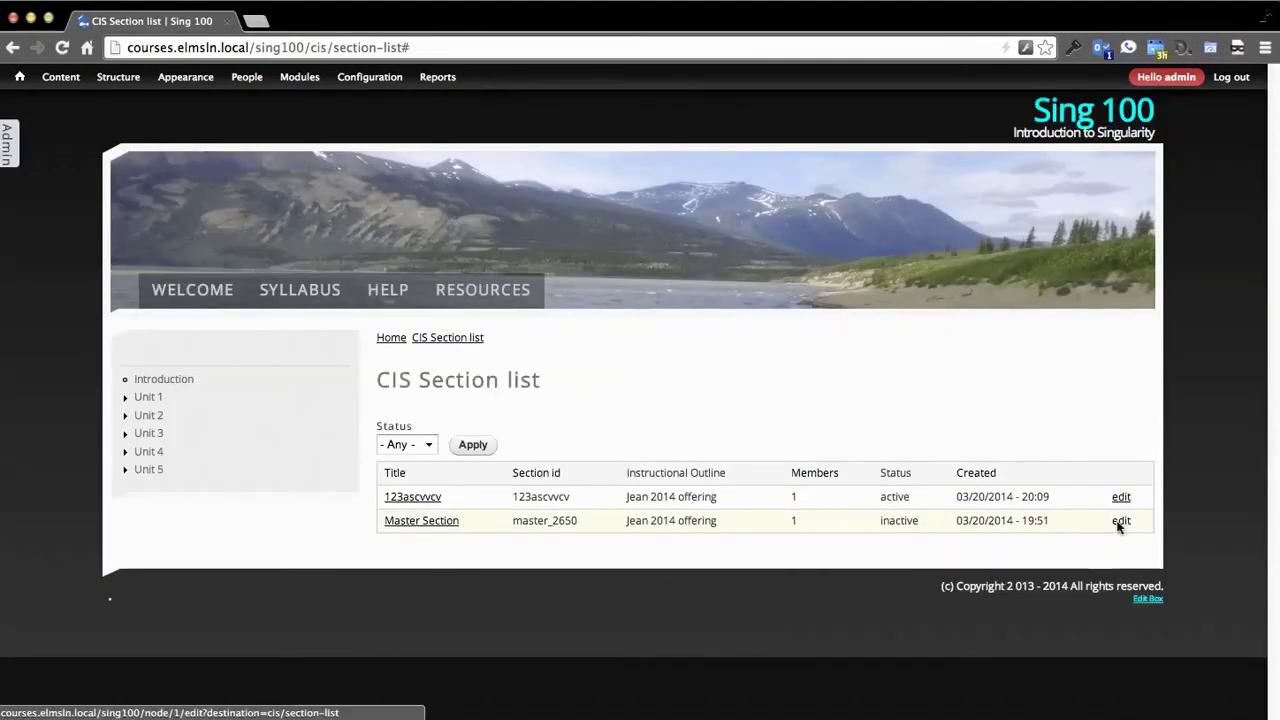
Step: Assign the Experimental FA 2015 instructional outline to the Master Section and save the section
{"action": "left_click", "coordinate": [1121, 521]}
{"action": "left_click", "coordinate": [112, 404]}
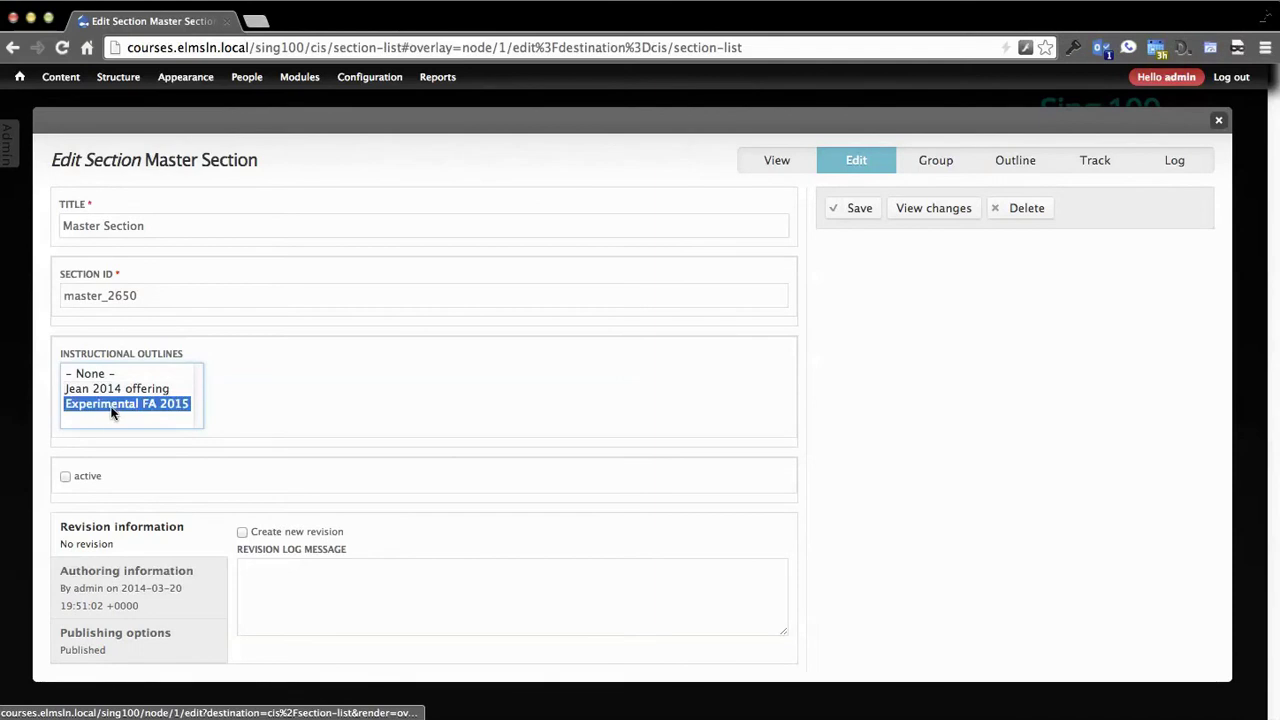
{"action": "left_click", "coordinate": [855, 209]}
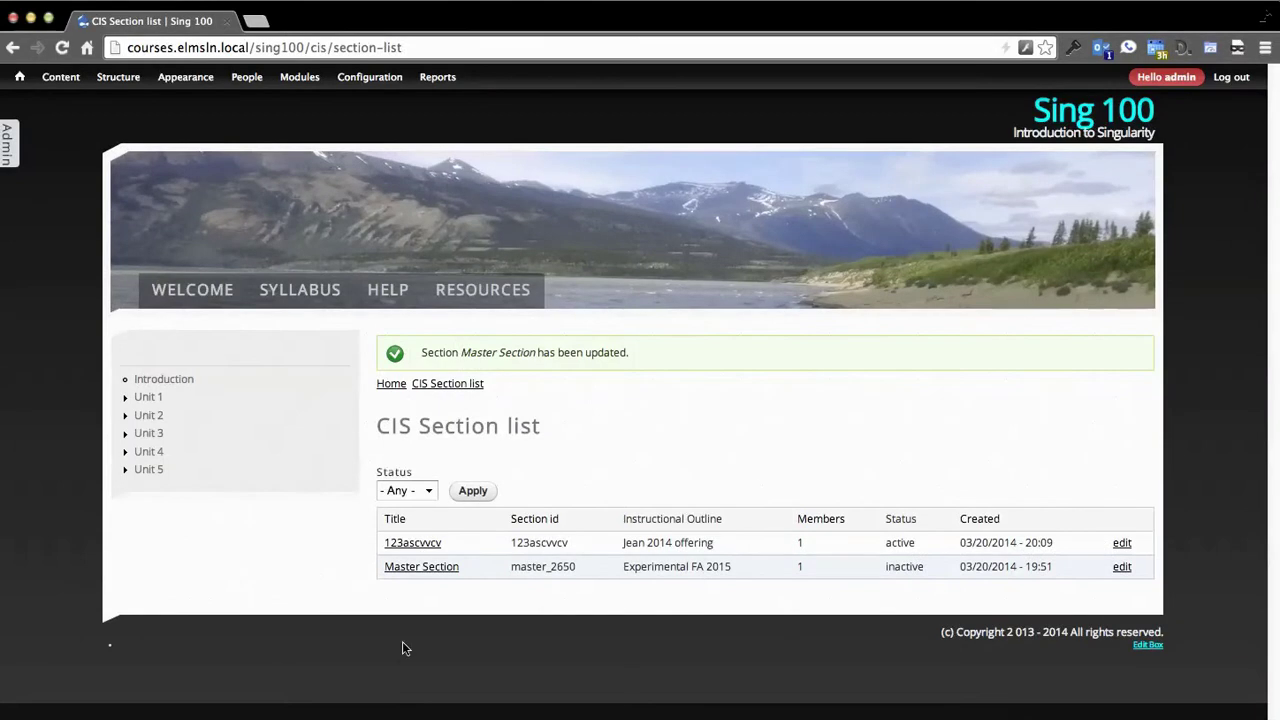
Step: Switch the section being viewed to Master Section
{"action": "left_click", "coordinate": [7, 160]}
{"action": "left_click", "coordinate": [86, 424]}
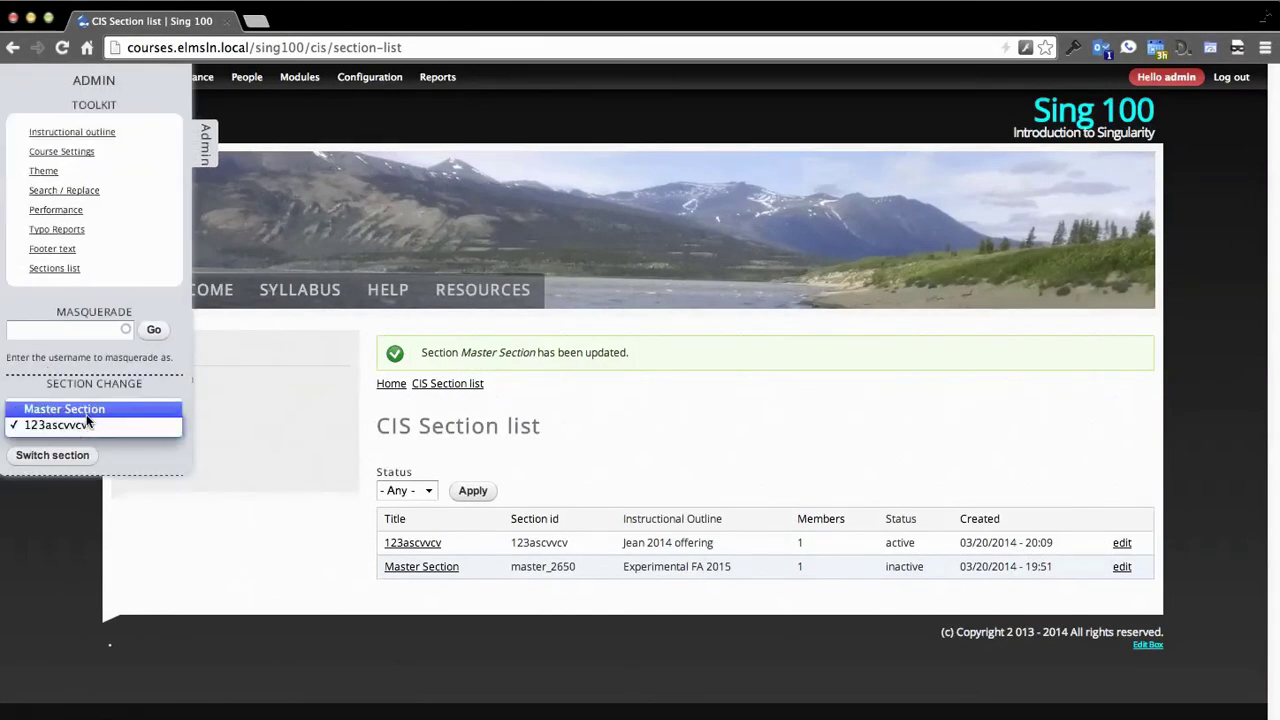
{"action": "left_click", "coordinate": [84, 410]}
{"action": "left_click", "coordinate": [66, 456]}
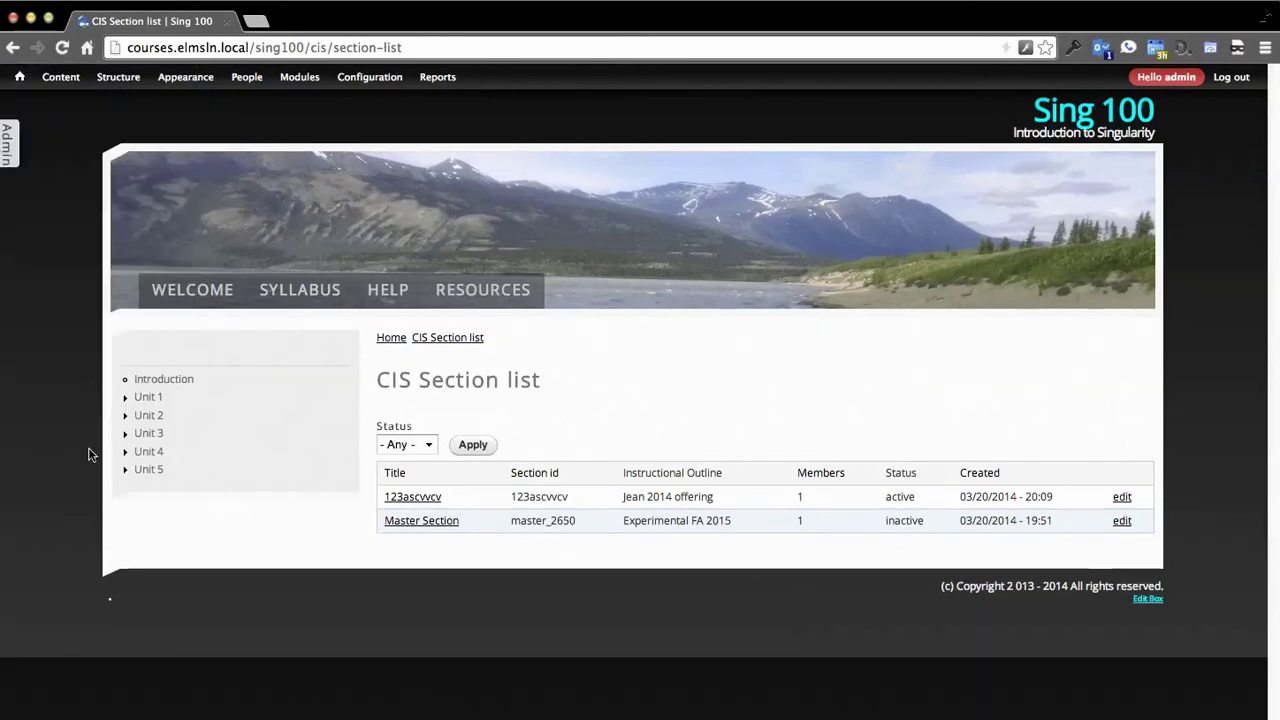
Step: Navigate the course outline through Unit 1 and Lesson 1 to the page "This is the new title"
{"action": "left_click", "coordinate": [148, 398]}
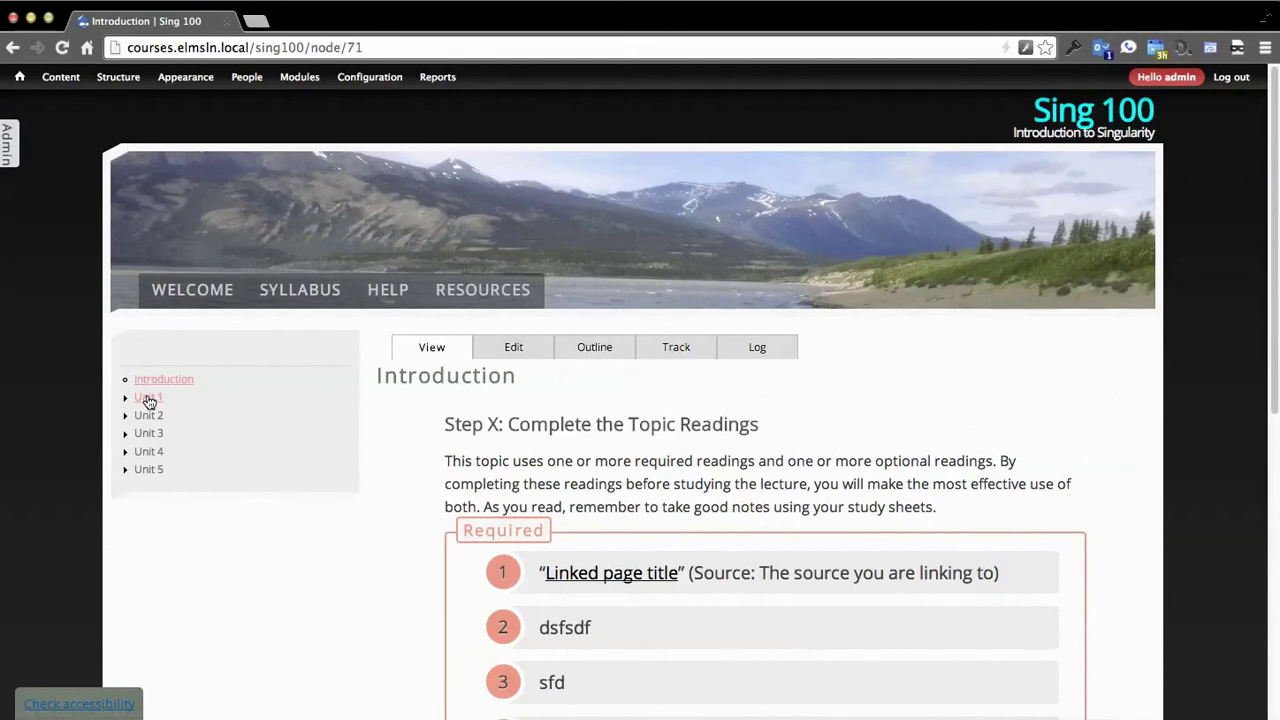
{"action": "scroll", "coordinate": [108, 405], "scroll_direction": "down", "scroll_amount": 2}
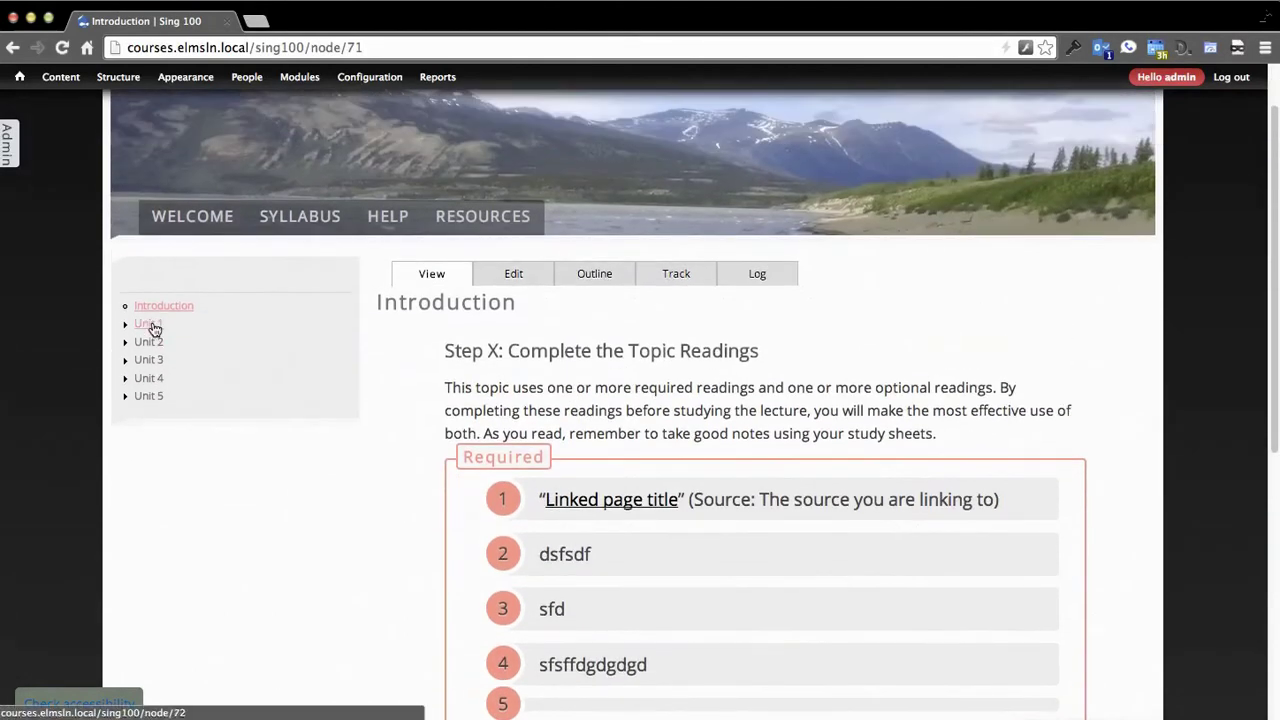
{"action": "left_click", "coordinate": [150, 330]}
{"action": "scroll", "coordinate": [160, 335], "scroll_direction": "down", "scroll_amount": 2}
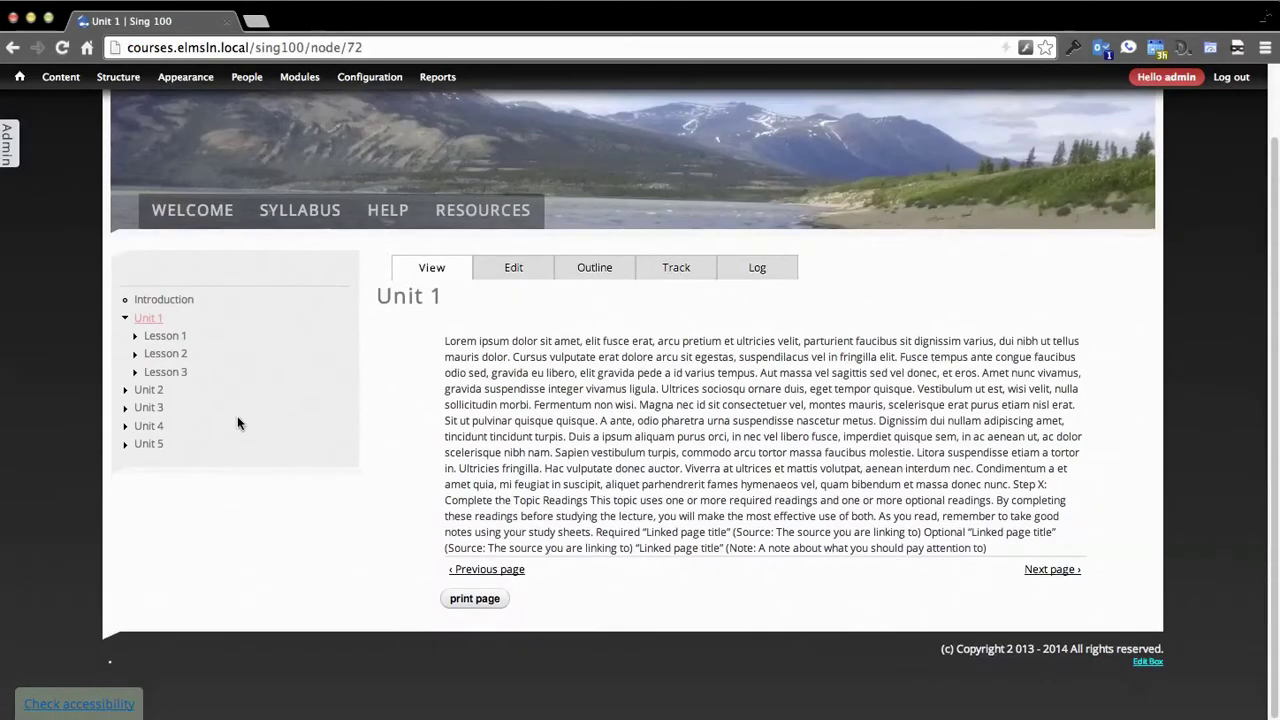
{"action": "left_click", "coordinate": [167, 336]}
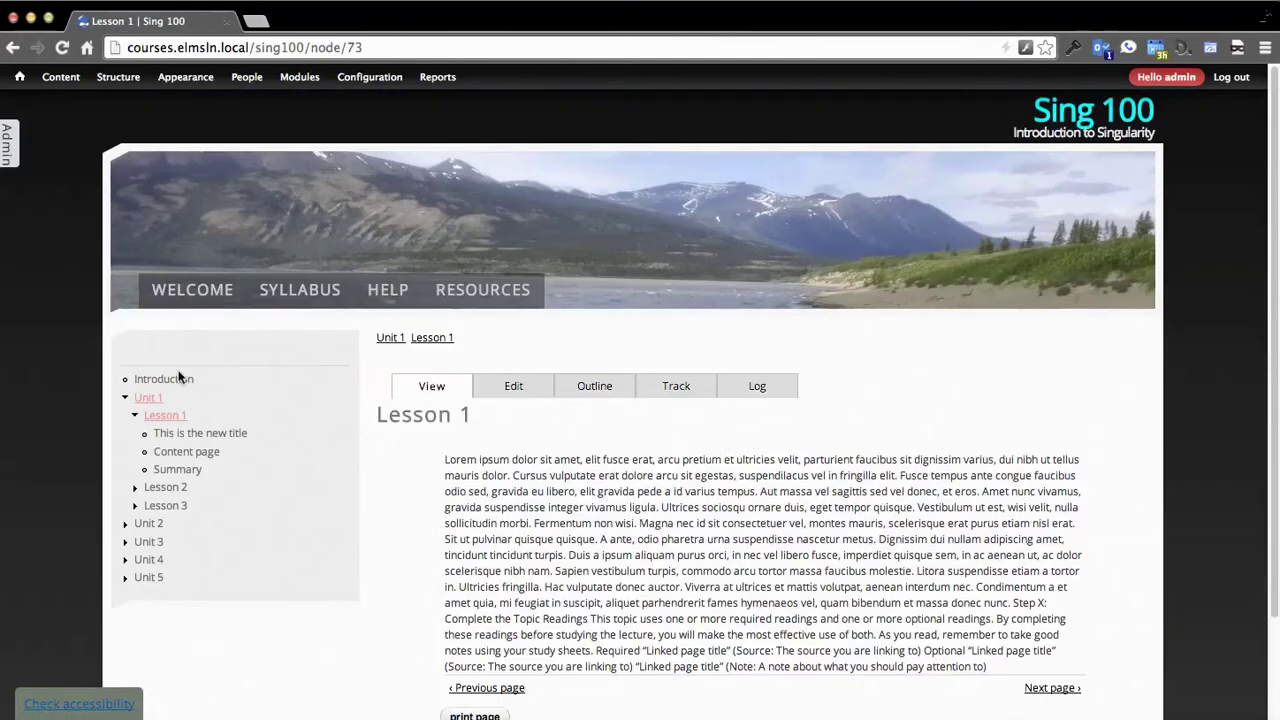
{"action": "left_click", "coordinate": [195, 436]}
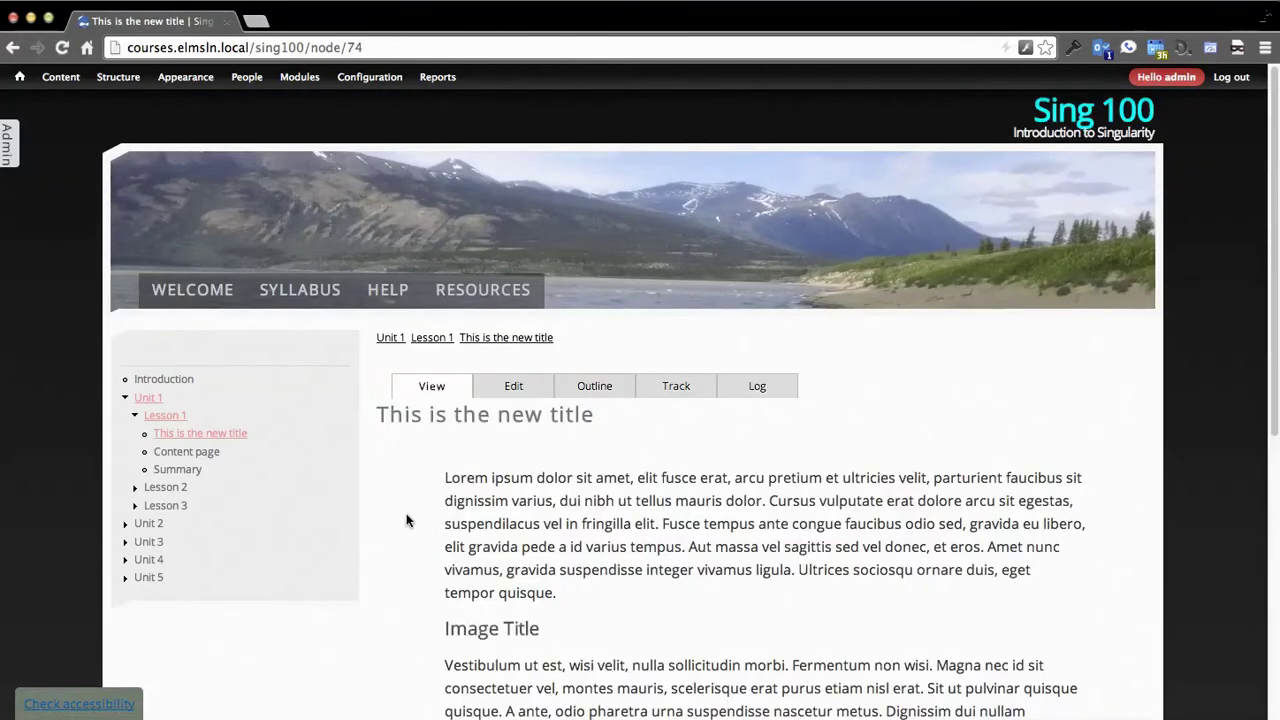
Step: Edit the "This is the new title" page and change its title to "edit here!"
{"action": "scroll", "coordinate": [453, 440], "scroll_direction": "down", "scroll_amount": 3}
{"action": "left_click", "coordinate": [505, 282]}
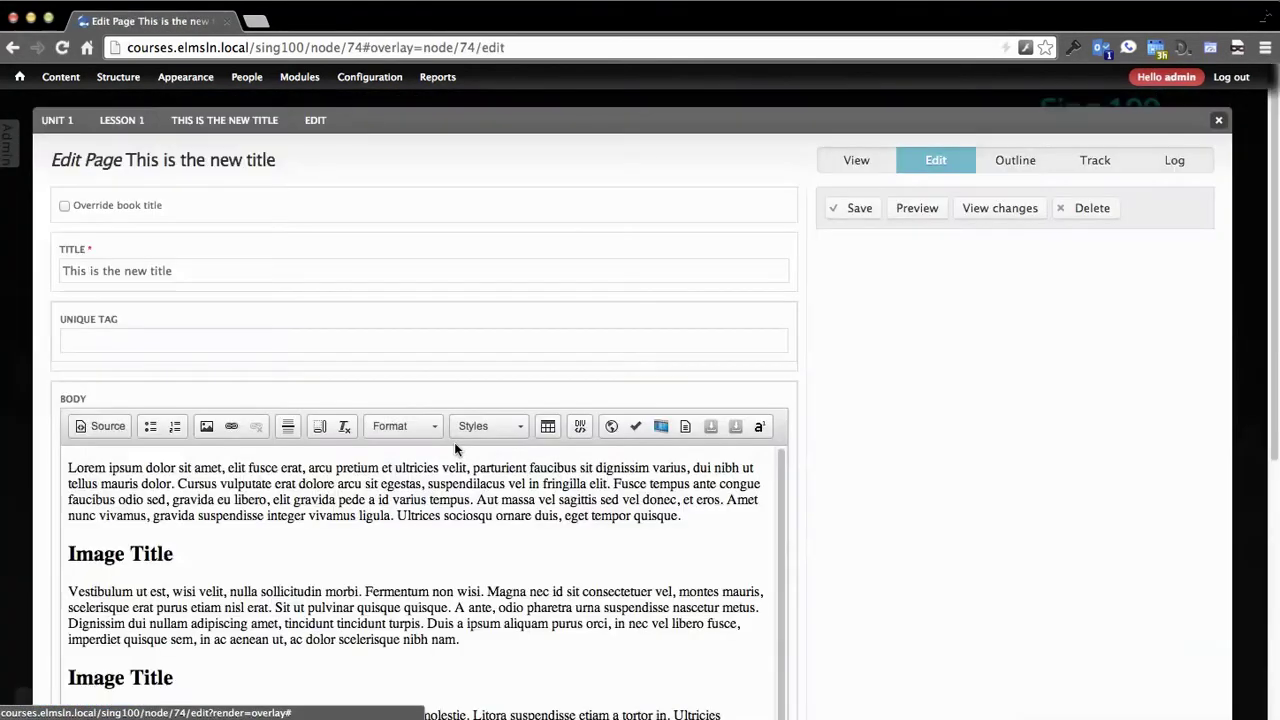
{"action": "left_click", "coordinate": [243, 262]}
{"action": "key", "text": "ctrl+a"}
{"action": "type", "text": "e"}
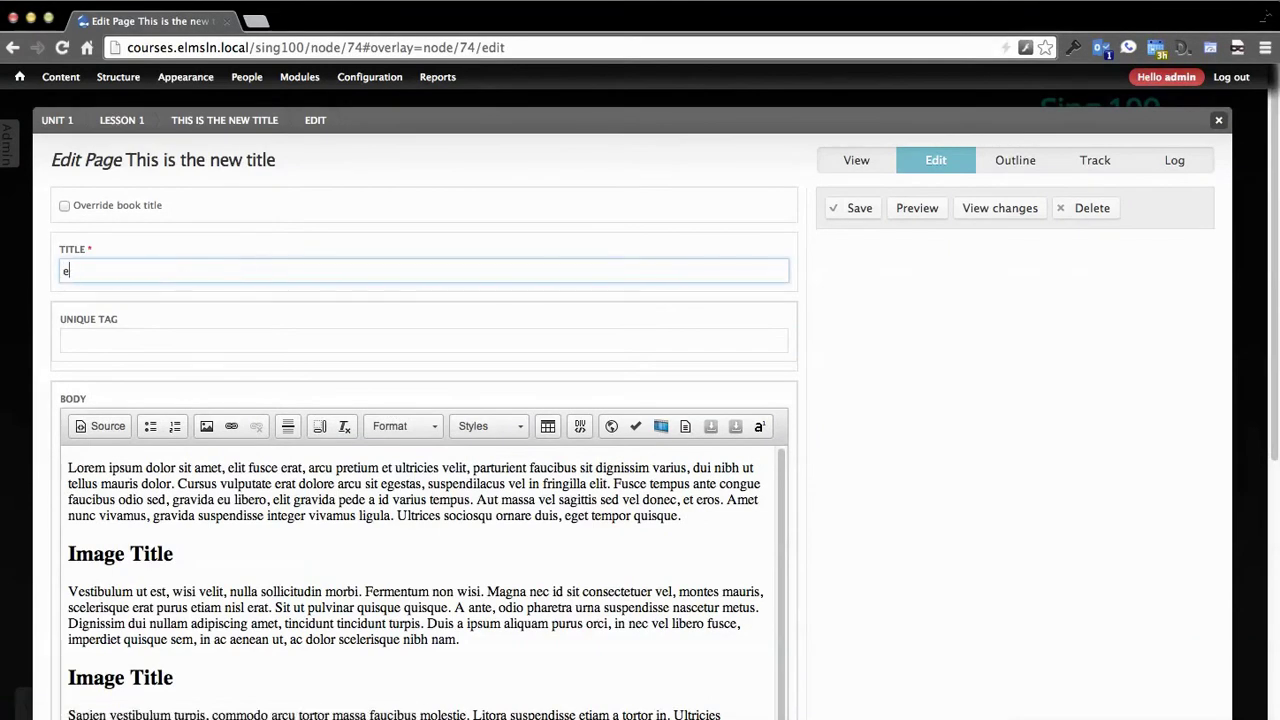
{"action": "type", "text": "dit here!"}
Step: Replace the page's entire body text with the bulleted item "fsdfsfsfsfd" and save the page
{"action": "left_click", "coordinate": [295, 697]}
{"action": "key", "text": "ctrl+a"}
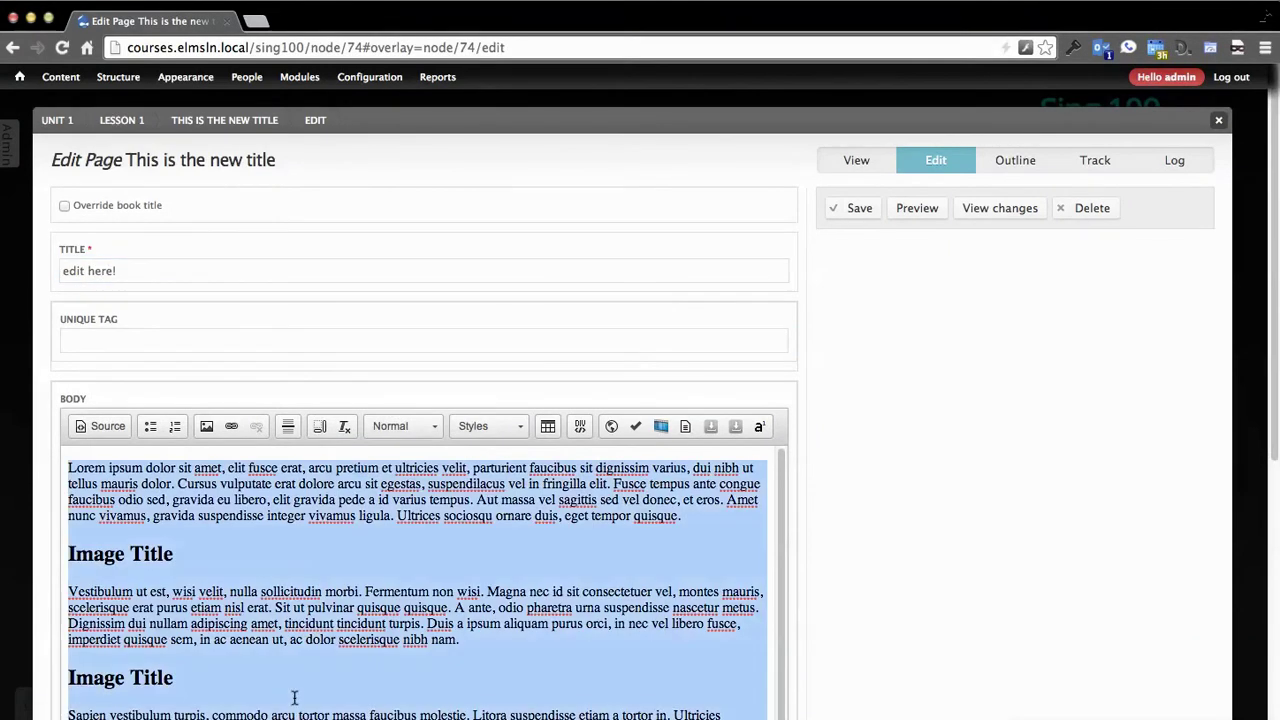
{"action": "key", "text": "BackSpace"}
{"action": "type", "text": "fsdfsfsfsfd"}
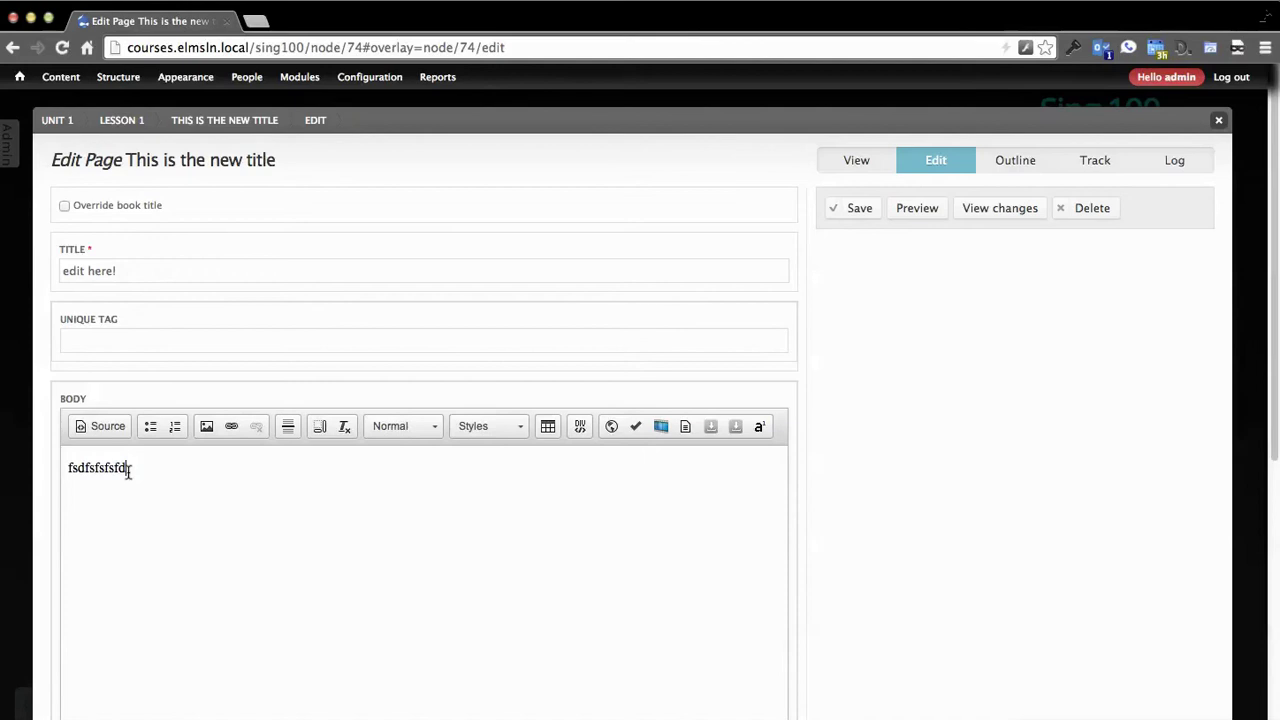
{"action": "left_click", "coordinate": [150, 426]}
{"action": "left_click", "coordinate": [857, 211]}
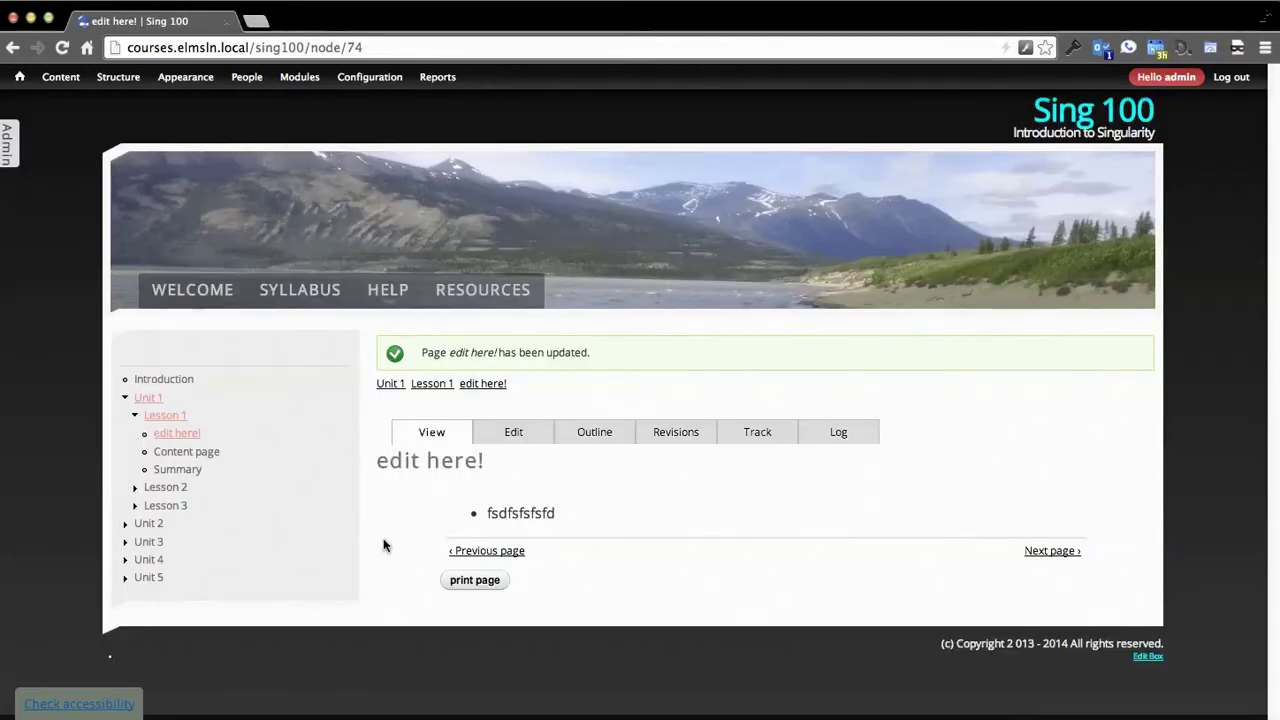
Step: Switch the section being viewed back to 123ascvvcv
{"action": "left_click", "coordinate": [15, 140]}
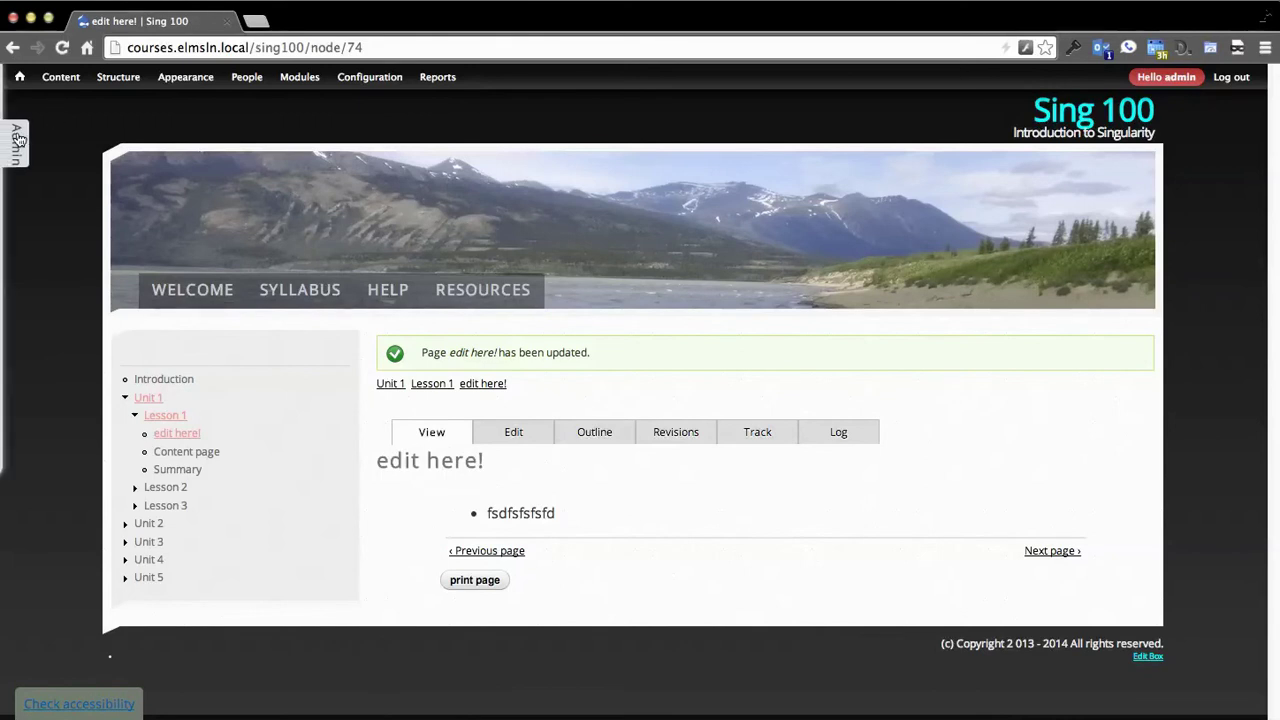
{"action": "left_click", "coordinate": [161, 427]}
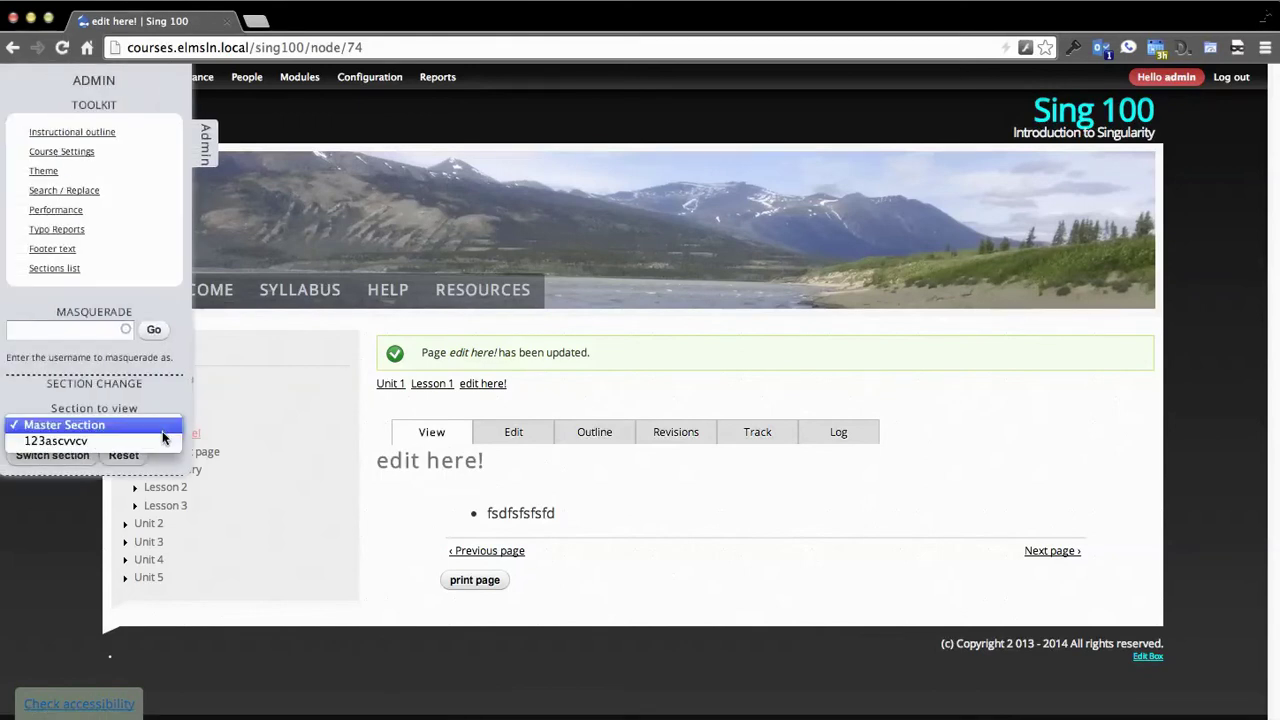
{"action": "left_click", "coordinate": [161, 441]}
{"action": "left_click", "coordinate": [73, 454]}
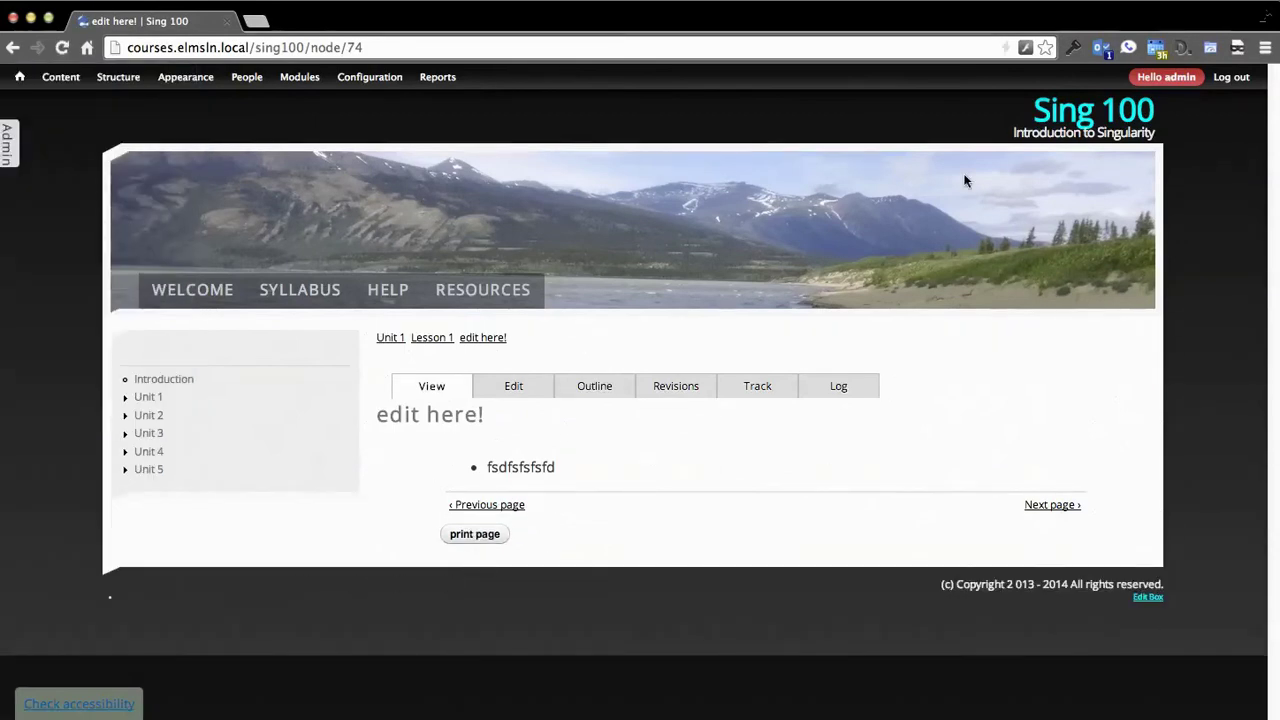
Step: Open the first page under Unit 1, Lesson 1 in this section and examine its title and body content
{"action": "left_click", "coordinate": [148, 399]}
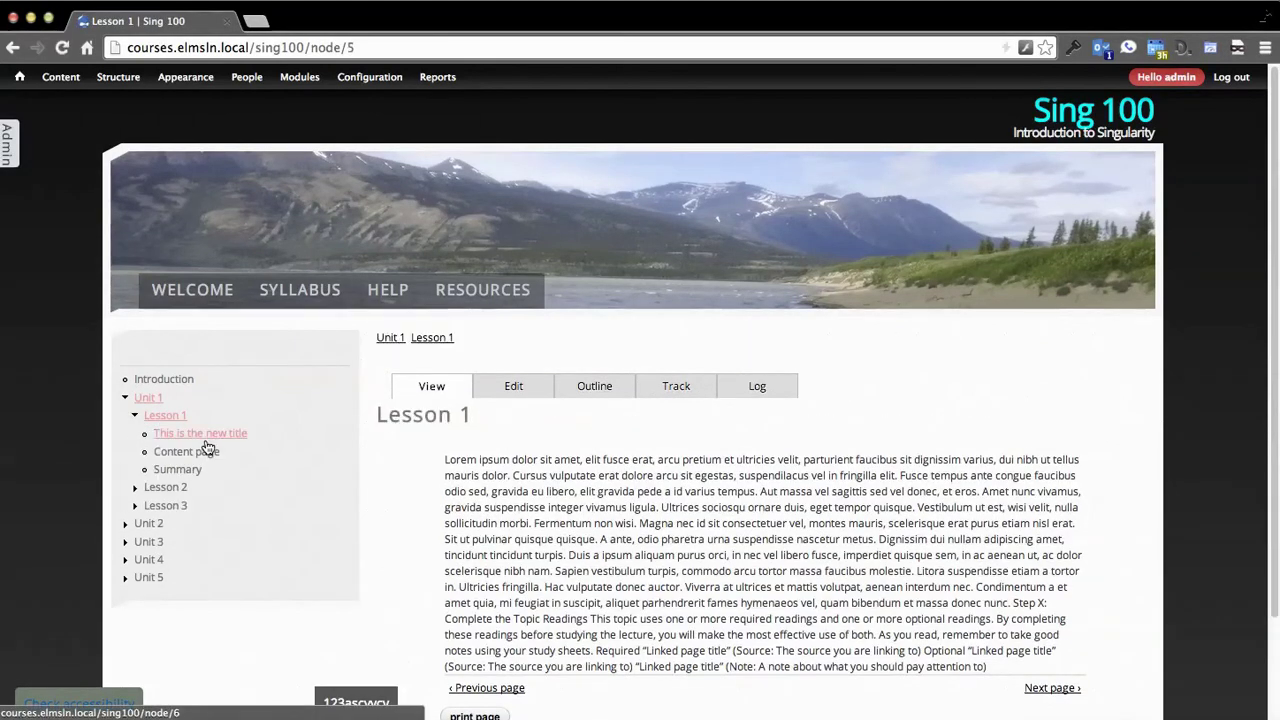
{"action": "left_click", "coordinate": [179, 443]}
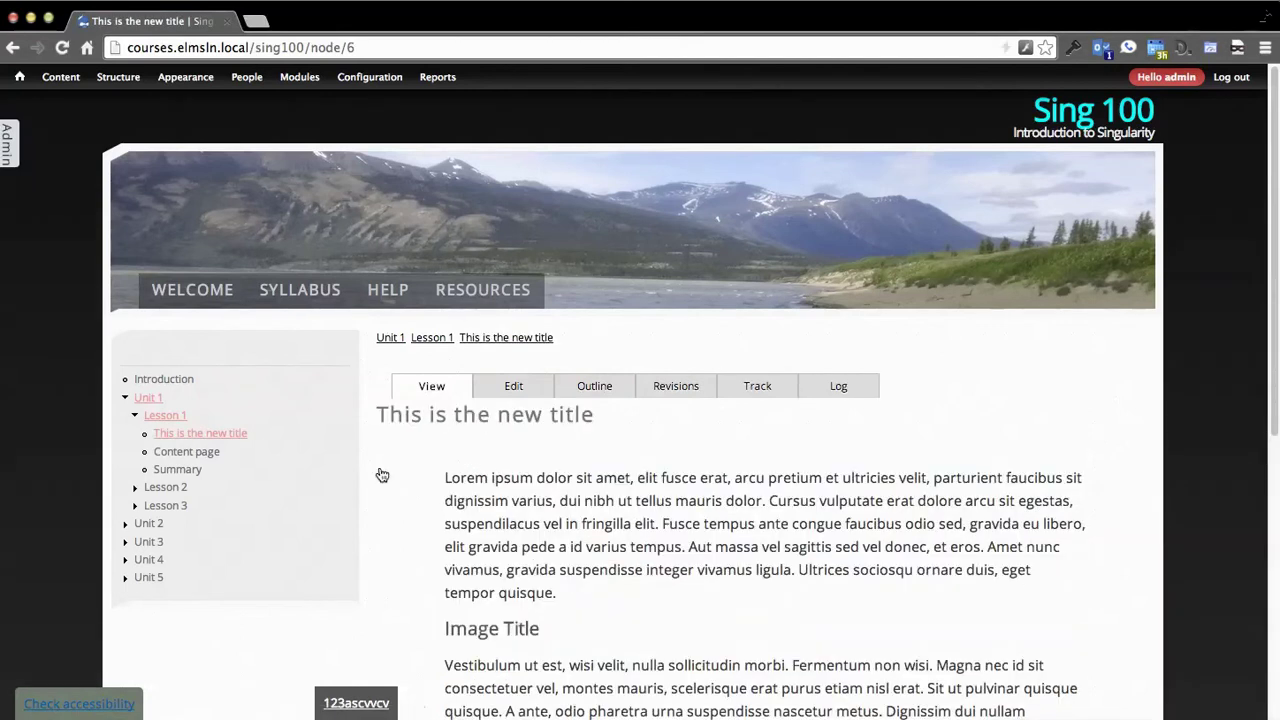
{"action": "scroll", "coordinate": [575, 468], "scroll_direction": "down", "scroll_amount": 3}
{"action": "scroll", "coordinate": [575, 468], "scroll_direction": "down", "scroll_amount": 5}
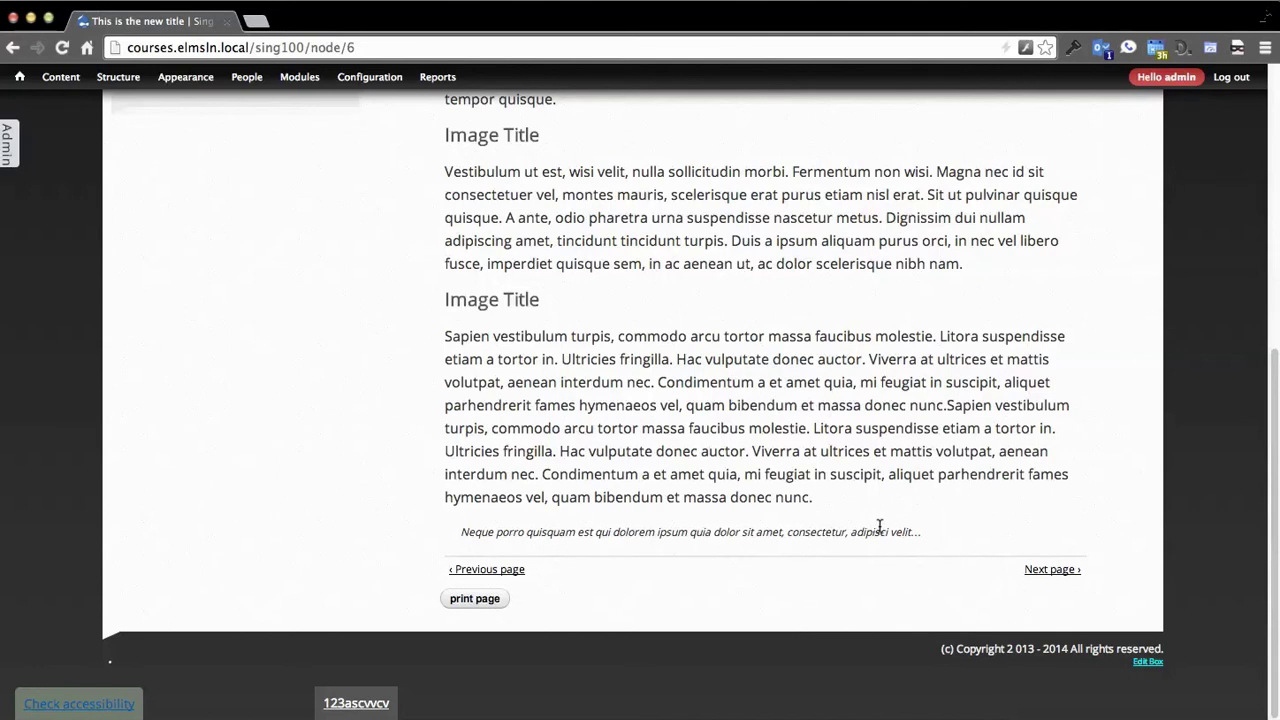
{"action": "scroll", "coordinate": [812, 500], "scroll_direction": "up", "scroll_amount": 5}
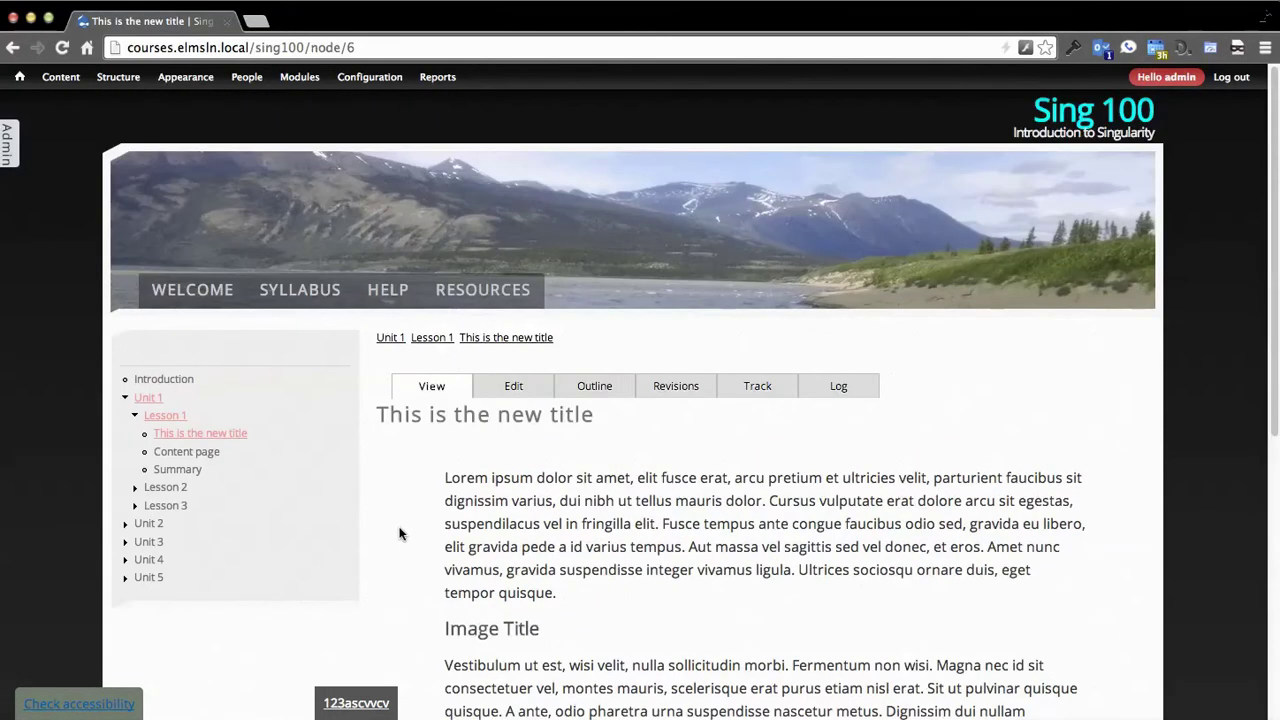
{"action": "scroll", "coordinate": [398, 532], "scroll_direction": "down", "scroll_amount": 2}
{"action": "scroll", "coordinate": [400, 530], "scroll_direction": "down", "scroll_amount": 1}
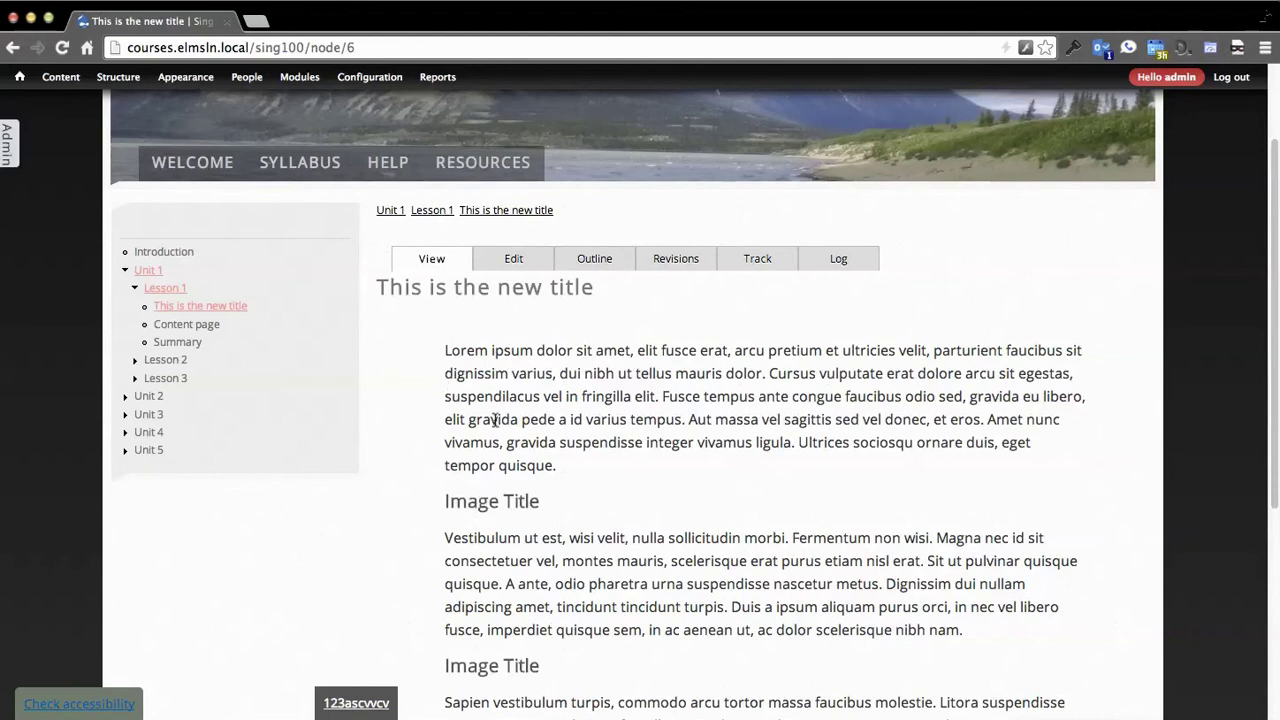
{"action": "scroll", "coordinate": [386, 497], "scroll_direction": "up", "scroll_amount": 3}
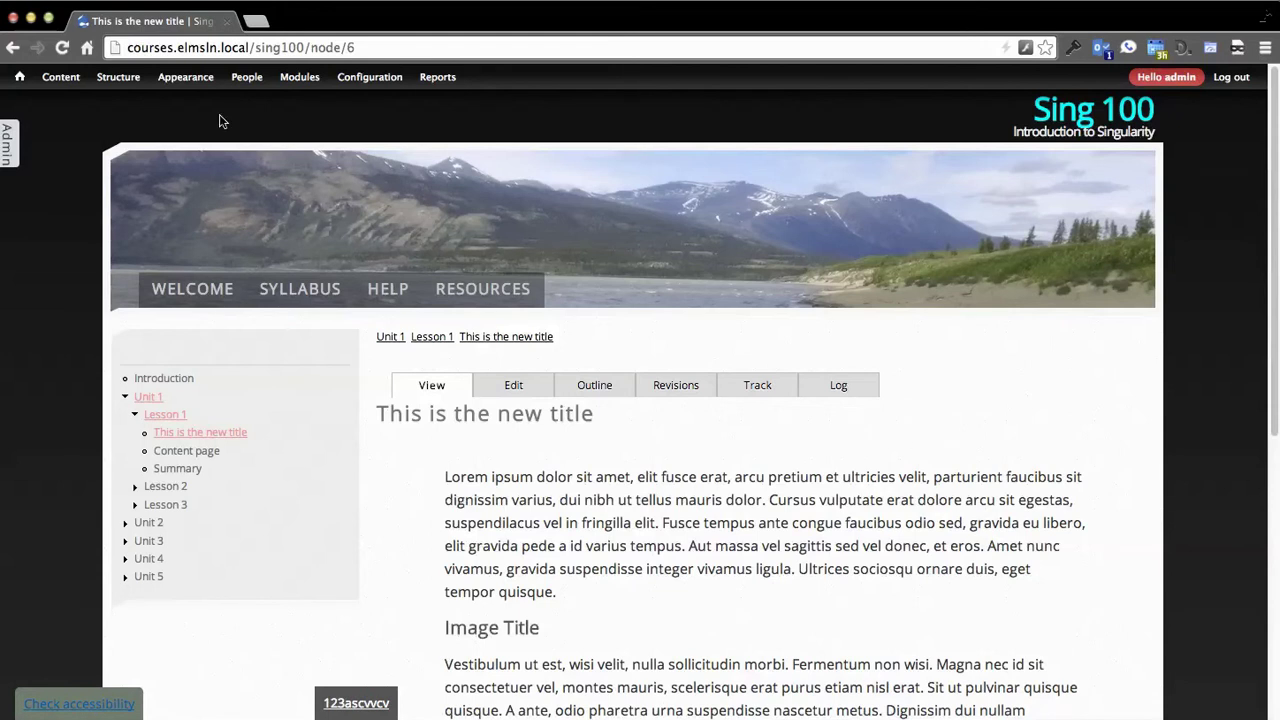
Step: Go to online.elmsln.local/sing100/ and open the course's service instances
{"action": "double_click", "coordinate": [150, 47]}
{"action": "type", "text": "o"}
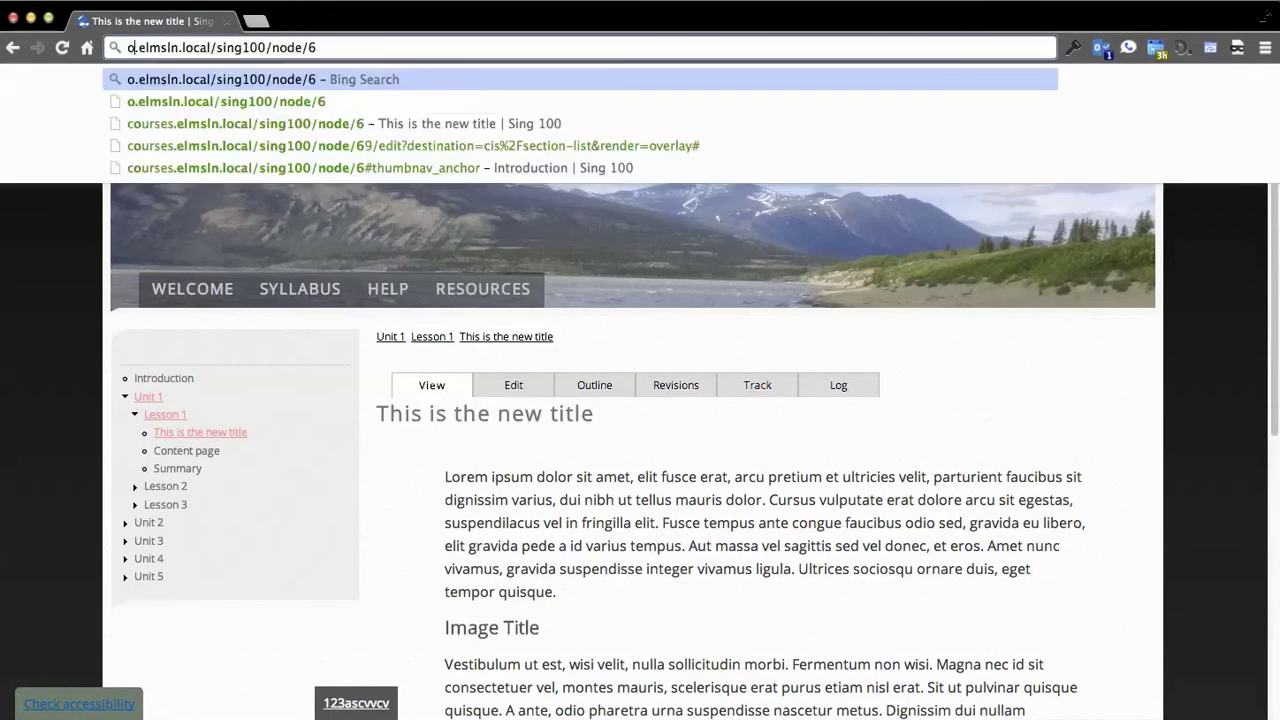
{"action": "type", "text": "nline"}
{"action": "left_click_drag", "start_coordinate": [297, 47], "coordinate": [348, 47]}
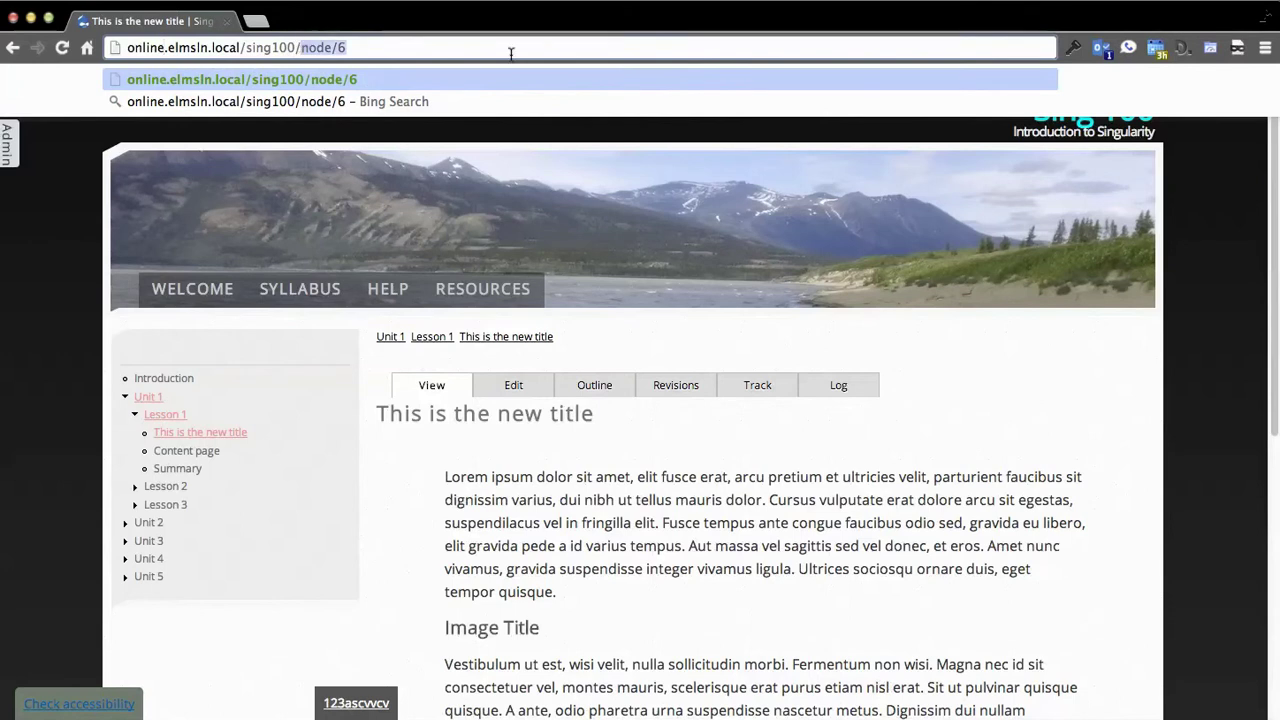
{"action": "key", "text": "BackSpace"}
{"action": "key", "text": "Return"}
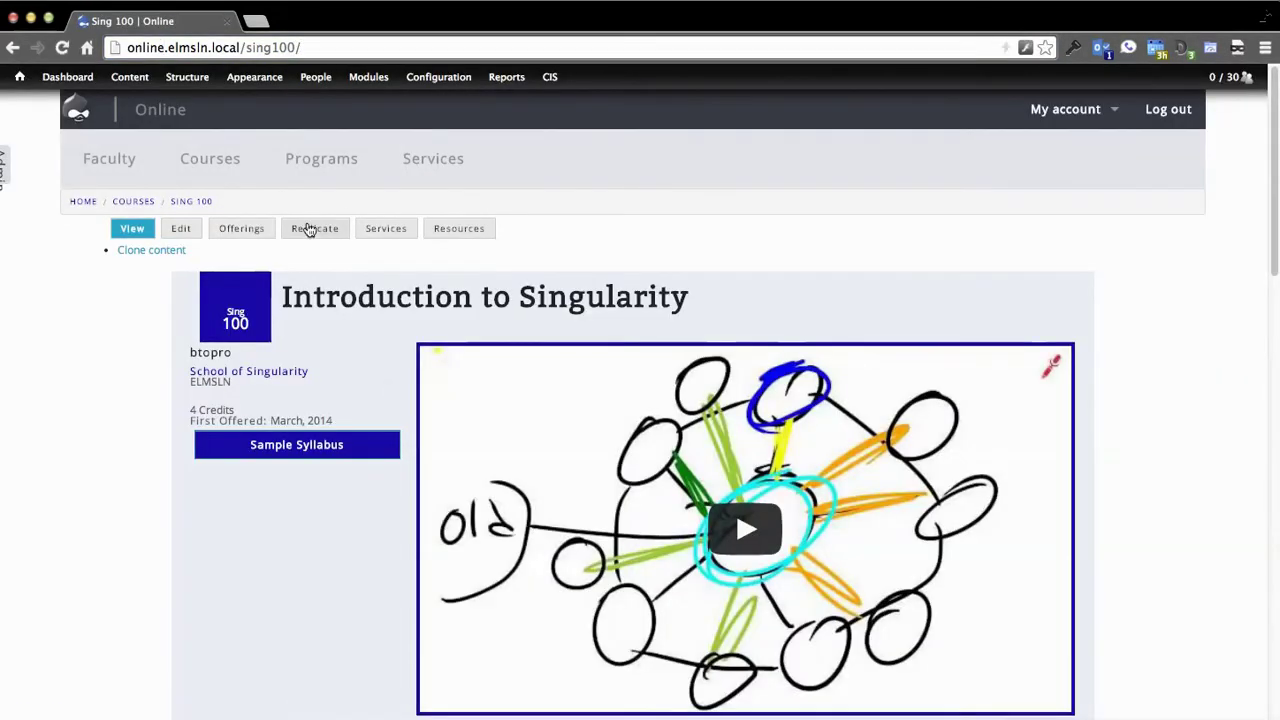
{"action": "left_click", "coordinate": [383, 229]}
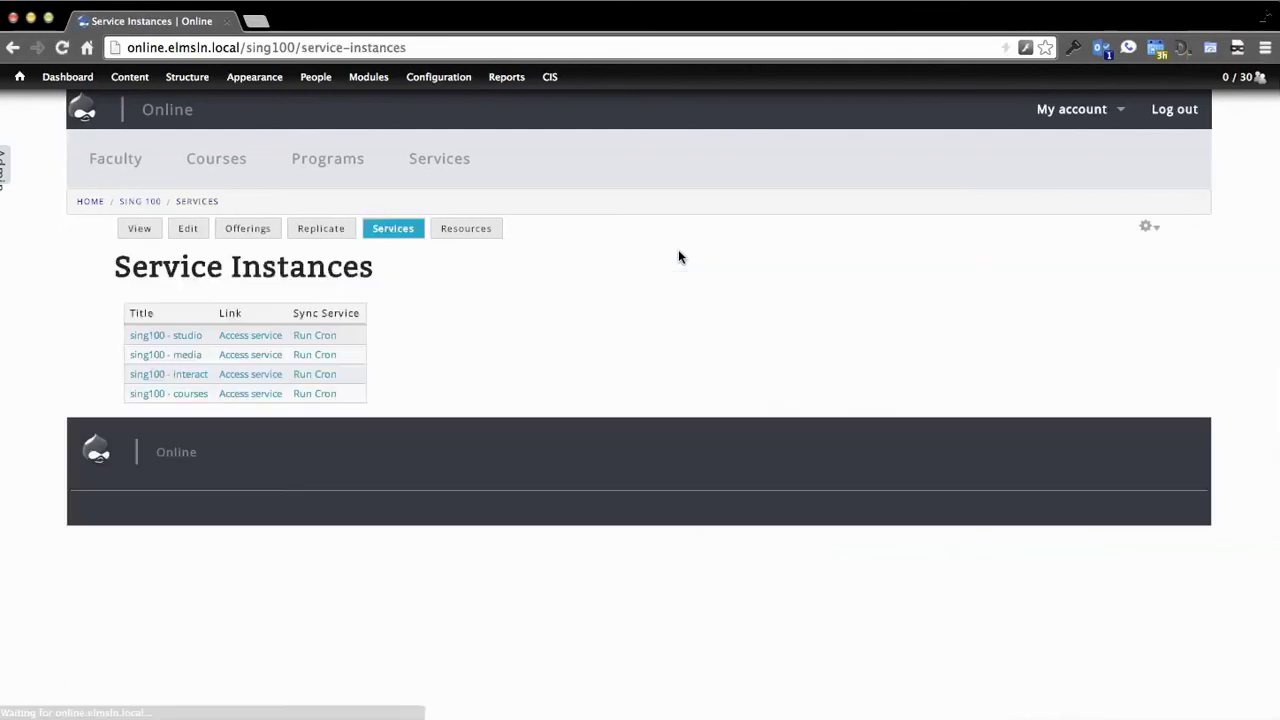
Step: Switch to the terminal, list the config/jobs directory, and check the processing status of the sing100 job files
{"action": "key", "text": "ctrl+grave"}
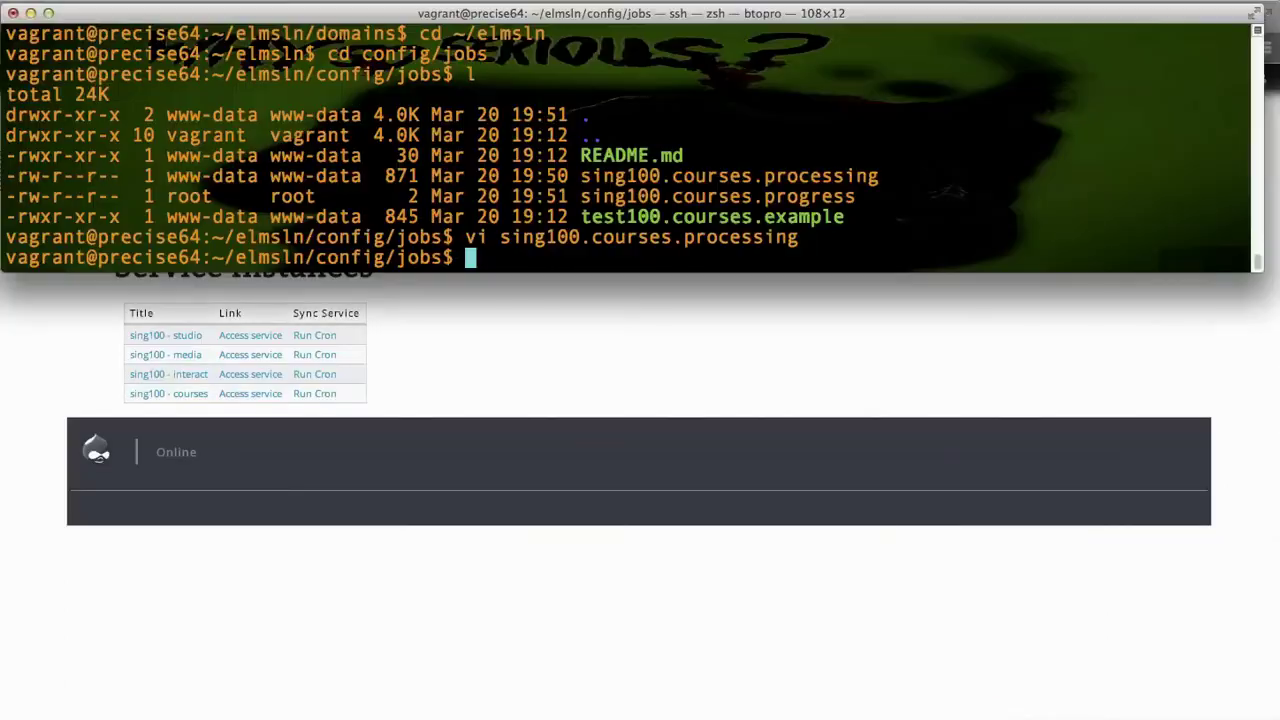
{"action": "type", "text": "l"}
{"action": "key", "text": "Return"}
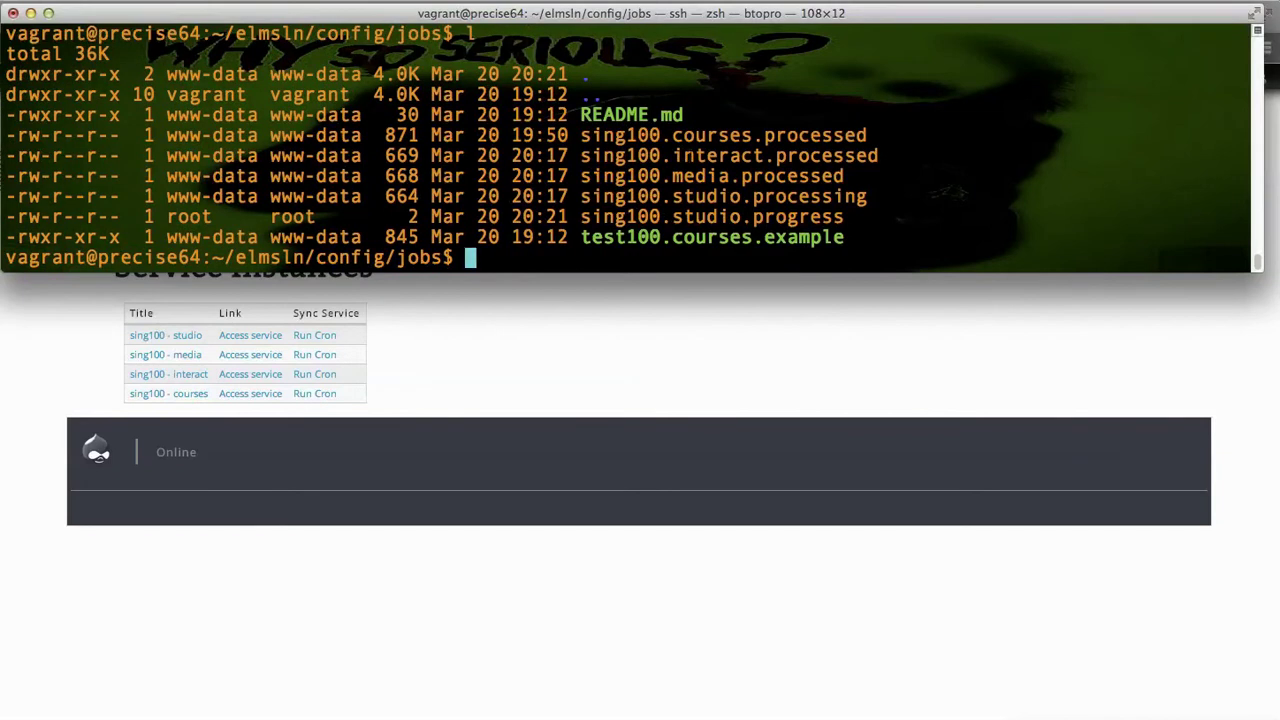
{"action": "left_click_drag", "start_coordinate": [673, 196], "coordinate": [867, 196]}
{"action": "left_click_drag", "start_coordinate": [581, 155], "coordinate": [754, 155]}
{"action": "left_click", "coordinate": [754, 155]}
{"action": "left_click_drag", "start_coordinate": [581, 176], "coordinate": [730, 176]}
{"action": "left_click_drag", "start_coordinate": [581, 196], "coordinate": [736, 196]}
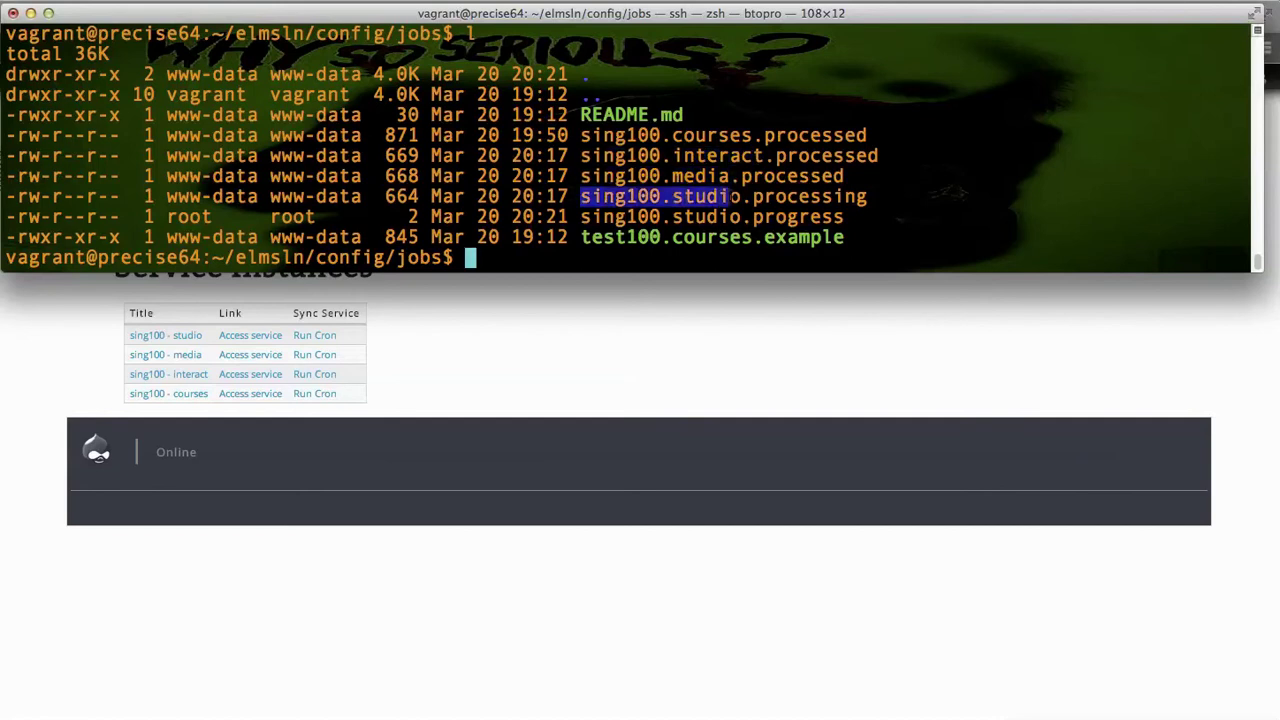
{"action": "left_click", "coordinate": [736, 196]}
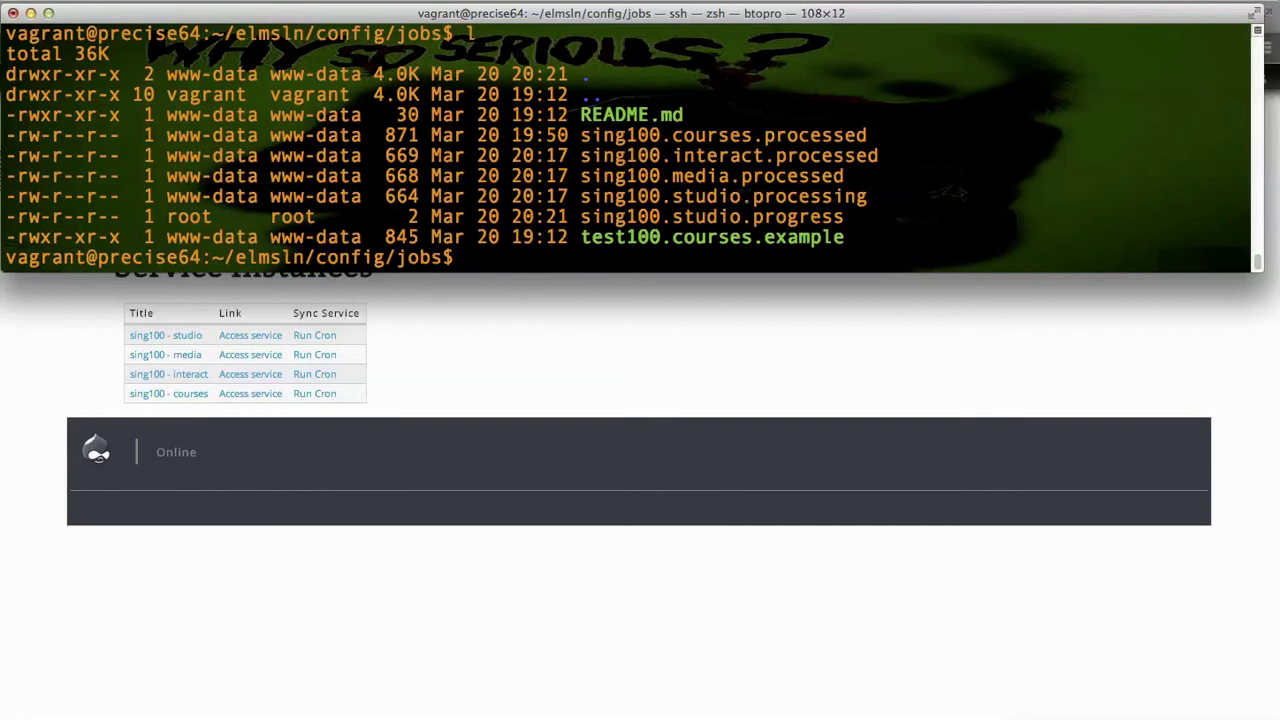
{"action": "type", "text": "l"}
{"action": "key", "text": "BackSpace"}
{"action": "left_click", "coordinate": [454, 408]}
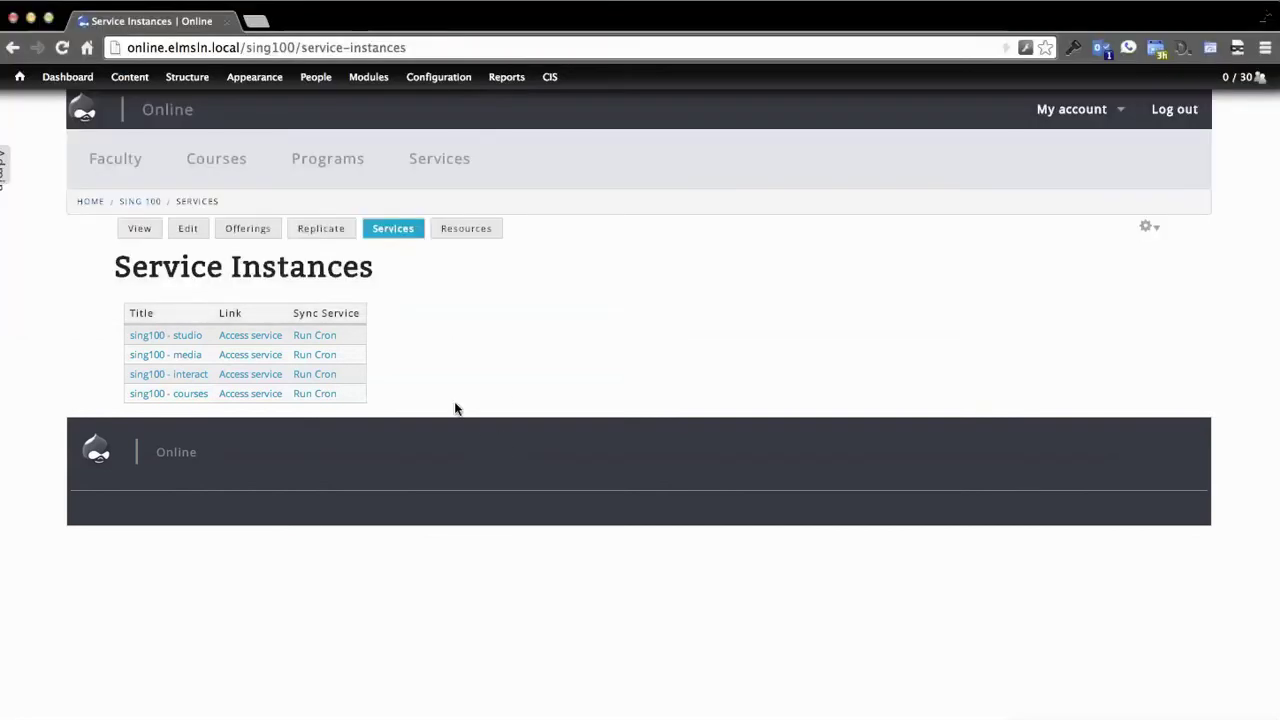
Step: Open the sing100 media and interact services in separate browser tabs and recheck the job files in the terminal
{"action": "left_click", "coordinate": [244, 358], "text": "super"}
{"action": "left_click", "coordinate": [240, 374], "text": "super"}
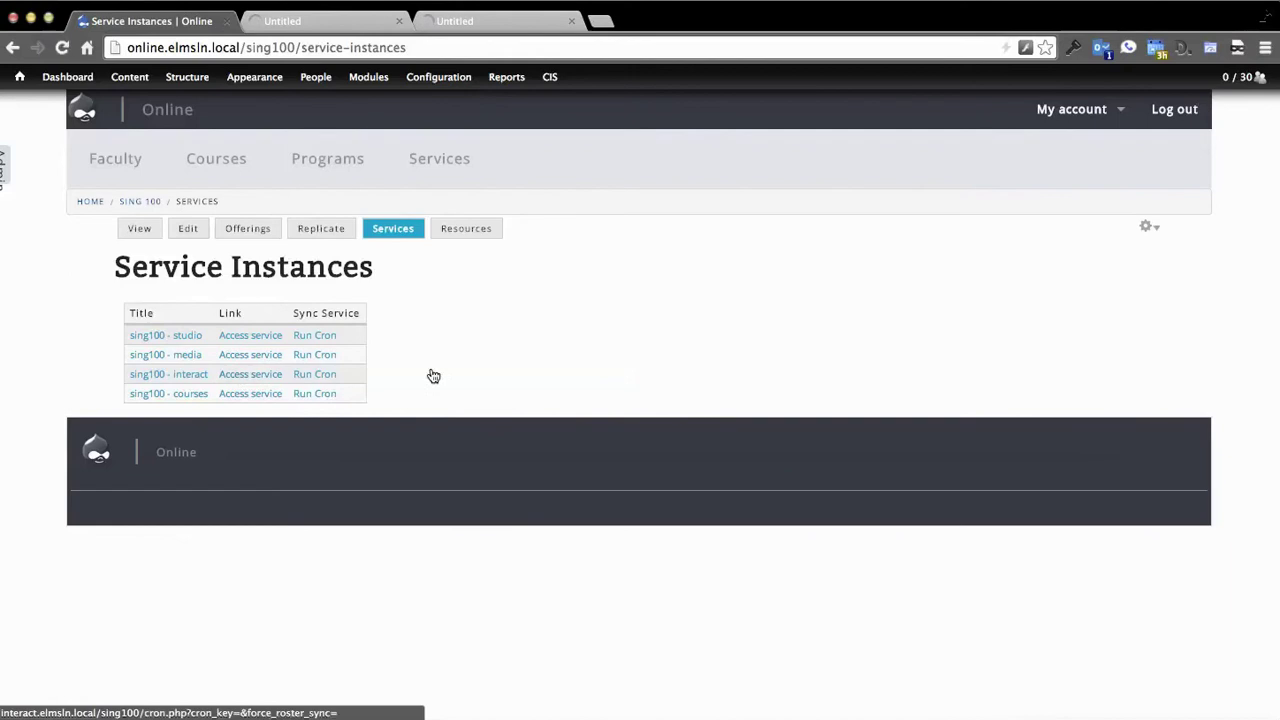
{"action": "key", "text": "ctrl+grave"}
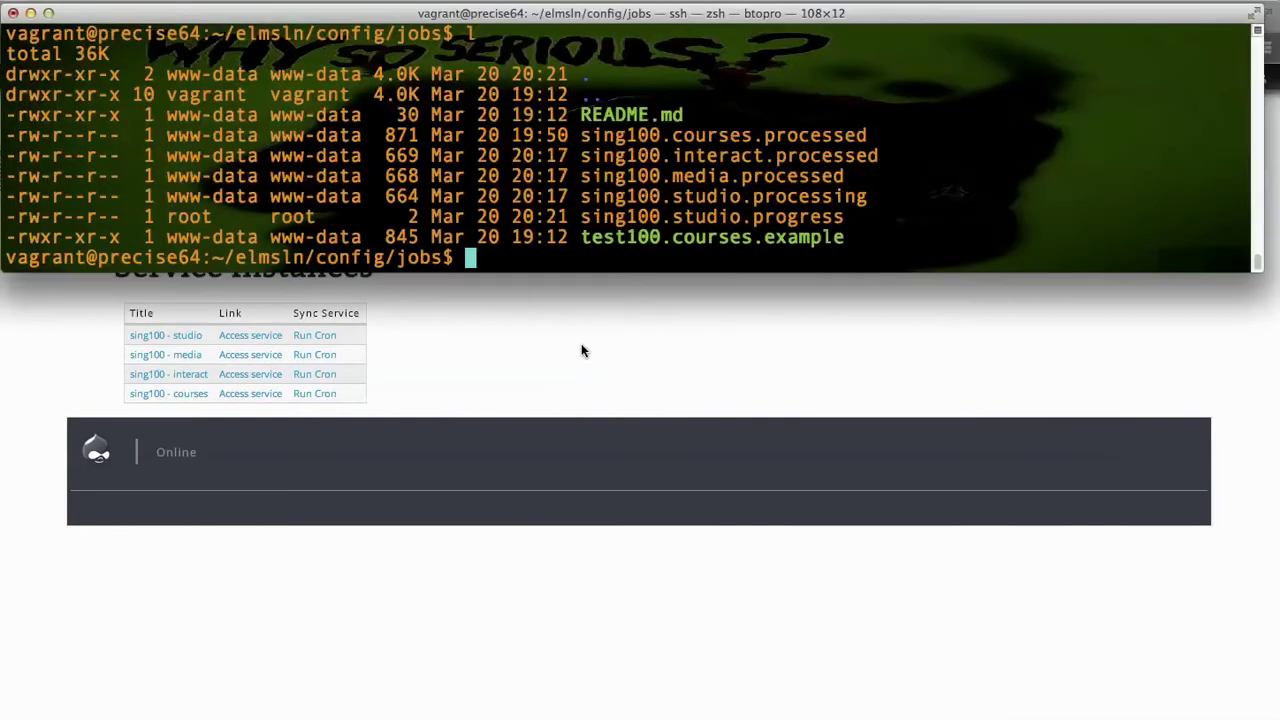
{"action": "type", "text": "l"}
{"action": "key", "text": "BackSpace"}
{"action": "key", "text": "ctrl+grave"}
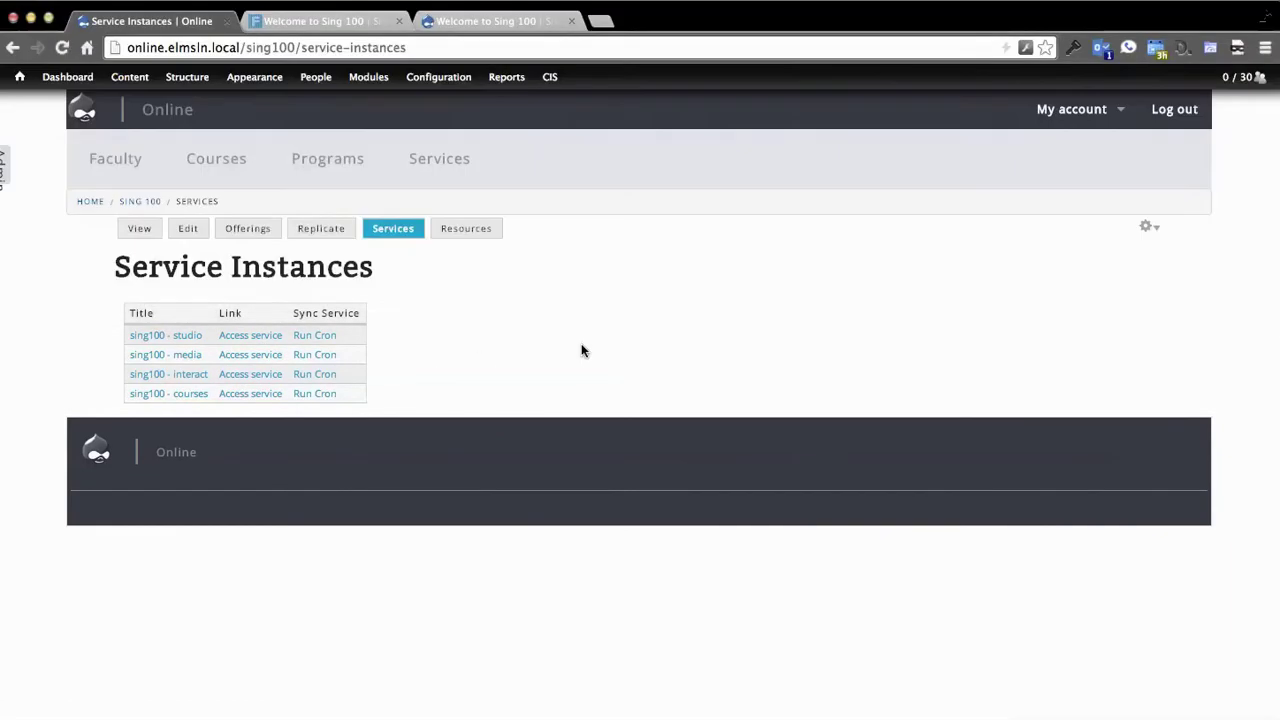
Step: Compare the front pages of the Sing 100 media and interact sites with the course's service instances list
{"action": "left_click", "coordinate": [309, 21]}
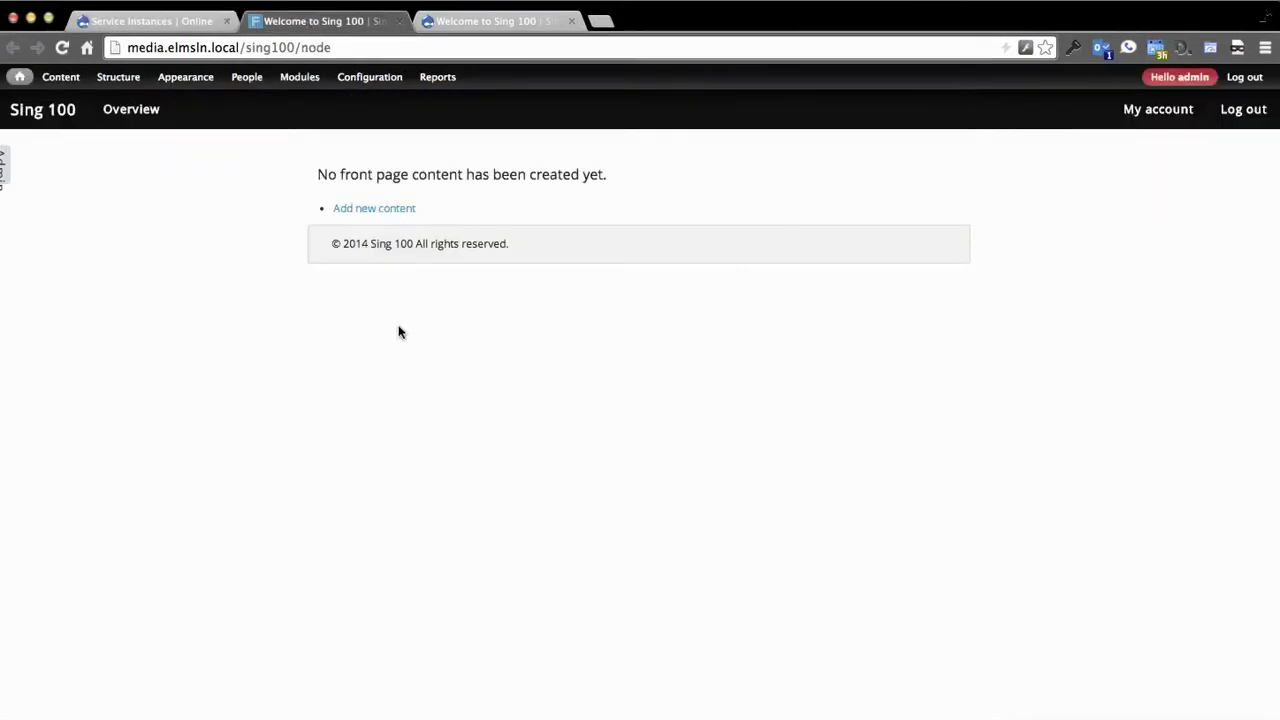
{"action": "left_click", "coordinate": [490, 21]}
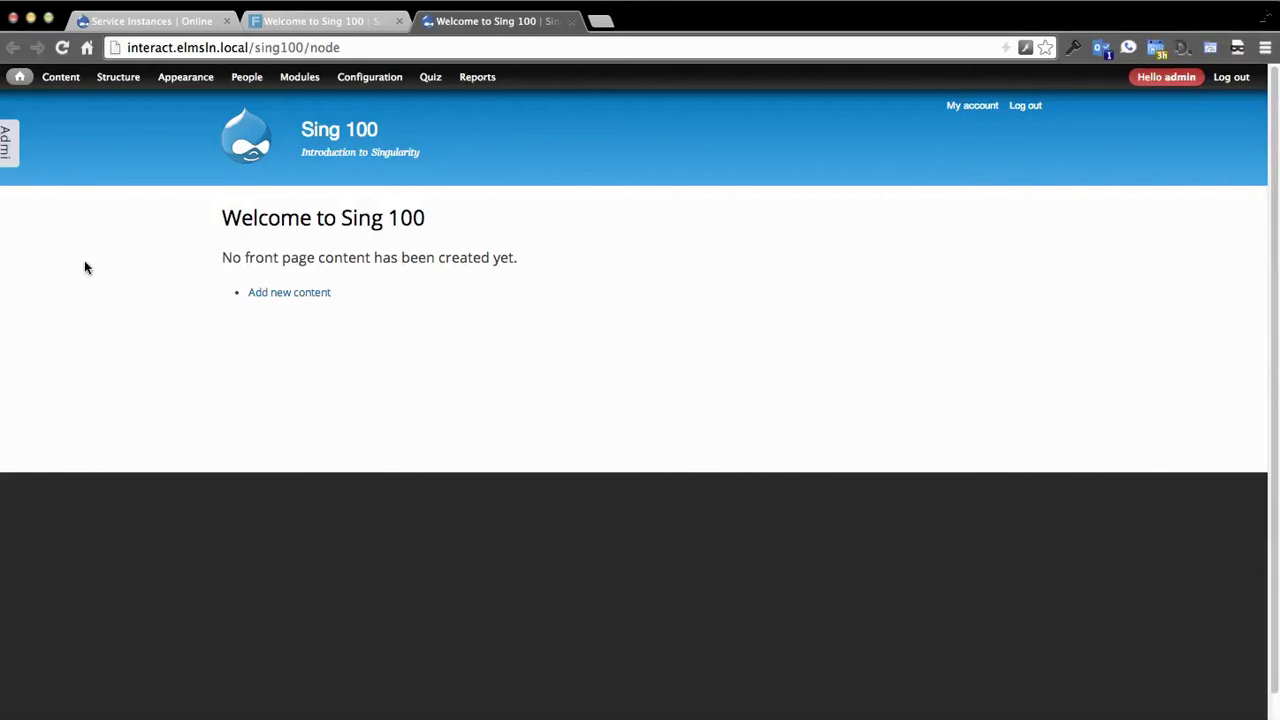
{"action": "left_click", "coordinate": [315, 20]}
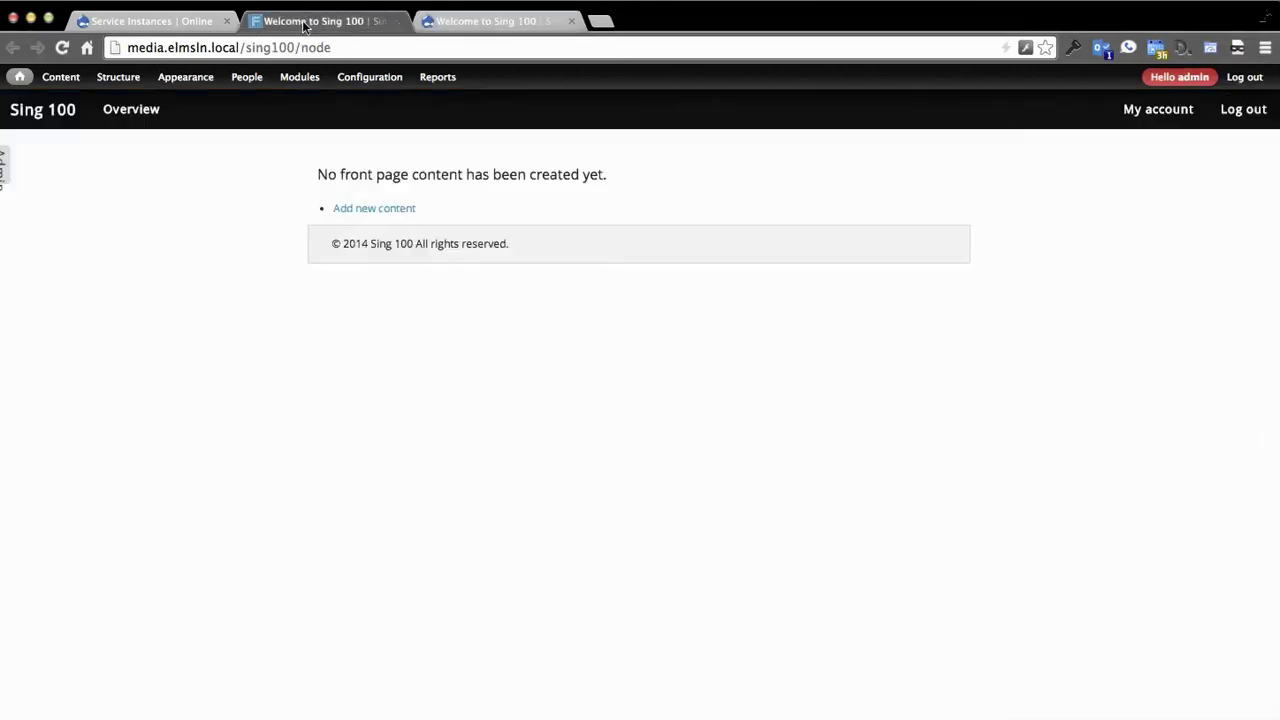
{"action": "left_click", "coordinate": [161, 22]}
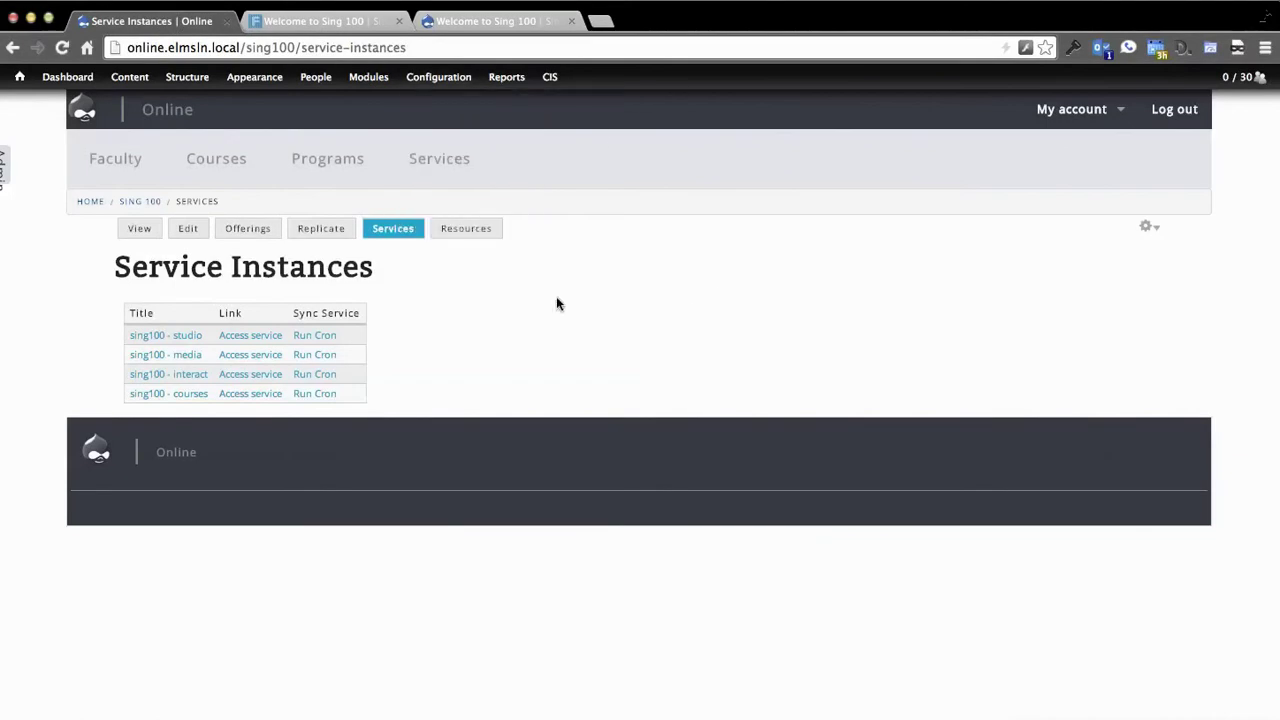
{"action": "mouse_move", "coordinate": [306, 88]}
{"action": "left_click", "coordinate": [318, 22]}
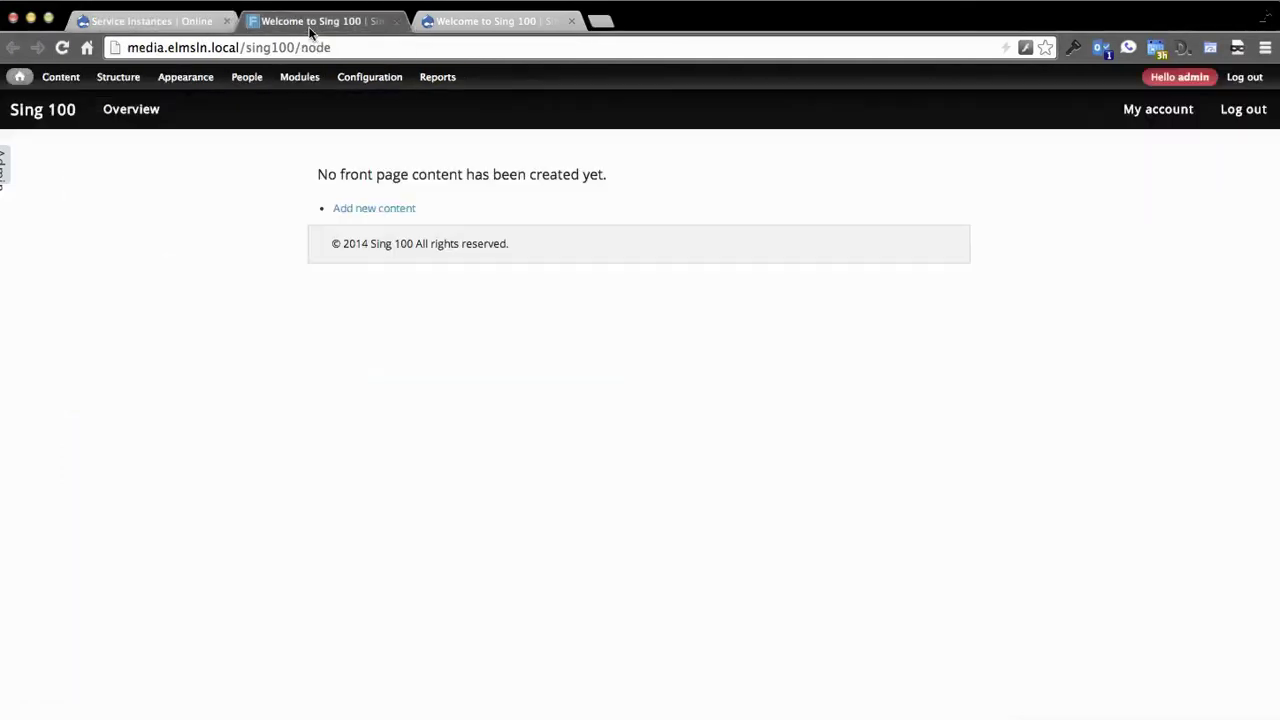
{"action": "left_click", "coordinate": [474, 22]}
{"action": "key", "text": "ctrl+Tab"}
{"action": "key", "text": "ctrl+Tab"}
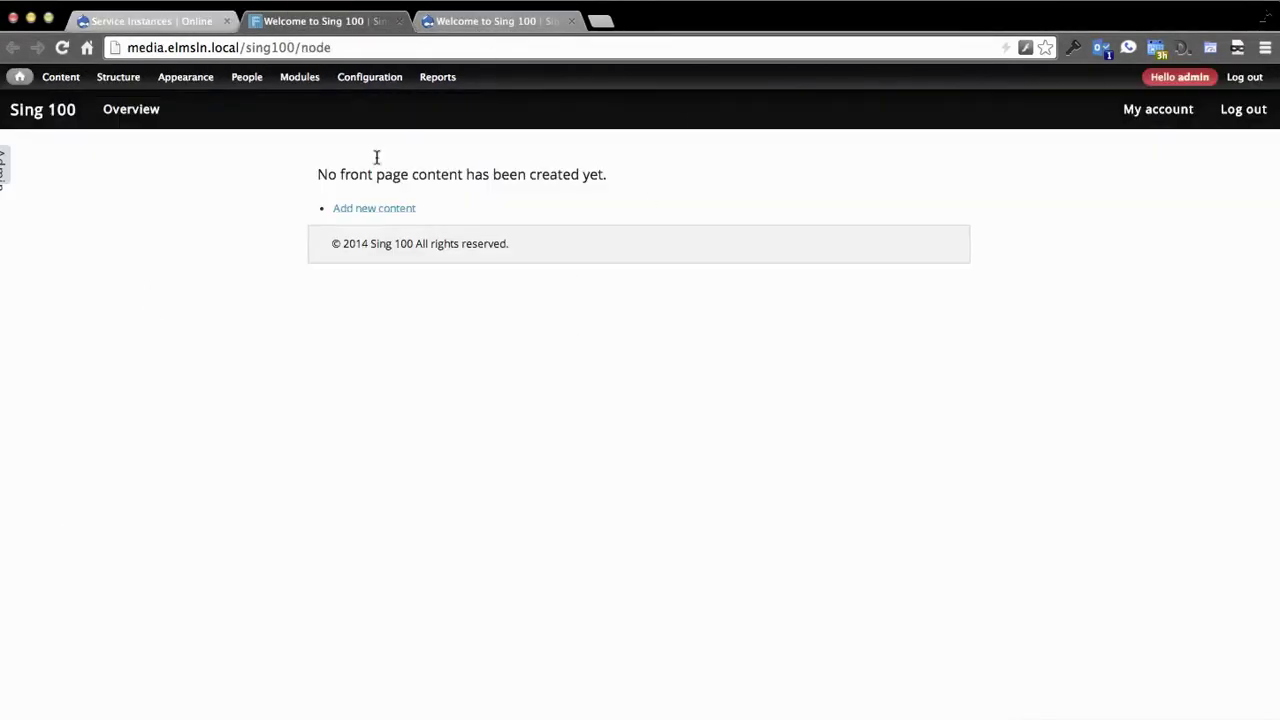
Step: Expand and collapse the media site's Admin block, and glance at the job listing in the terminal
{"action": "left_click", "coordinate": [5, 167]}
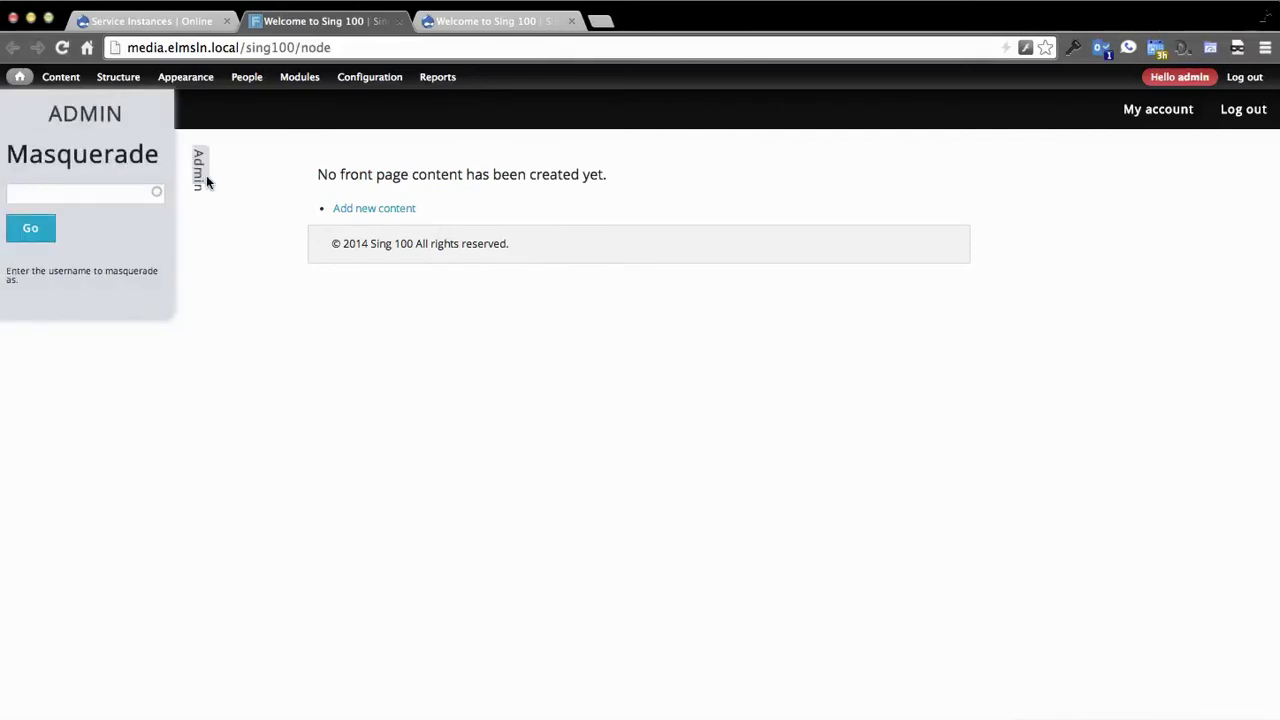
{"action": "left_click", "coordinate": [199, 170]}
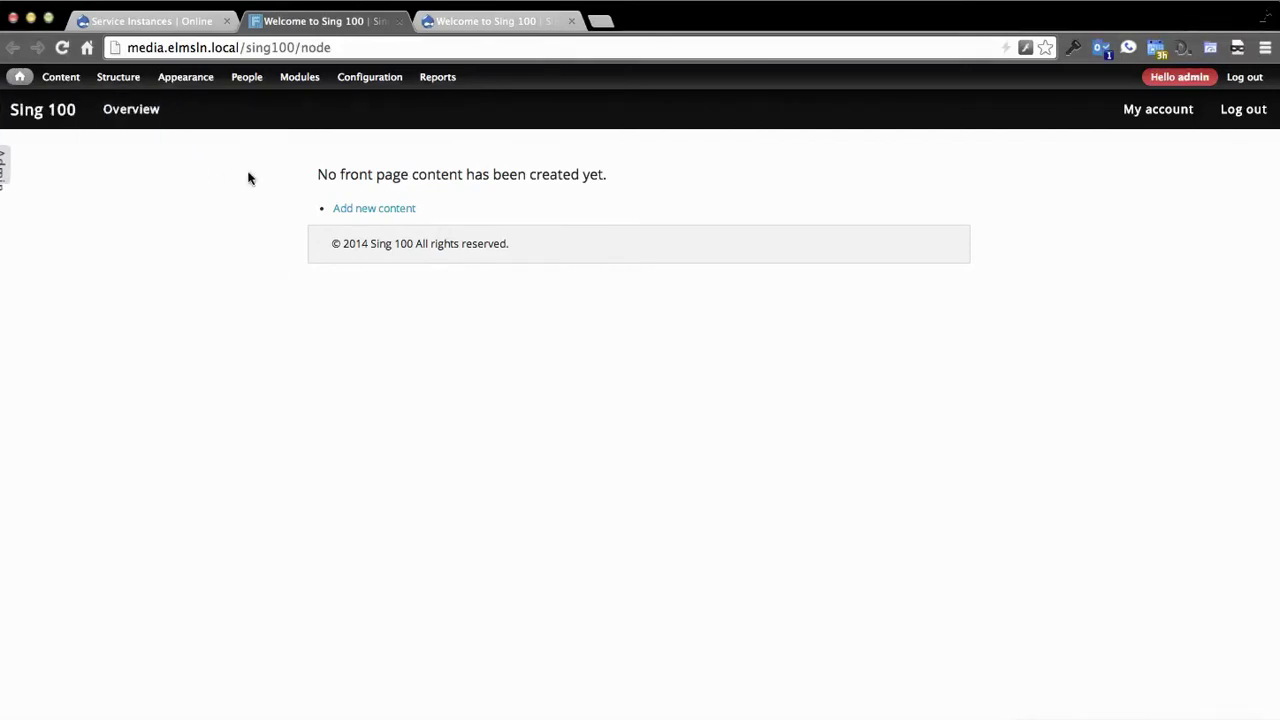
{"action": "key", "text": "super+Tab"}
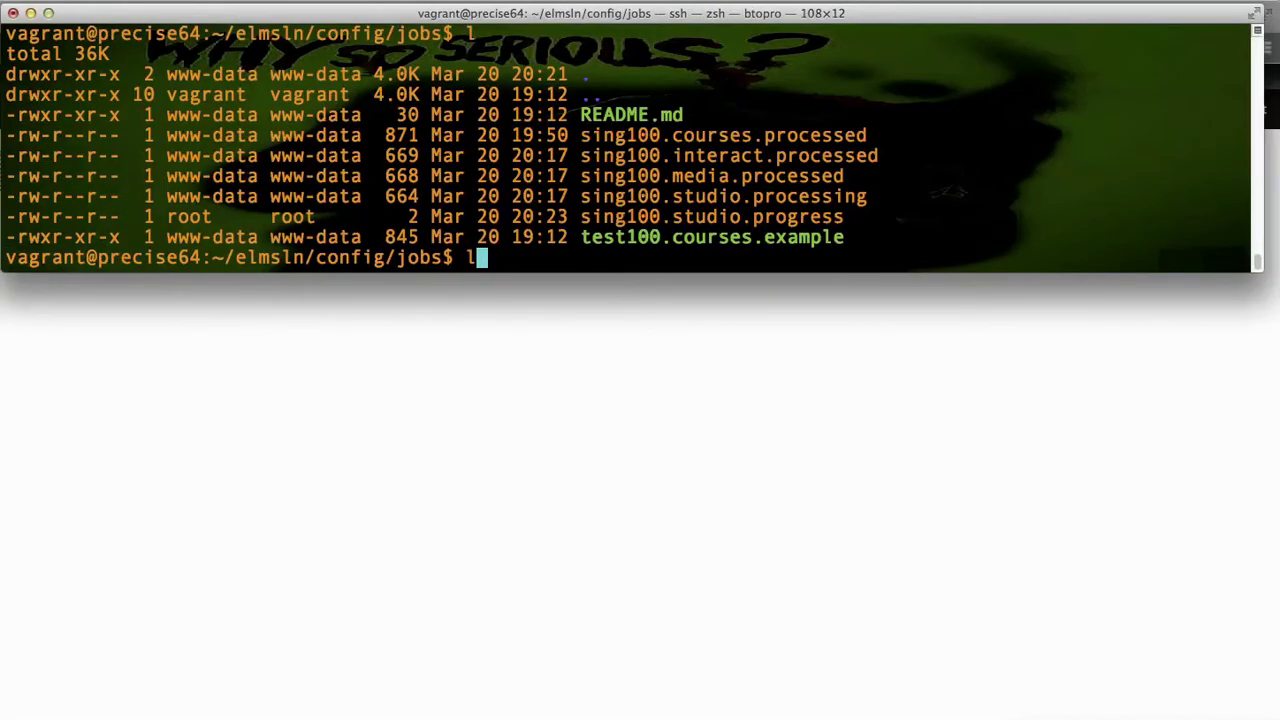
{"action": "key", "text": "super+Tab"}
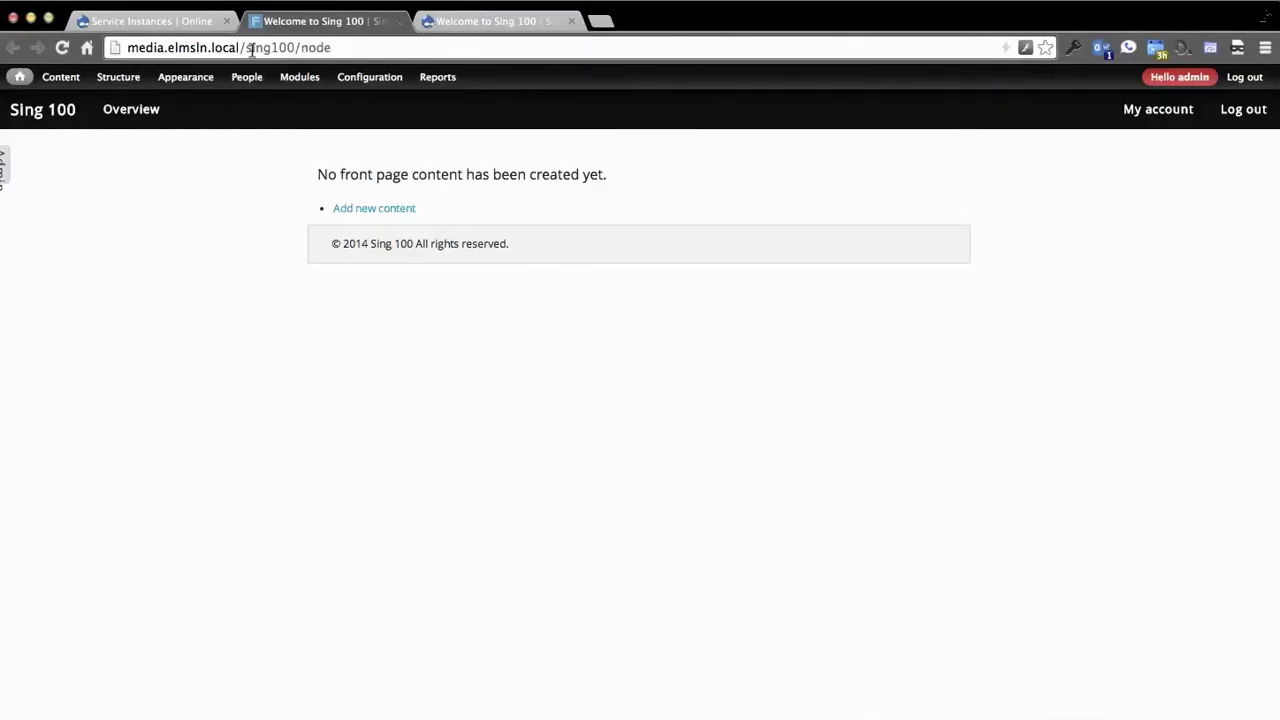
Step: Compare the domain and course path in the media and interact site addresses, and check the interact site's Admin block
{"action": "double_click", "coordinate": [131, 47]}
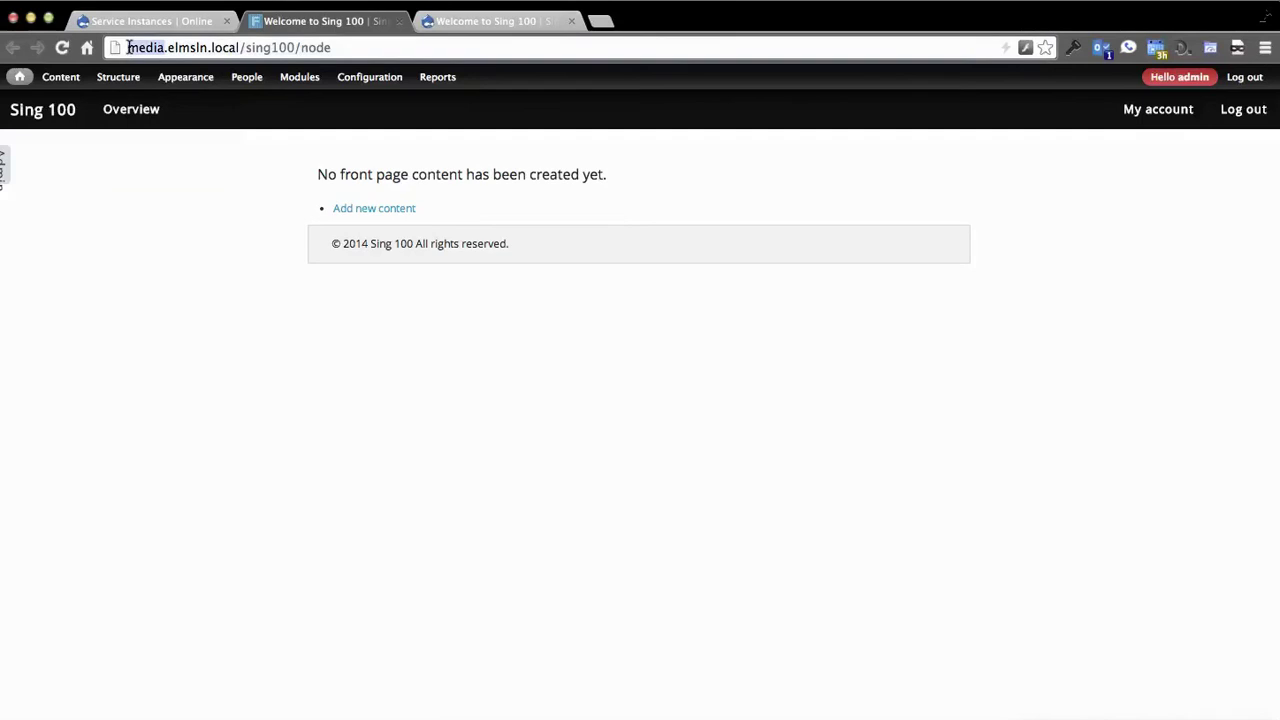
{"action": "double_click", "coordinate": [252, 47]}
{"action": "left_click", "coordinate": [316, 47]}
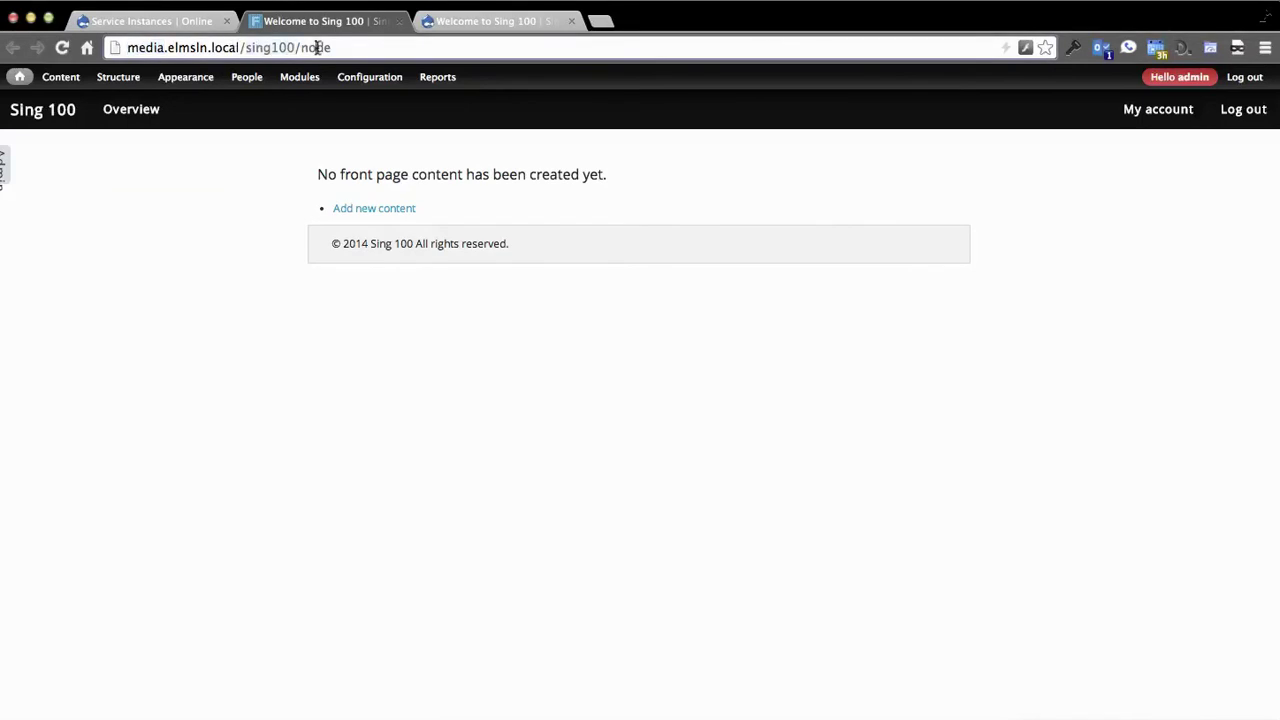
{"action": "left_click", "coordinate": [506, 22]}
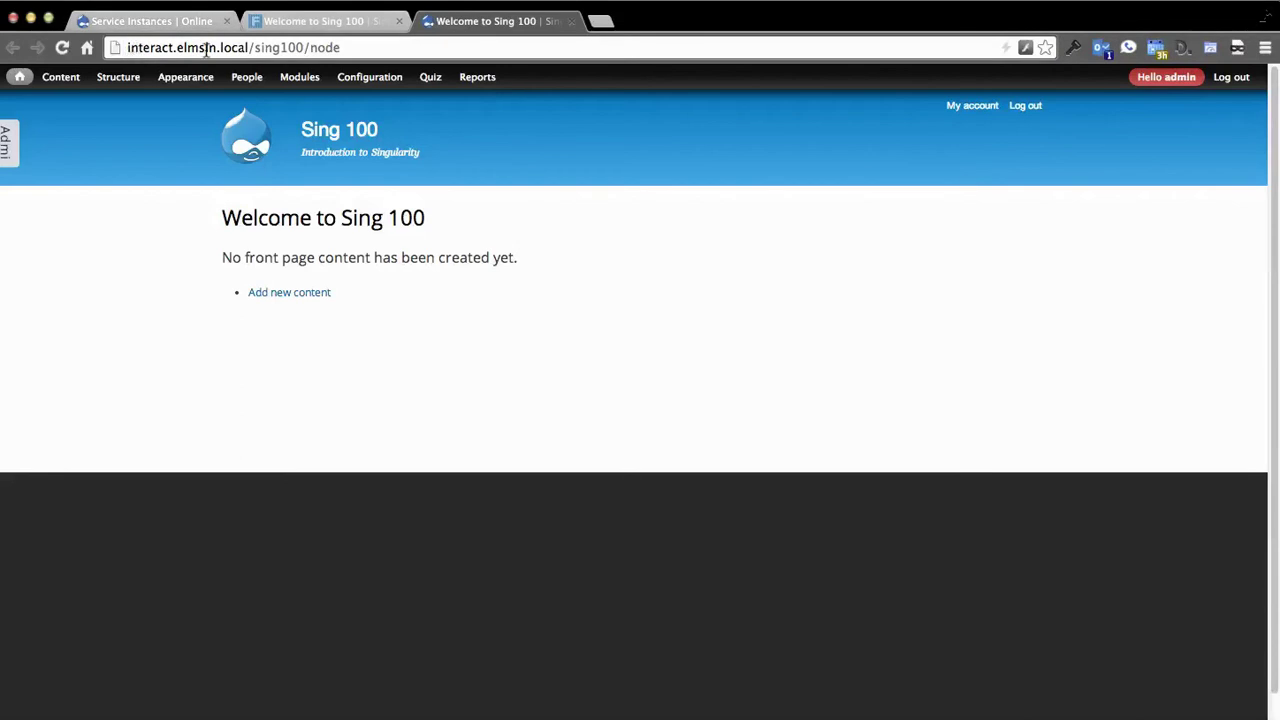
{"action": "double_click", "coordinate": [278, 47]}
{"action": "left_click", "coordinate": [34, 211]}
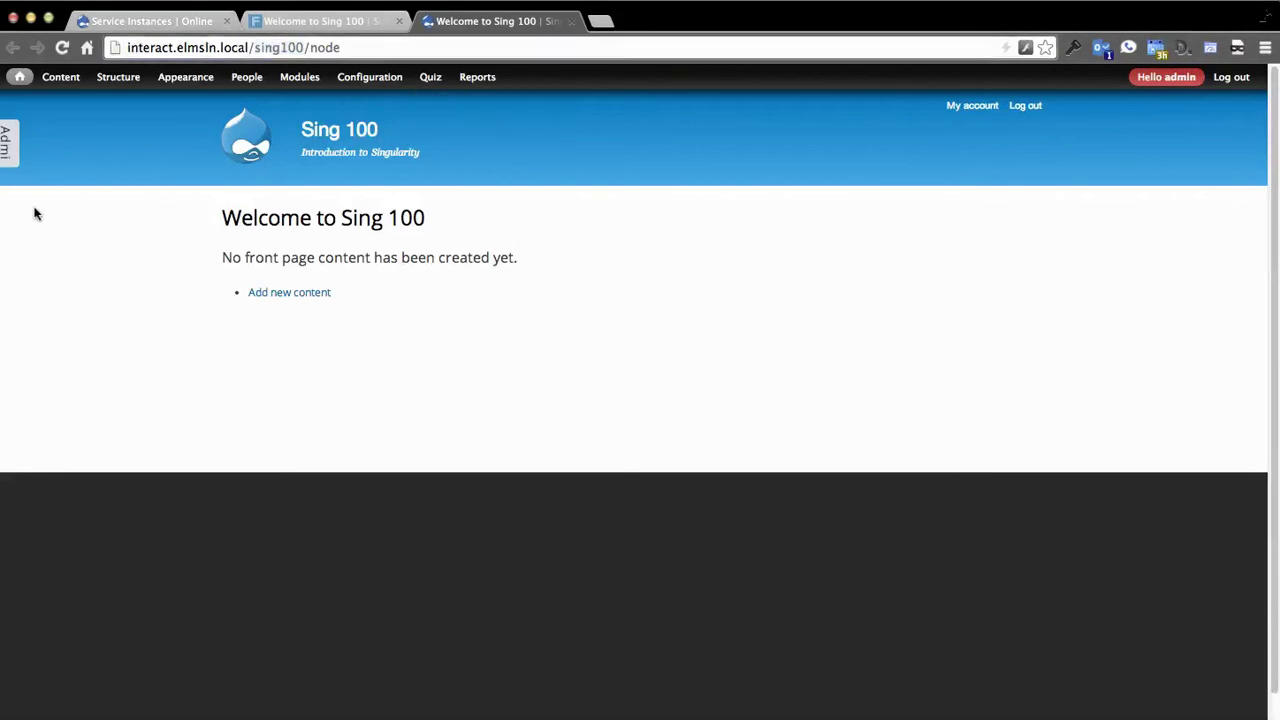
{"action": "left_click", "coordinate": [12, 146]}
{"action": "left_click", "coordinate": [196, 143]}
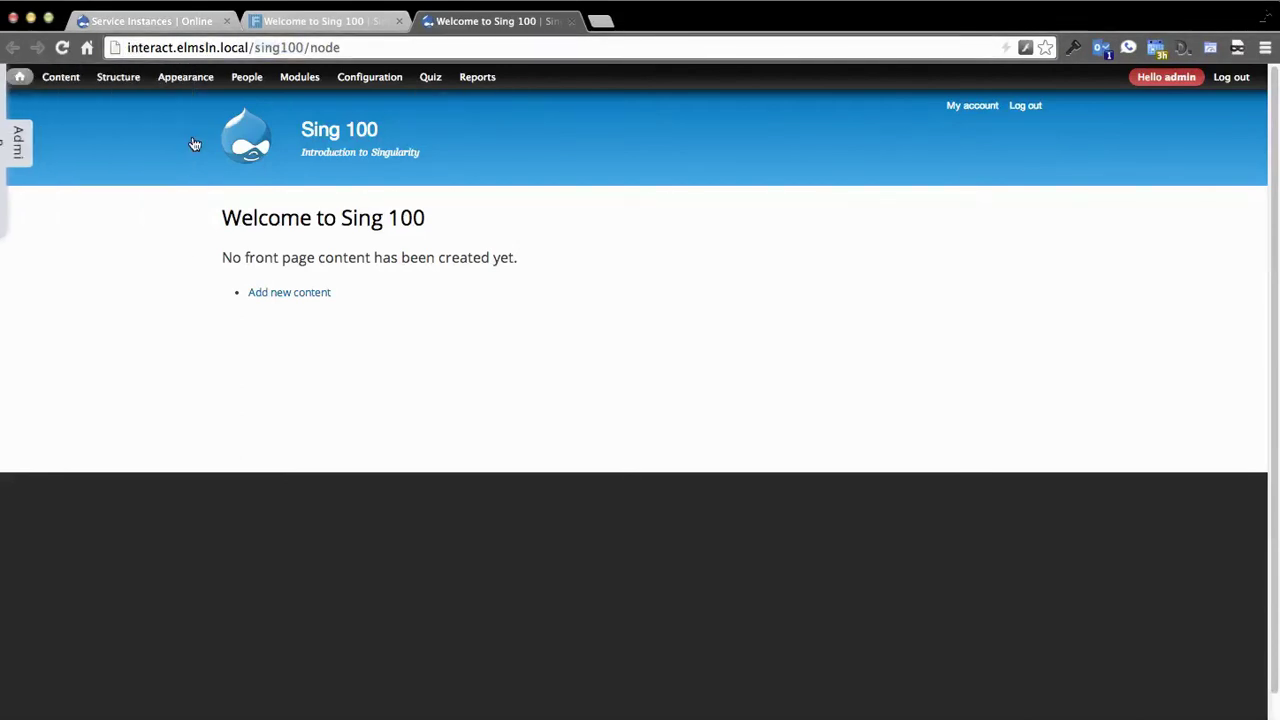
Step: Open the Features administration page on both the interact and media sites of Sing 100
{"action": "mouse_move", "coordinate": [125, 80]}
{"action": "mouse_move", "coordinate": [148, 166]}
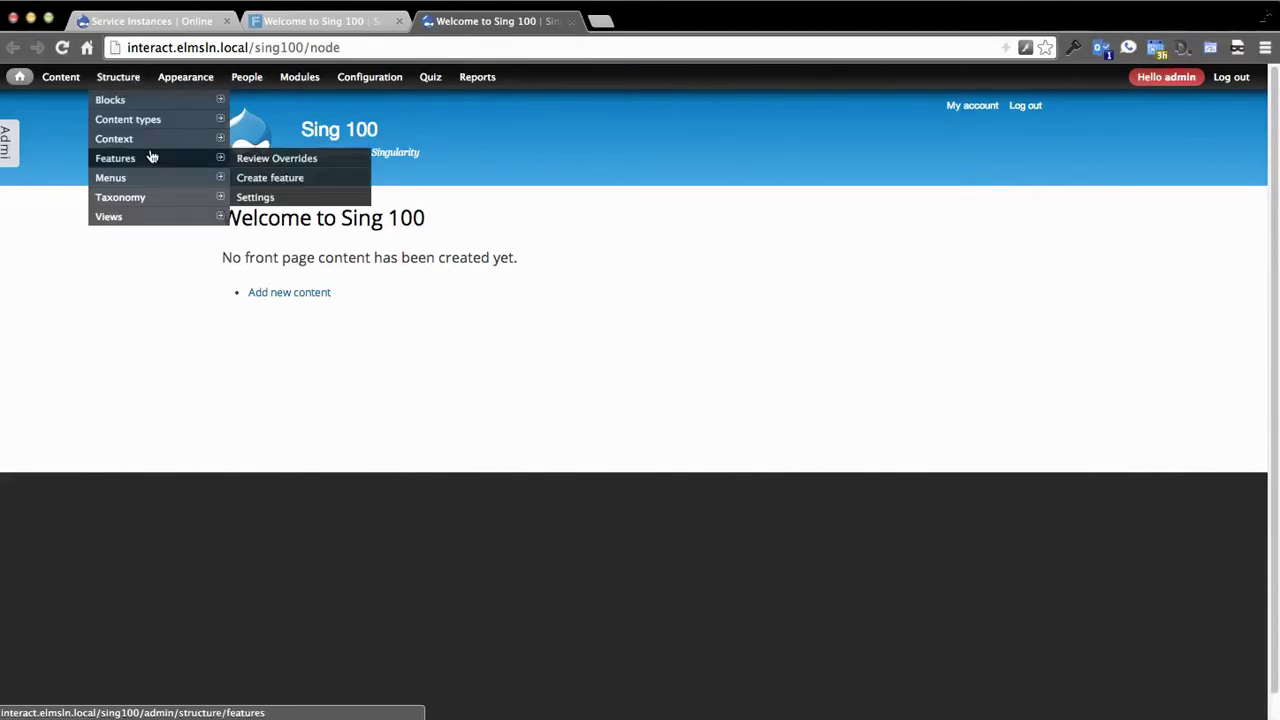
{"action": "left_click", "coordinate": [148, 160]}
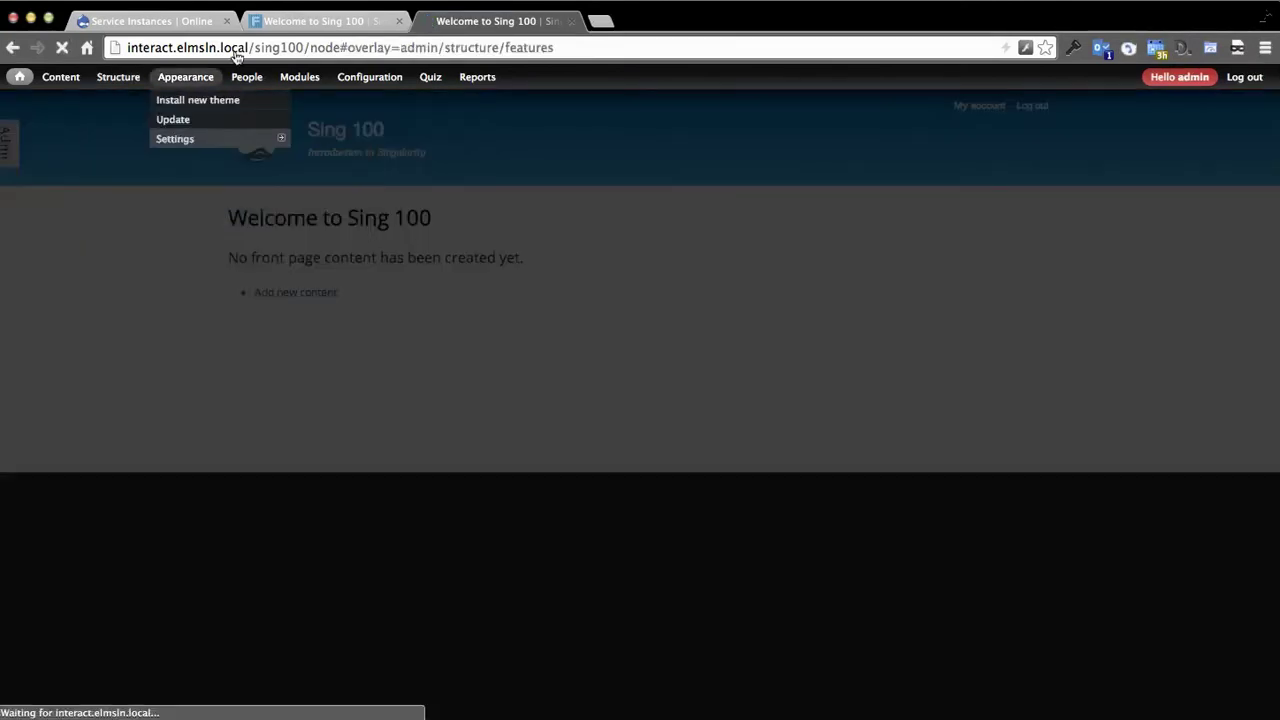
{"action": "key", "text": "ctrl+shift+Tab"}
{"action": "mouse_move", "coordinate": [110, 86]}
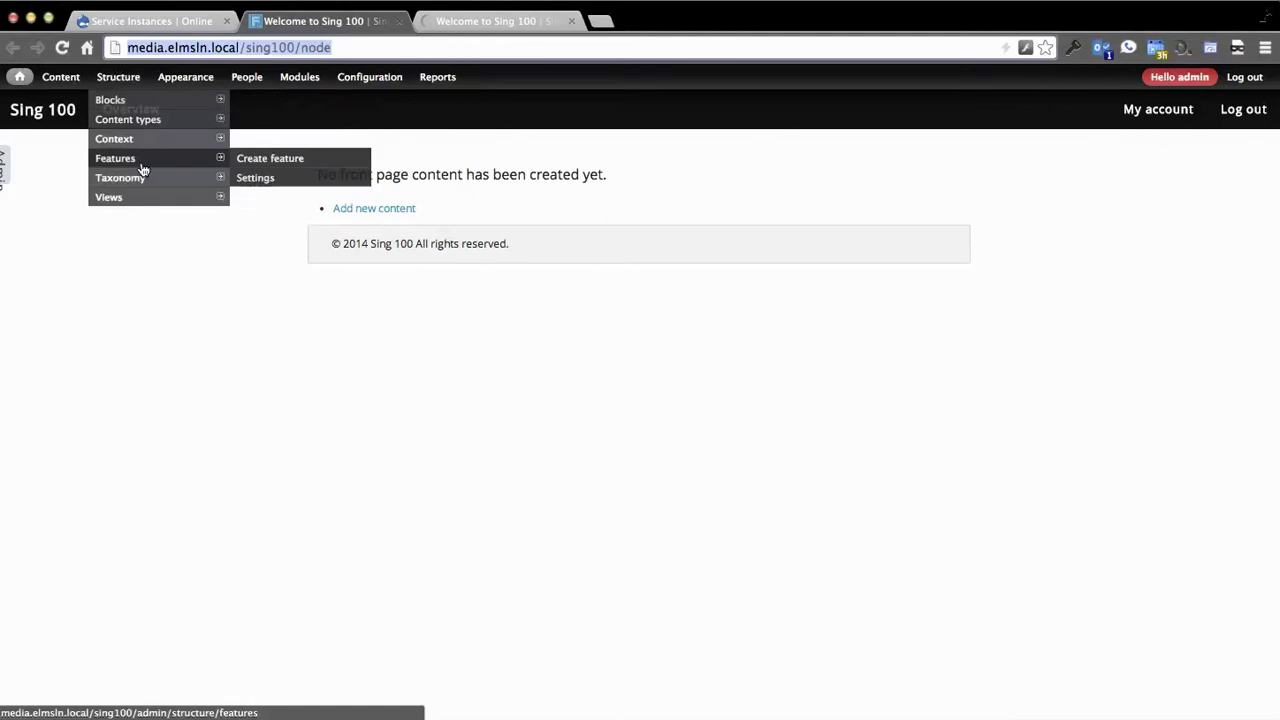
{"action": "left_click", "coordinate": [140, 160]}
Step: Enable the CIS Service Connection UX feature on the interact site and save the feature settings
{"action": "left_click", "coordinate": [480, 28]}
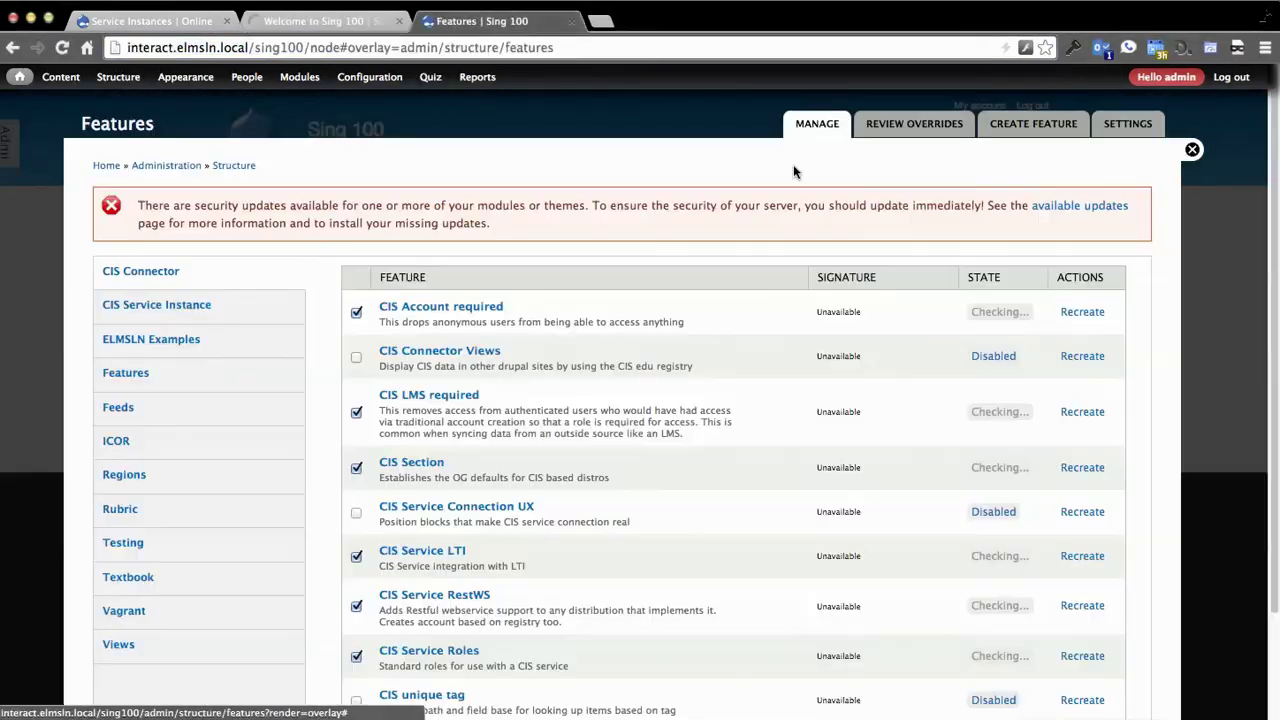
{"action": "scroll", "coordinate": [377, 521], "scroll_direction": "down", "scroll_amount": 2}
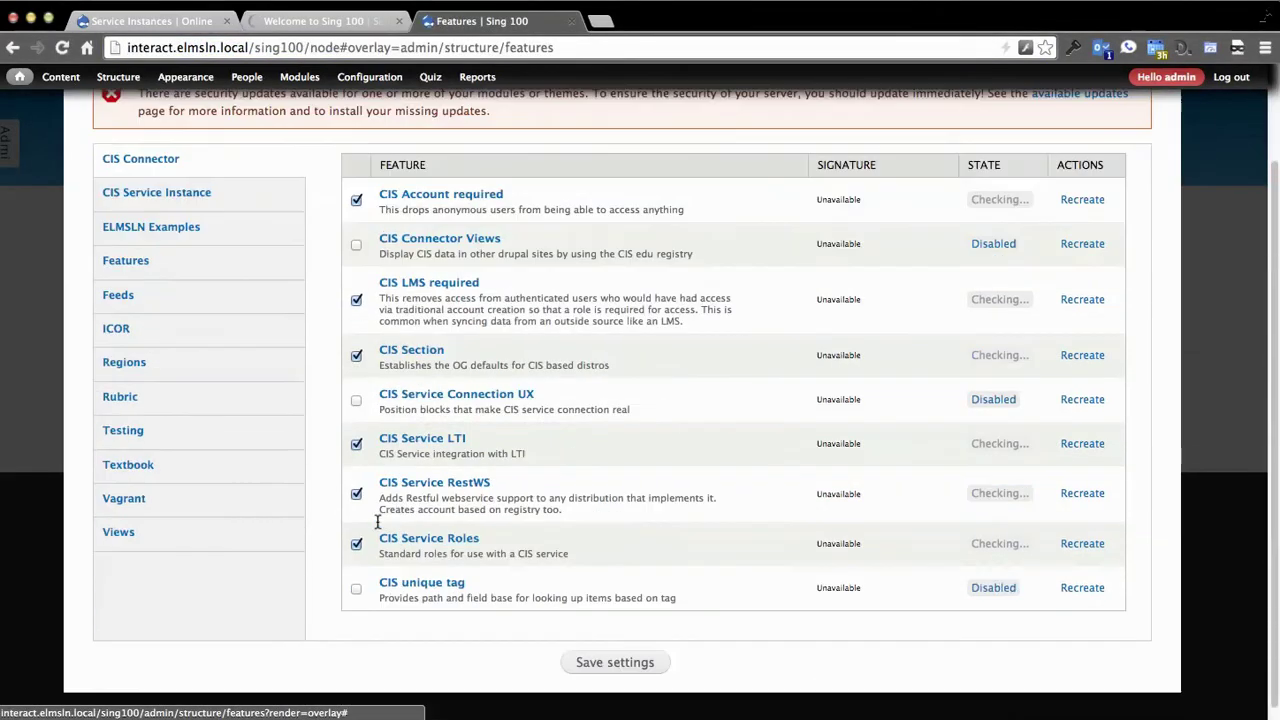
{"action": "left_click", "coordinate": [357, 401]}
{"action": "left_click", "coordinate": [604, 667]}
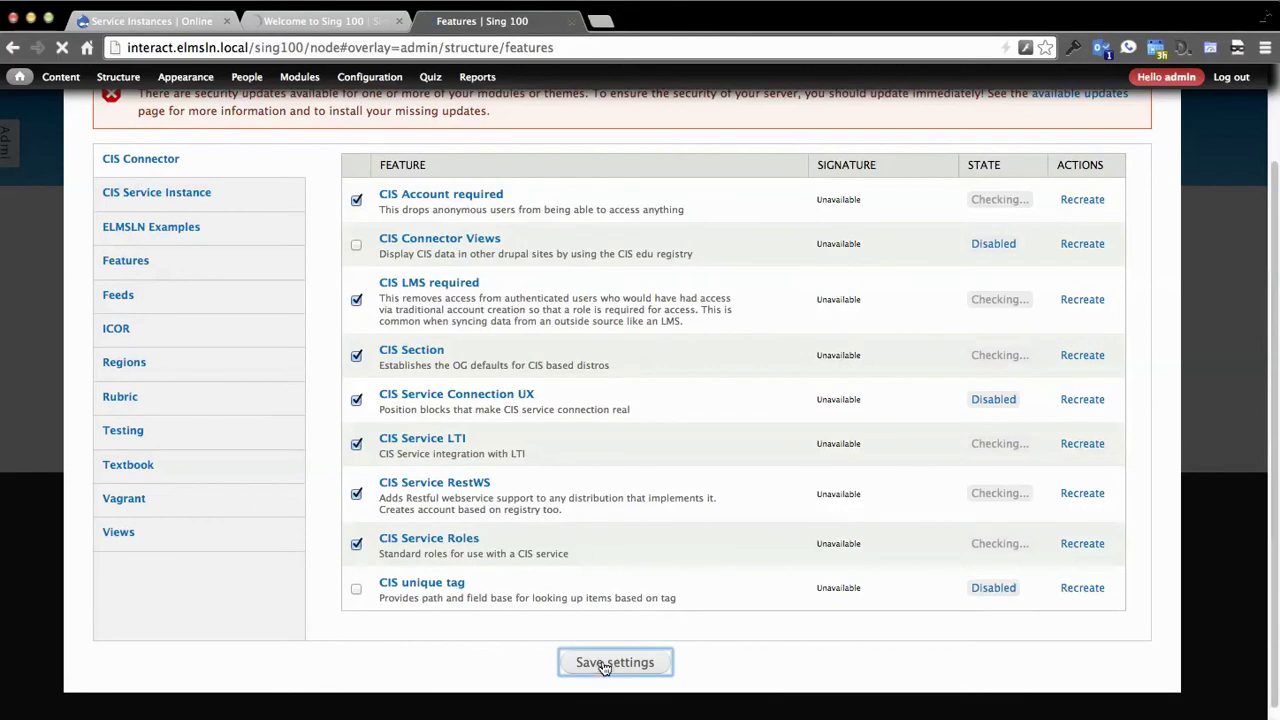
Step: Enable the CIS Section and CIS Service Connection UX features on the media site and save the feature settings
{"action": "left_click", "coordinate": [325, 21]}
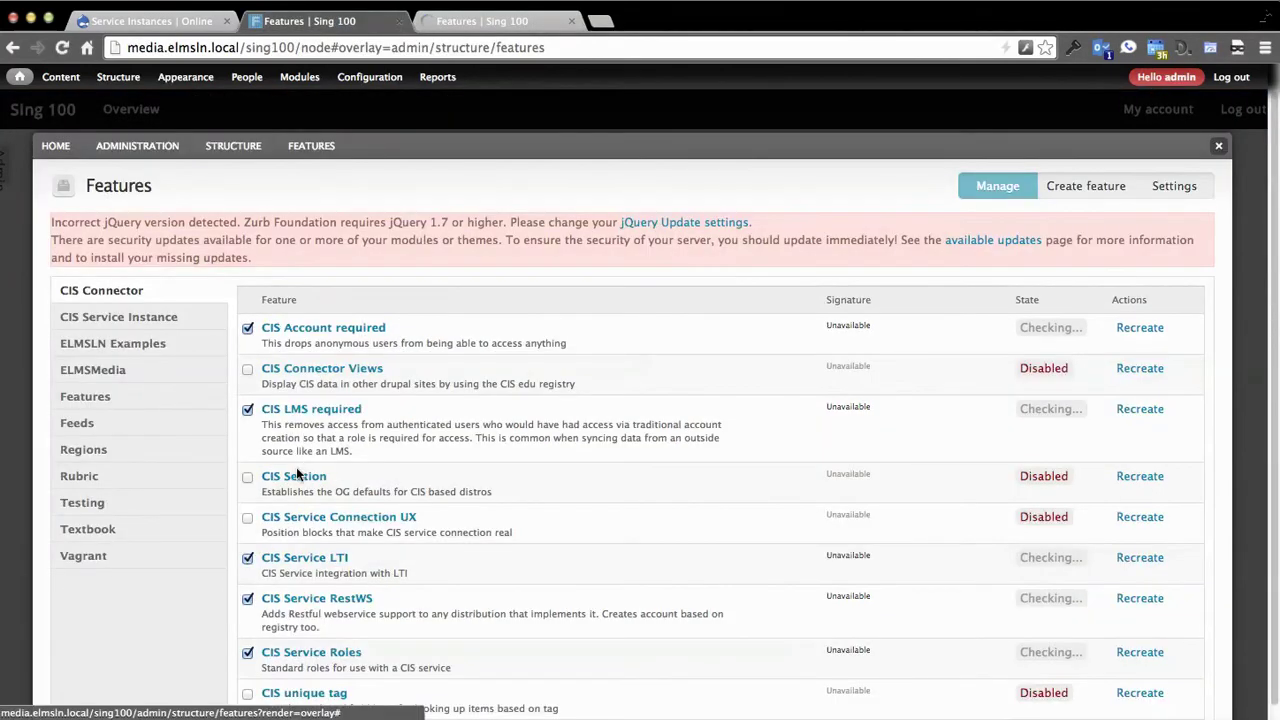
{"action": "scroll", "coordinate": [250, 499], "scroll_direction": "down", "scroll_amount": 1}
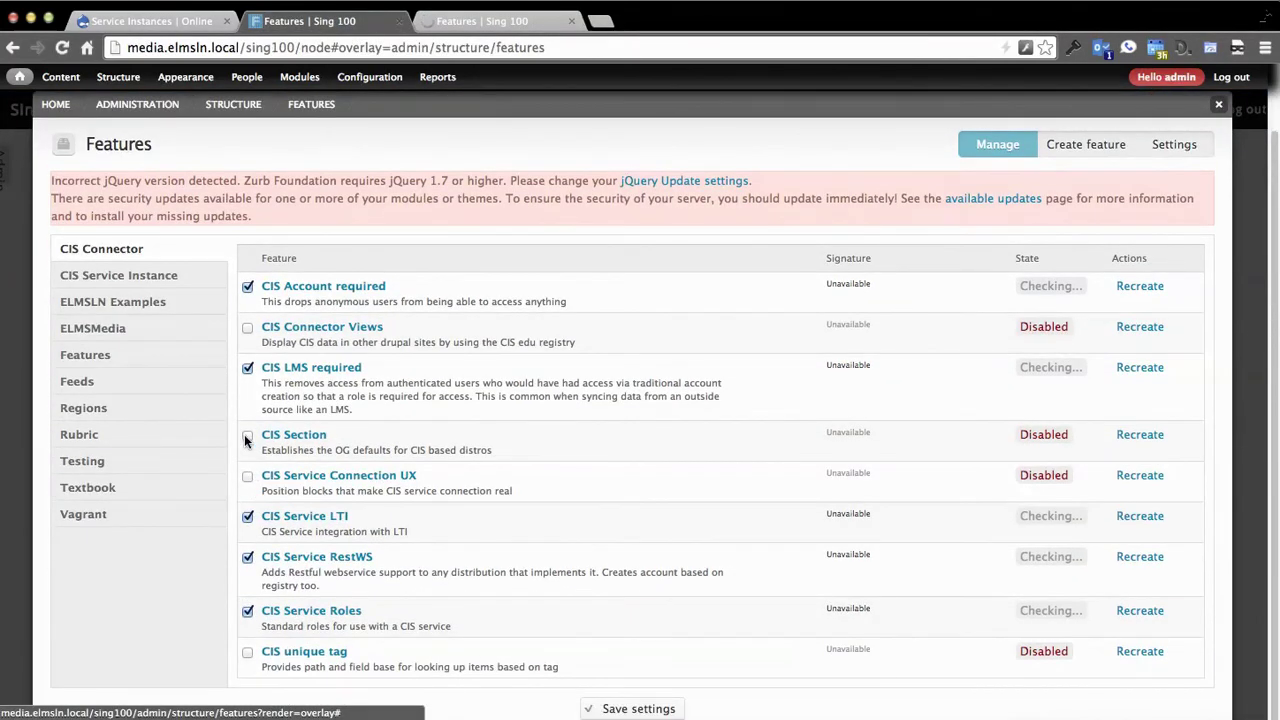
{"action": "left_click", "coordinate": [247, 476]}
{"action": "left_click", "coordinate": [247, 437]}
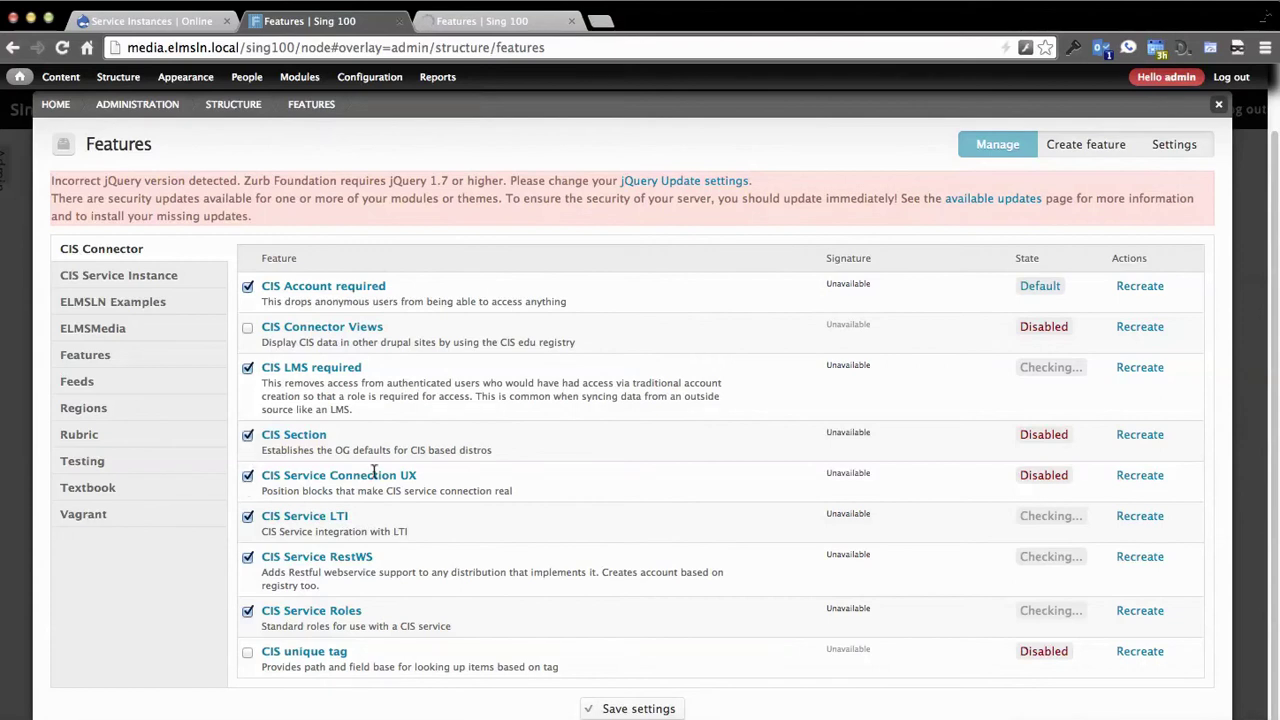
{"action": "left_click", "coordinate": [632, 709]}
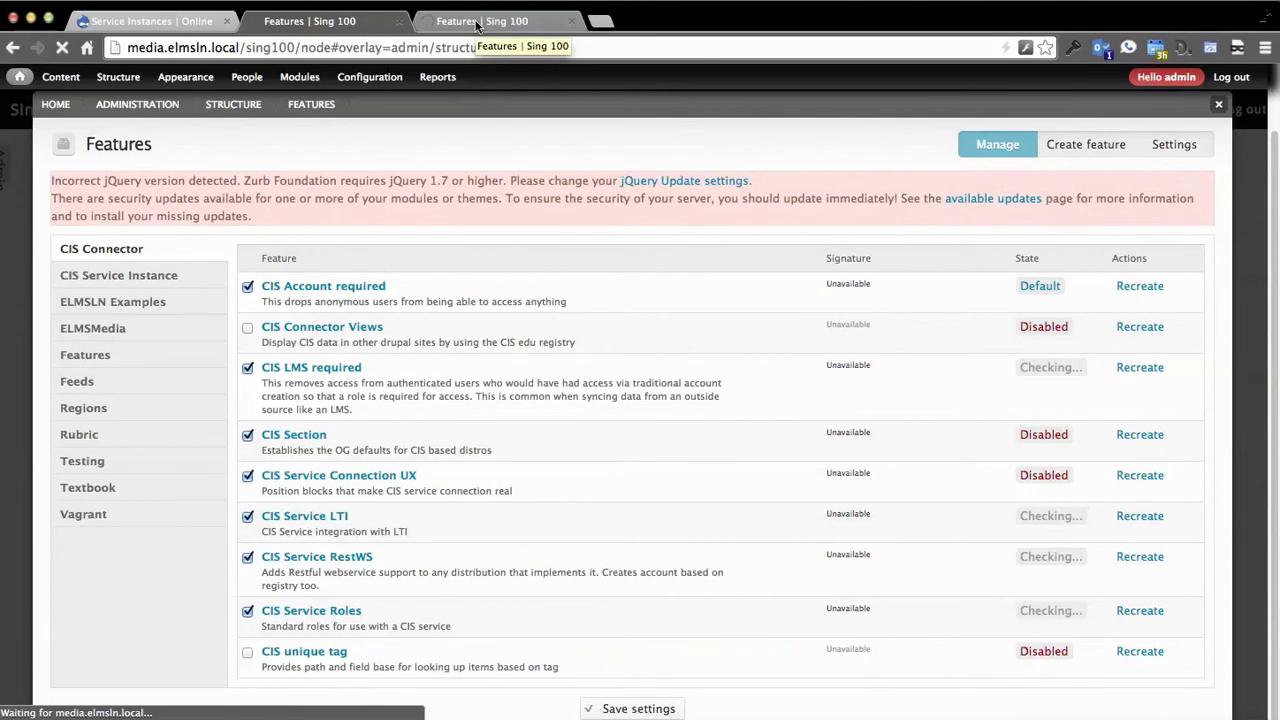
Step: Close the Features administration pages on the interact and media sites of Sing 100
{"action": "left_click", "coordinate": [476, 22]}
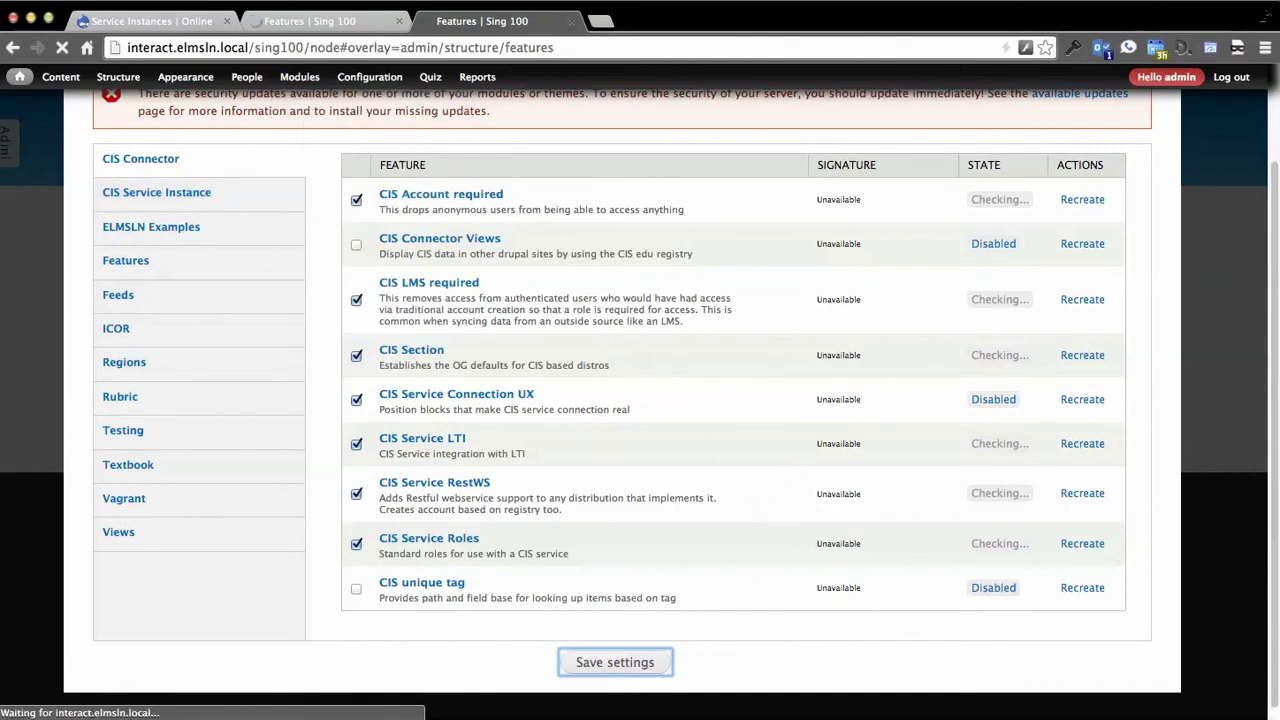
{"action": "key", "text": "ctrl+grave"}
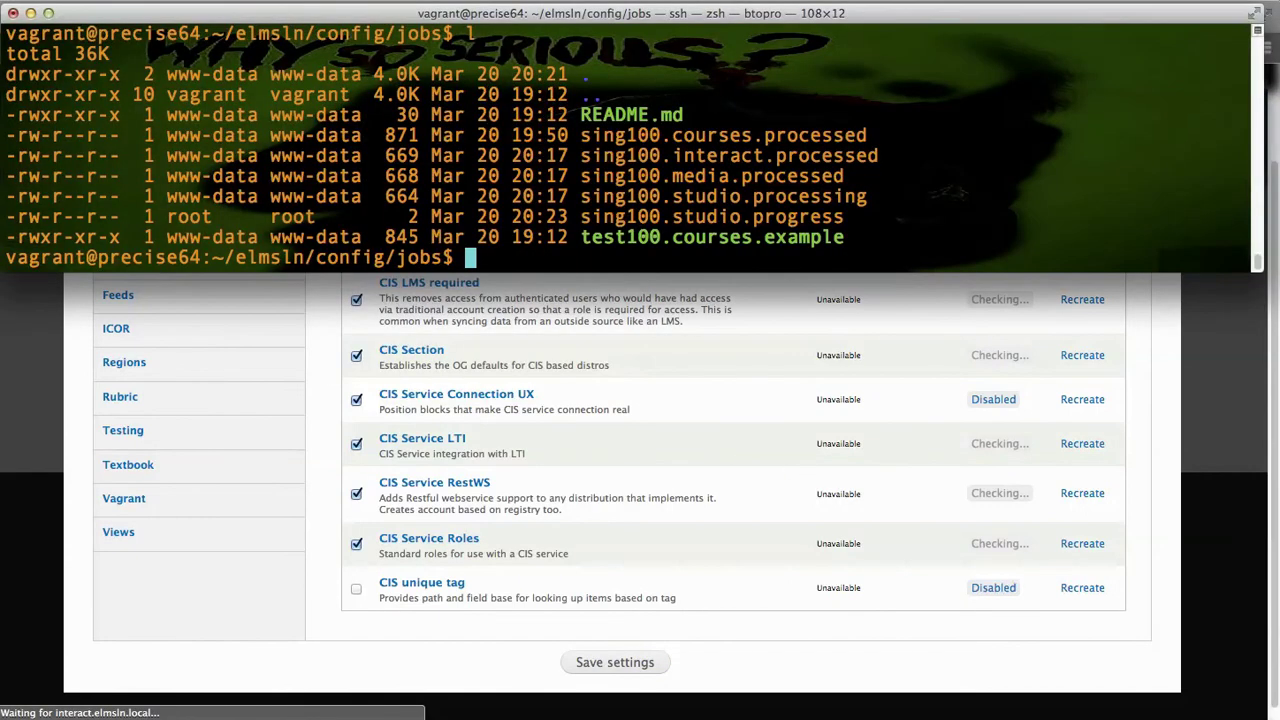
{"action": "key", "text": "ctrl+grave"}
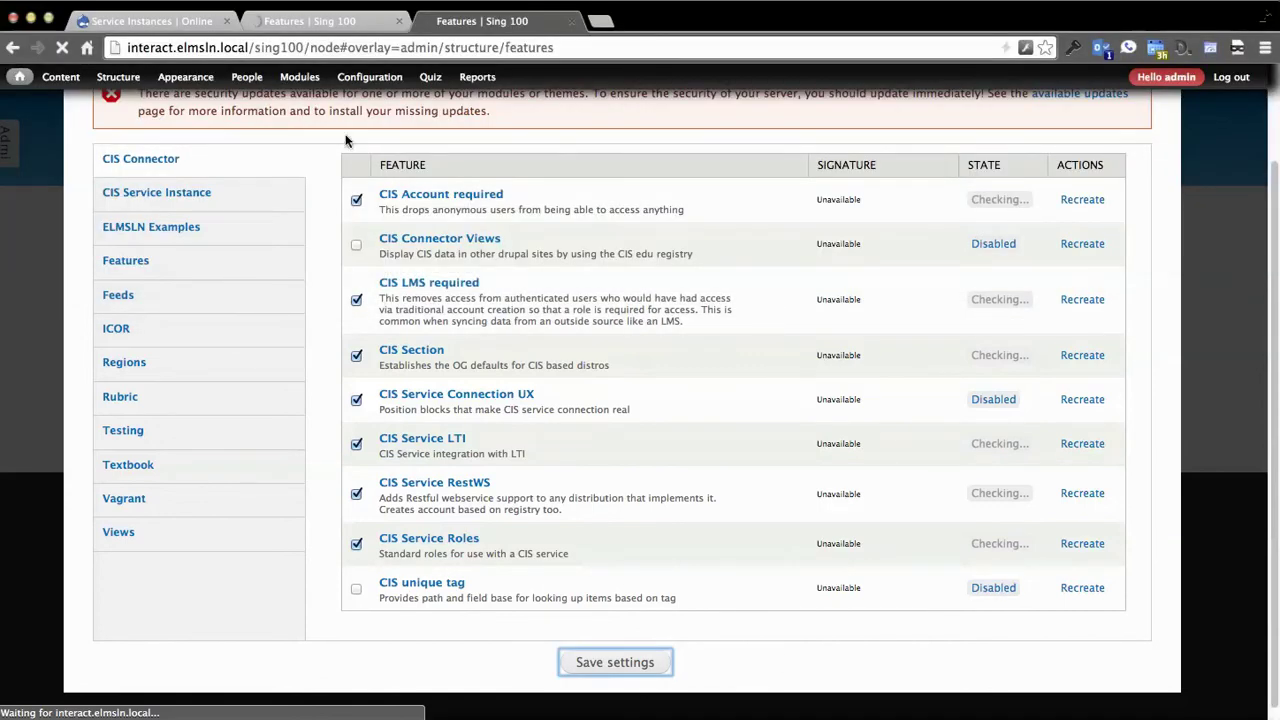
{"action": "left_click", "coordinate": [300, 21]}
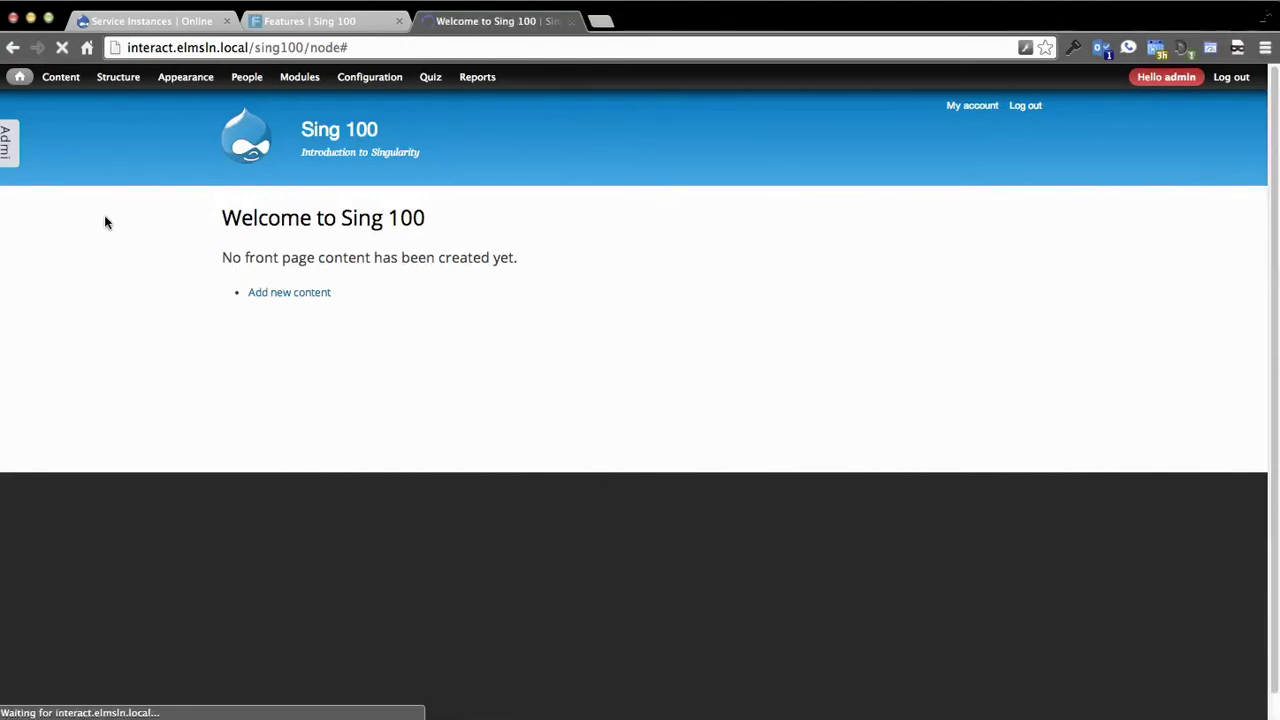
{"action": "left_click", "coordinate": [330, 21]}
{"action": "left_click", "coordinate": [1216, 152]}
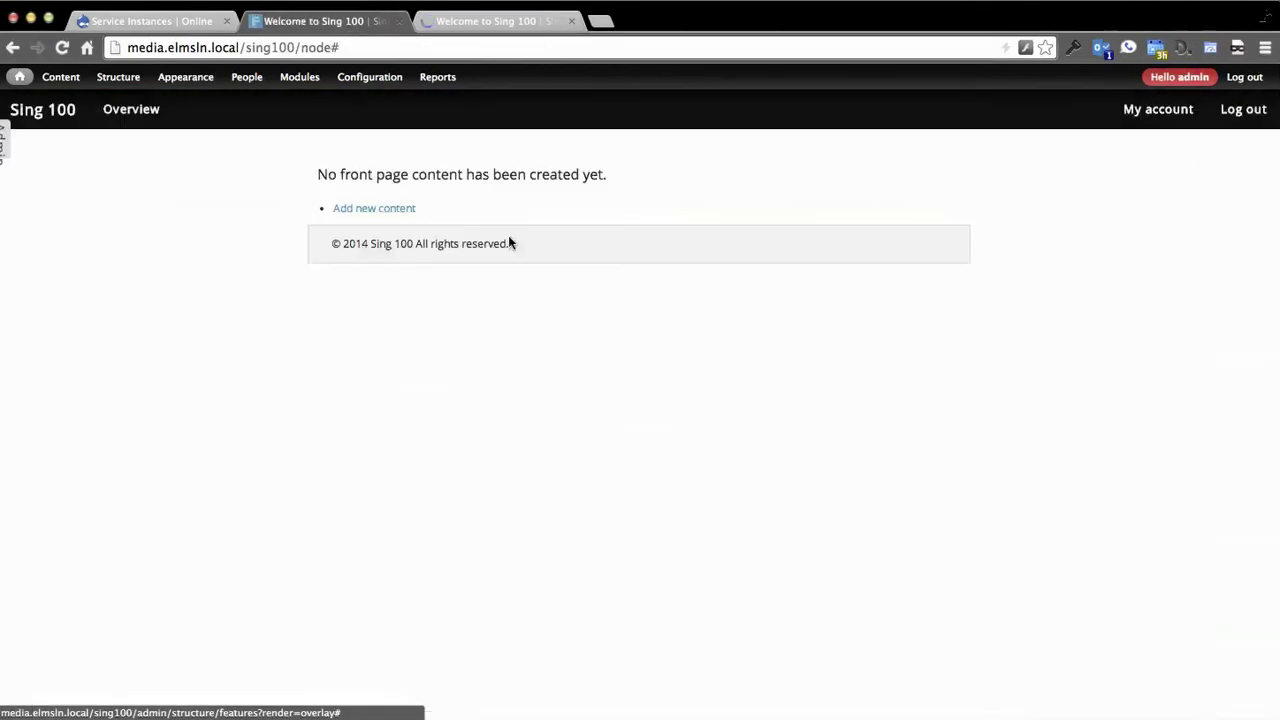
Step: Examine the Admin block on the media site and on the online site
{"action": "left_click", "coordinate": [5, 143]}
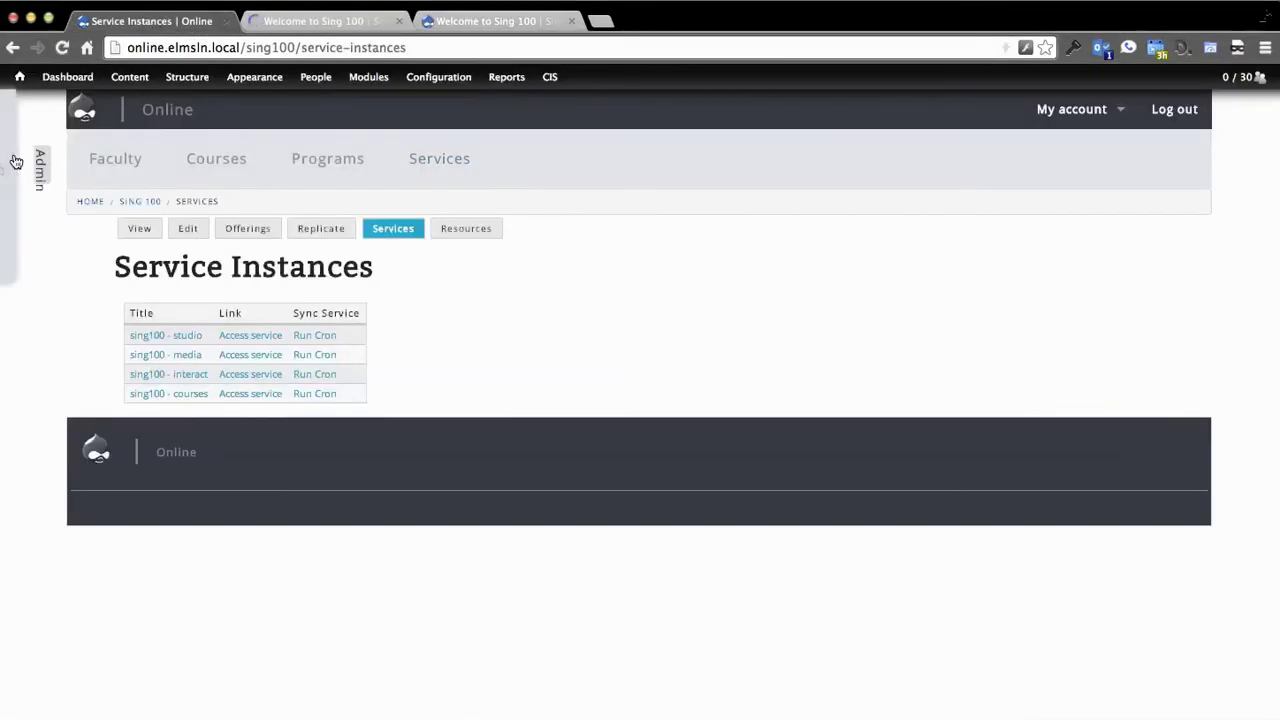
{"action": "left_click", "coordinate": [17, 162]}
{"action": "left_click", "coordinate": [187, 177]}
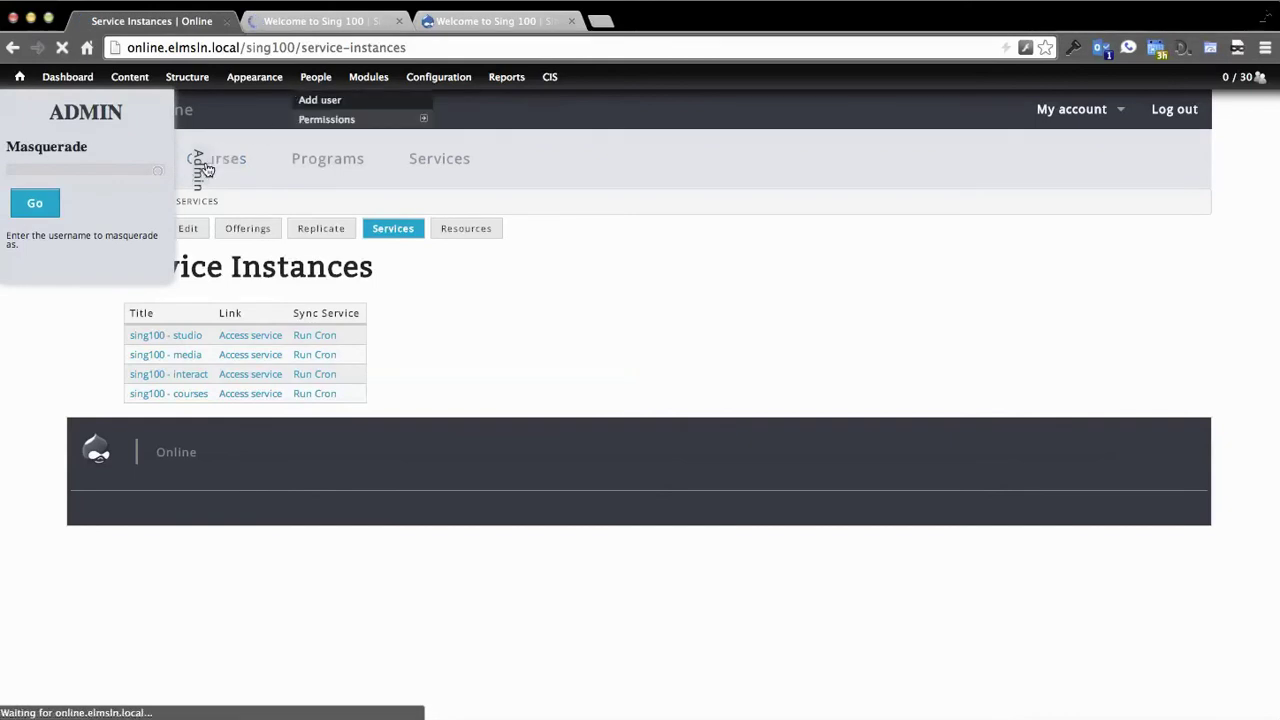
{"action": "left_click", "coordinate": [287, 28]}
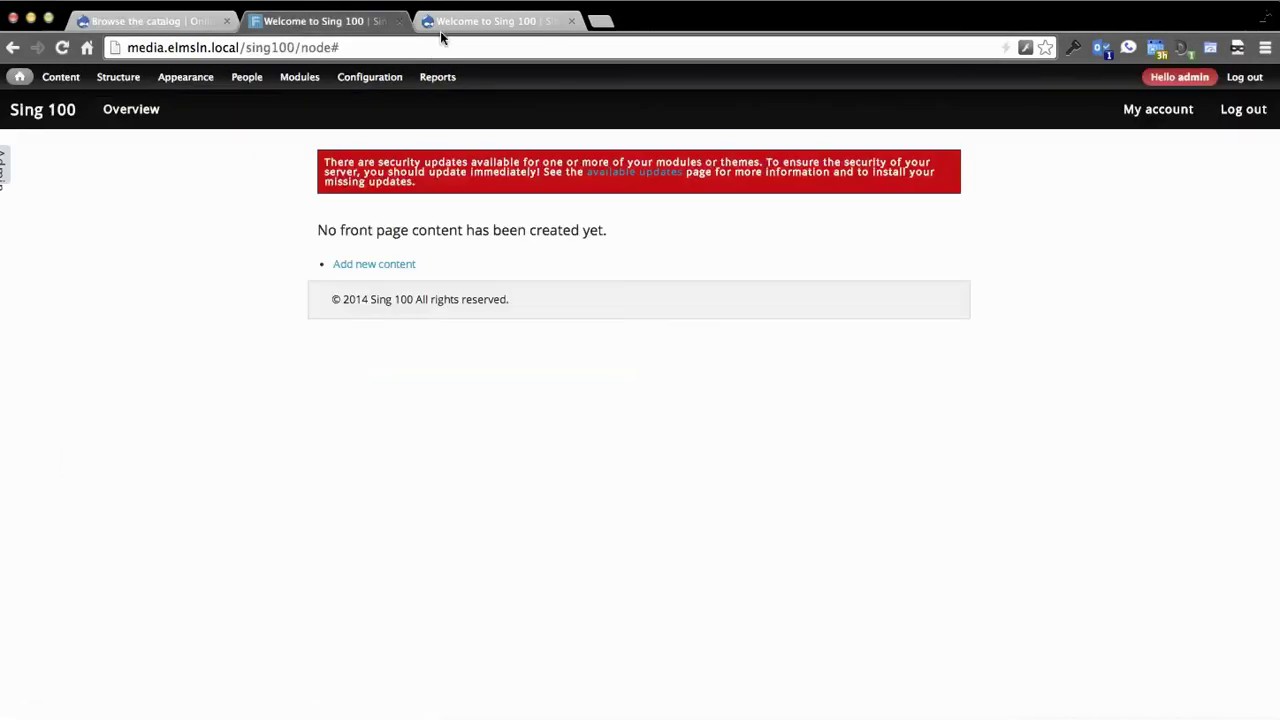
{"action": "left_click", "coordinate": [6, 167]}
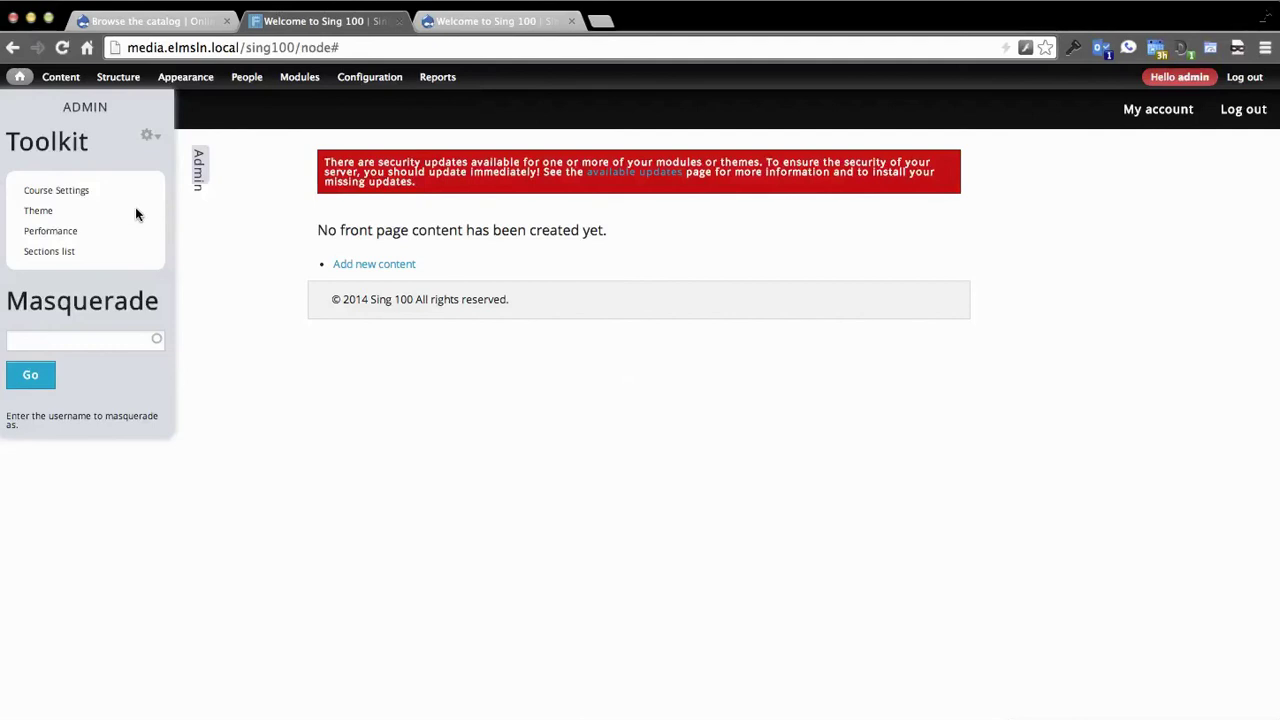
{"action": "left_click", "coordinate": [194, 177]}
Step: Open the form for adding a video on the media site and look through its fields
{"action": "mouse_move", "coordinate": [118, 85]}
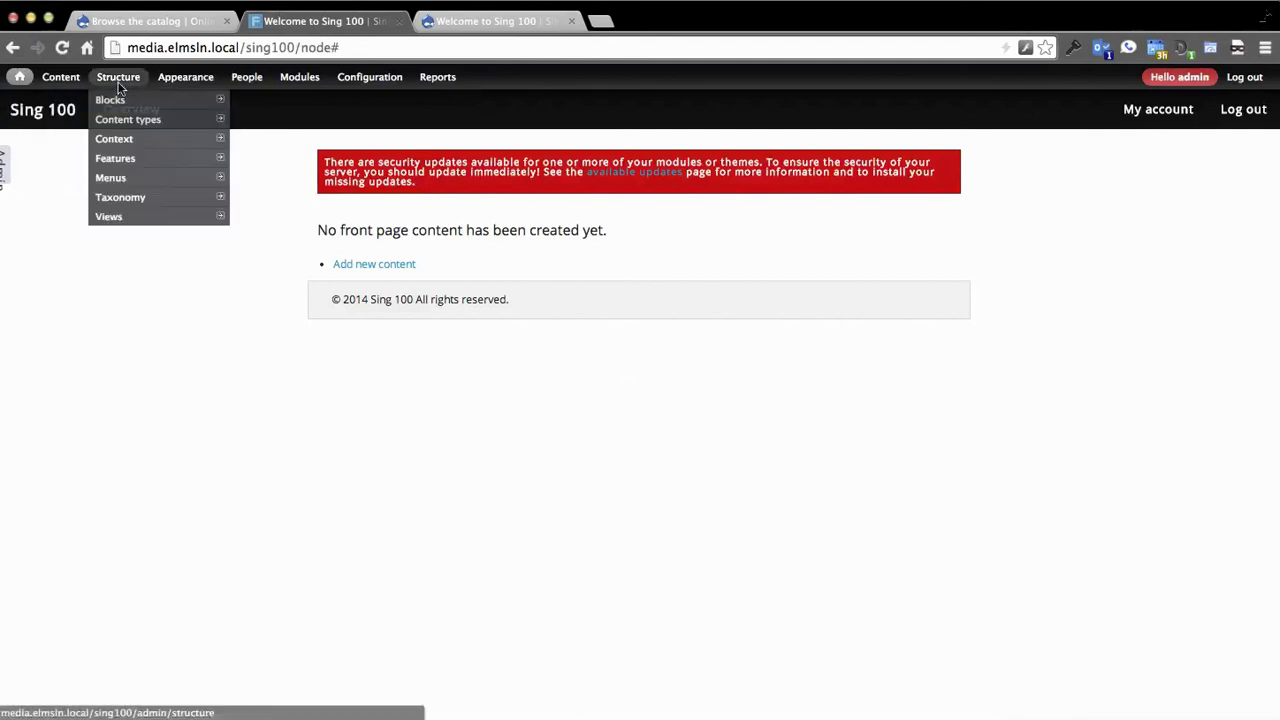
{"action": "mouse_move", "coordinate": [60, 77]}
{"action": "mouse_move", "coordinate": [75, 100]}
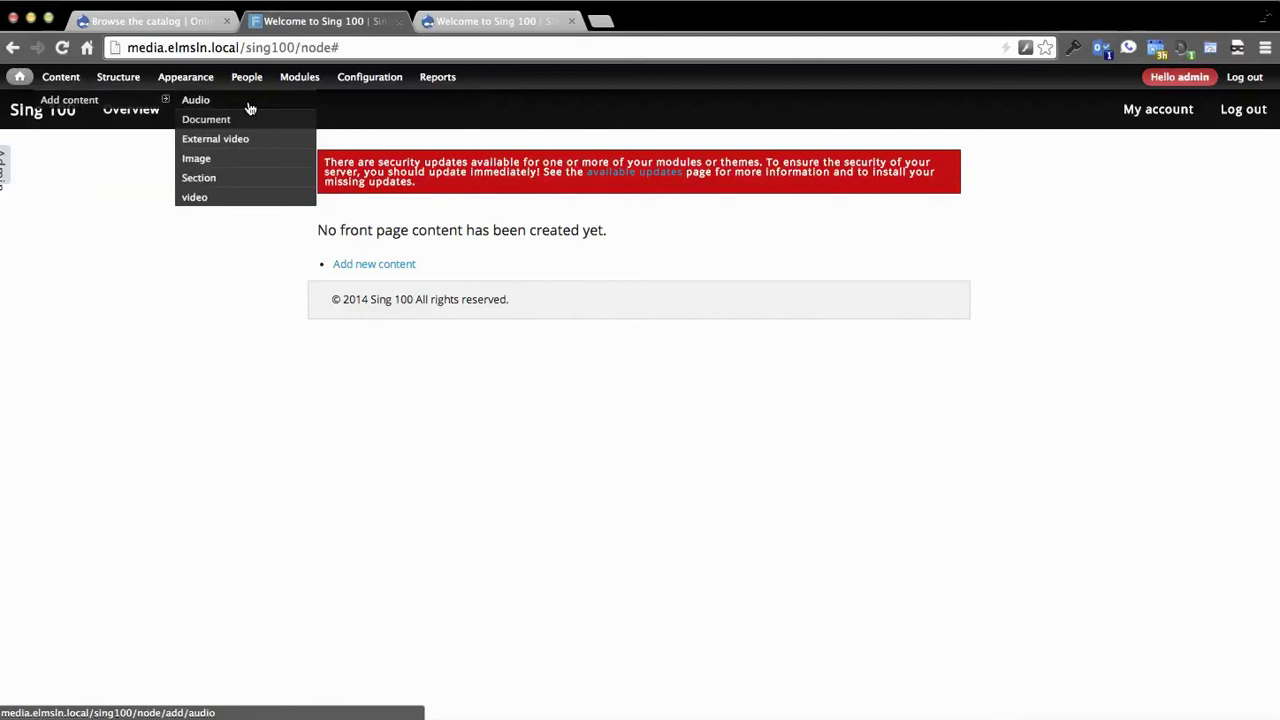
{"action": "left_click", "coordinate": [215, 198]}
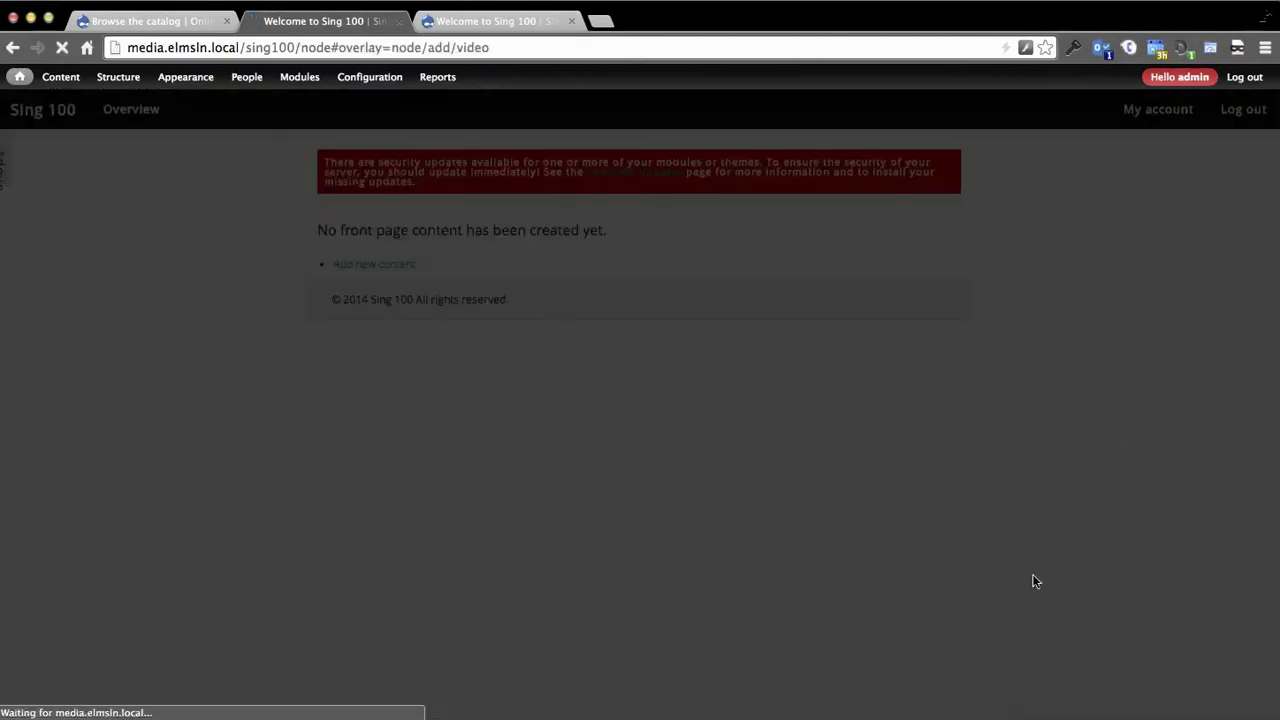
{"action": "scroll", "coordinate": [983, 511], "scroll_direction": "down", "scroll_amount": 5}
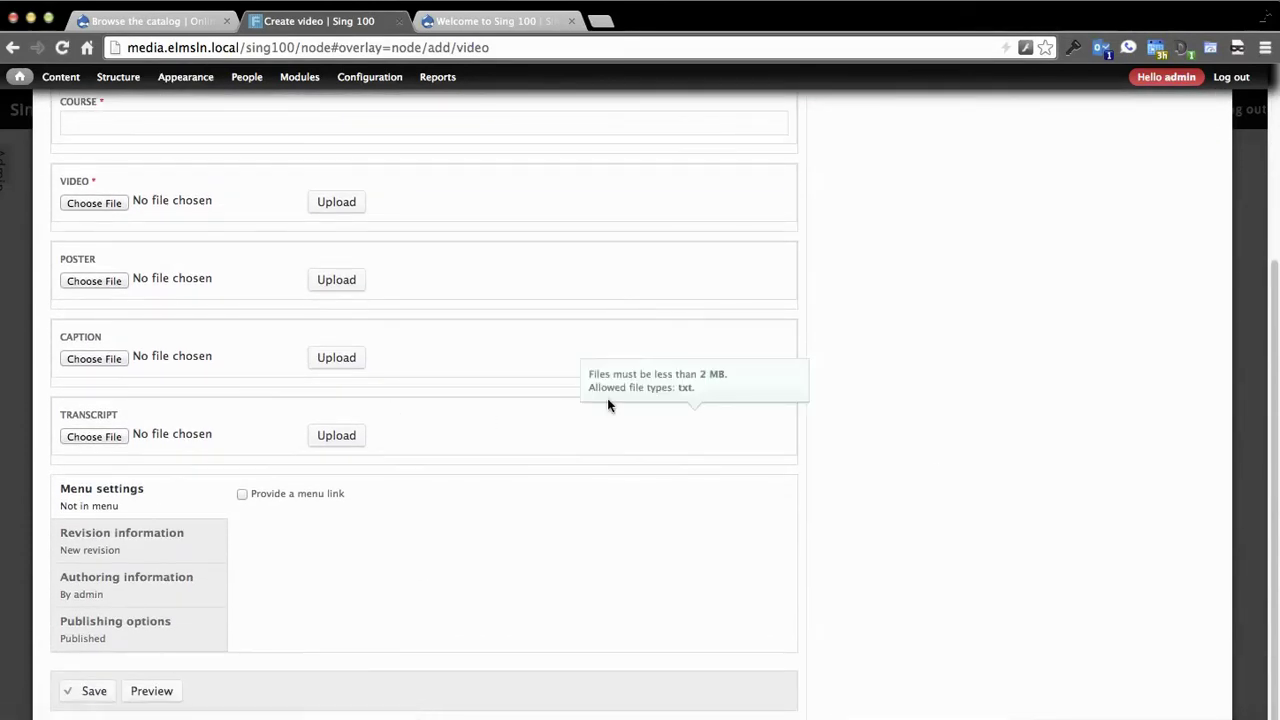
{"action": "scroll", "coordinate": [1006, 498], "scroll_direction": "up", "scroll_amount": 4}
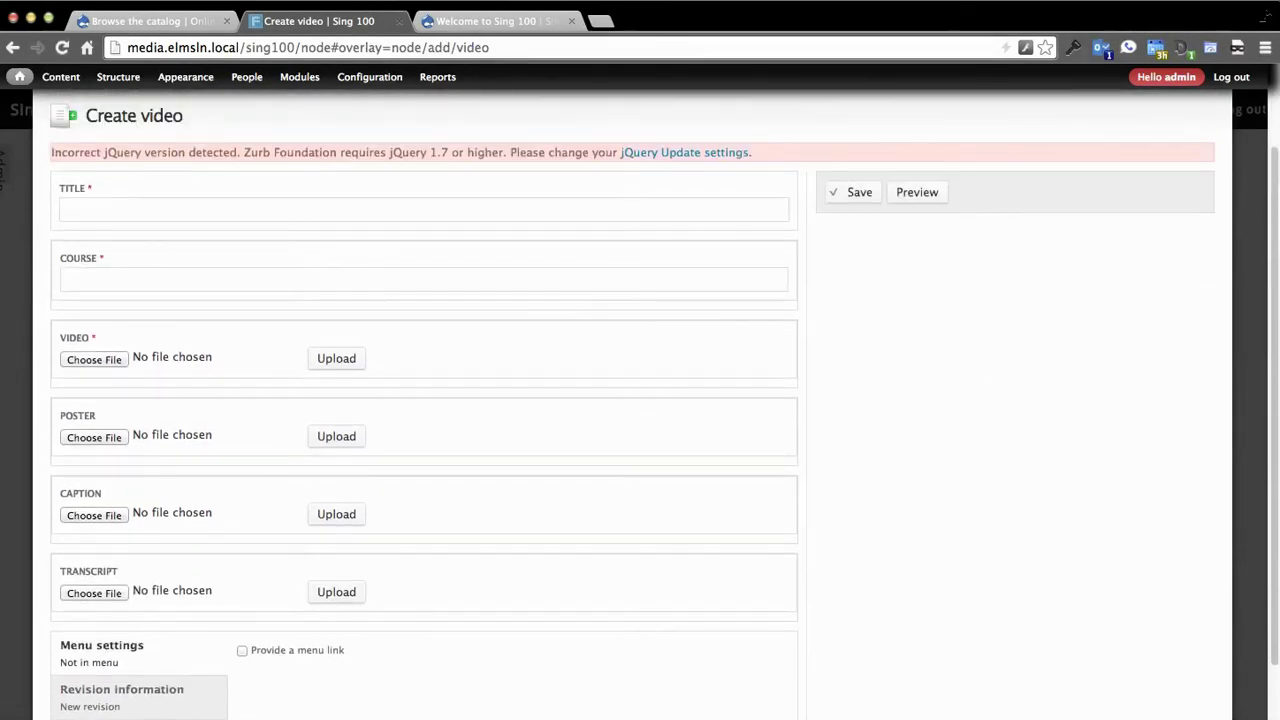
Step: Check the interact site's Admin block and the content types that can be added there
{"action": "left_click", "coordinate": [464, 16]}
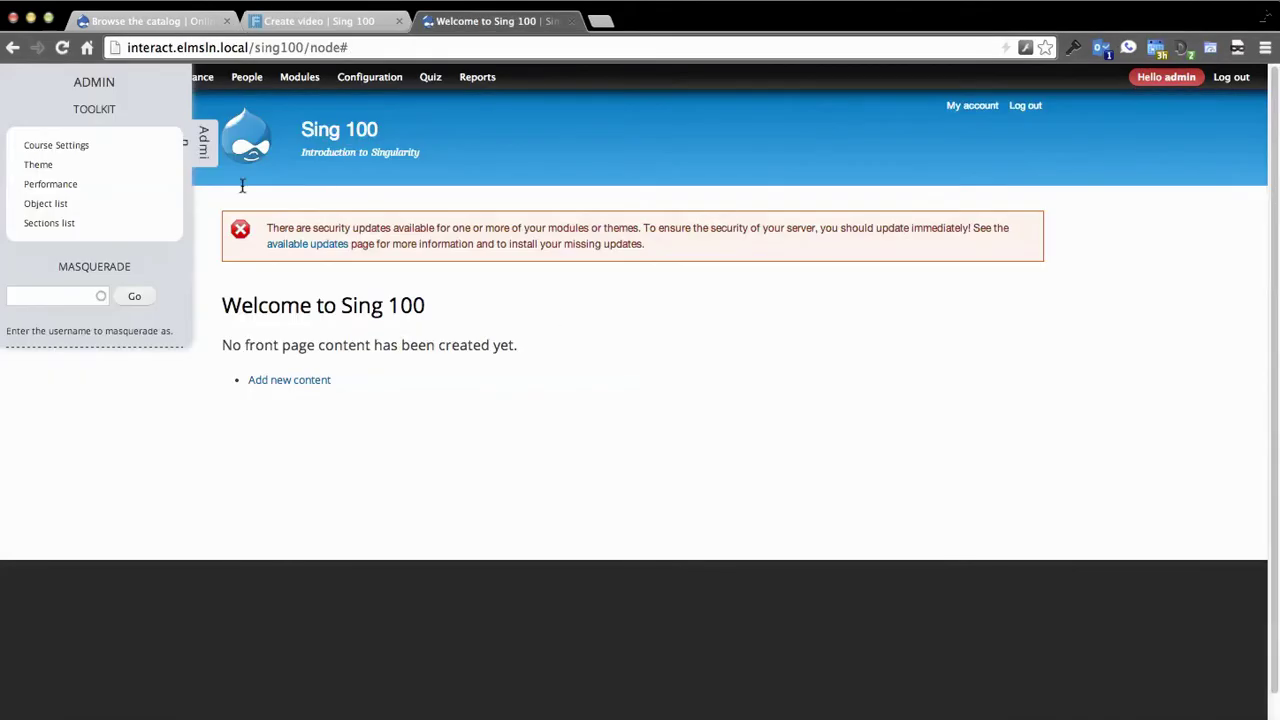
{"action": "mouse_move", "coordinate": [55, 80]}
{"action": "mouse_move", "coordinate": [75, 103]}
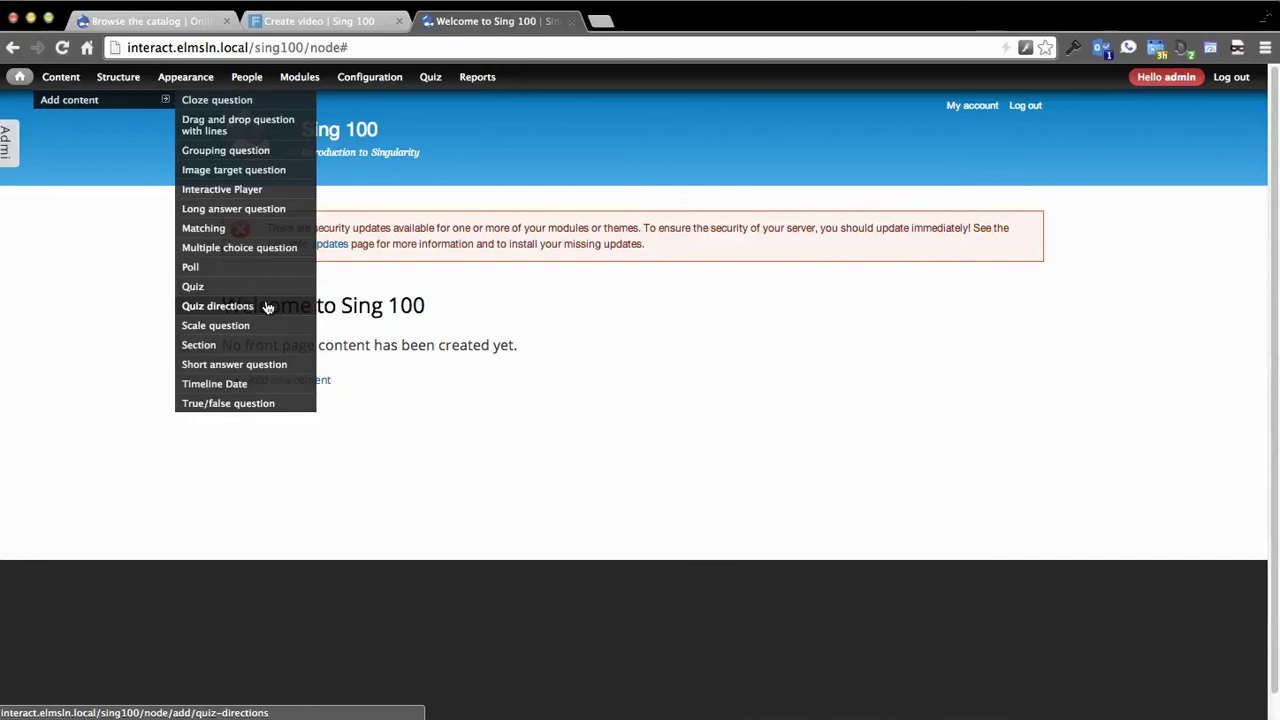
Step: List the jobs folder in the terminal to check the studio job, and return to the browser
{"action": "key", "text": "ctrl+grave"}
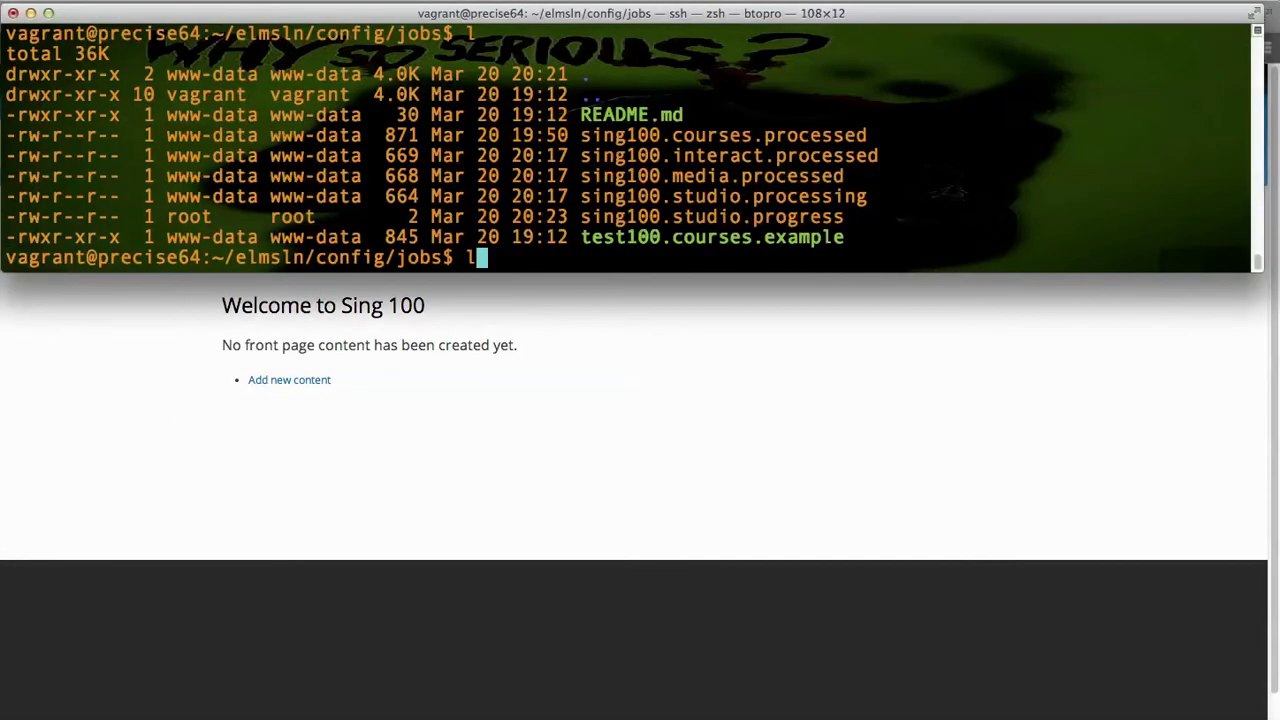
{"action": "type", "text": "l"}
{"action": "key", "text": "Return"}
{"action": "key", "text": "ctrl+grave"}
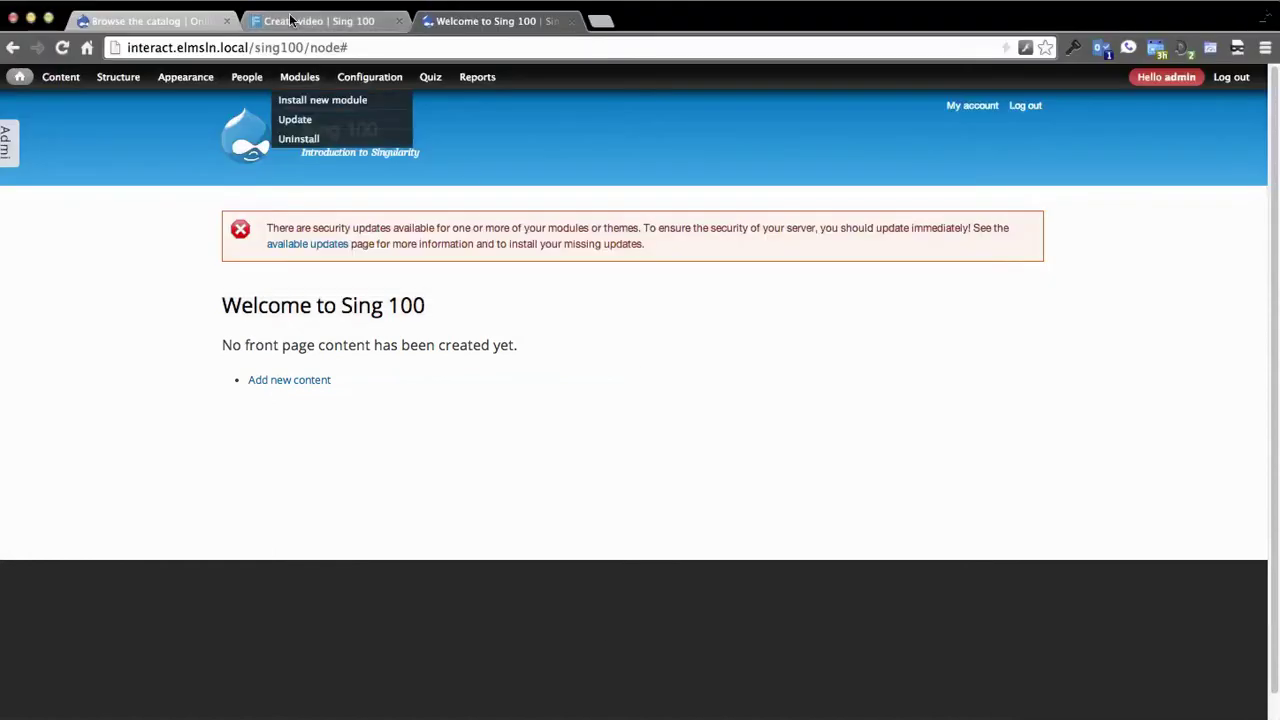
Step: Access the sing100 - studio service from the Sing 100 course's service instances on the online site
{"action": "left_click", "coordinate": [232, 26]}
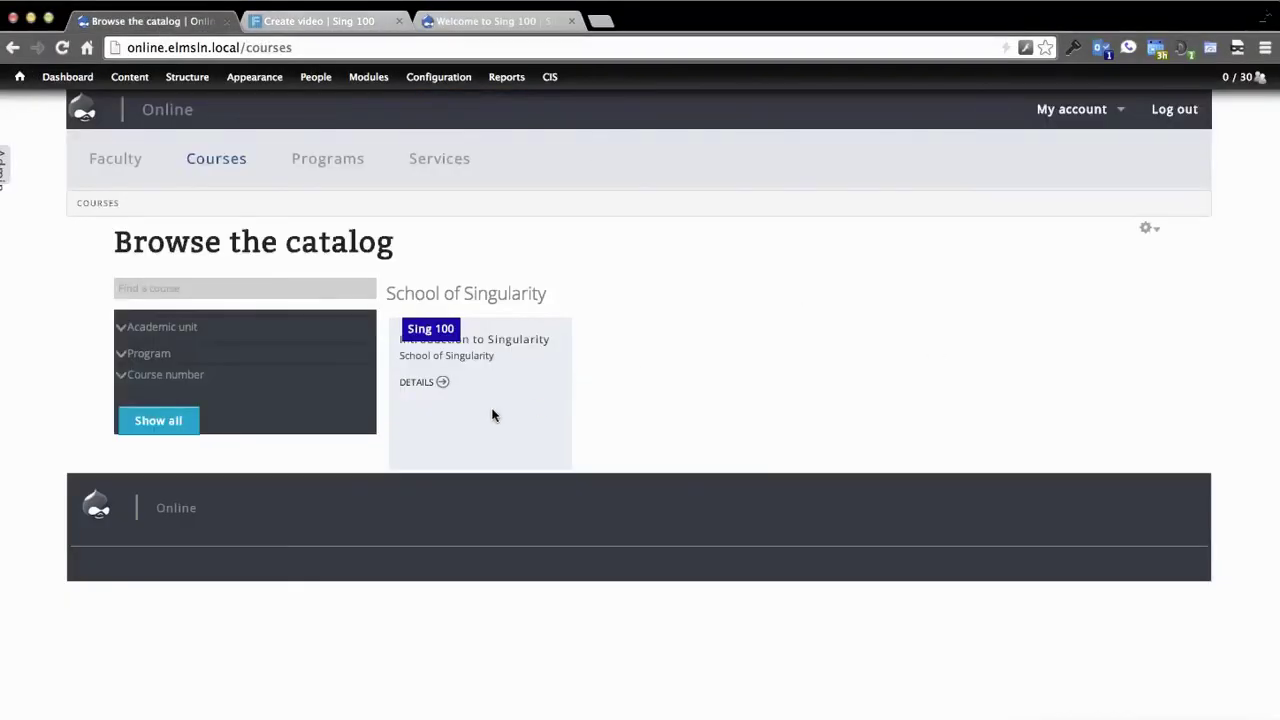
{"action": "left_click", "coordinate": [430, 383]}
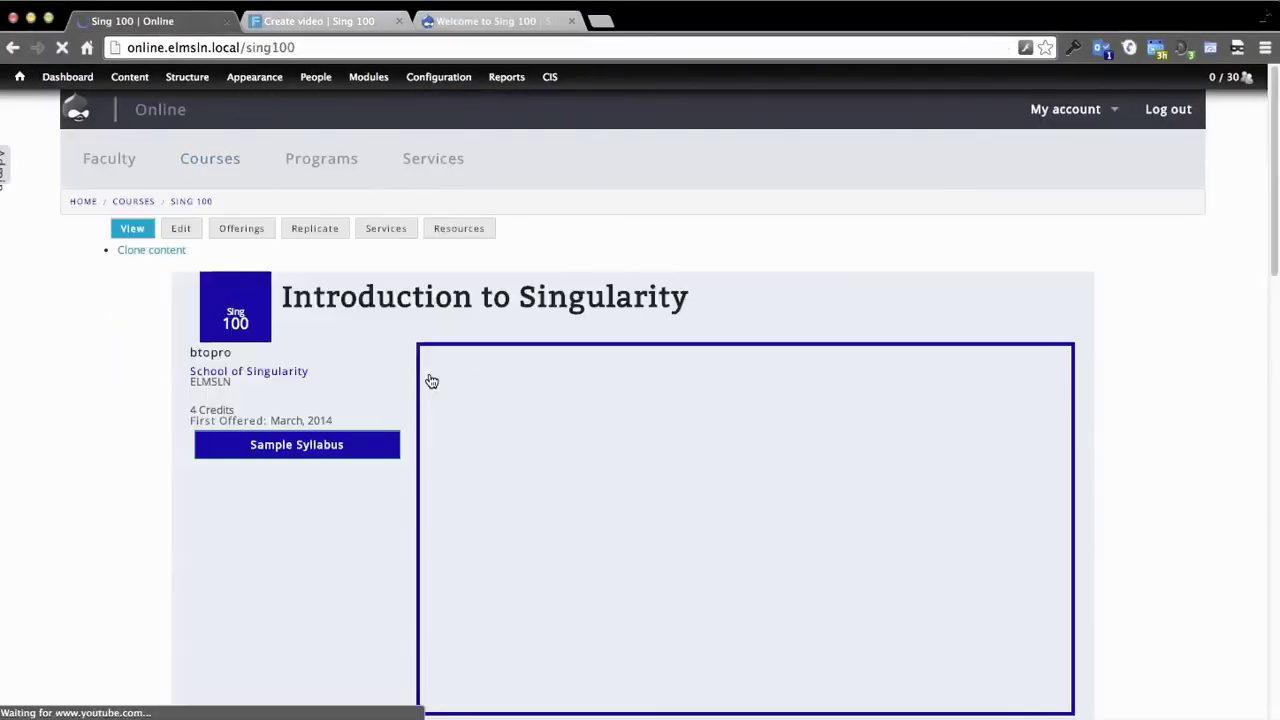
{"action": "left_click", "coordinate": [378, 238]}
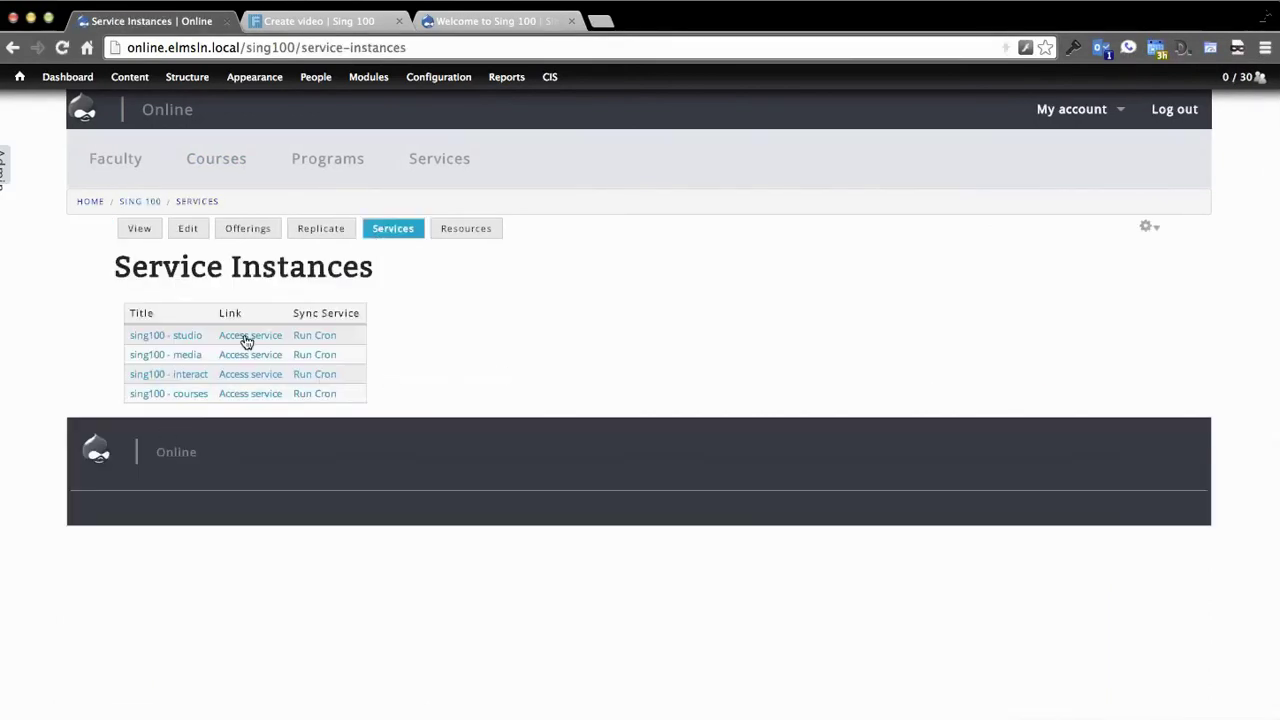
{"action": "left_click", "coordinate": [246, 340]}
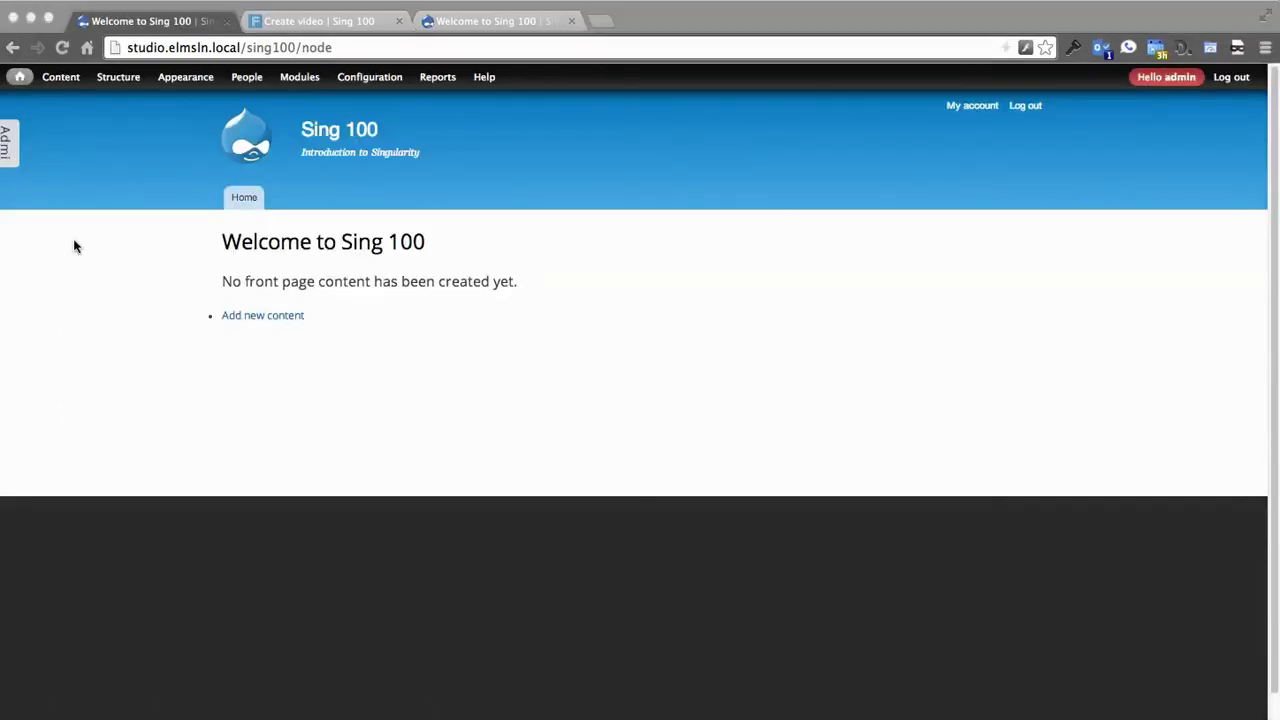
Step: Check the Admin toolkit on the studio site and open its CIS Section list
{"action": "left_click", "coordinate": [10, 157]}
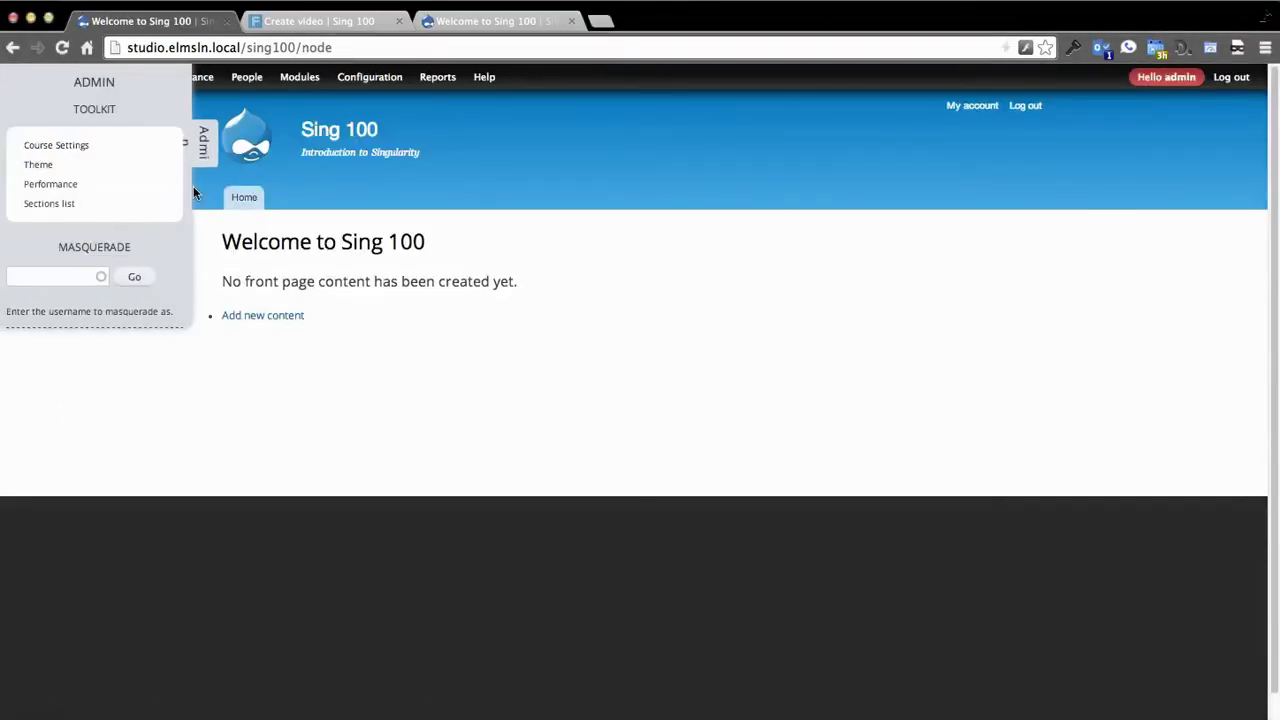
{"action": "left_click", "coordinate": [213, 163]}
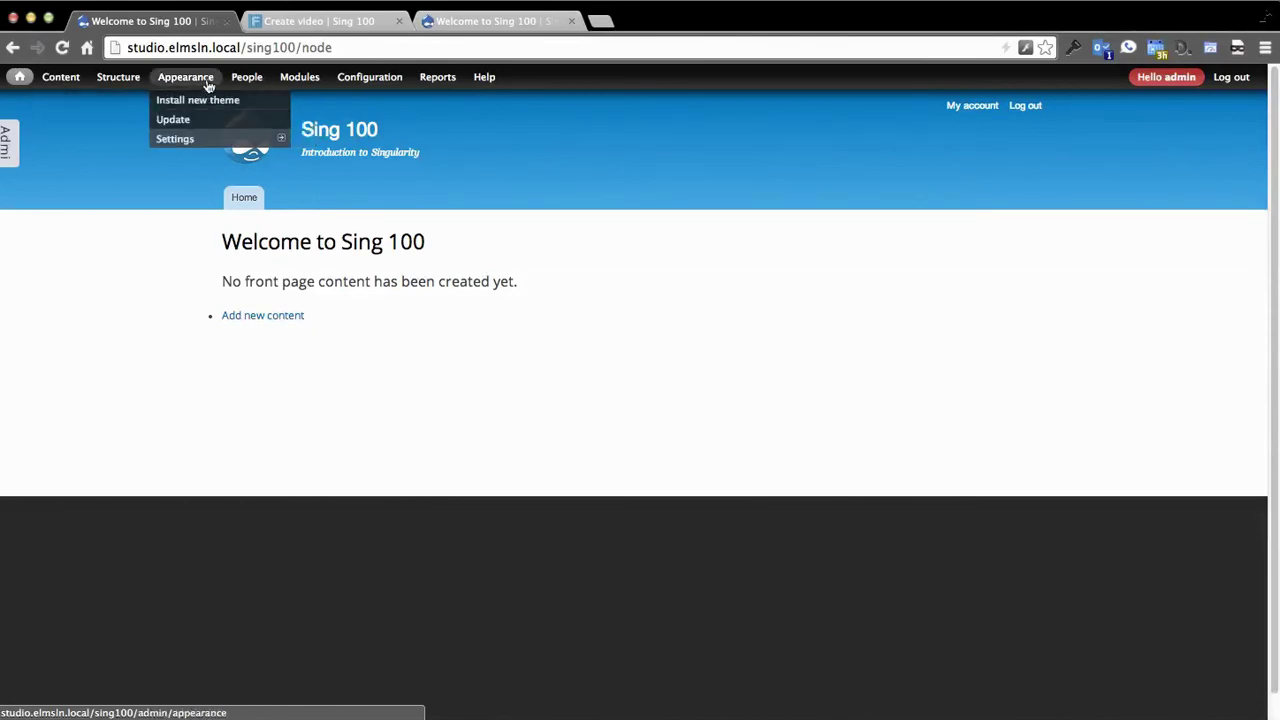
{"action": "left_click", "coordinate": [8, 142]}
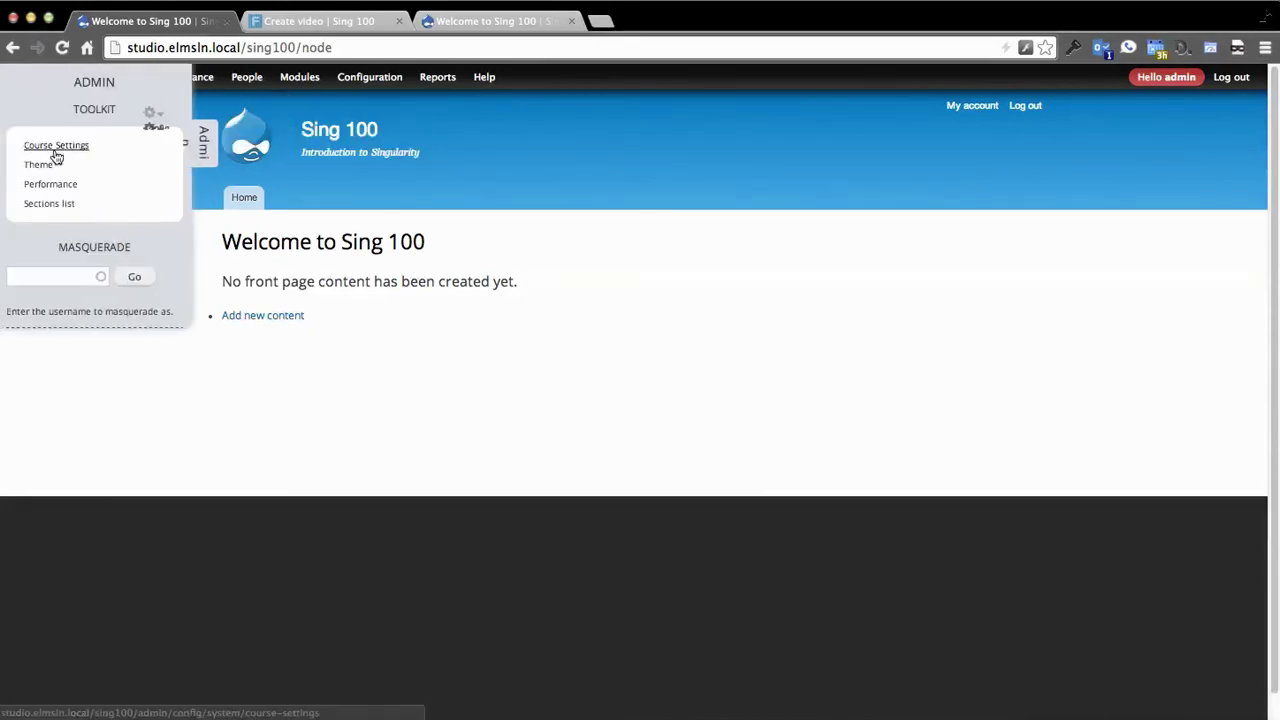
{"action": "left_click", "coordinate": [62, 205]}
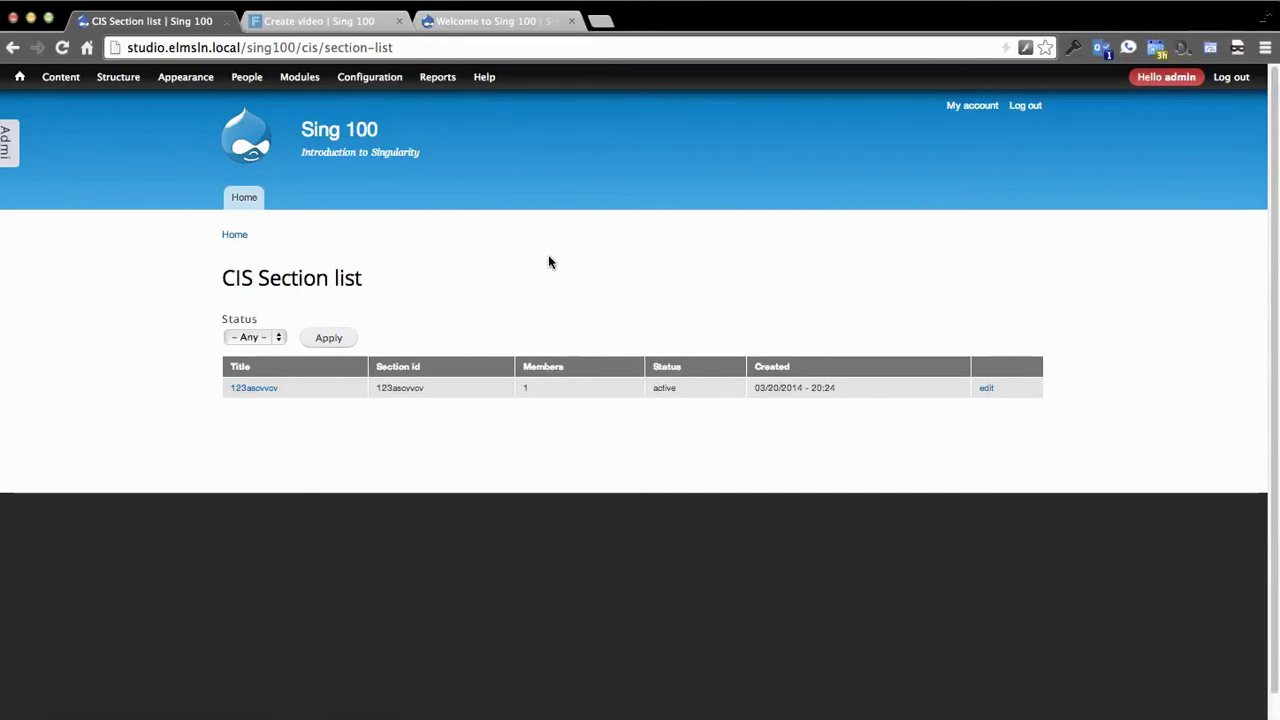
Step: Close the Create video form on the media site and open that site's sections list
{"action": "left_click", "coordinate": [318, 21]}
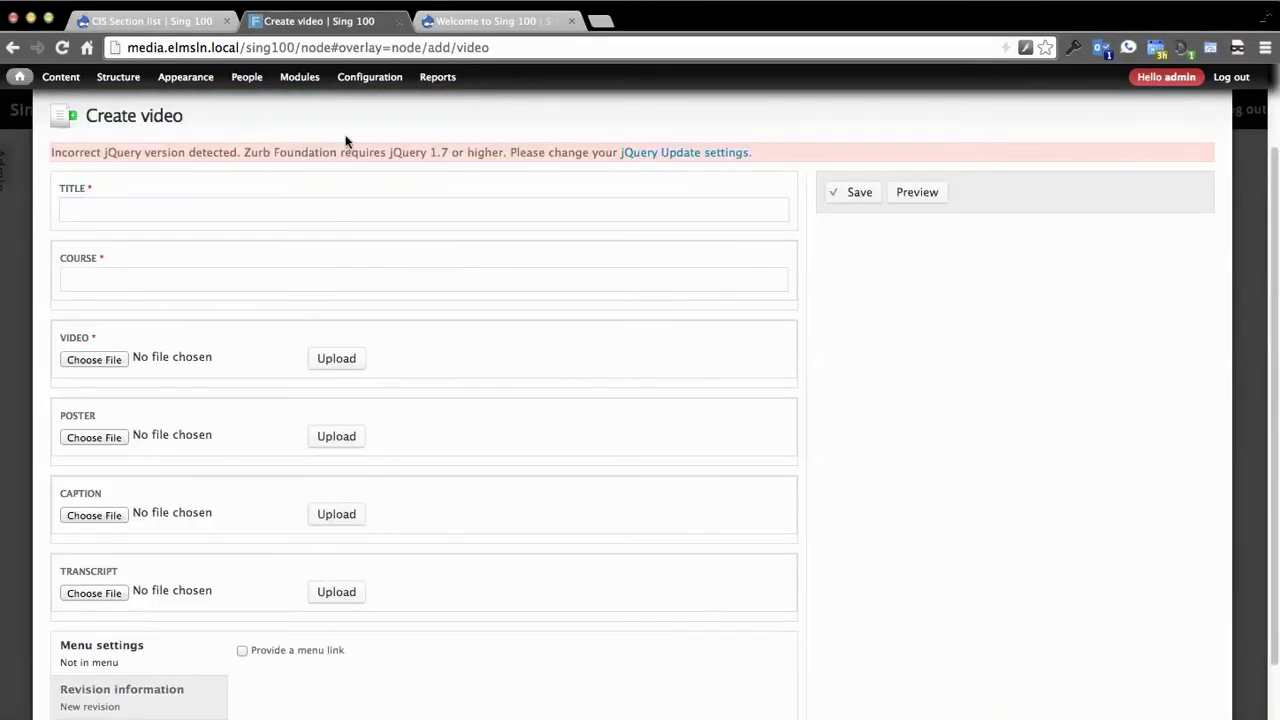
{"action": "left_click", "coordinate": [1218, 145]}
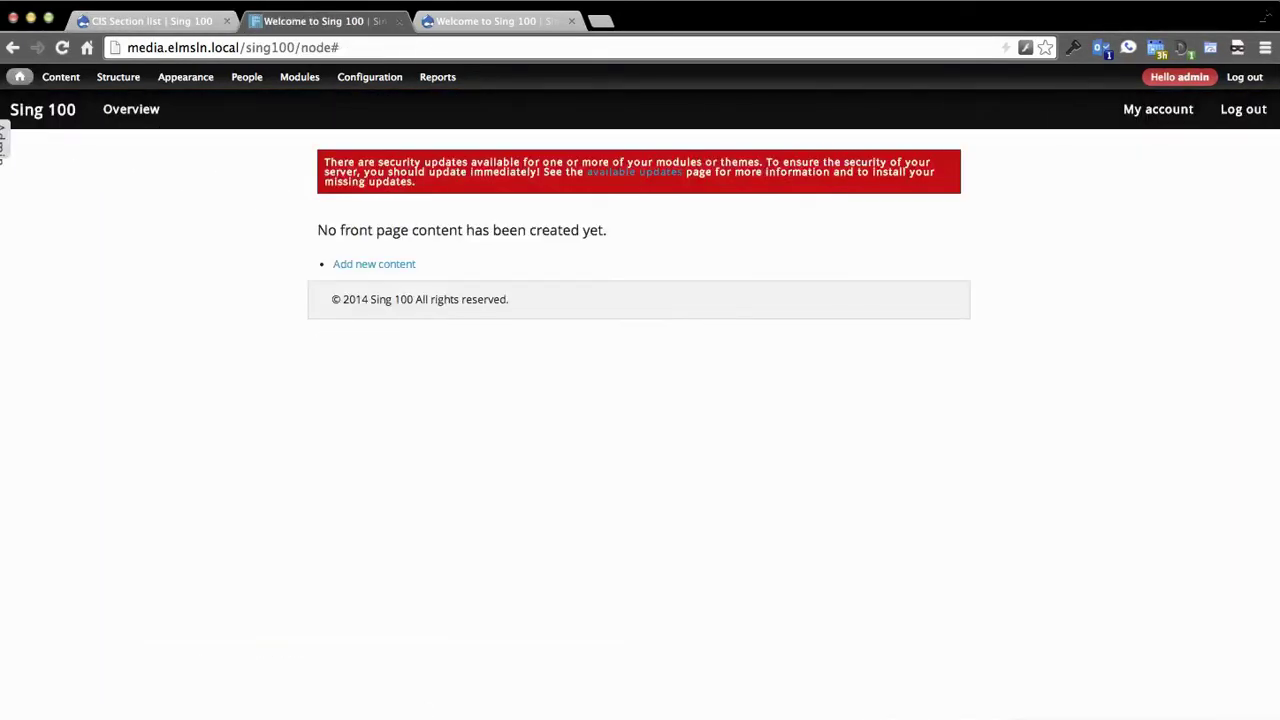
{"action": "left_click", "coordinate": [5, 148]}
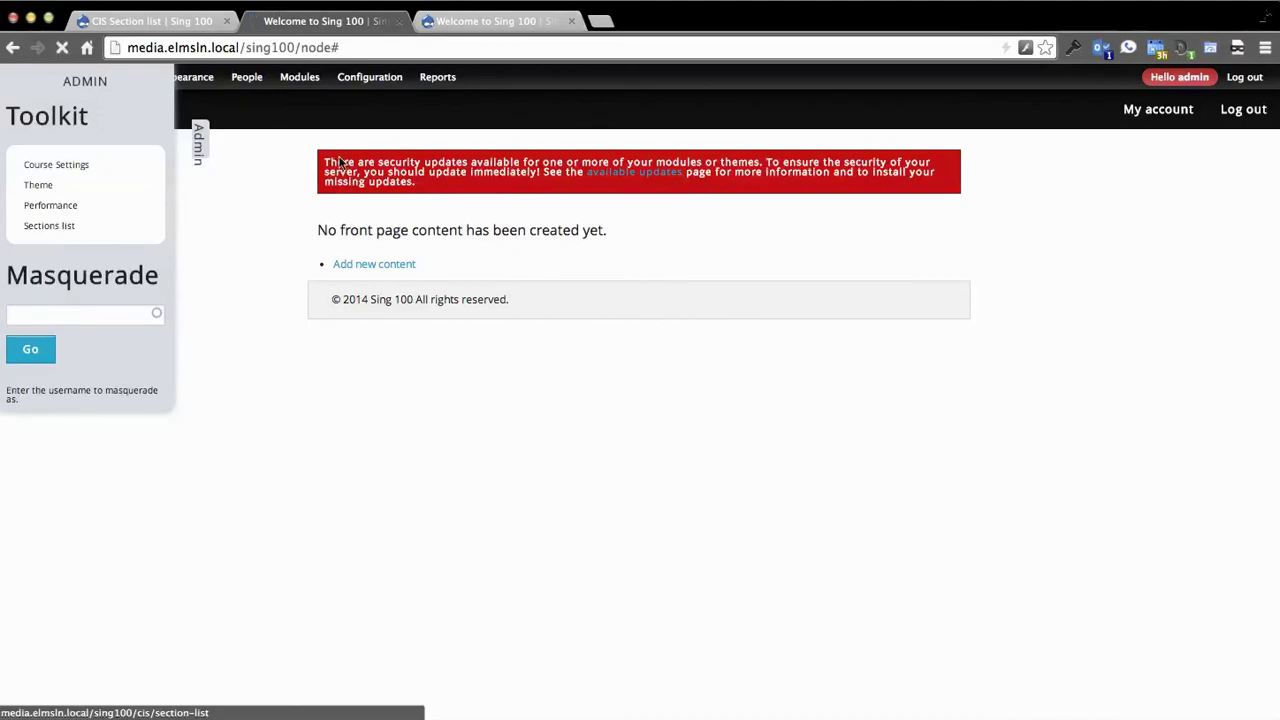
{"action": "left_click", "coordinate": [50, 225]}
Step: Open the CIS Section list on the interact site of Sing 100
{"action": "left_click", "coordinate": [505, 16]}
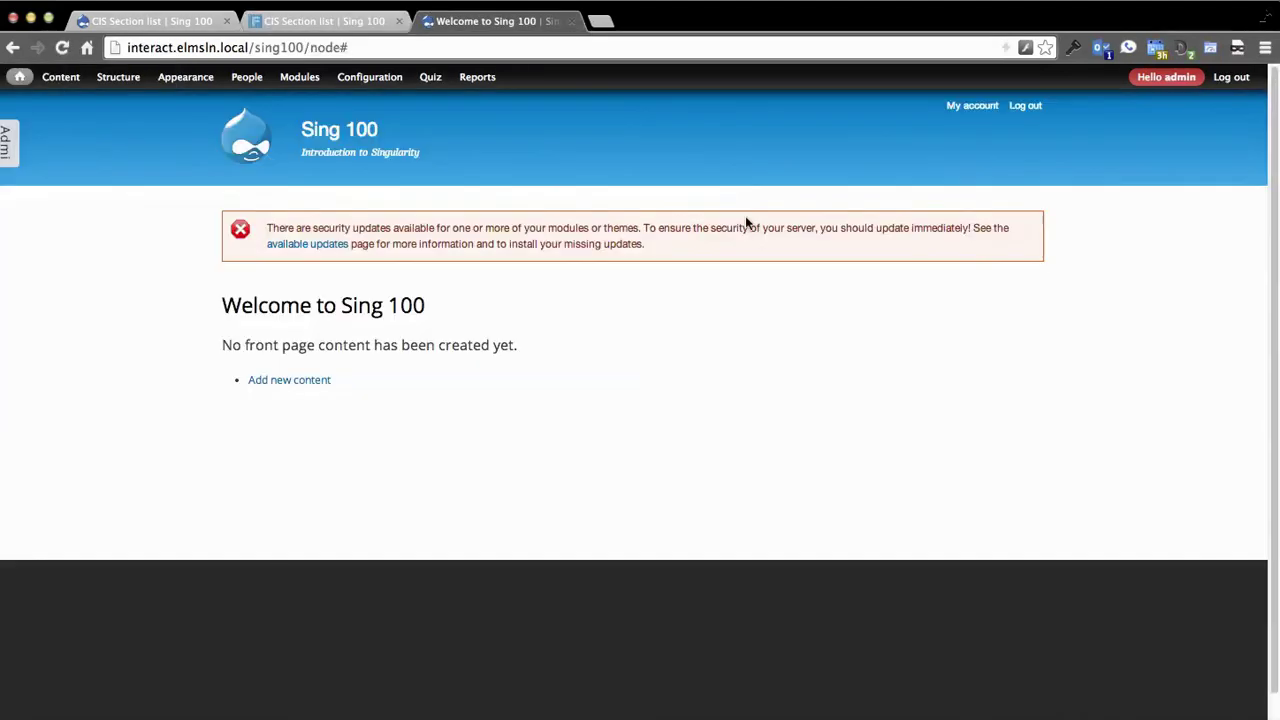
{"action": "left_click", "coordinate": [5, 140]}
{"action": "left_click", "coordinate": [50, 223]}
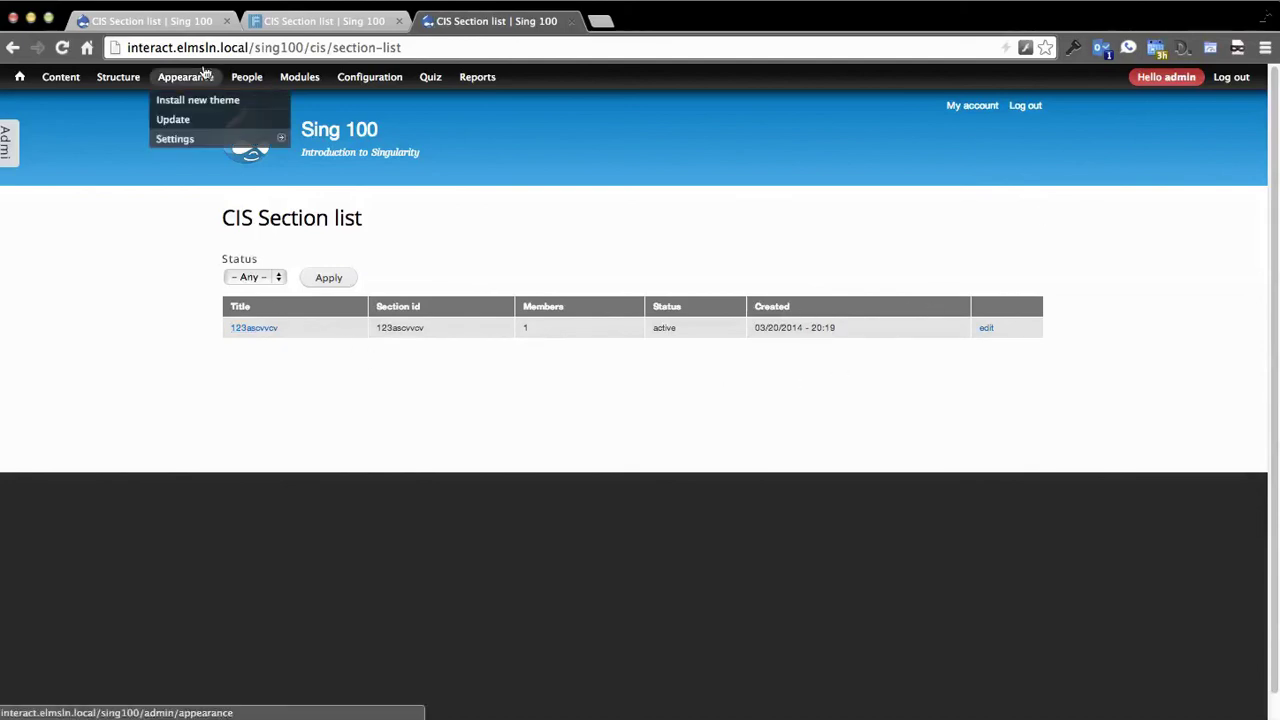
Step: Leave the studio site's section list and go to online.elmsln.local
{"action": "left_click", "coordinate": [150, 21]}
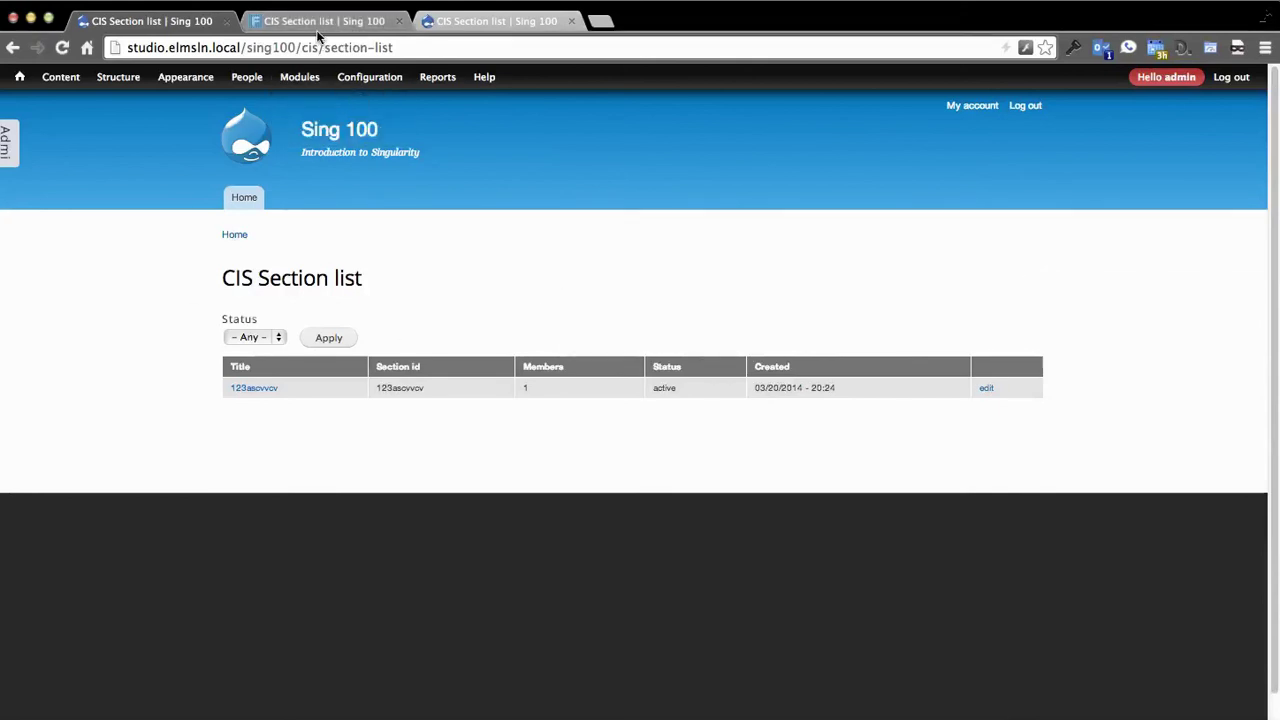
{"action": "left_click", "coordinate": [124, 47]}
{"action": "type", "text": "online."}
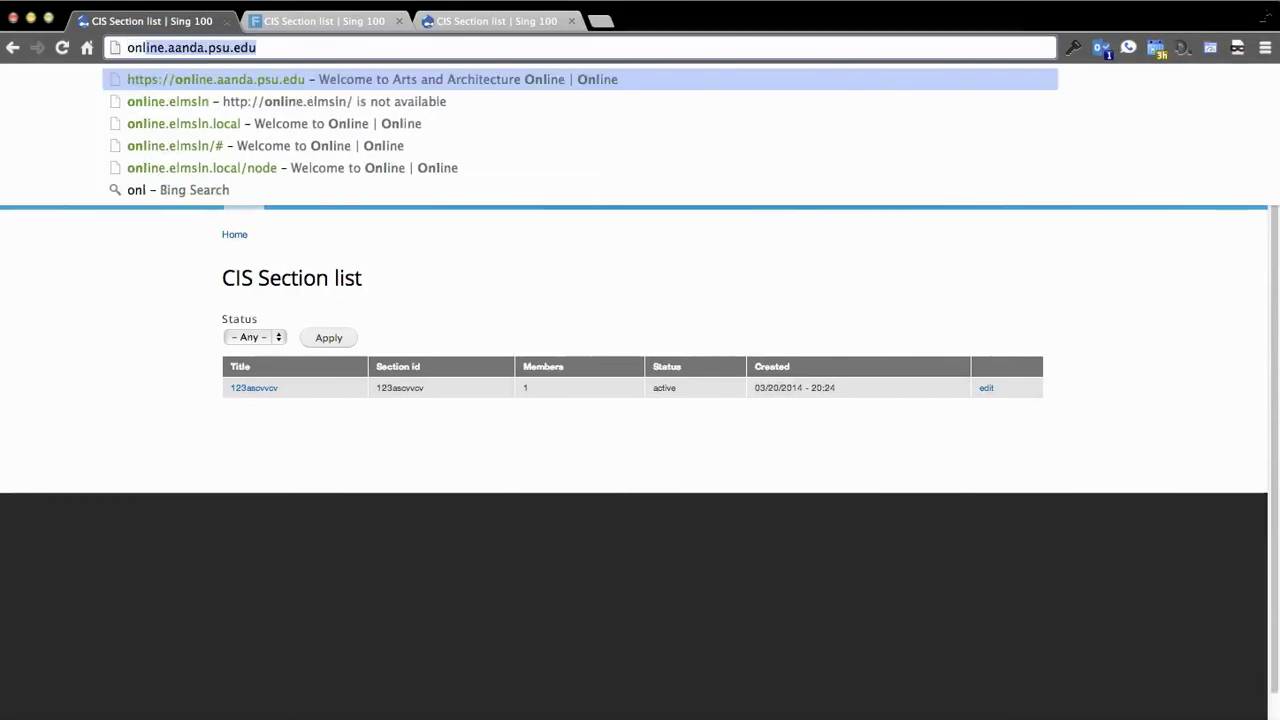
{"action": "type", "text": "elmsln"}
{"action": "key", "text": "Down"}
{"action": "key", "text": "Return"}
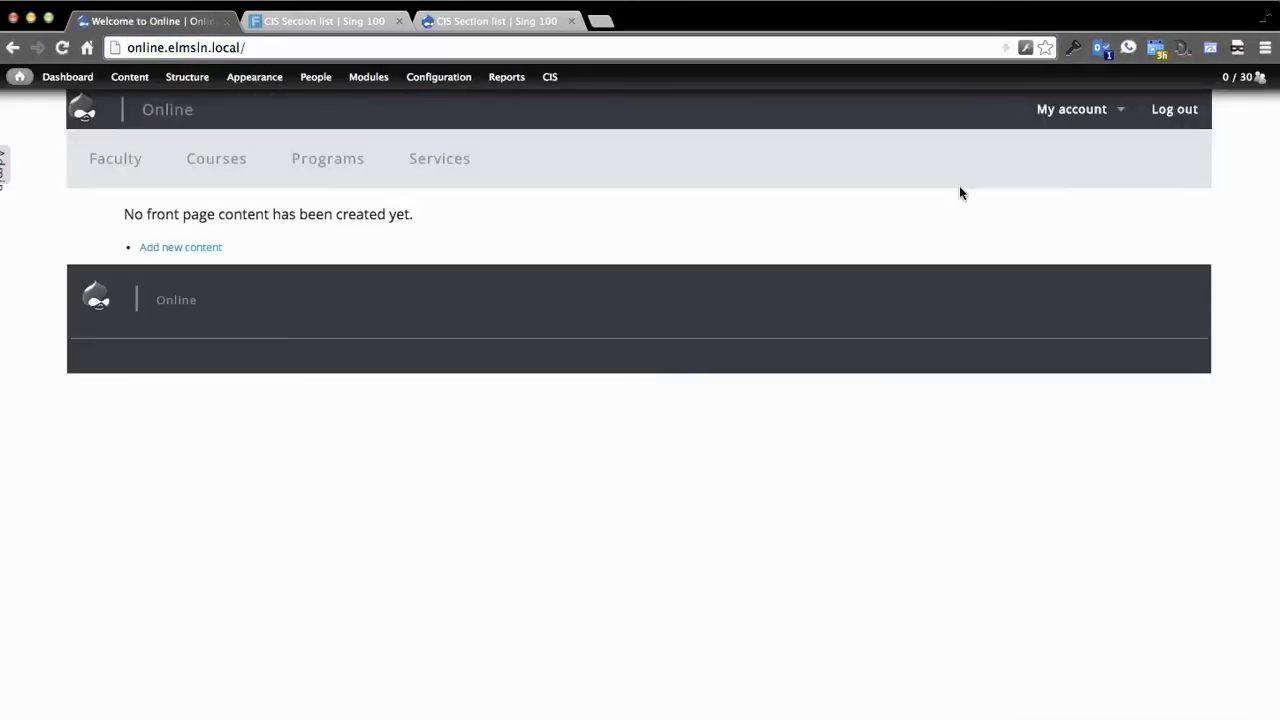
Step: Open the System setup form and examine its course choices, services, offering and section fields
{"action": "mouse_move", "coordinate": [1072, 109]}
{"action": "left_click", "coordinate": [1069, 136]}
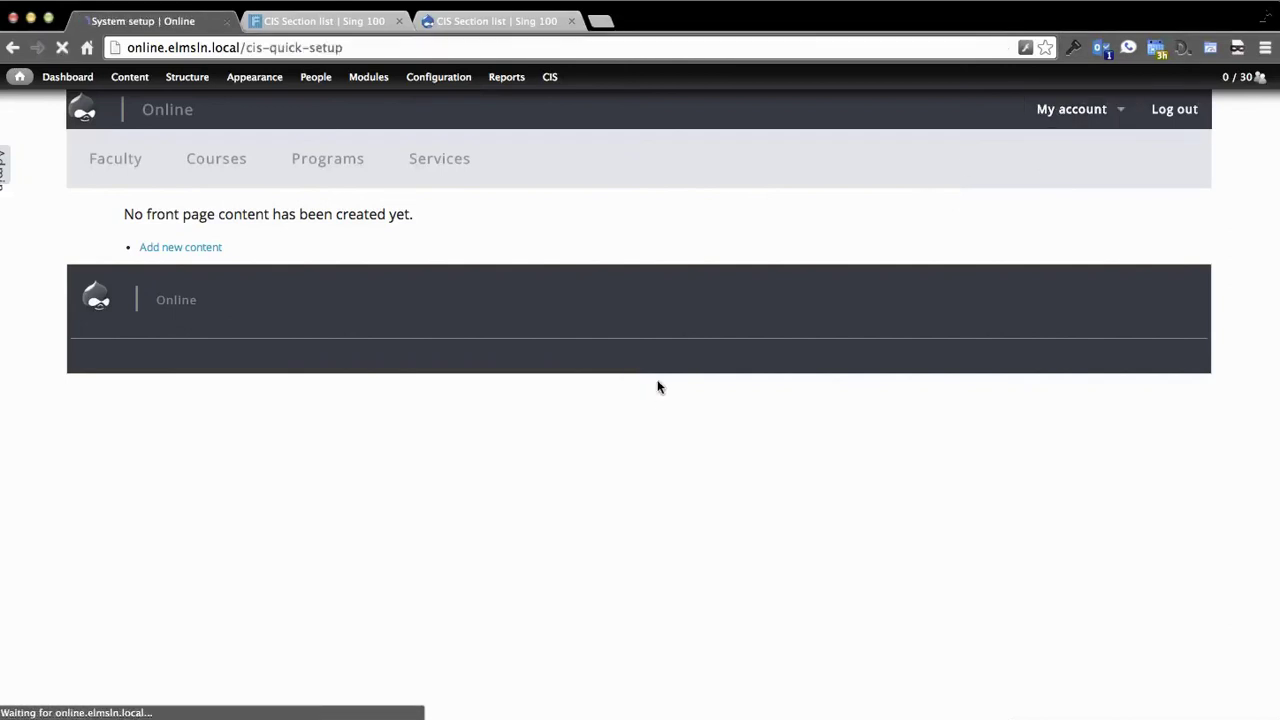
{"action": "scroll", "coordinate": [318, 369], "scroll_direction": "down", "scroll_amount": 10}
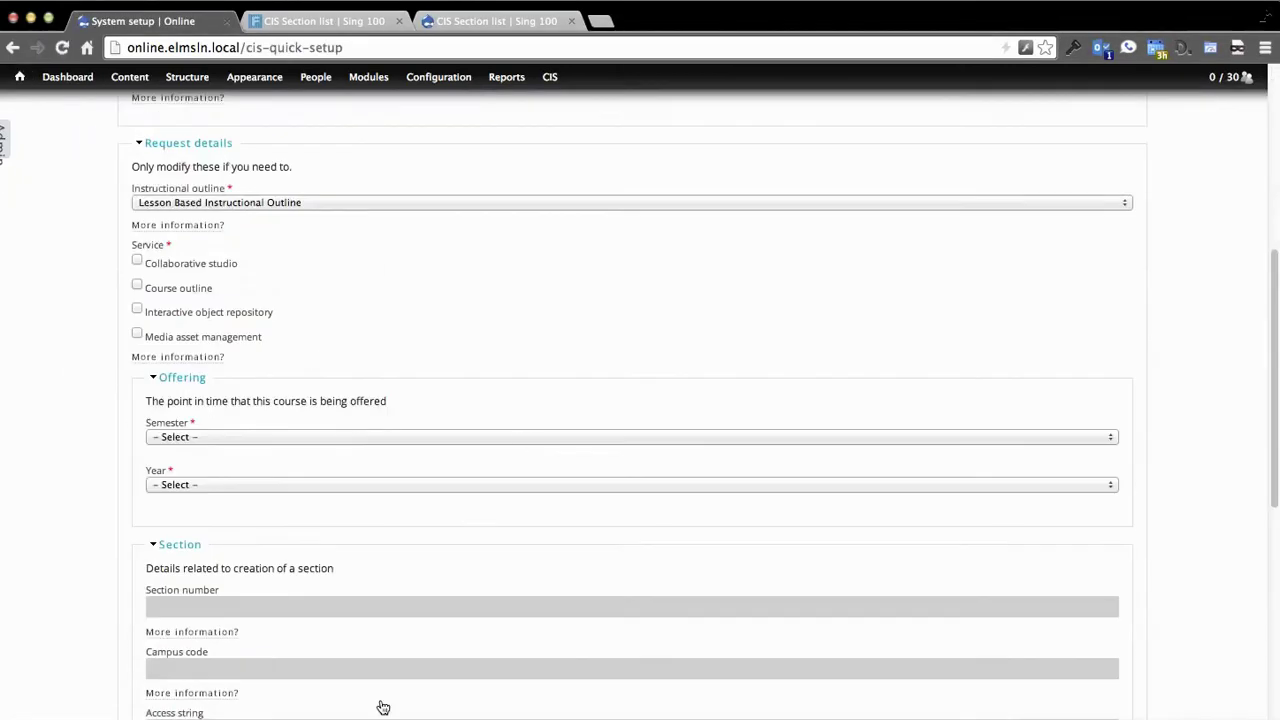
{"action": "scroll", "coordinate": [446, 481], "scroll_direction": "up", "scroll_amount": 4}
{"action": "scroll", "coordinate": [446, 481], "scroll_direction": "up", "scroll_amount": 10}
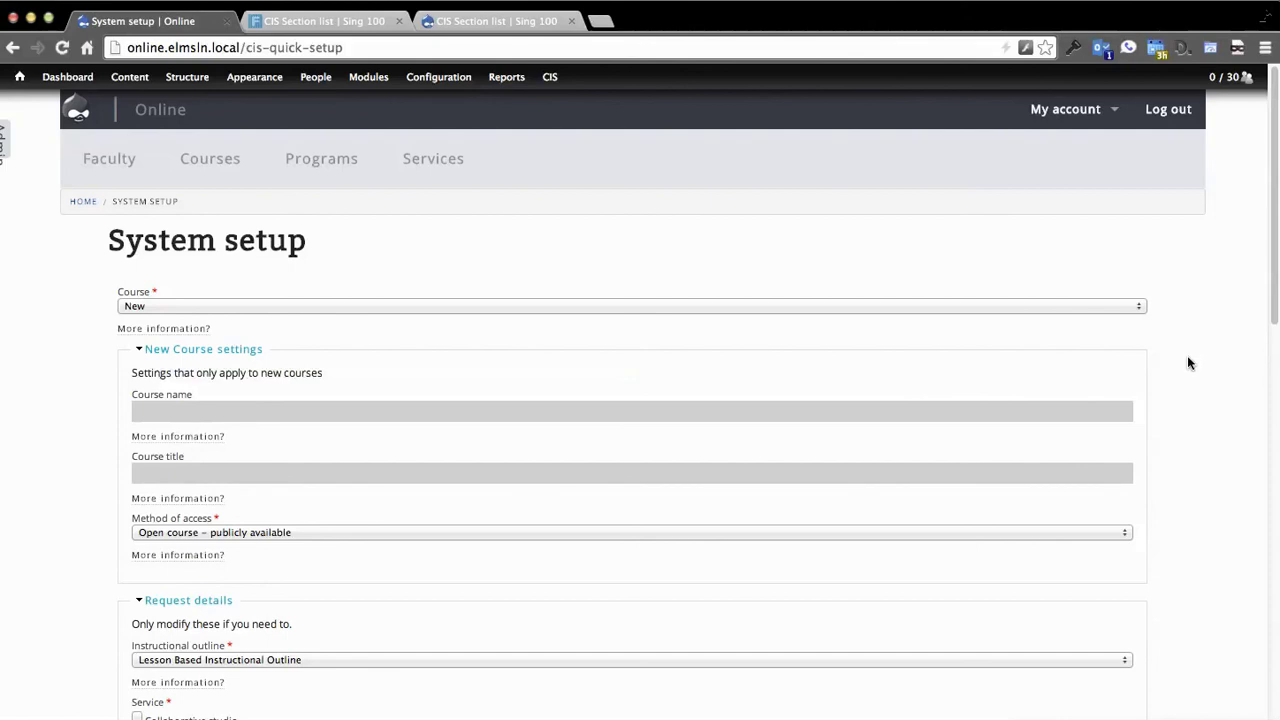
{"action": "left_click", "coordinate": [760, 306]}
{"action": "left_click", "coordinate": [758, 298]}
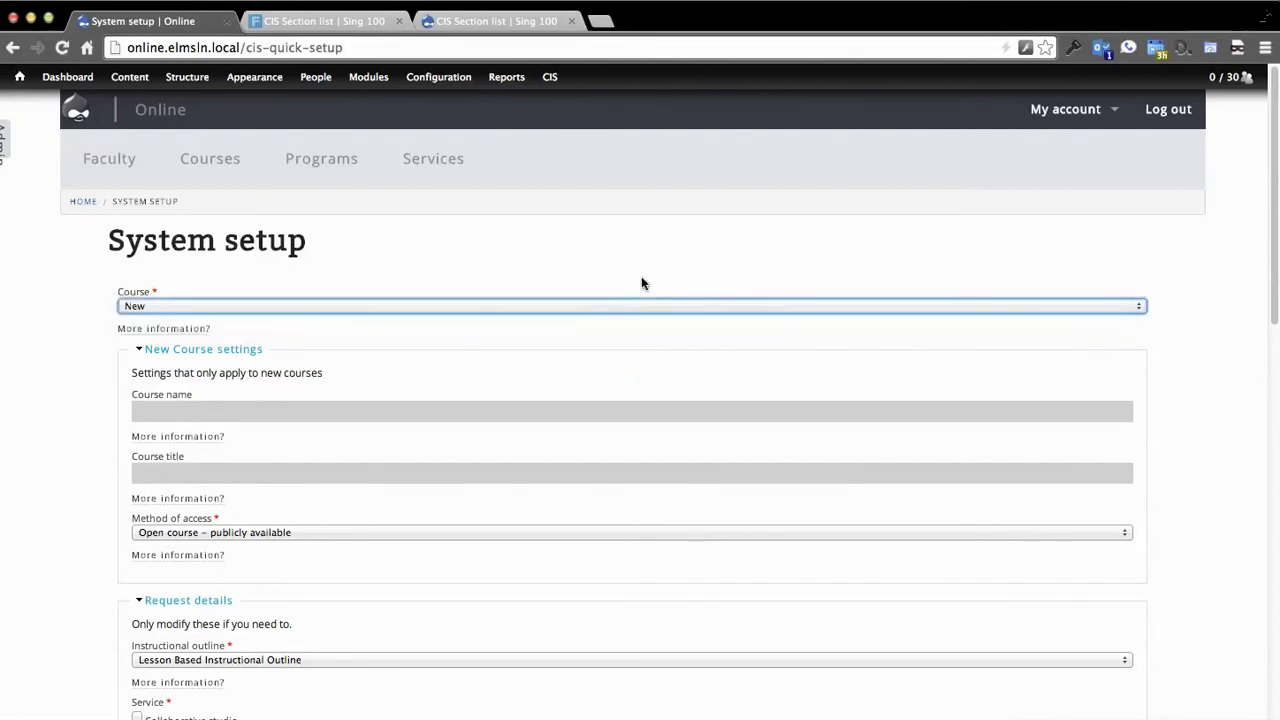